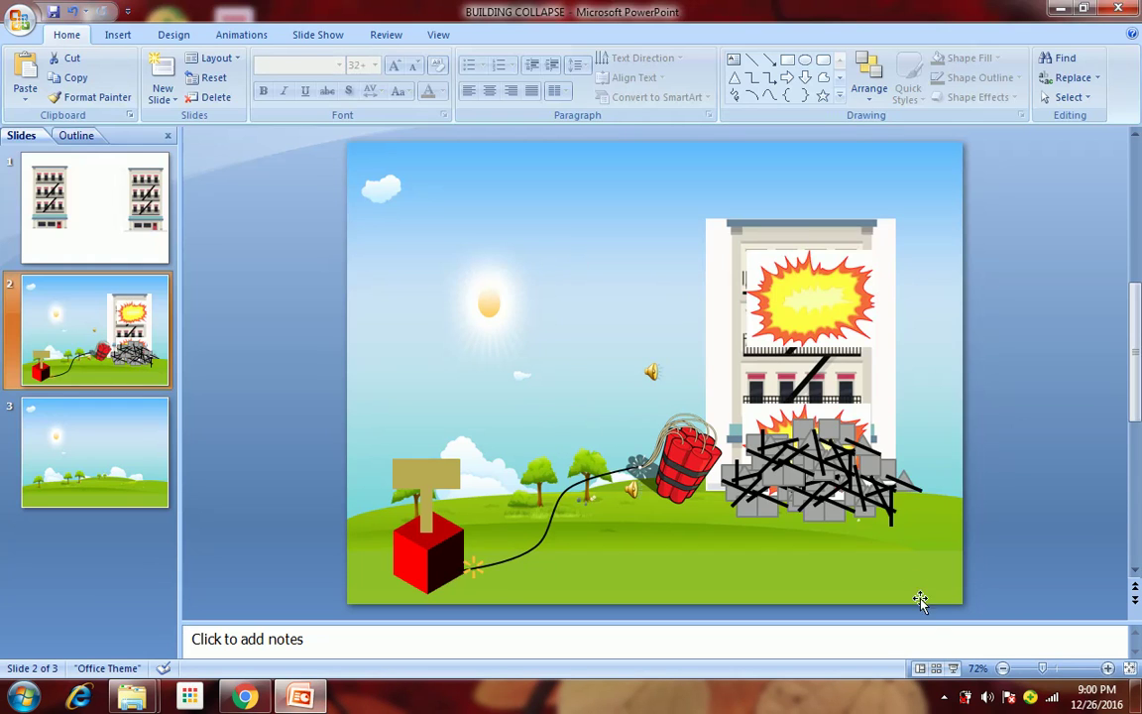
Step: Play slide 2's building collapse animation as a full-screen show through to the end and return to editing
left_click(952, 670)
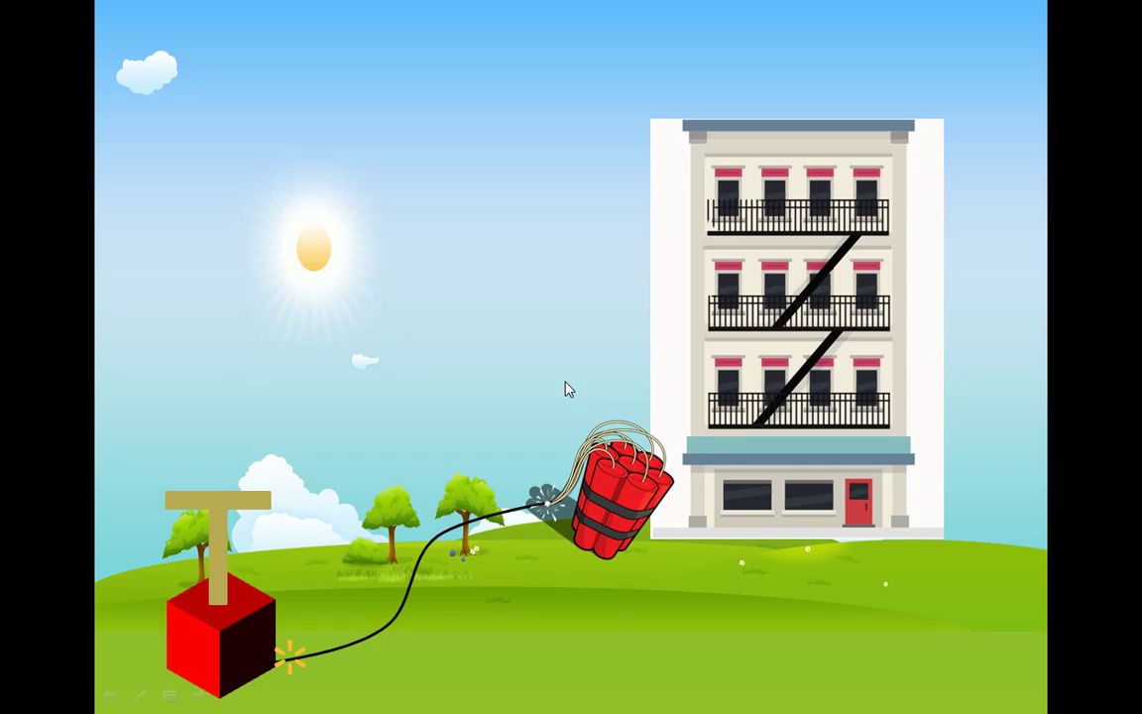
left_click(485, 292)
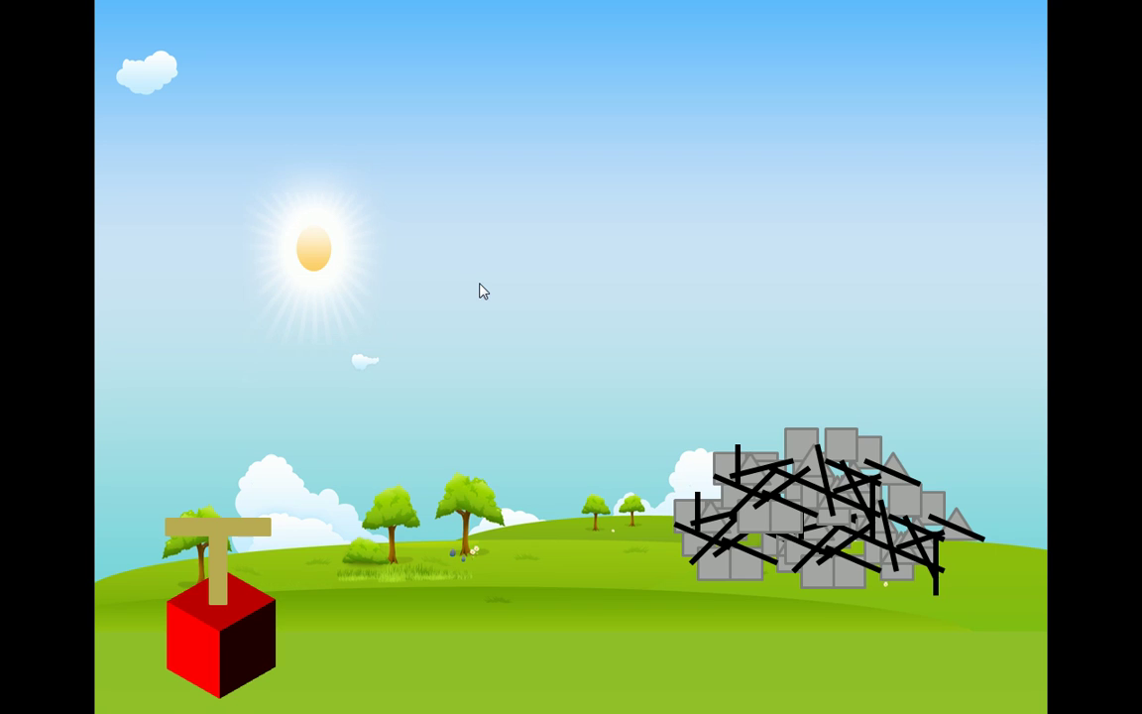
left_click(479, 290)
left_click(479, 290)
left_click(478, 290)
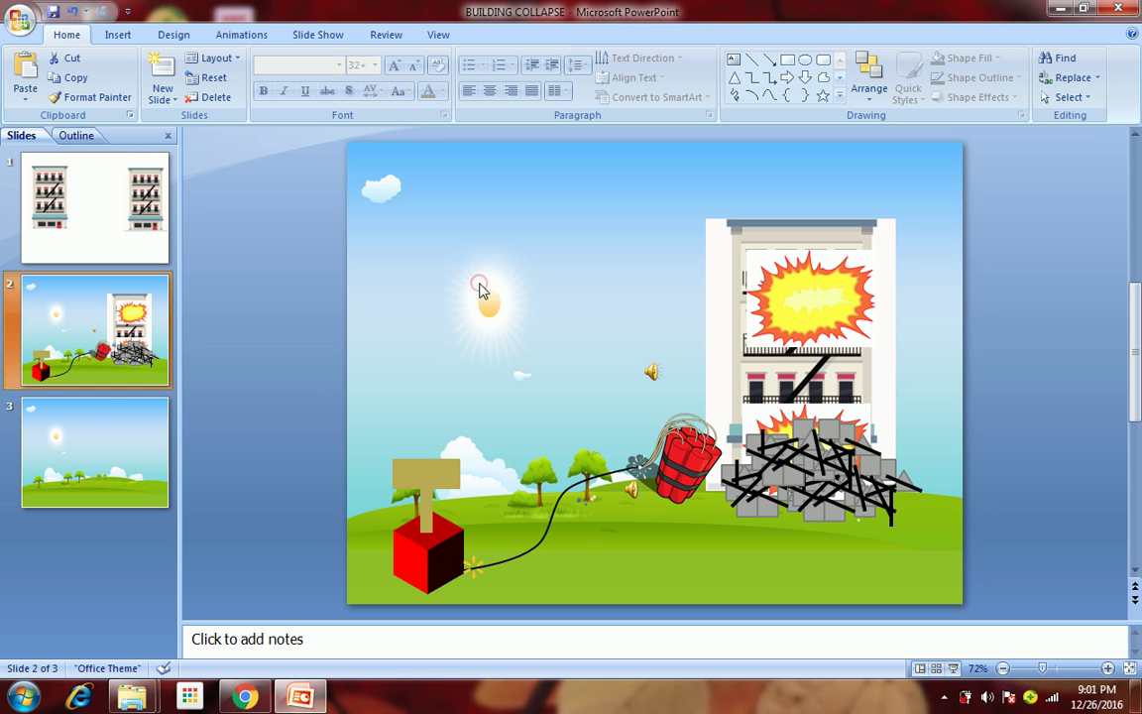
Step: Open slide 1 and select the intact building picture on the slide's left side
left_click(106, 426)
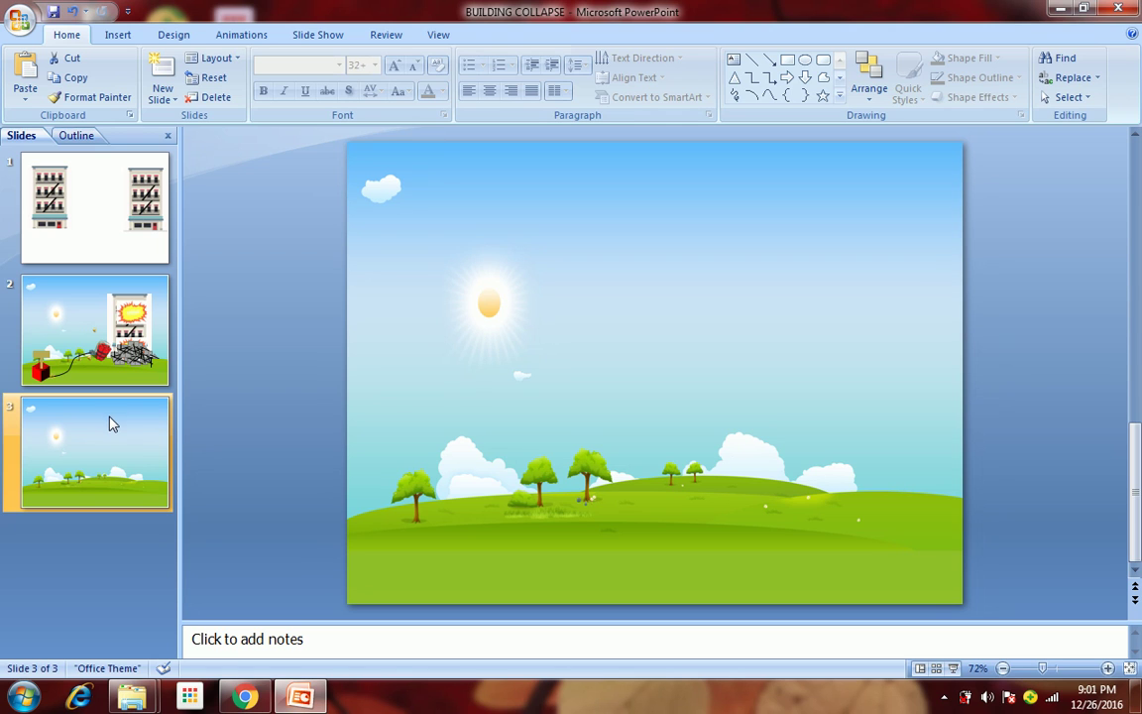
left_click(87, 251)
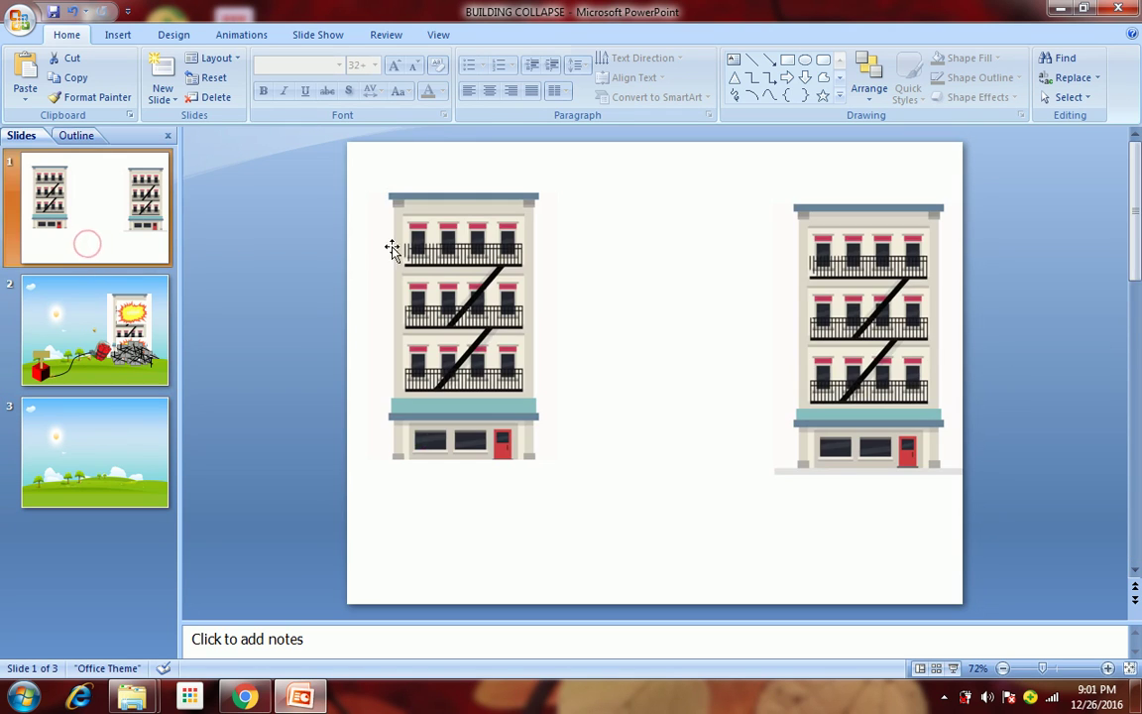
left_click(393, 221)
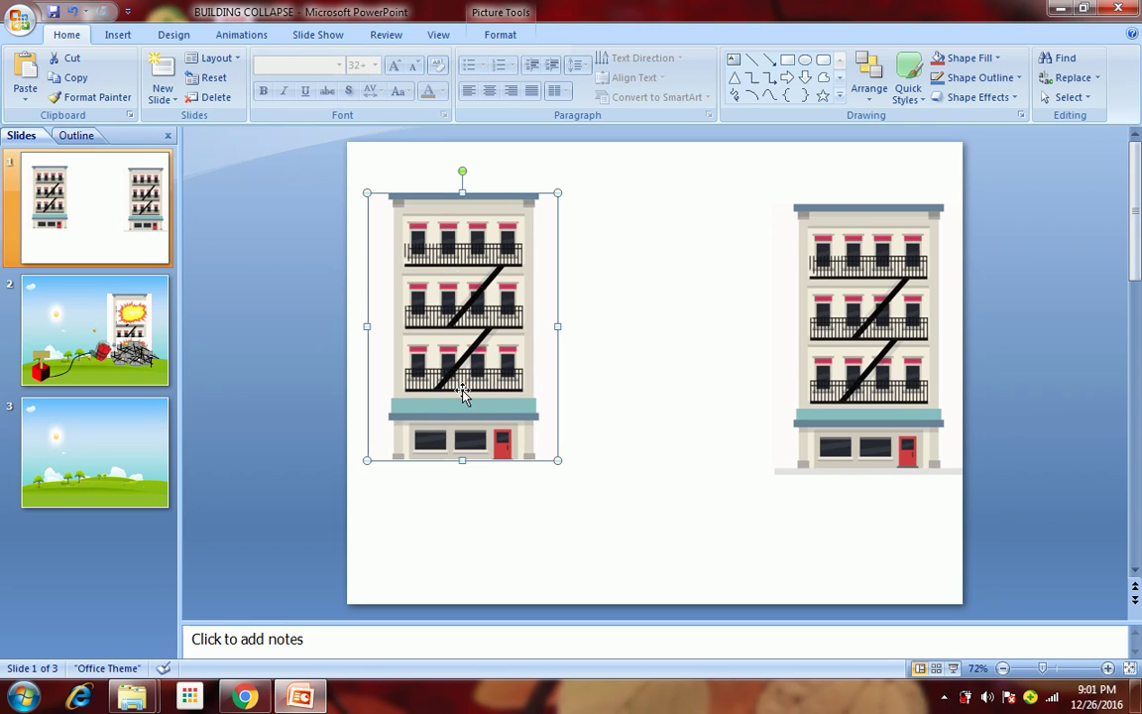
left_click_drag(861, 433, 859, 468)
left_click_drag(851, 393, 855, 403)
double_click(418, 289)
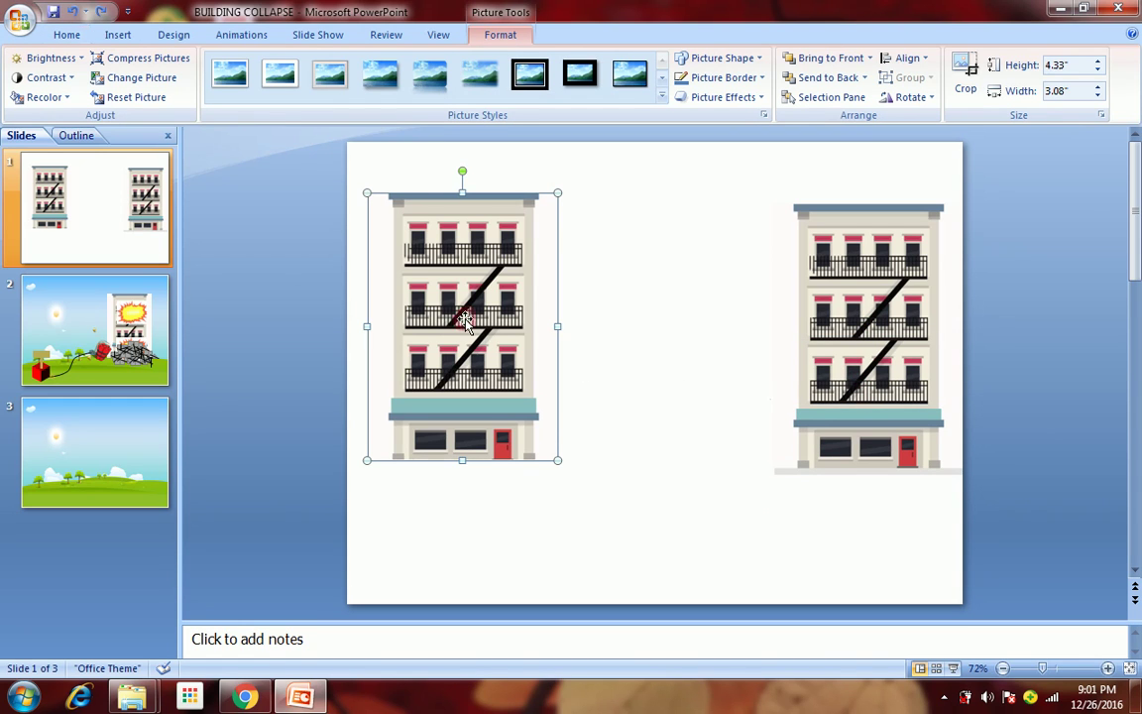
left_click(966, 79)
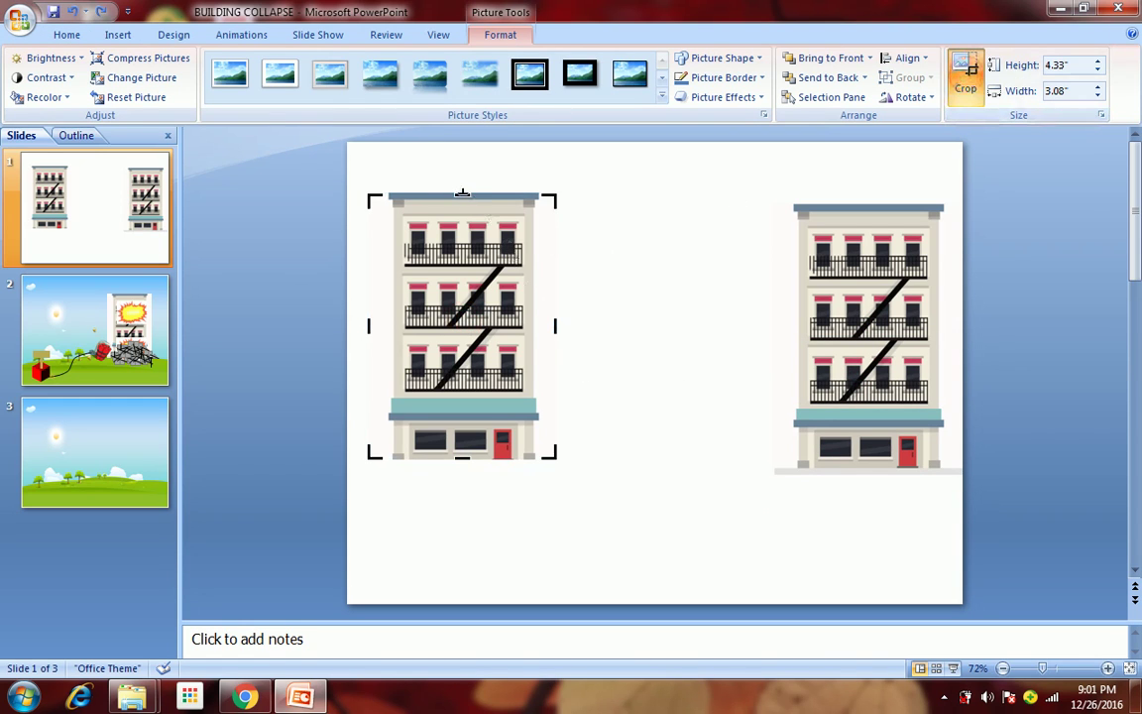
left_click_drag(462, 194, 462, 399)
left_click(557, 326)
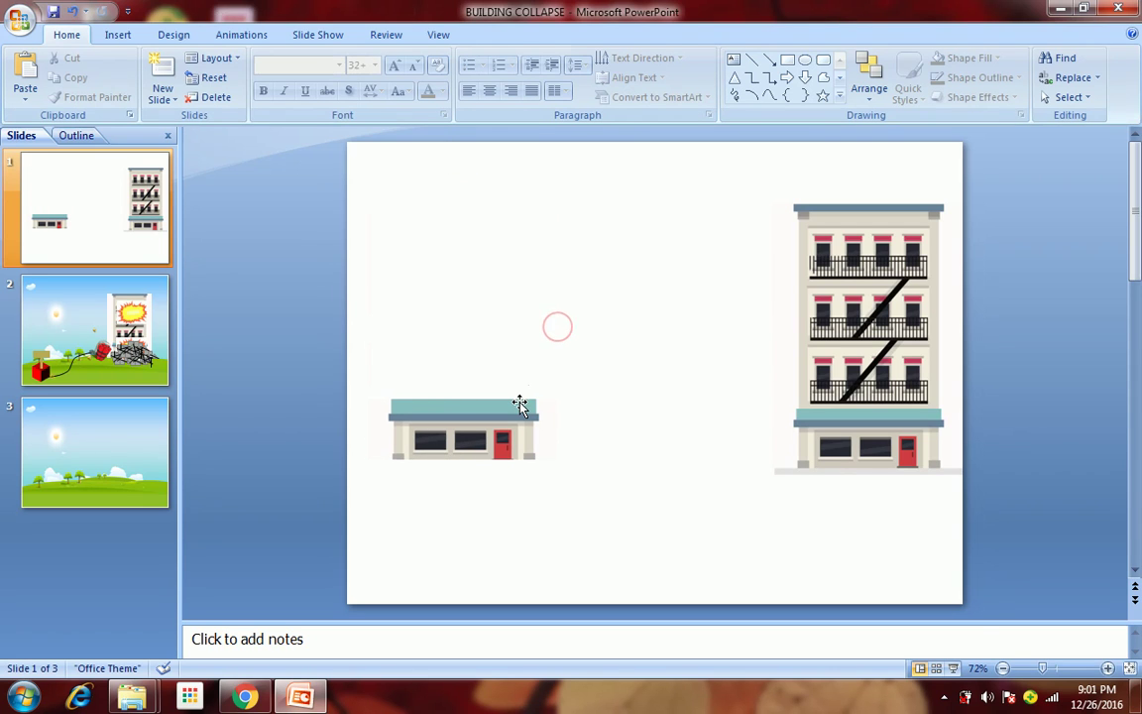
key("ctrl+z")
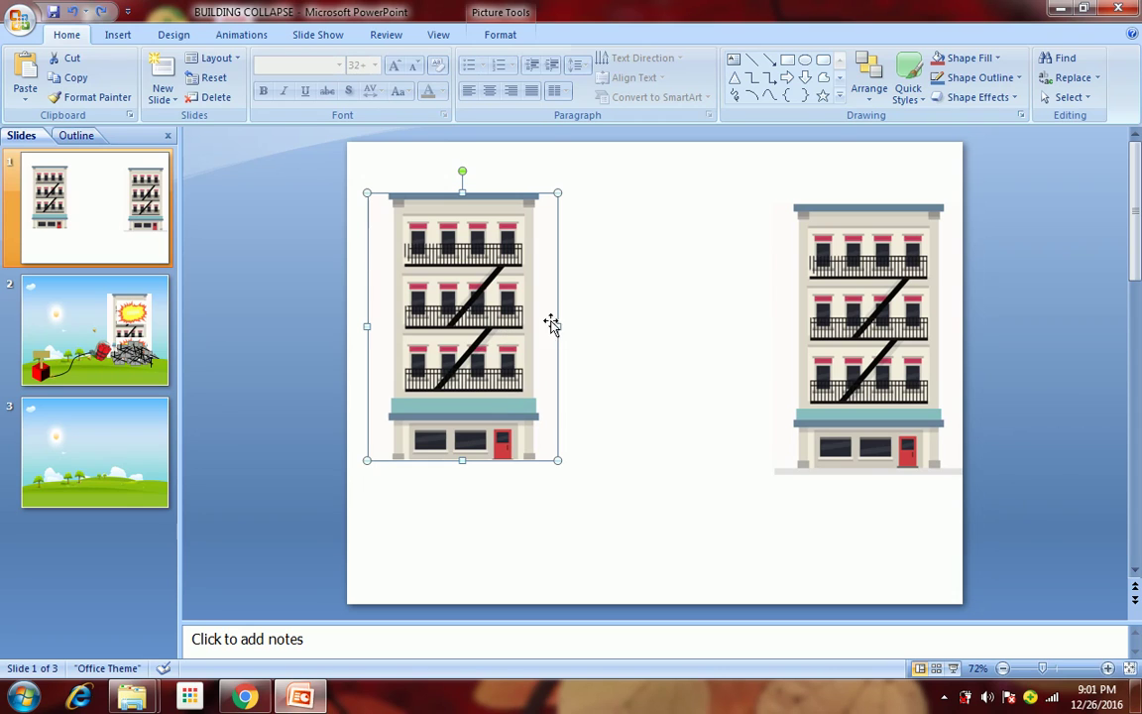
Step: Copy the left building to the middle of slide 1 and crop the copy to its ground floor, 1" high
left_click(627, 298)
left_click(481, 307)
left_click_drag(481, 308, 647, 334)
double_click(646, 334)
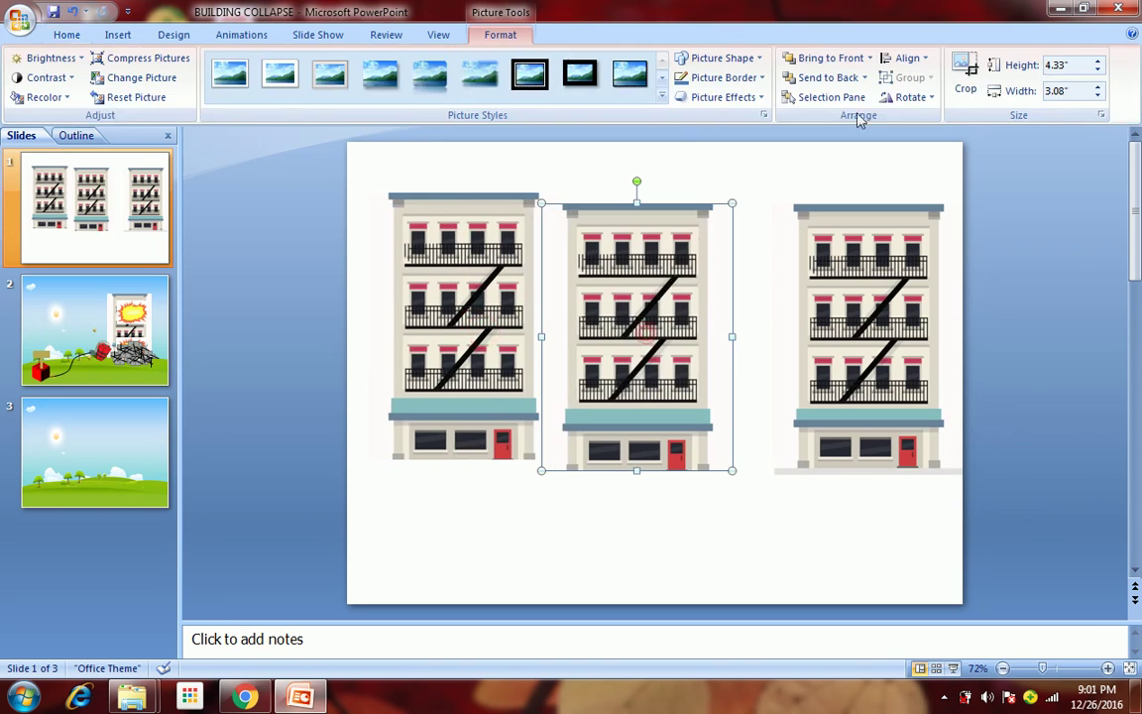
left_click(964, 73)
left_click_drag(637, 203, 629, 501)
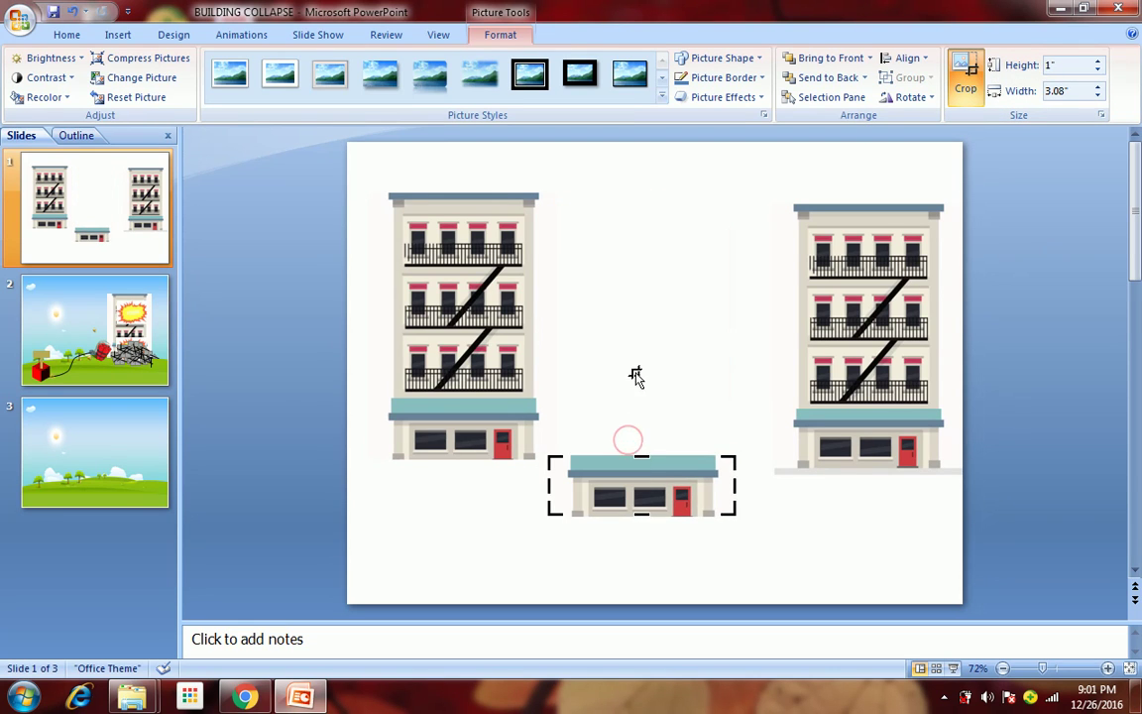
left_click(619, 359)
Step: Make another copy of the left building and crop it to the lowest balcony floor, about 1.25" high
left_click(485, 341)
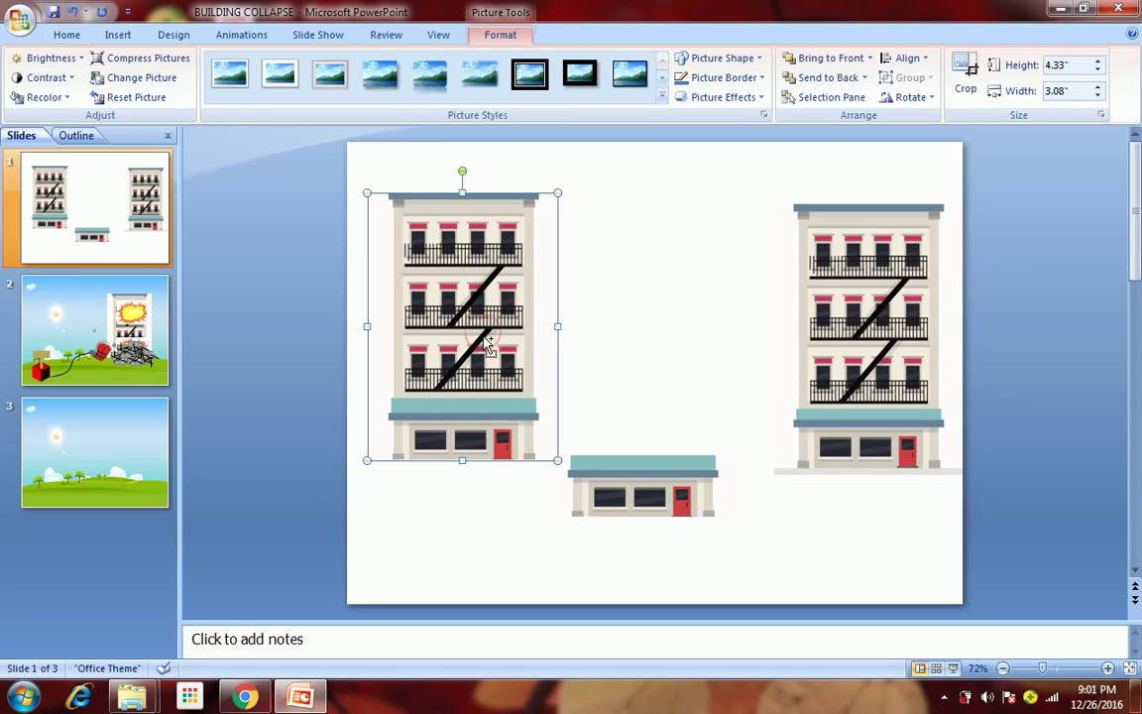
left_click_drag(485, 341, 671, 313)
left_click(963, 74)
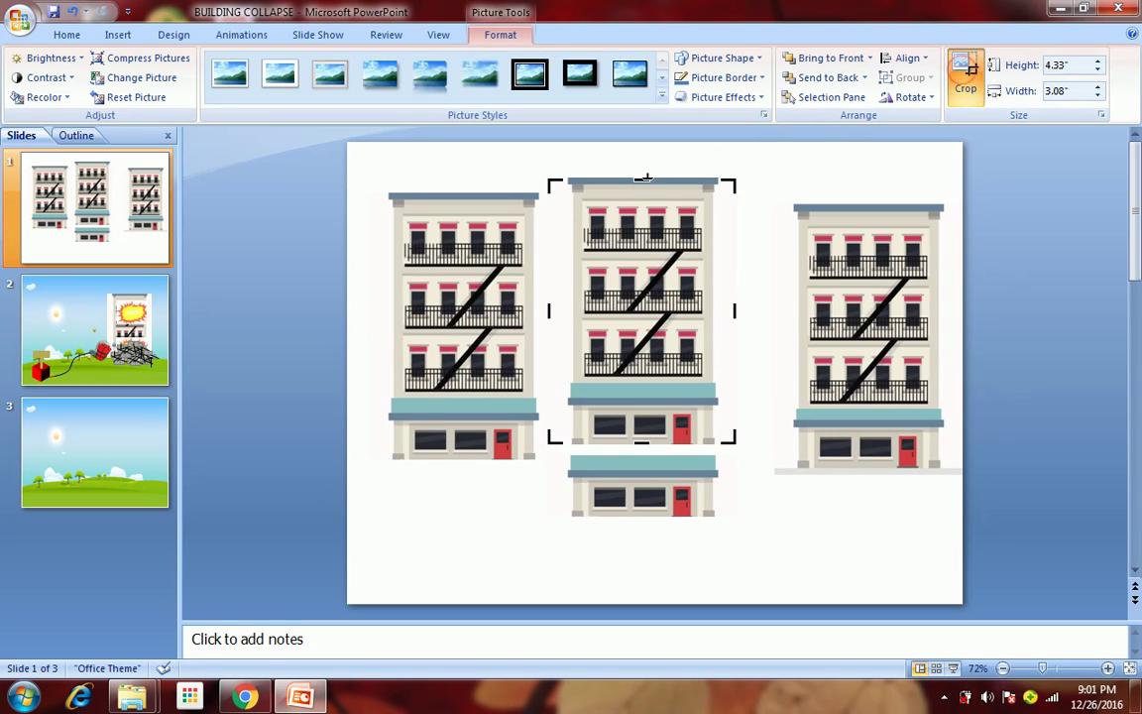
left_click_drag(644, 179, 647, 309)
left_click_drag(641, 444, 642, 382)
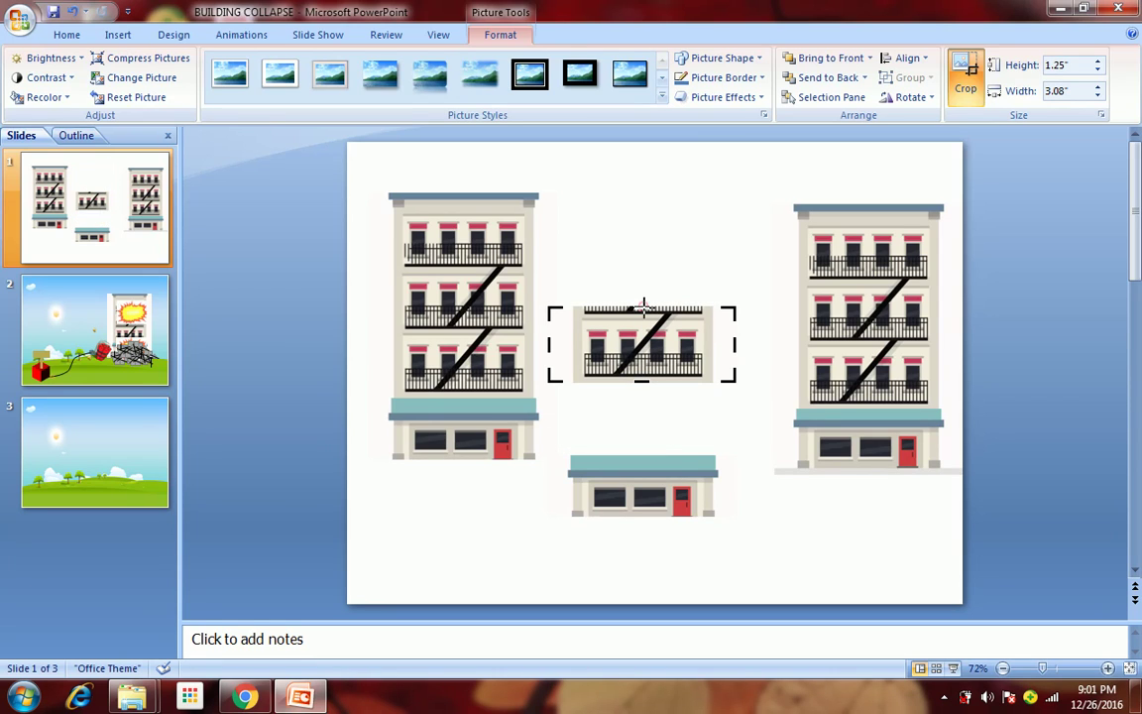
Step: Trim the balcony floor piece to 1.17" high and stack it flush on top of the ground-floor piece
left_click_drag(643, 309, 630, 414)
left_click(644, 266)
left_click(631, 343)
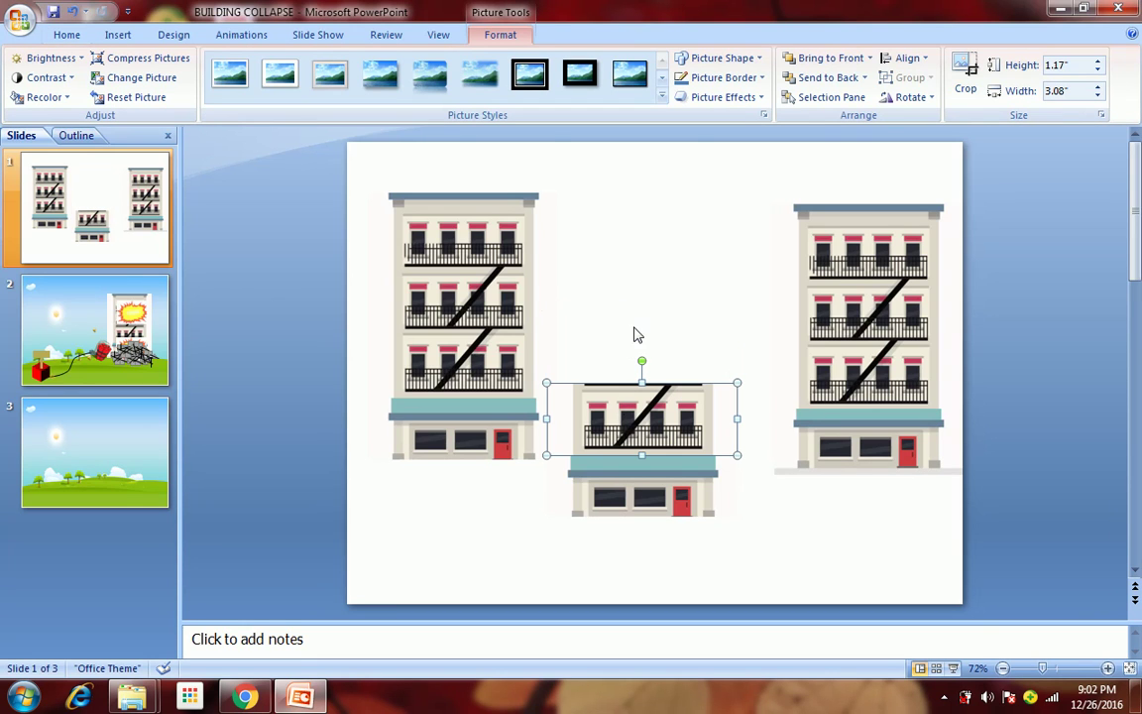
key("Down")
left_click(673, 308)
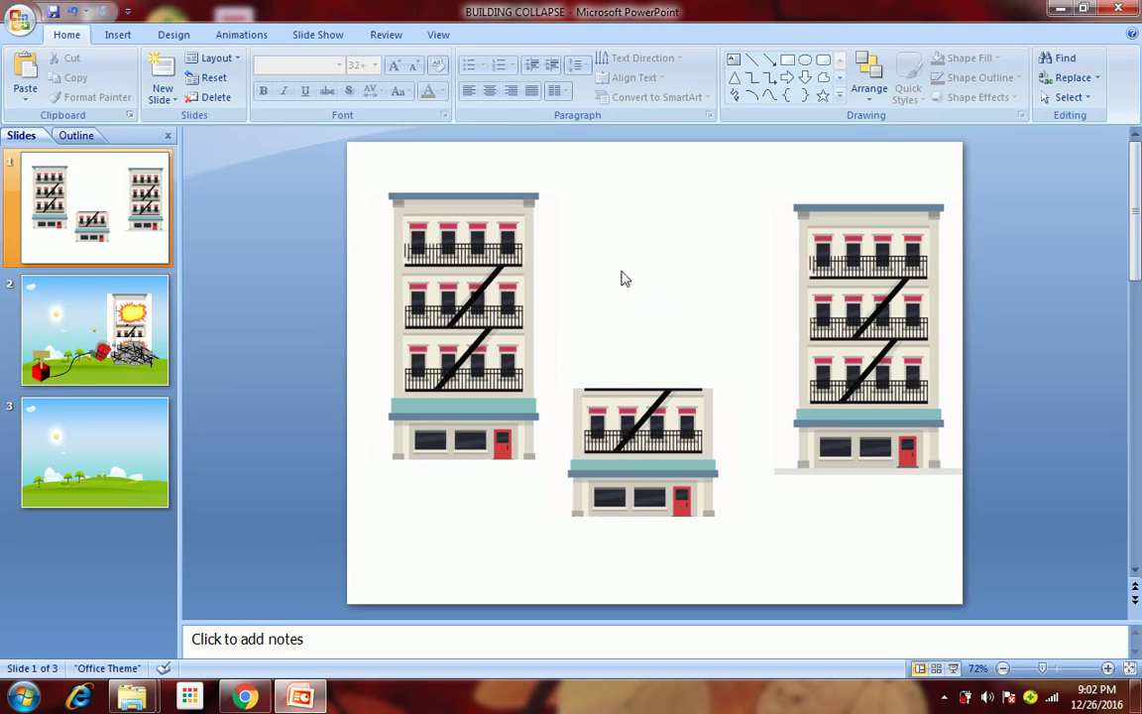
Step: Pull the right building's four floor pieces apart and undo the moves
left_click_drag(777, 230, 706, 210)
left_click_drag(853, 302, 803, 302)
left_click_drag(872, 382, 824, 460)
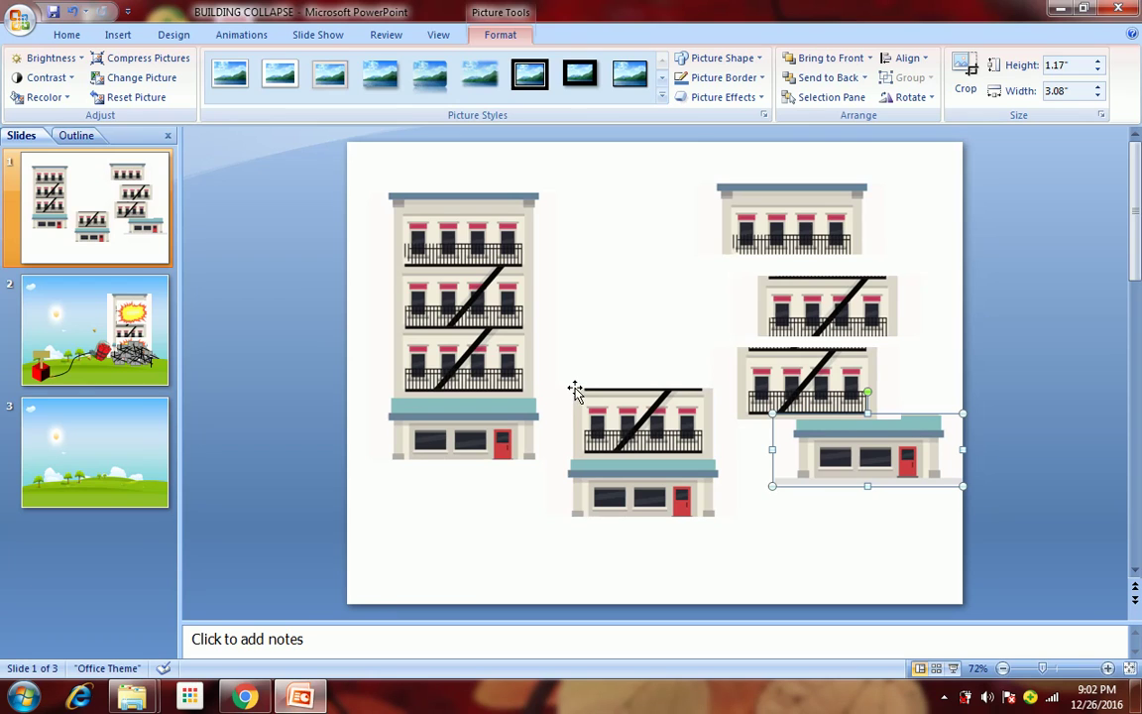
key("ctrl+z")
key("ctrl+z")
key("ctrl+z")
key("ctrl+z")
key("ctrl+z")
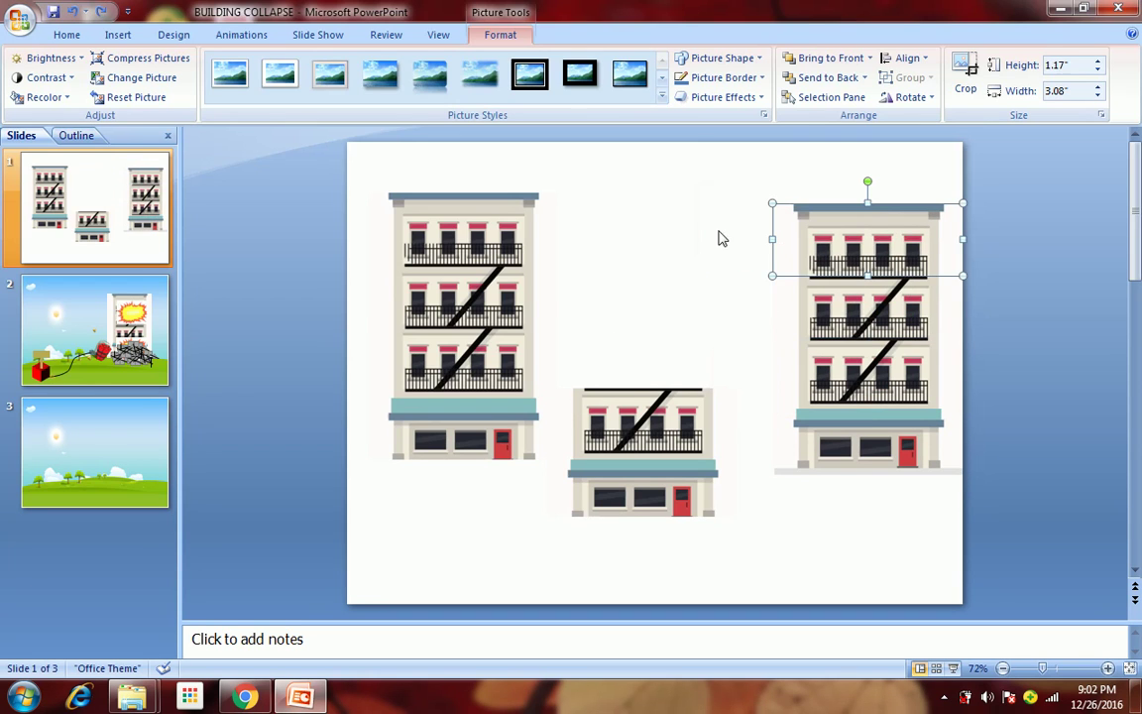
Step: Copy all four floor pieces of the right building from slide 1 and paste them onto slide 3
left_click(706, 212)
left_click_drag(737, 178, 1043, 591)
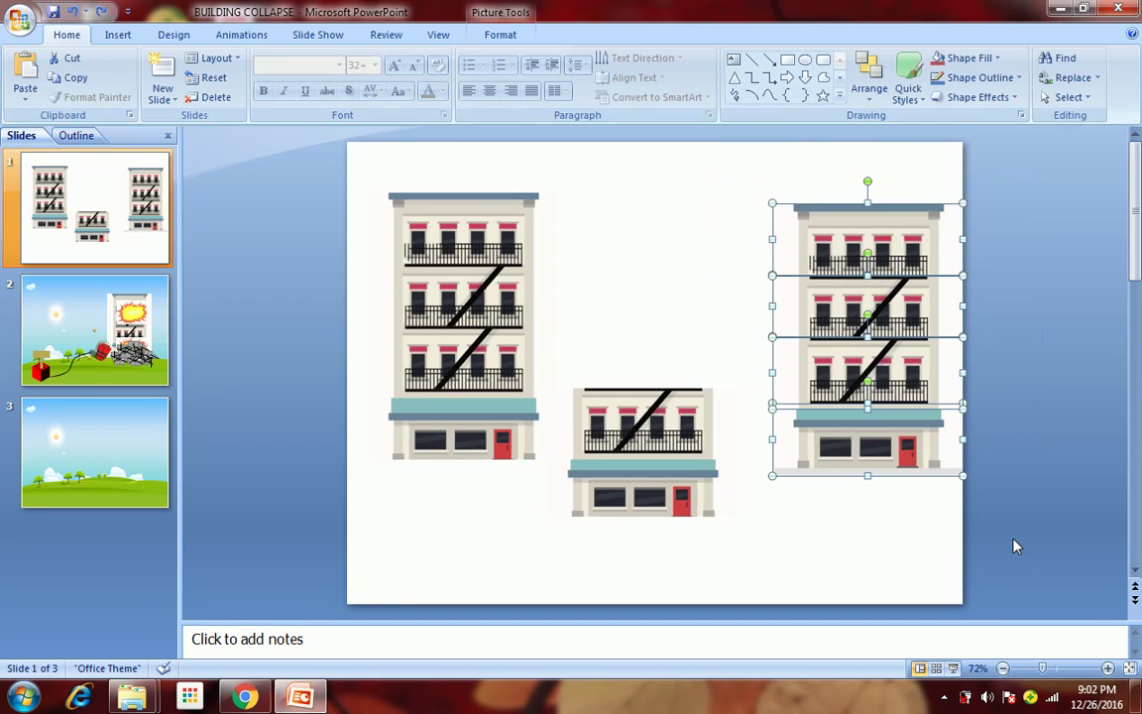
key("ctrl+c")
left_click(152, 466)
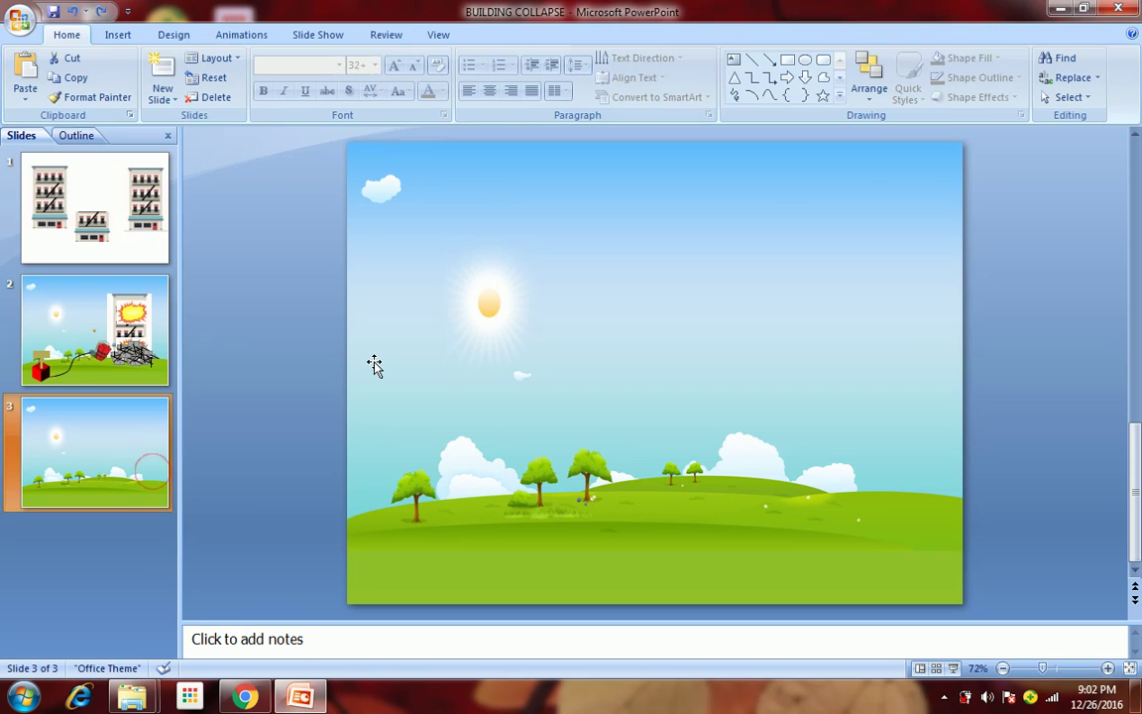
key("ctrl+v")
Step: Shift the pasted building leftward on slide 3 so it stands clear of the slide's right edge
key("Left")
key("Left")
key("Left")
key("Left")
key("Left")
key("Left")
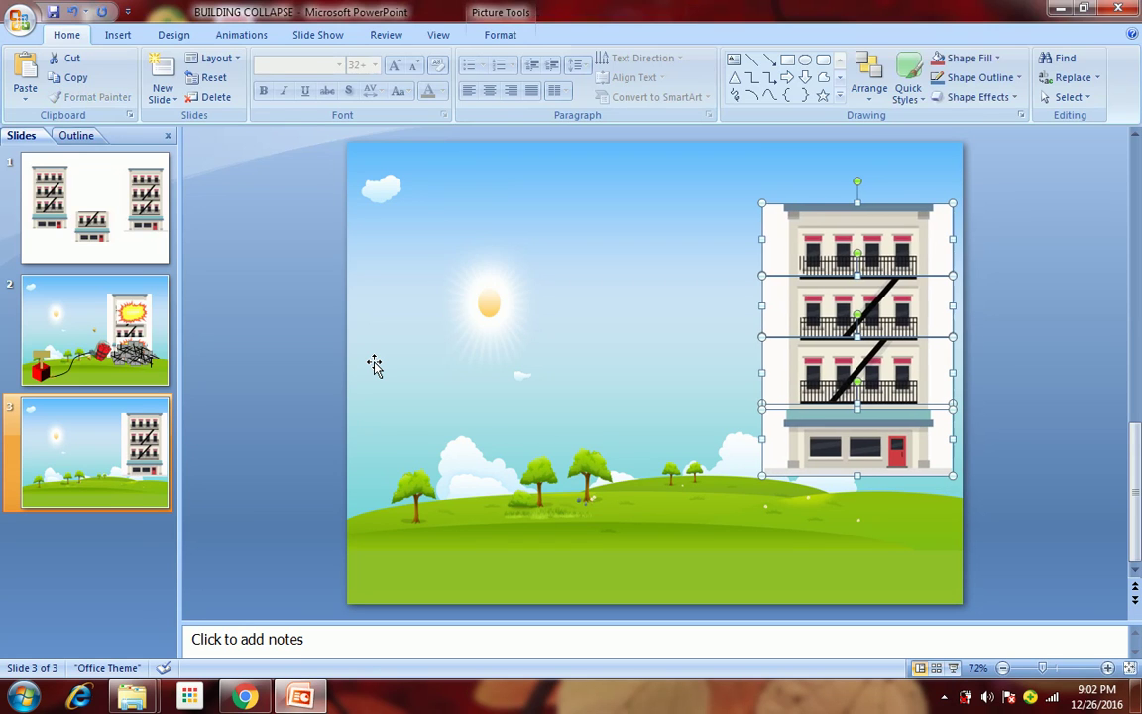
key("Left")
key("Left")
key("Left")
key("Left")
key("Left")
left_click(268, 397)
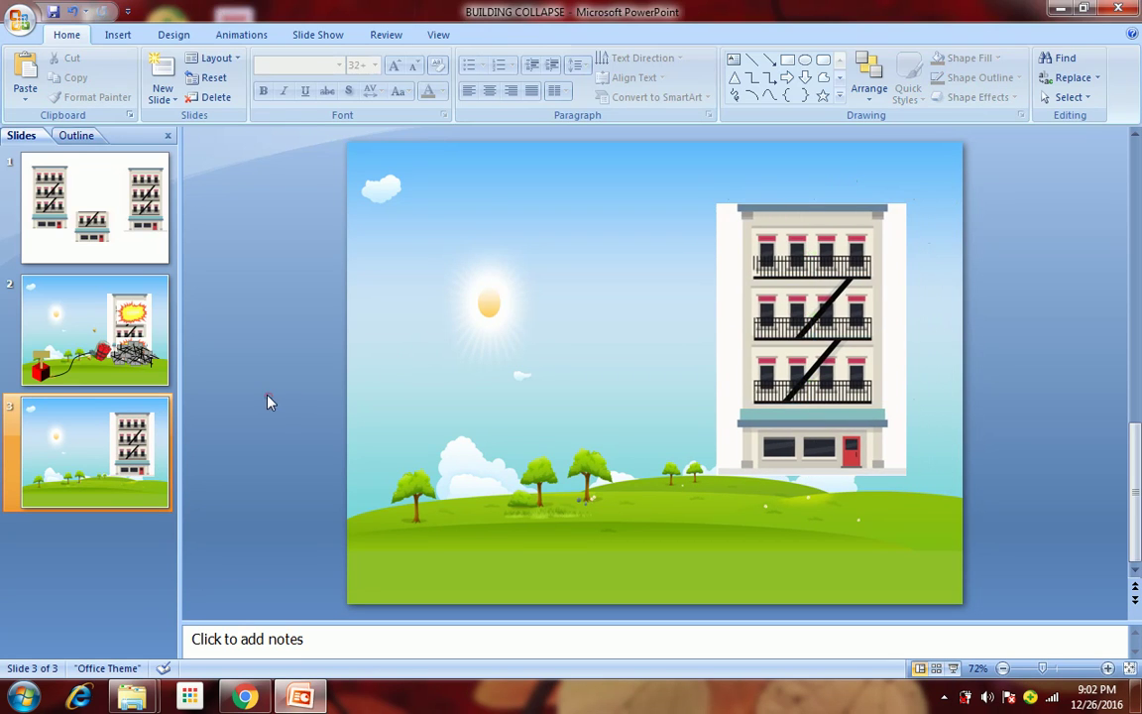
Step: Draw a square about 0.83" per side over the leftmost tree on slide 3
left_click(118, 35)
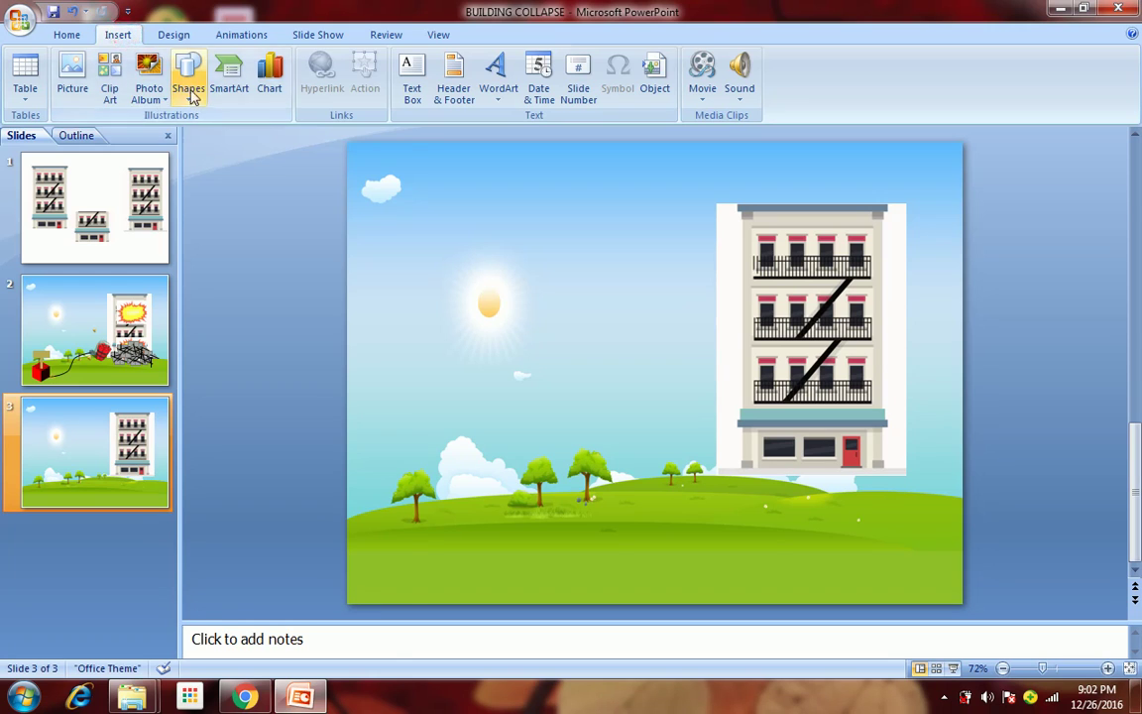
left_click(188, 87)
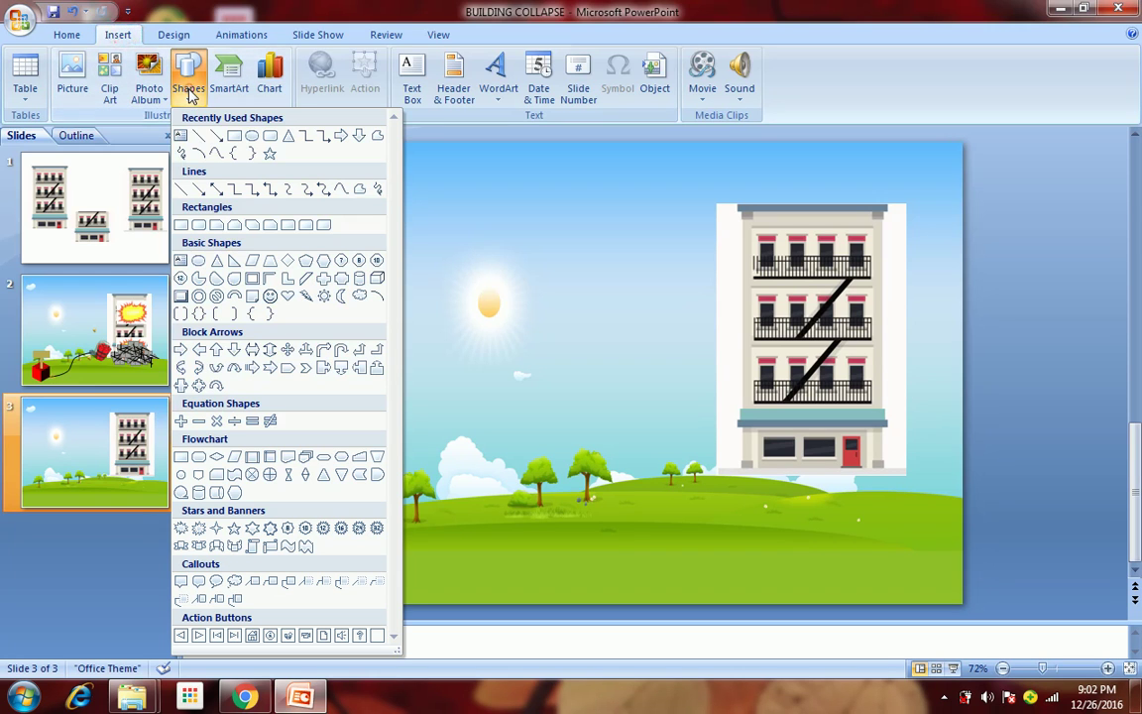
left_click(236, 139)
mouse_move(417, 456)
left_mouse_down()
mouse_move(454, 497)
mouse_move(482, 506)
mouse_move(471, 506)
left_mouse_up()
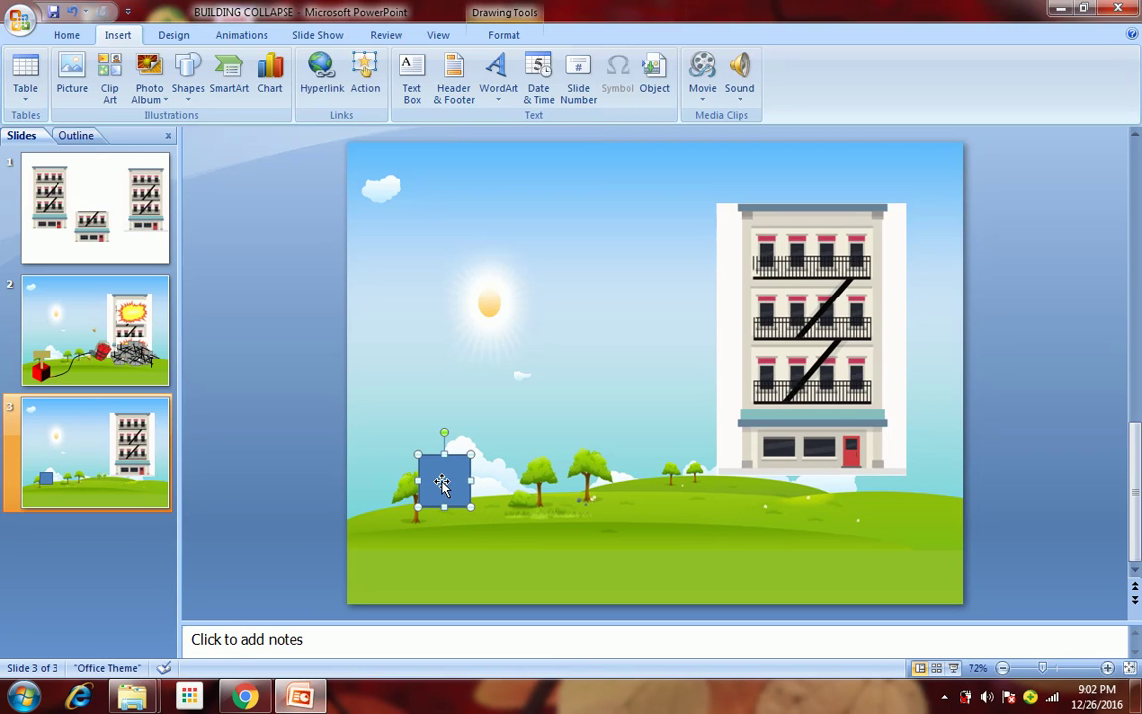
Step: Set both the fill and the outline of the square to standard red
double_click(441, 479)
left_click(436, 58)
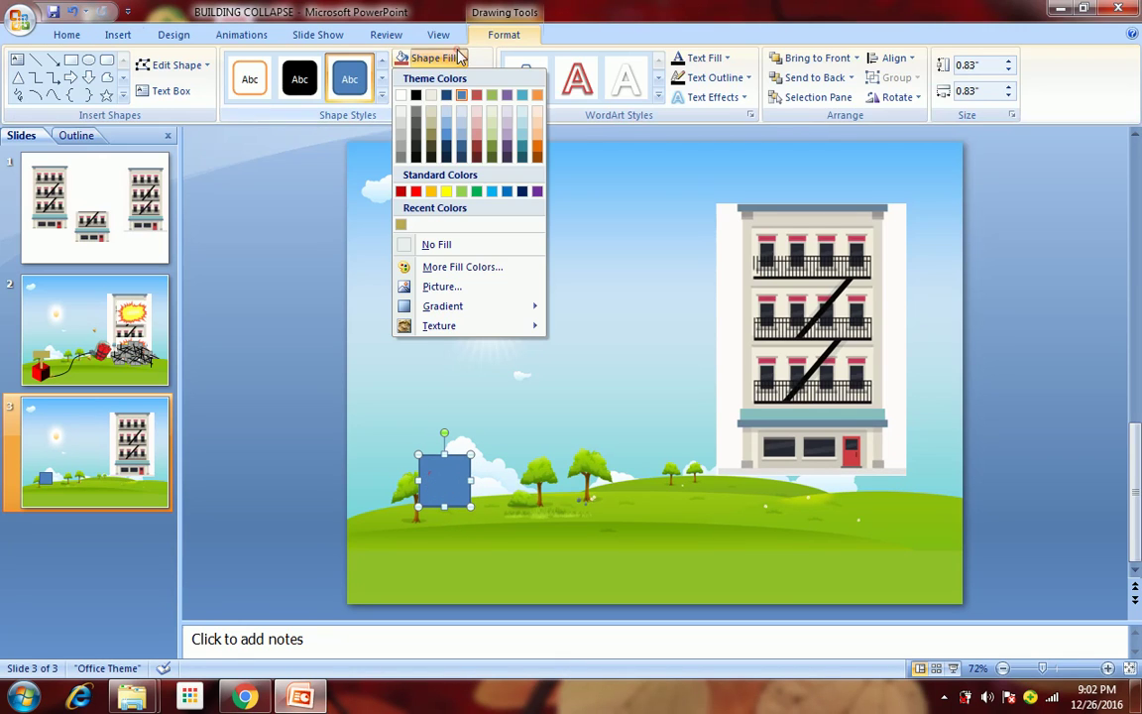
left_click(415, 193)
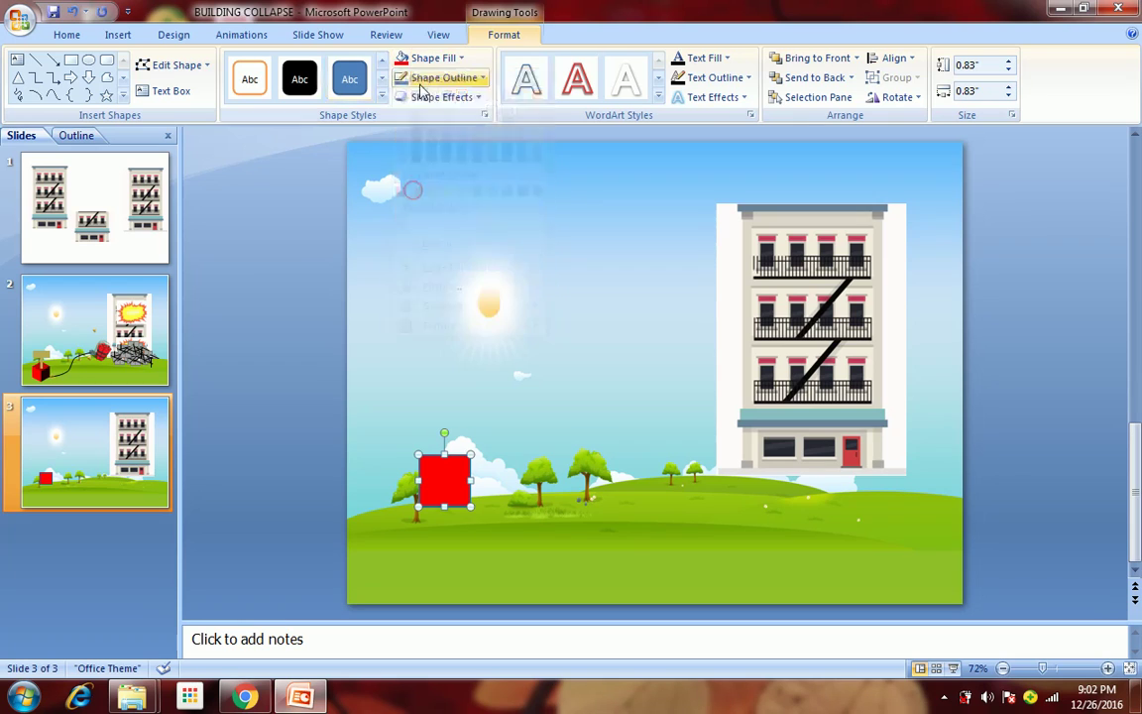
left_click(418, 78)
left_click(417, 211)
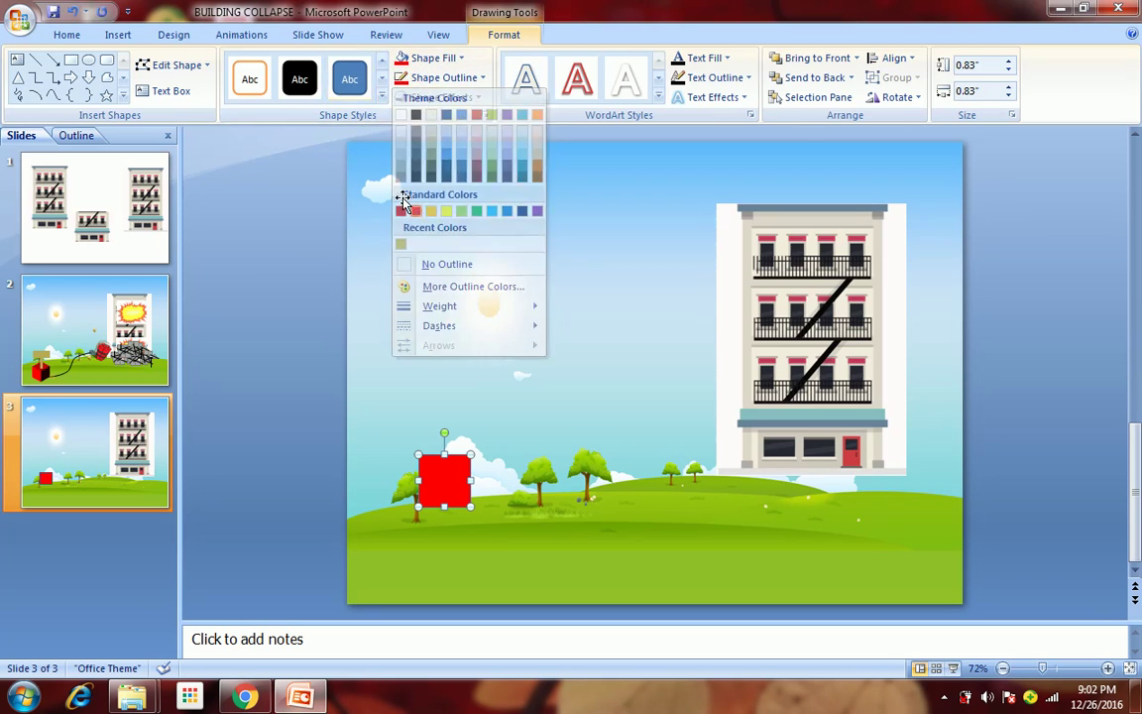
Step: Apply the first Parallel 3-D rotation preset to the red square
left_click(436, 97)
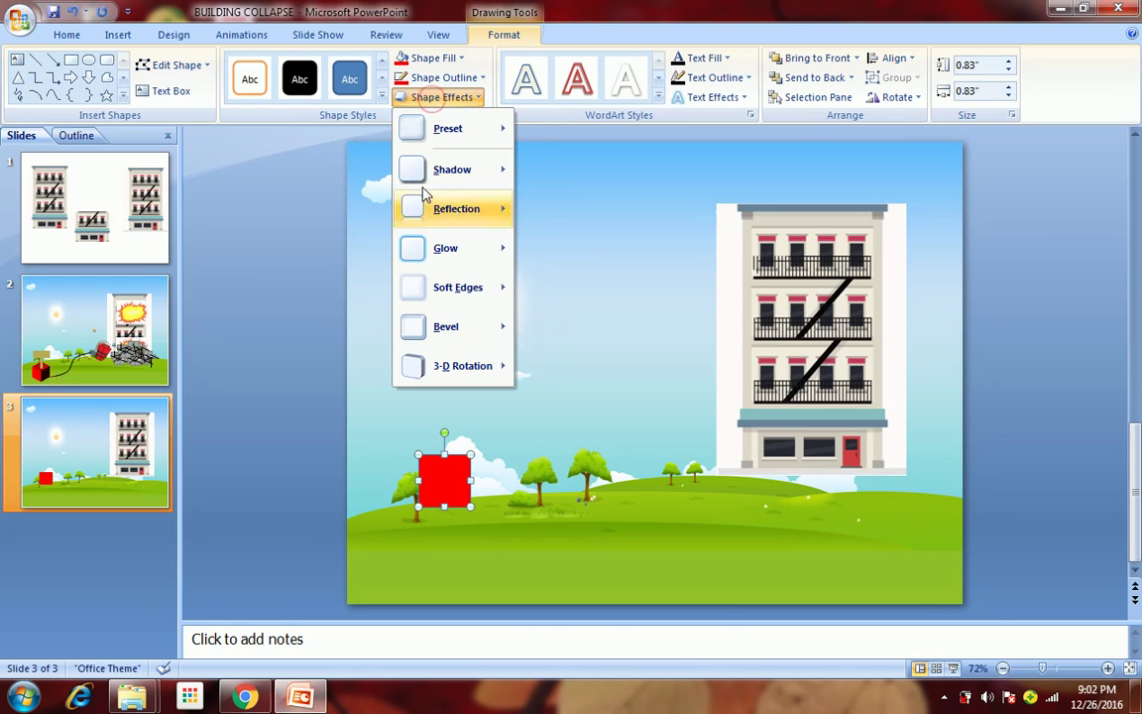
mouse_move(442, 366)
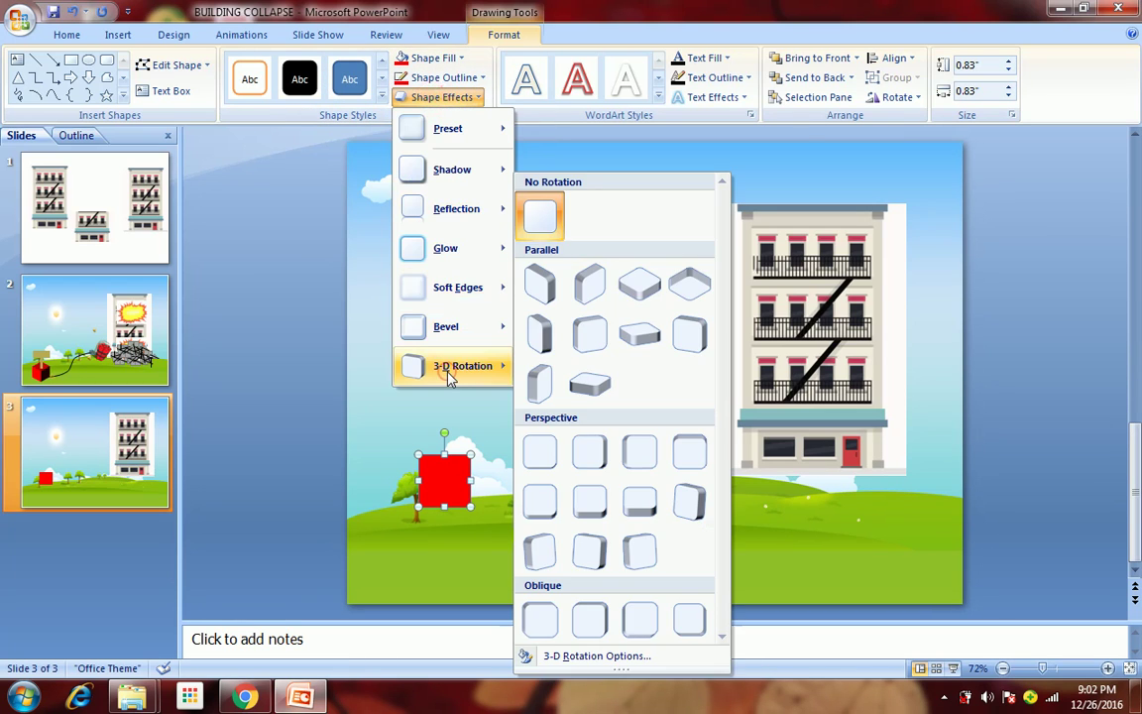
left_click(533, 284)
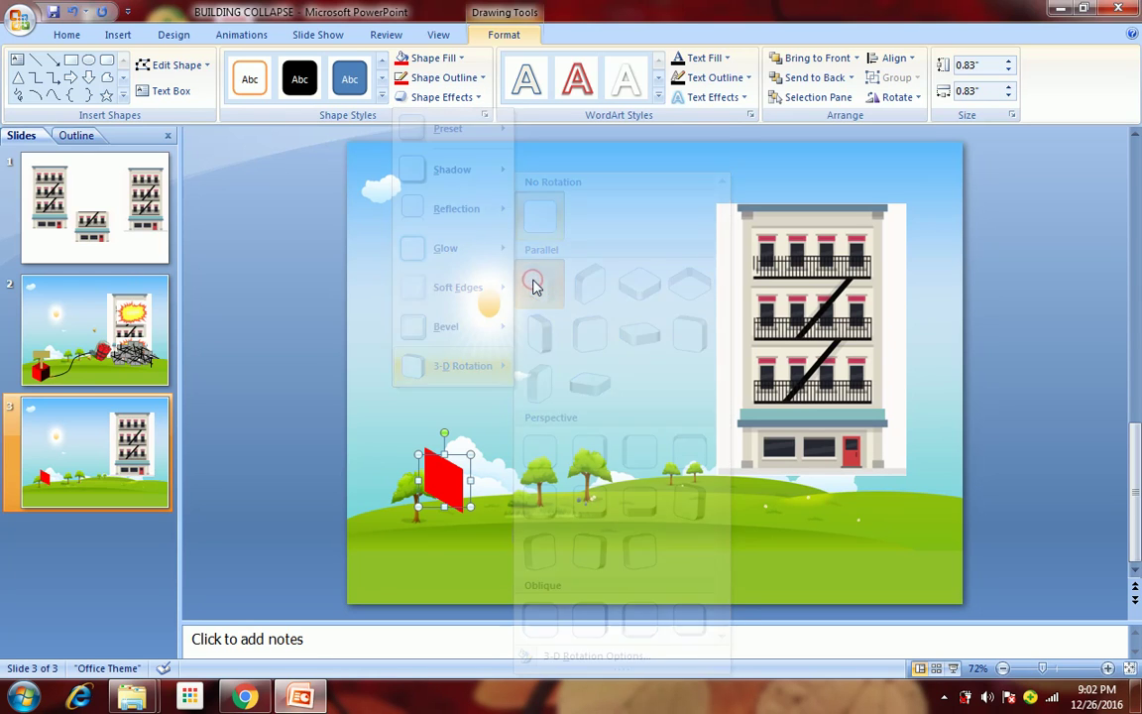
Step: Give the red square a 3-D depth of 61.5 pt in its shape formatting so it becomes a solid box
right_click(454, 481)
left_click(476, 469)
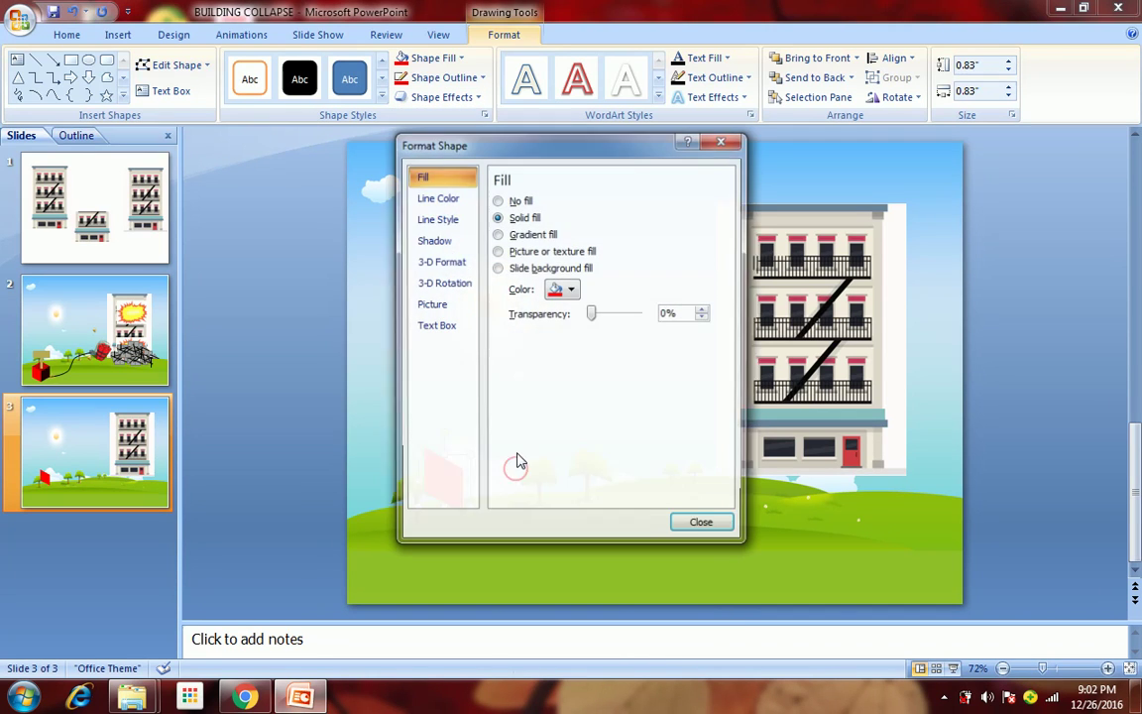
left_click(456, 262)
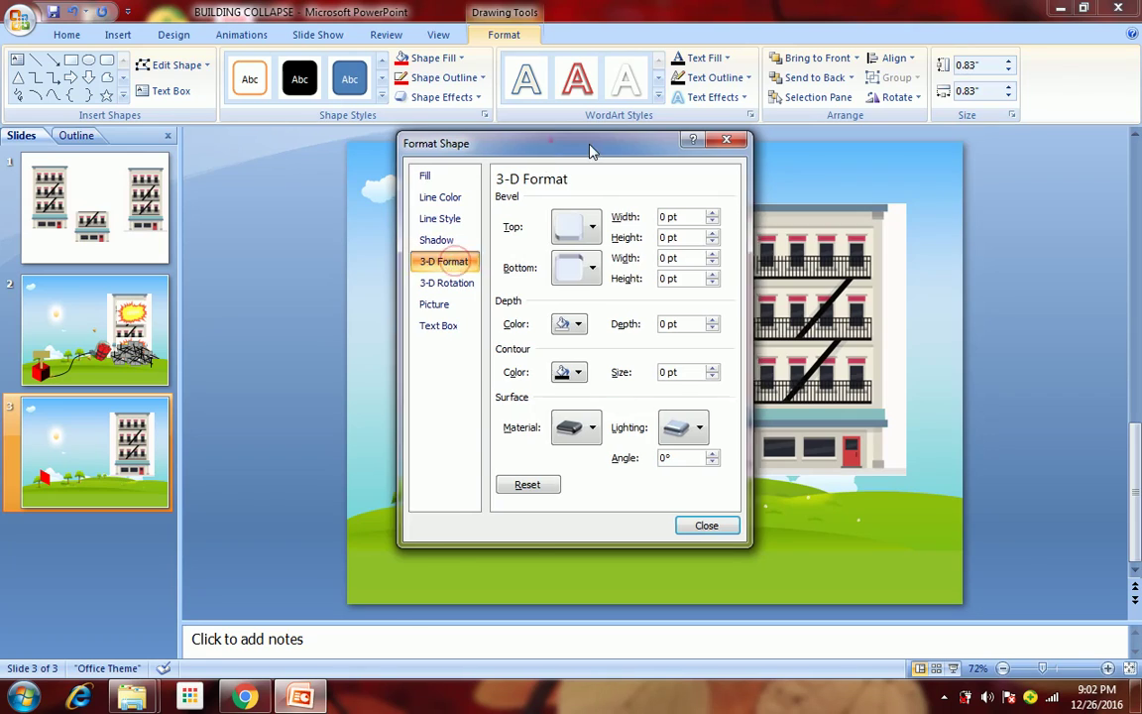
left_click_drag(553, 146, 829, 154)
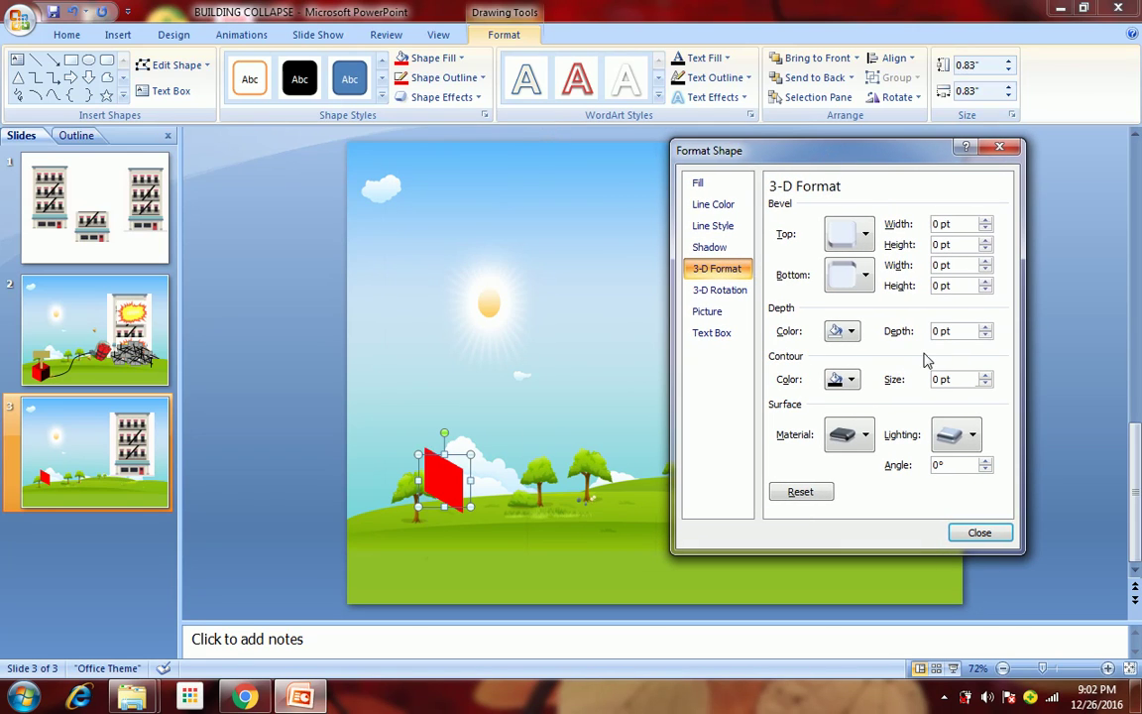
left_click(985, 327)
left_click(986, 327)
left_click(985, 327)
left_click(985, 327)
left_click(985, 327)
left_click(986, 327)
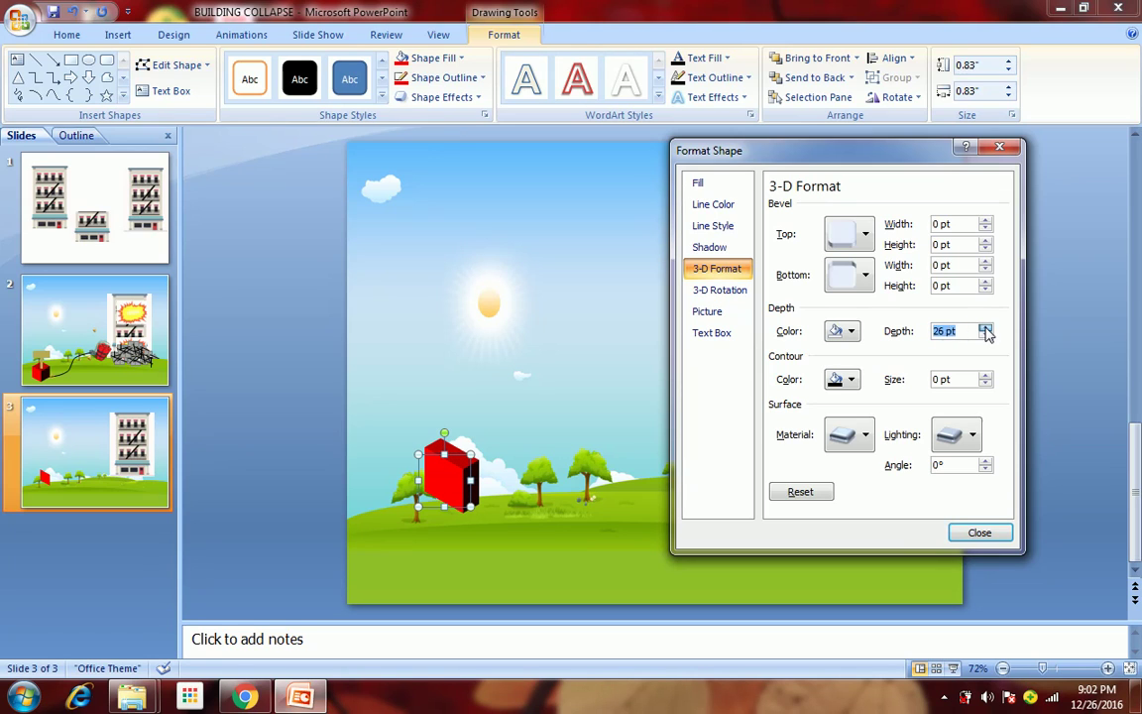
left_click(985, 327)
left_click(985, 327)
left_click(986, 328)
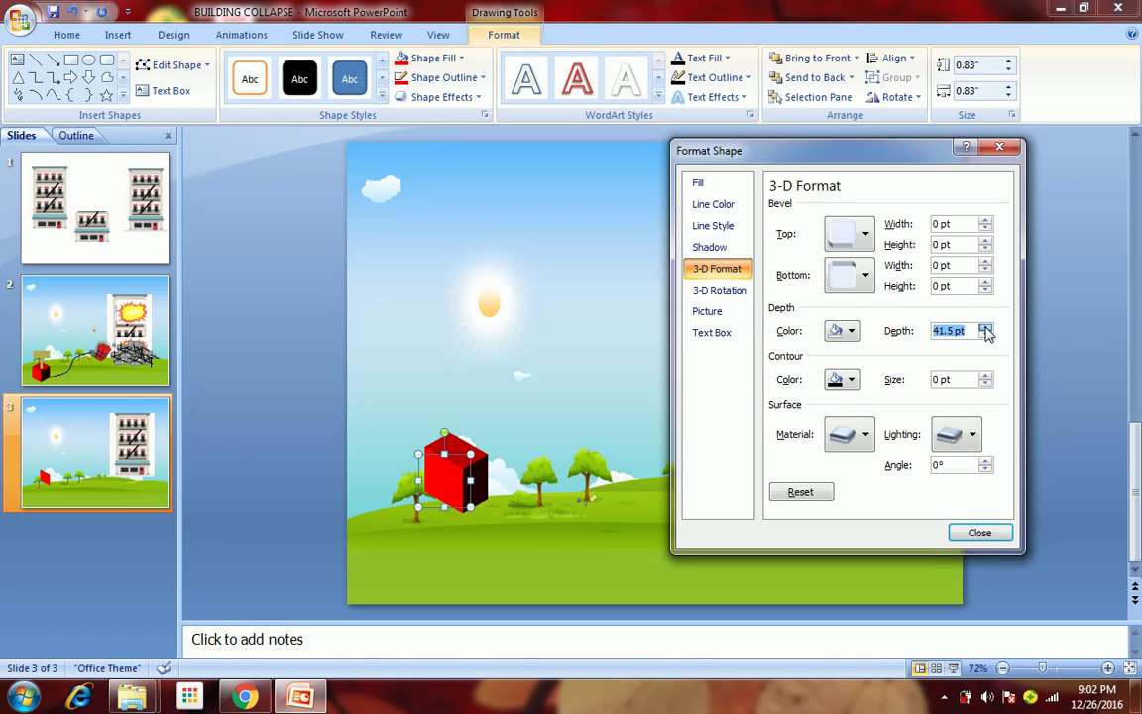
left_click(985, 327)
left_click(985, 327)
left_click(985, 327)
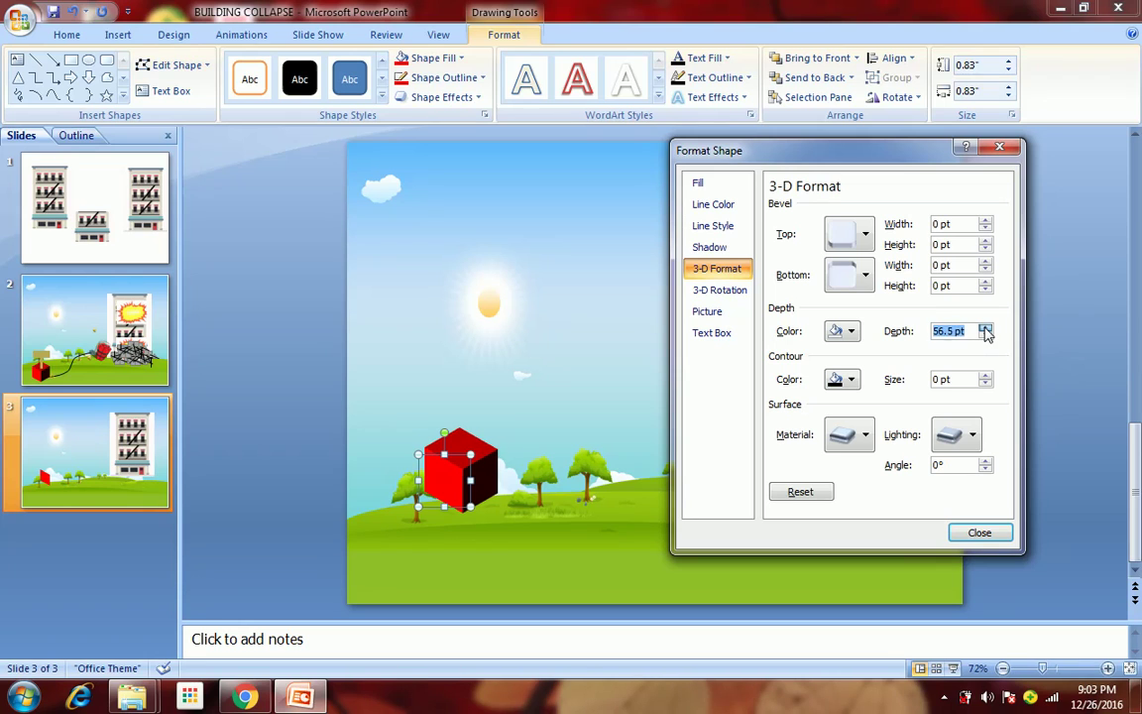
left_click(986, 328)
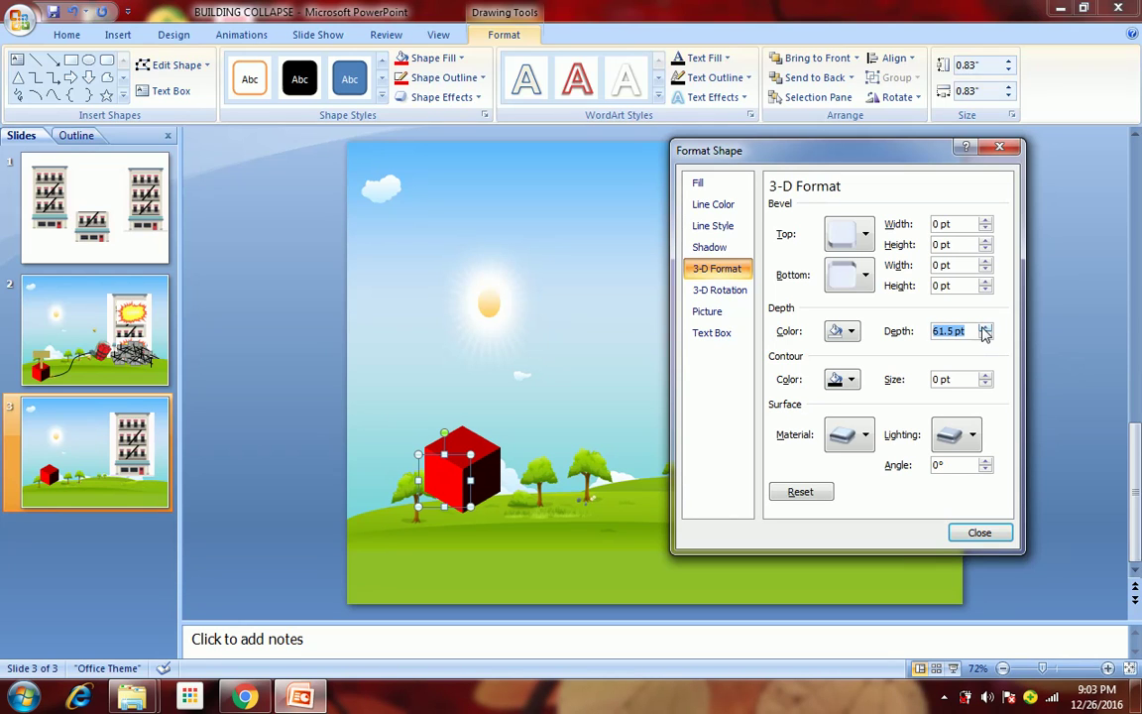
left_click(980, 533)
Step: Move the red 3-D box down onto the grass just below the leftmost tree
left_click(415, 391)
left_click_drag(456, 446, 428, 517)
left_click(291, 459)
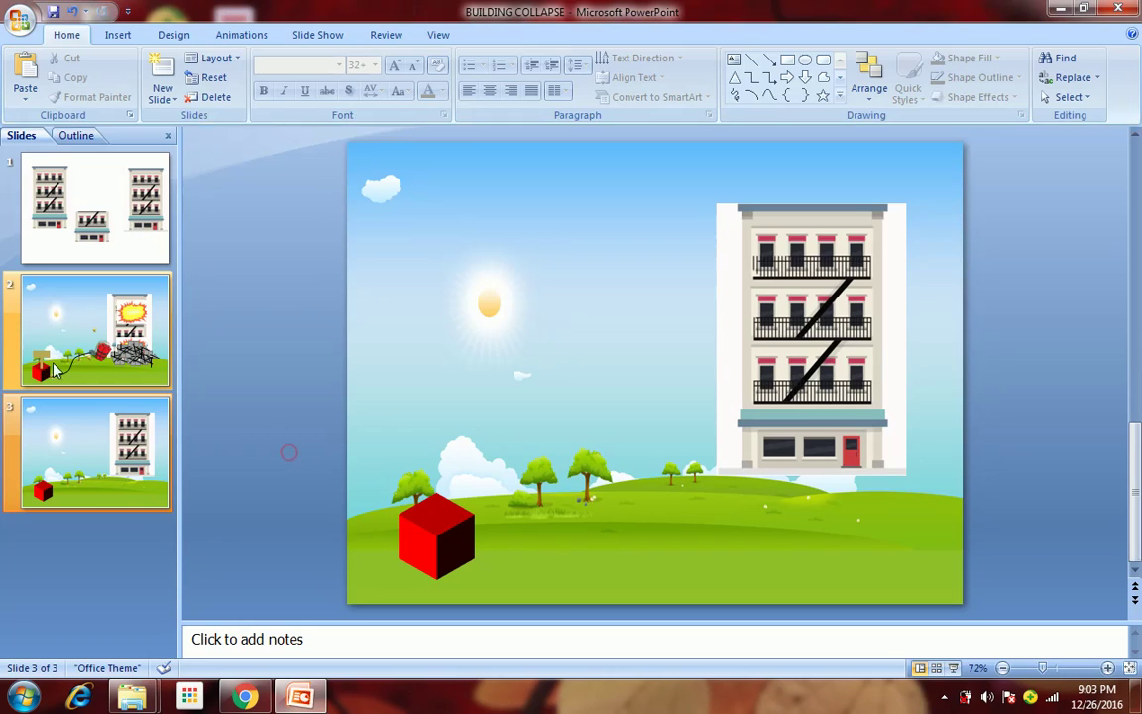
Step: Copy the tan T-shaped handle from slide 2 to slide 3 and place it in the sky above the red box
scroll(288, 451, "up", 1)
left_click(417, 462)
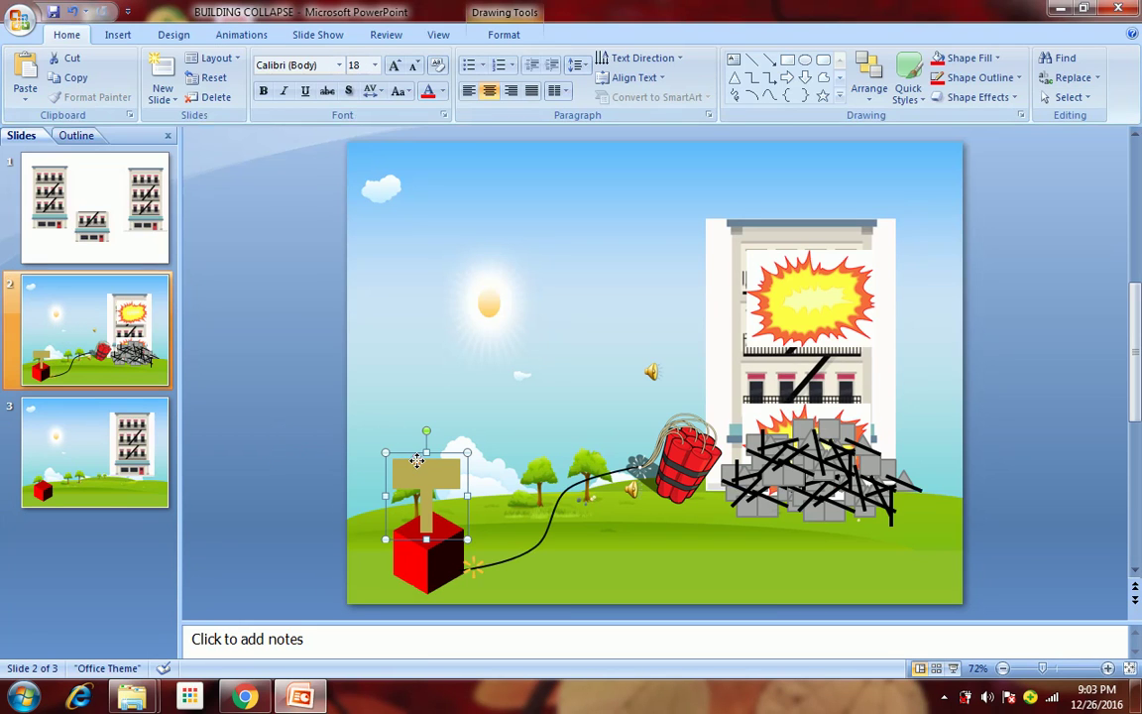
left_click(111, 441)
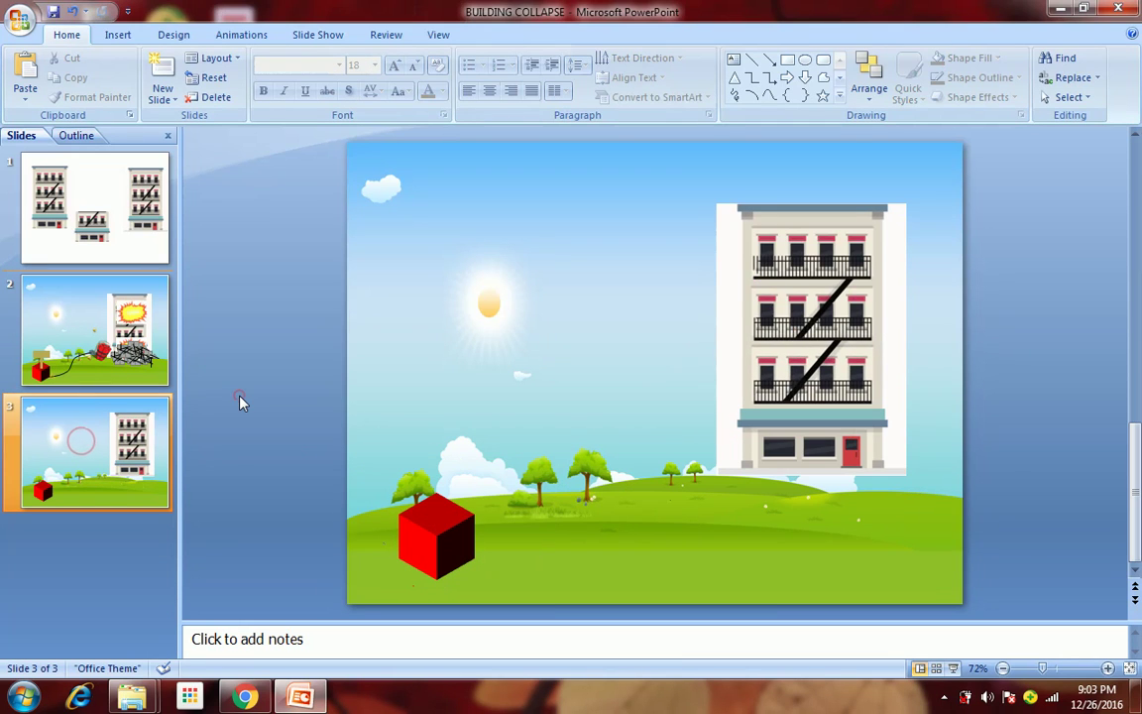
key("Tab")
left_click_drag(411, 466, 418, 198)
Step: Ungroup the T-shaped handle on slide 3 into its separate crossbar and stem
right_click(433, 199)
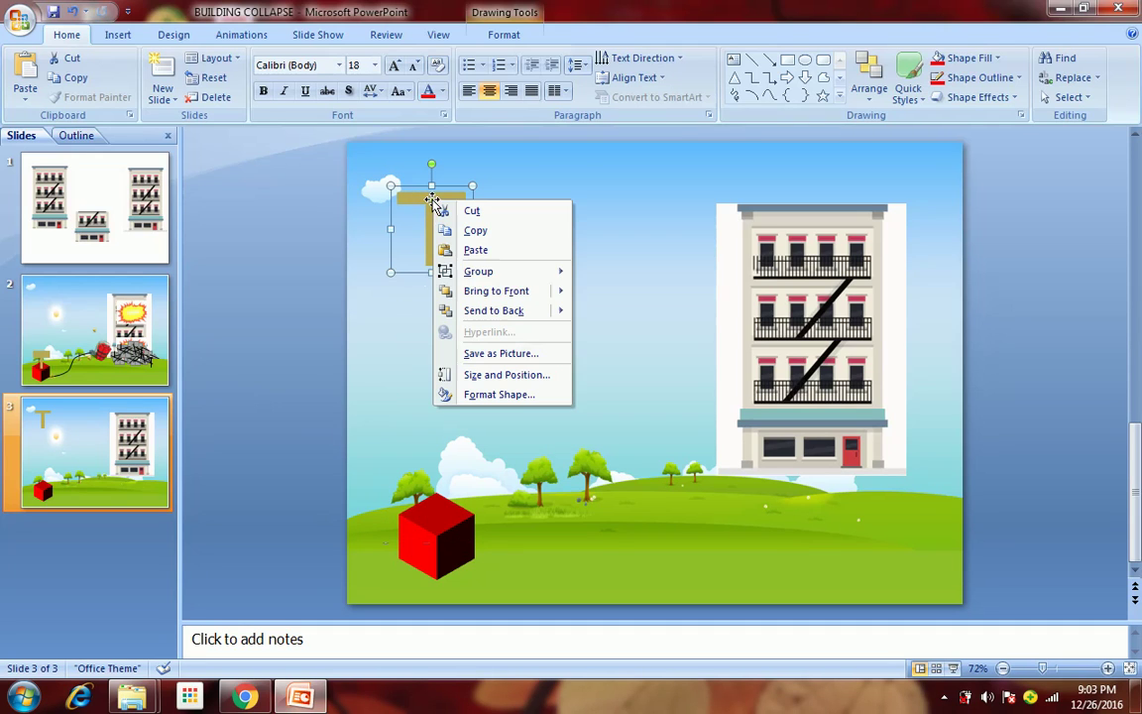
mouse_move(479, 270)
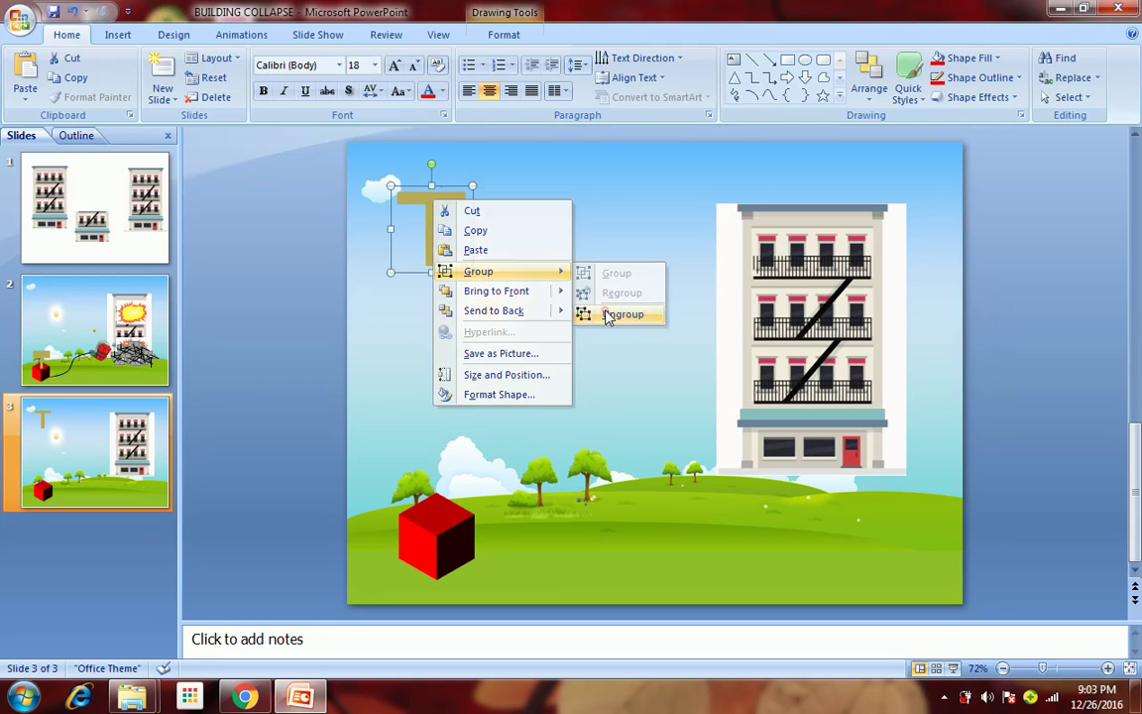
left_click(607, 314)
left_click(495, 235)
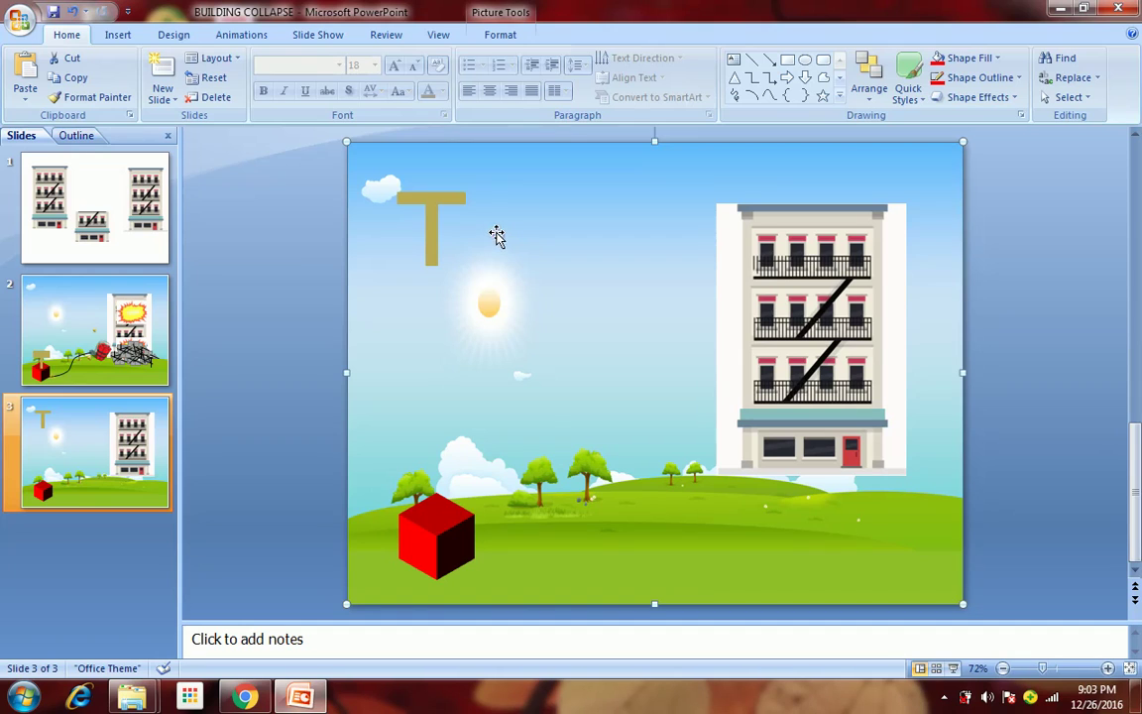
left_click(433, 240)
left_click(509, 237)
Step: Duplicate the T handle's crossbar and stem together until four T shapes are spread across the sky
mouse_move(262, 187)
left_mouse_down()
mouse_move(304, 187)
mouse_move(541, 300)
mouse_move(498, 276)
left_mouse_up()
mouse_move(431, 216)
left_mouse_down()
mouse_move(405, 202)
mouse_move(422, 231)
mouse_move(453, 240)
mouse_move(439, 262)
mouse_move(530, 296)
mouse_move(553, 266)
left_mouse_up()
left_click(283, 241)
left_click(328, 246)
mouse_move(394, 228)
left_mouse_down("ctrl")
mouse_move(423, 243)
mouse_move(617, 266)
left_mouse_up("ctrl")
left_click(309, 240)
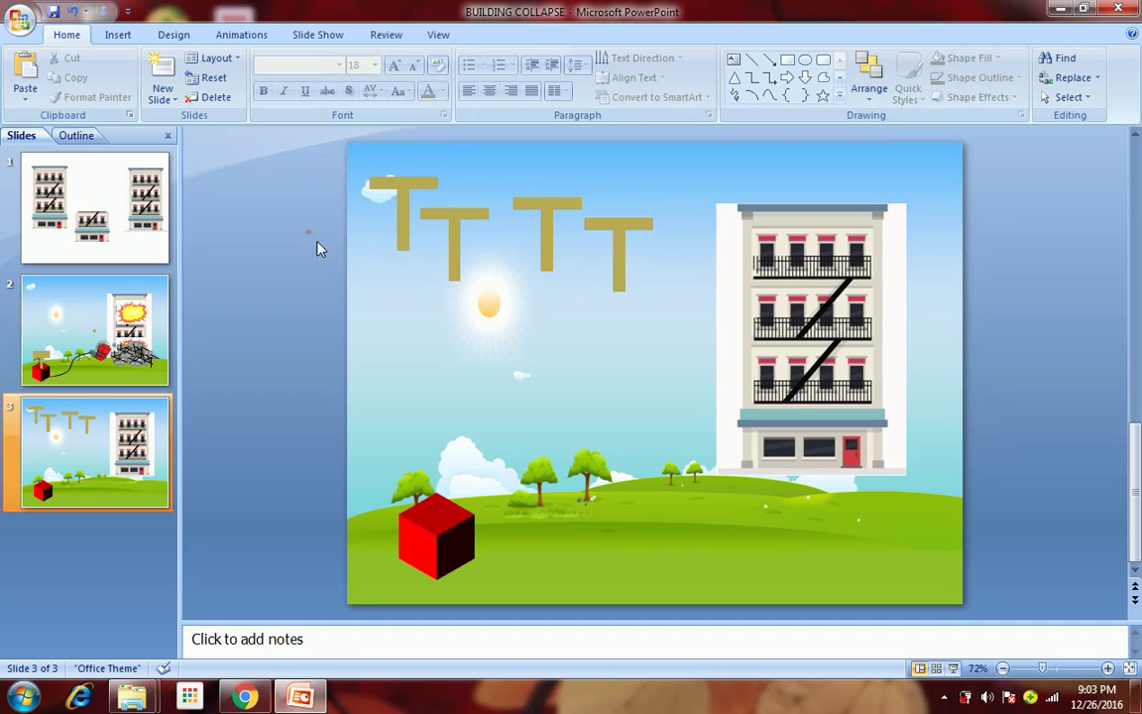
Step: Set the stem length of the second T handle to 1"
left_click(451, 258)
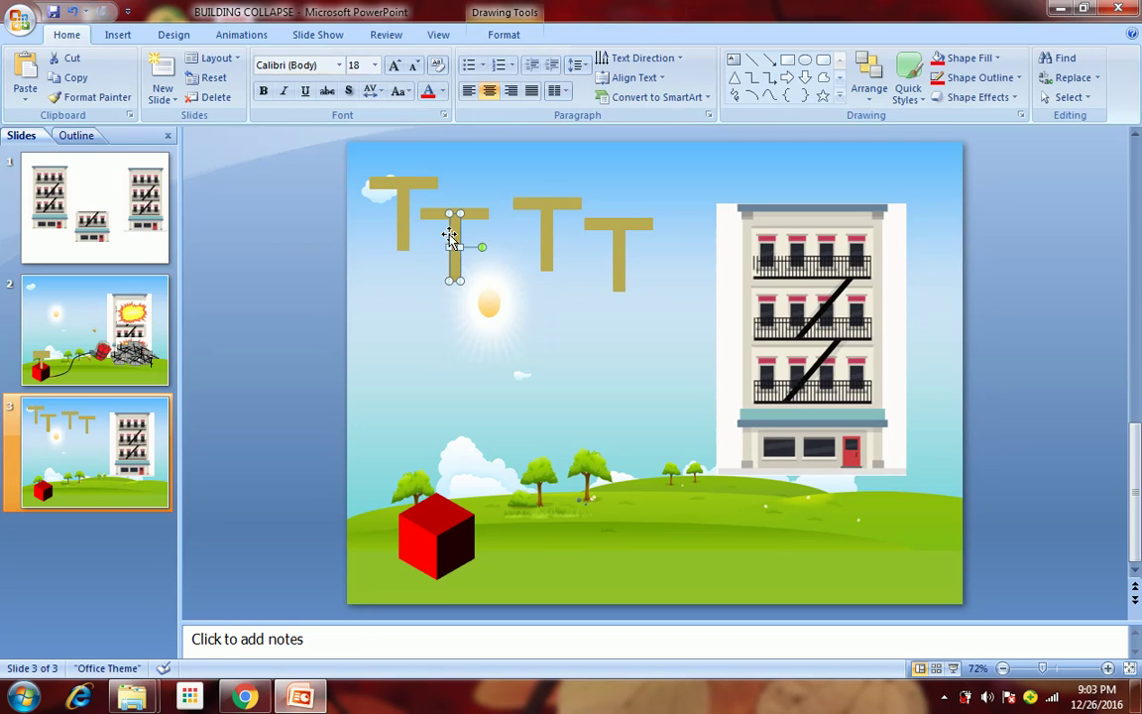
double_click(453, 238)
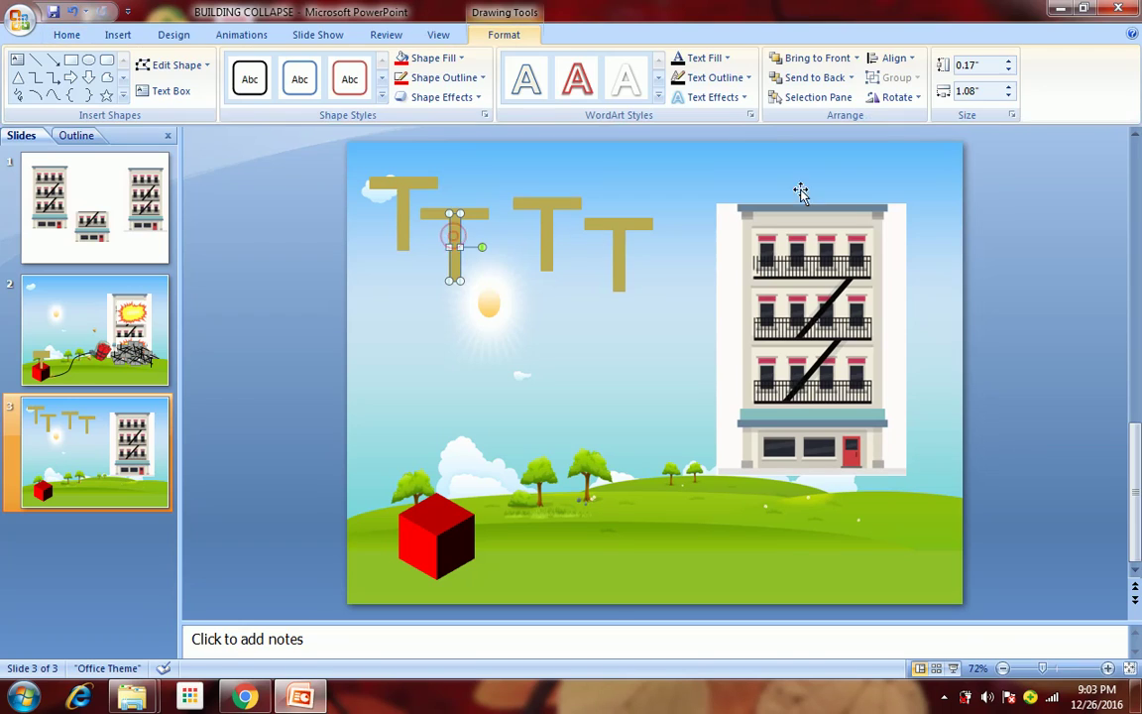
left_click(1008, 95)
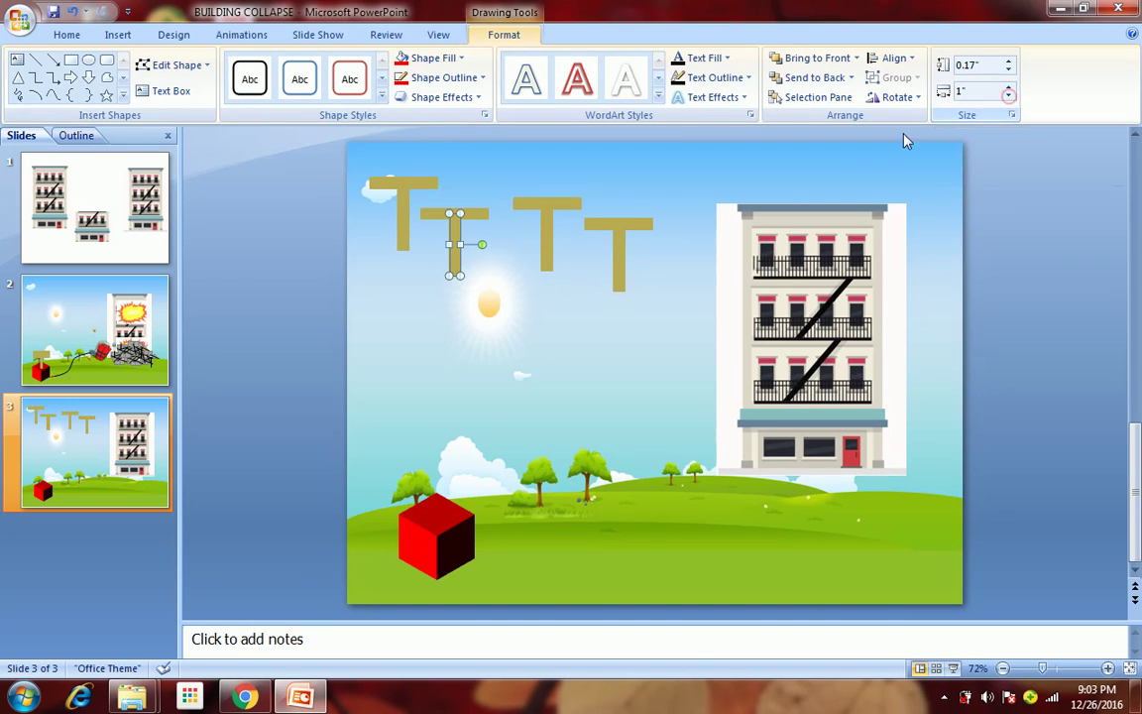
Step: Shorten the stems of the third and fourth T handles so each is shorter than the one before it
left_click(547, 256)
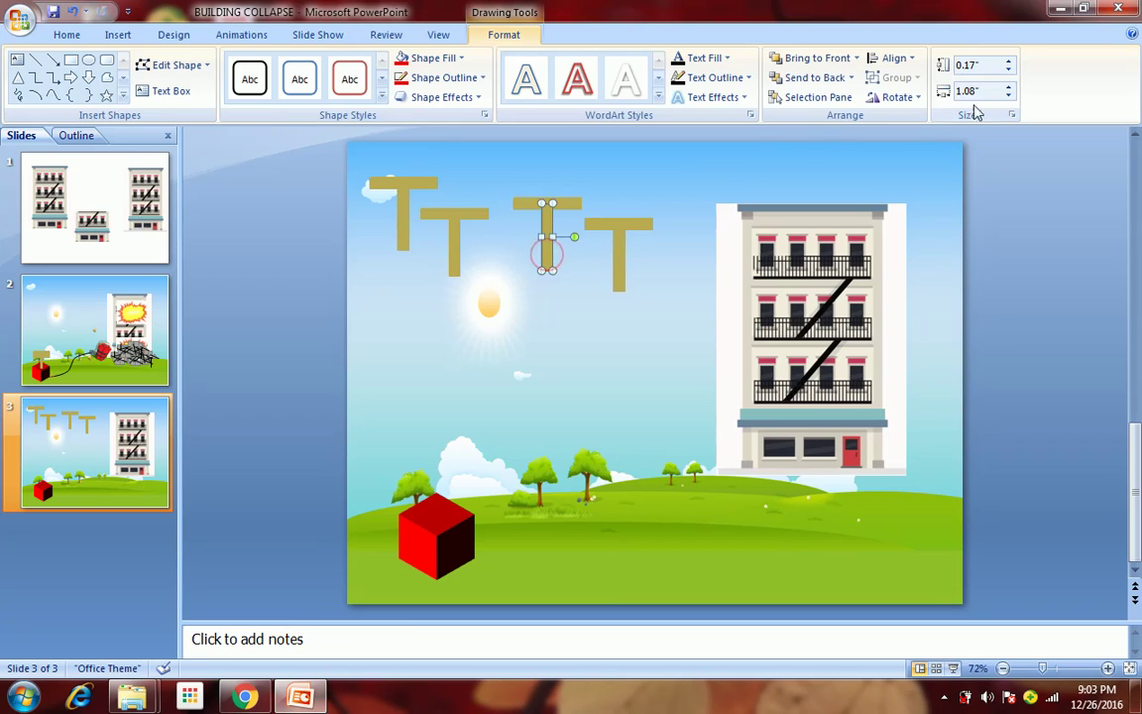
left_click(1008, 95)
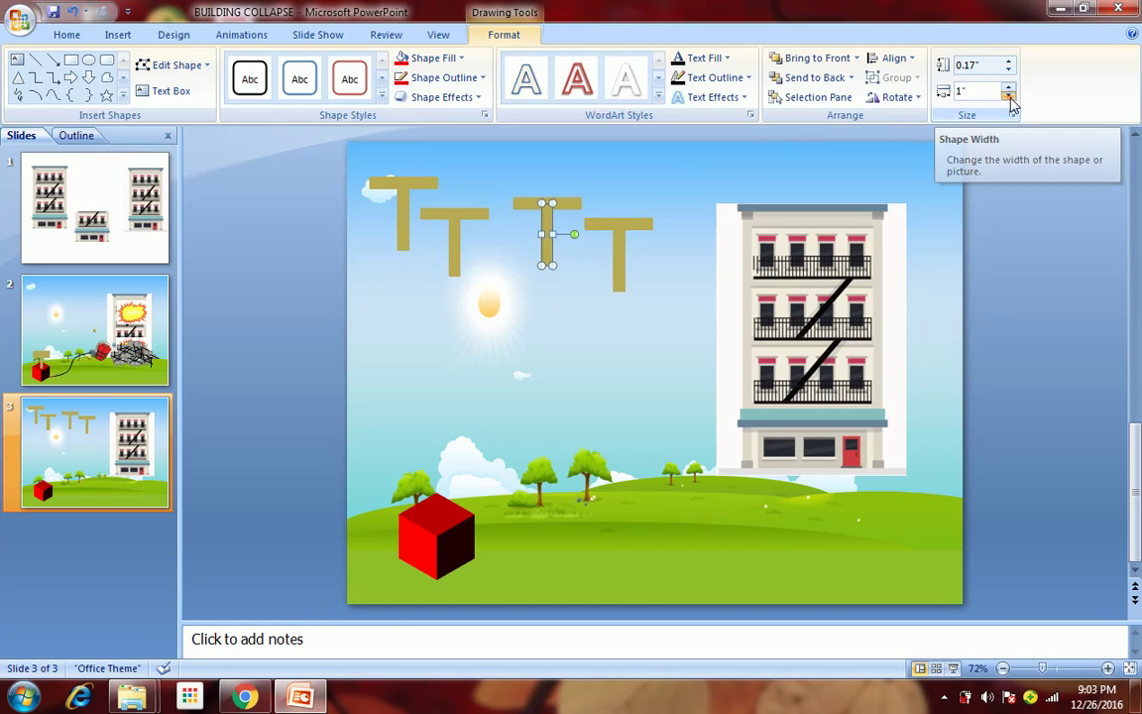
left_click(1008, 95)
left_click(615, 283)
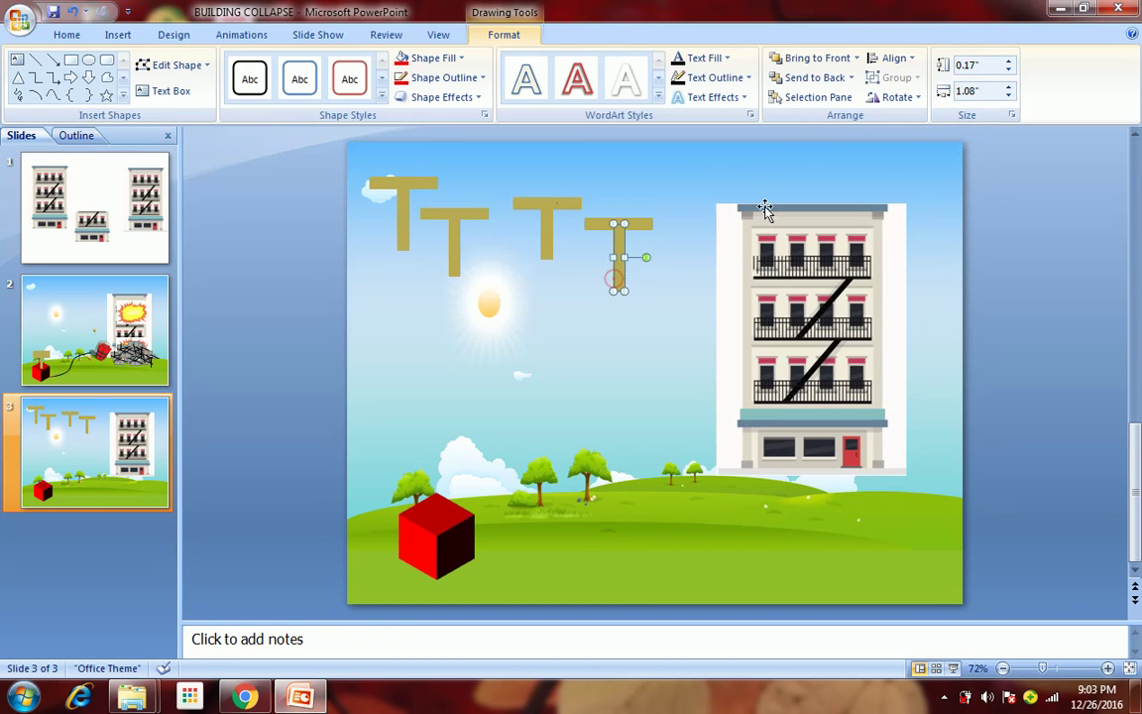
left_click(1008, 95)
left_click(1009, 96)
left_click(1008, 95)
left_click(659, 201)
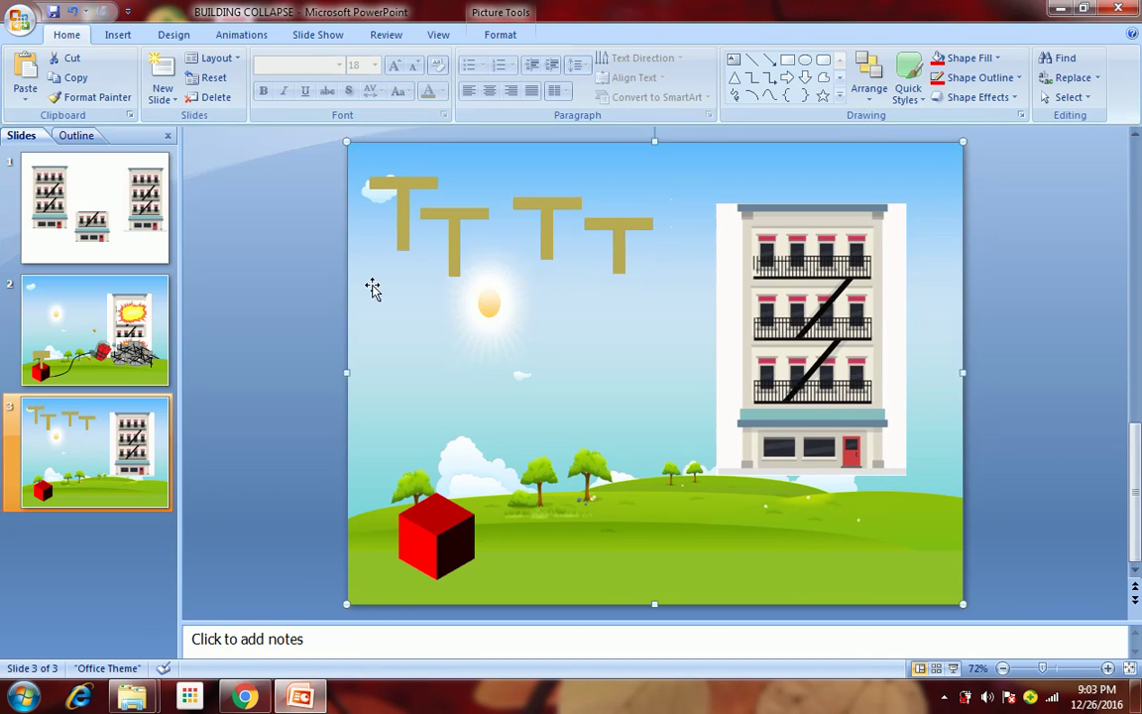
Step: Group the crossbar and stem of the first, longest T handle
mouse_move(338, 168)
left_mouse_down()
mouse_move(412, 203)
mouse_move(466, 281)
mouse_move(451, 285)
left_mouse_up()
right_click(402, 215)
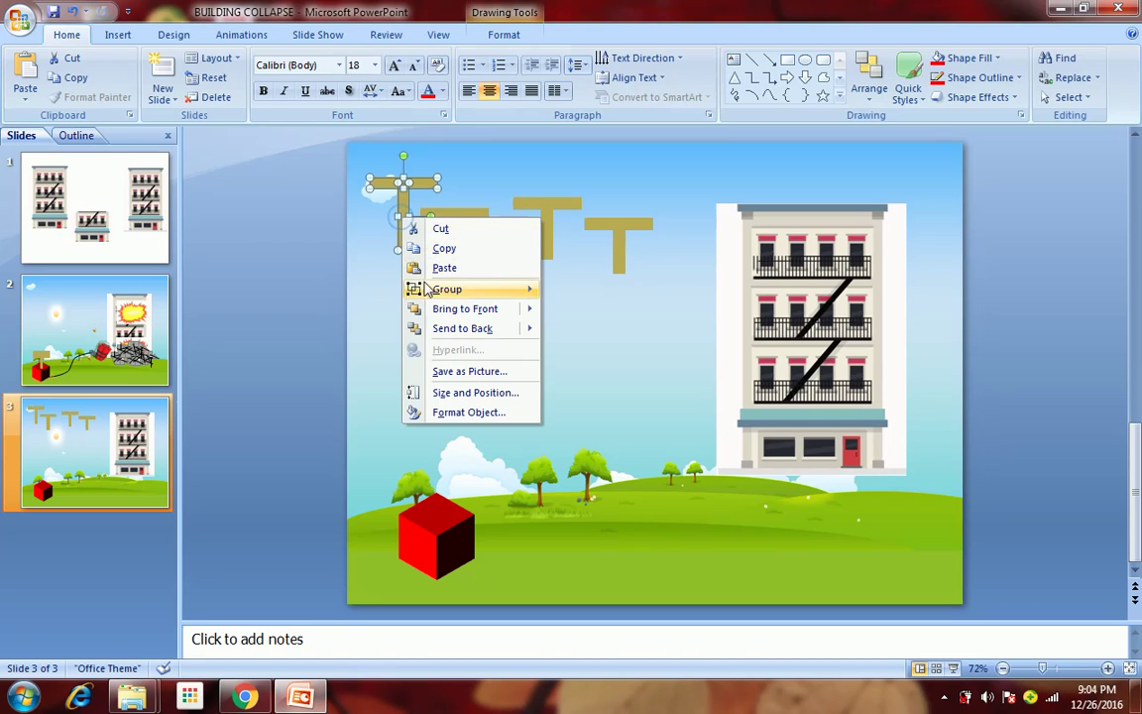
mouse_move(496, 288)
left_click(555, 294)
left_click(383, 185)
Step: Group the second T handle's crossbar and stem, and move the first two handles down clear of the others
left_click_drag(313, 184, 499, 280)
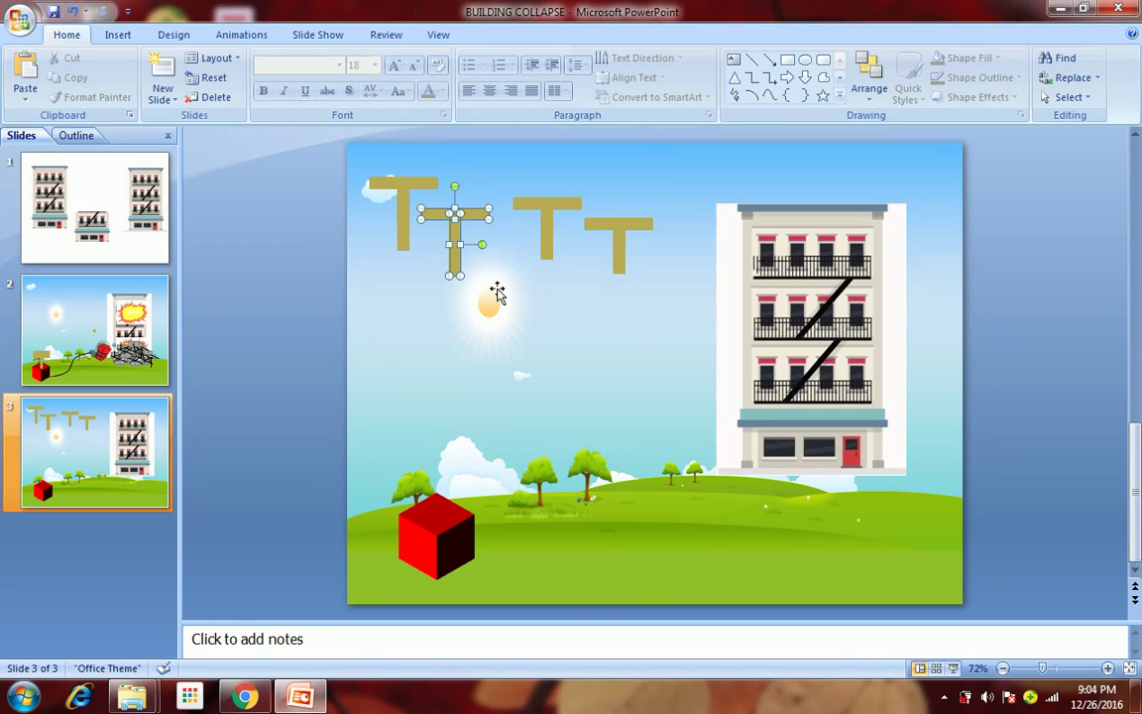
right_click(453, 231)
mouse_move(484, 308)
left_click(630, 303)
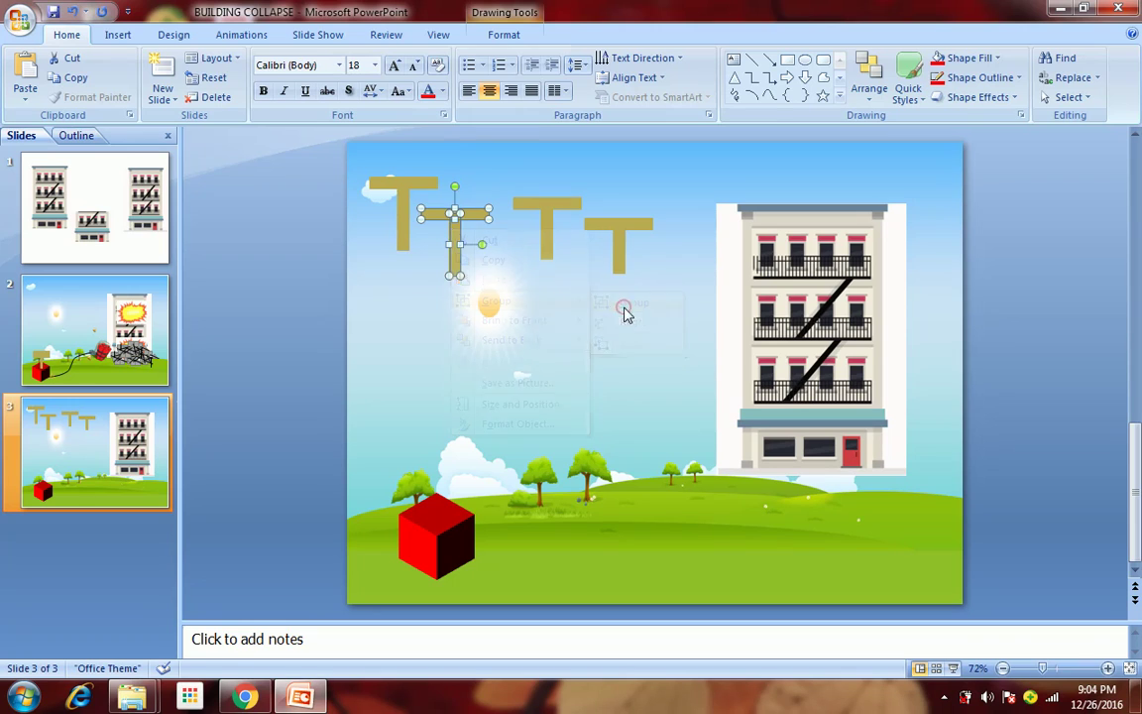
left_click_drag(471, 247, 443, 349)
left_click_drag(401, 218, 394, 325)
Step: Group the third T handle's crossbar and stem and move it down beside the first two handles
left_click_drag(309, 168, 600, 277)
right_click(560, 220)
mouse_move(599, 287)
left_click(745, 291)
left_click_drag(555, 229, 516, 368)
Step: Group the crossbar and stem of the fourth, shortest T handle
left_click(312, 201)
left_click_drag(312, 168, 669, 286)
right_click(629, 256)
mouse_move(668, 306)
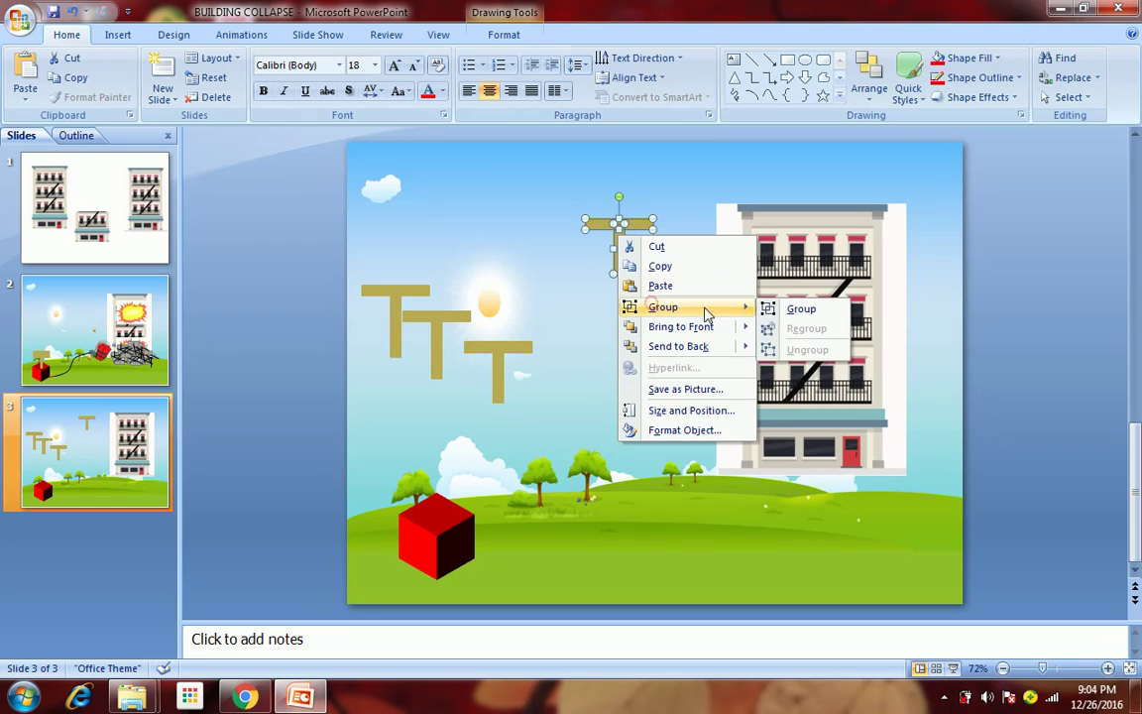
left_click(793, 308)
left_click(409, 246)
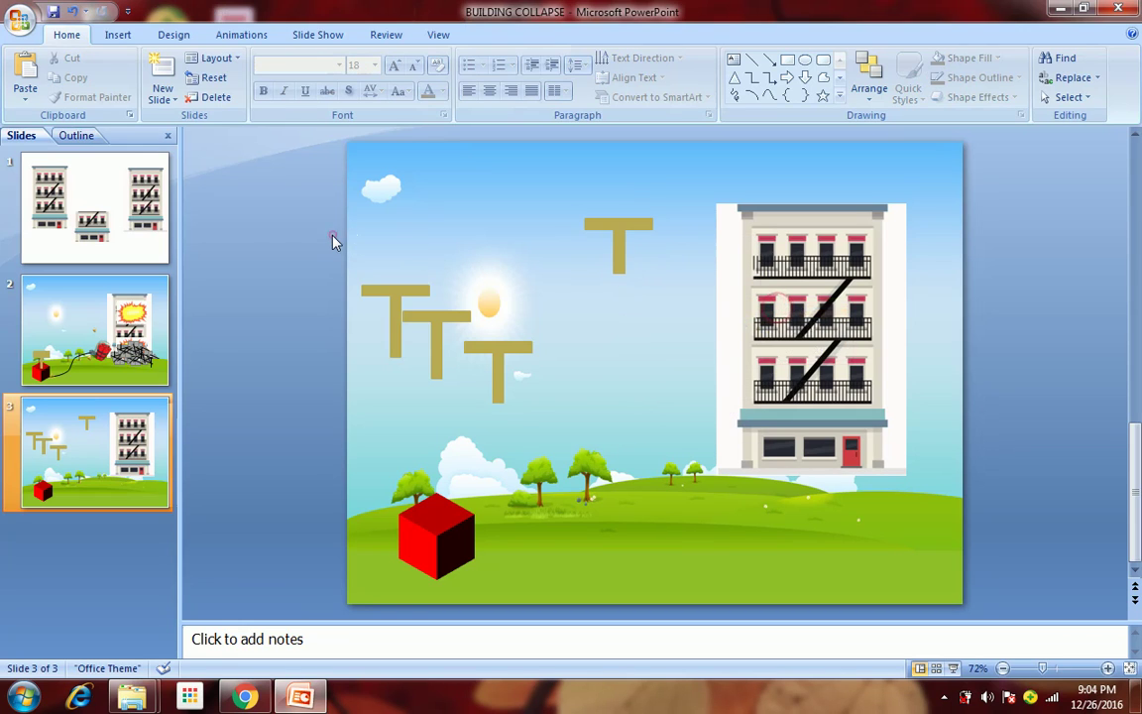
Step: Line up the four grouped T handles side by side in a row, ordered from longest to shortest
left_click(395, 350)
left_click_drag(417, 347, 494, 303)
left_click_drag(516, 349, 642, 345)
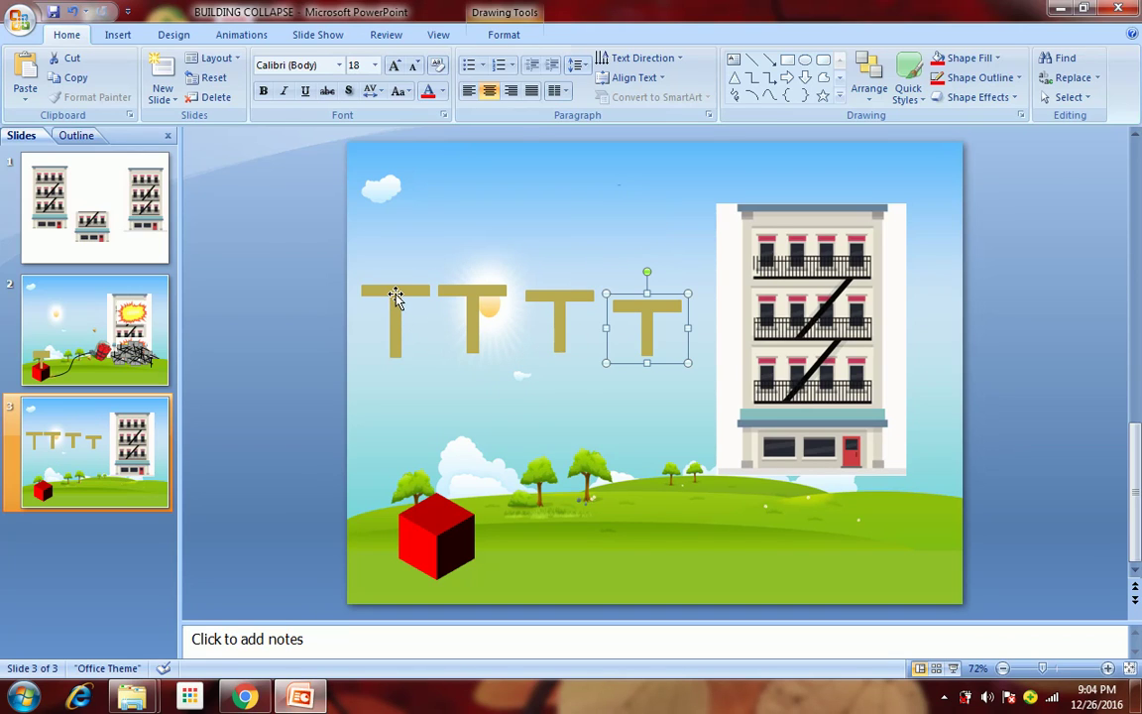
Step: Add a Disappear exit animation to the first, longest T handle
double_click(395, 295)
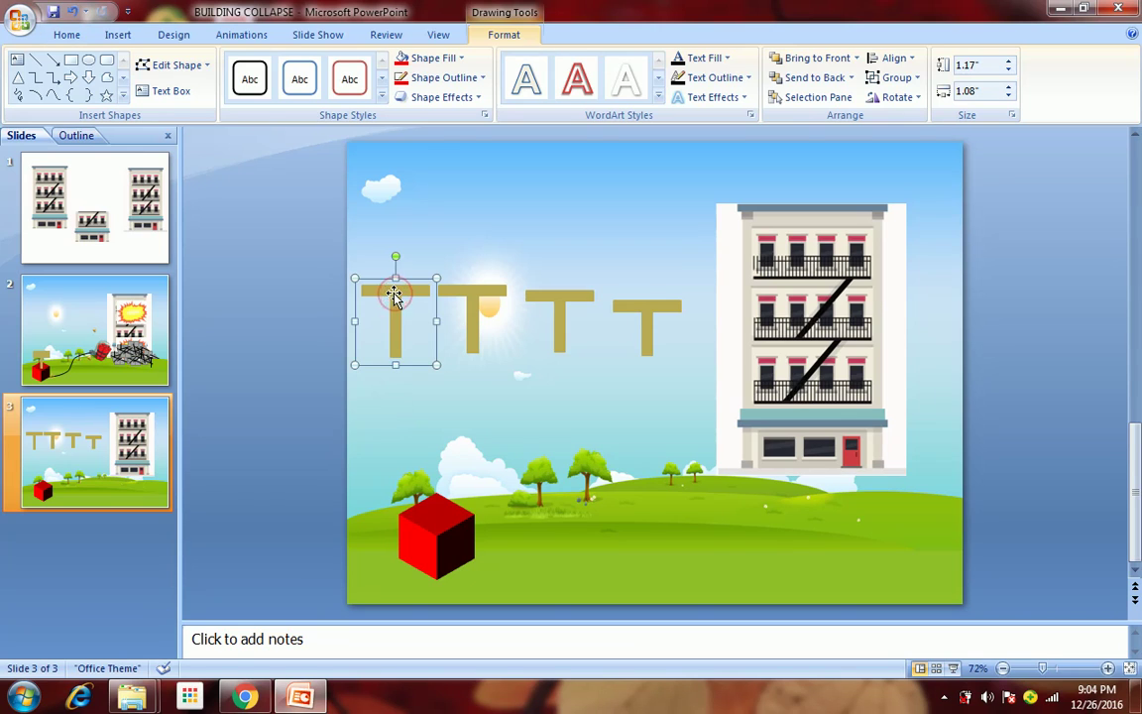
left_click(253, 35)
left_click(139, 90)
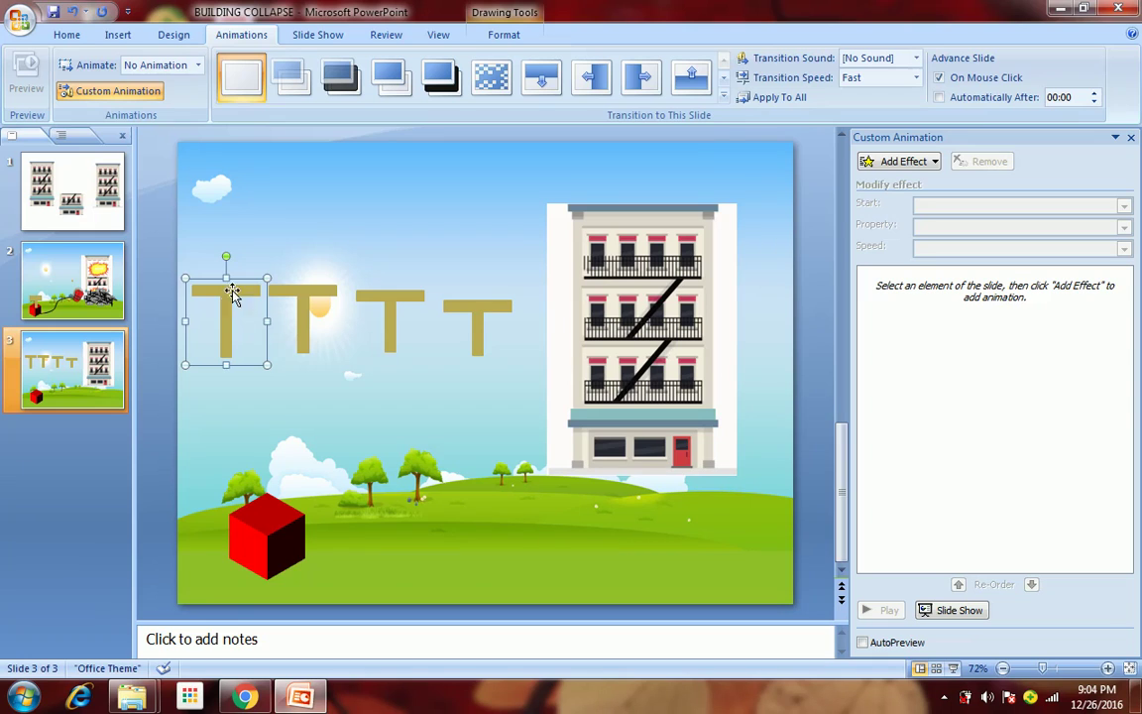
left_click(900, 161)
mouse_move(873, 223)
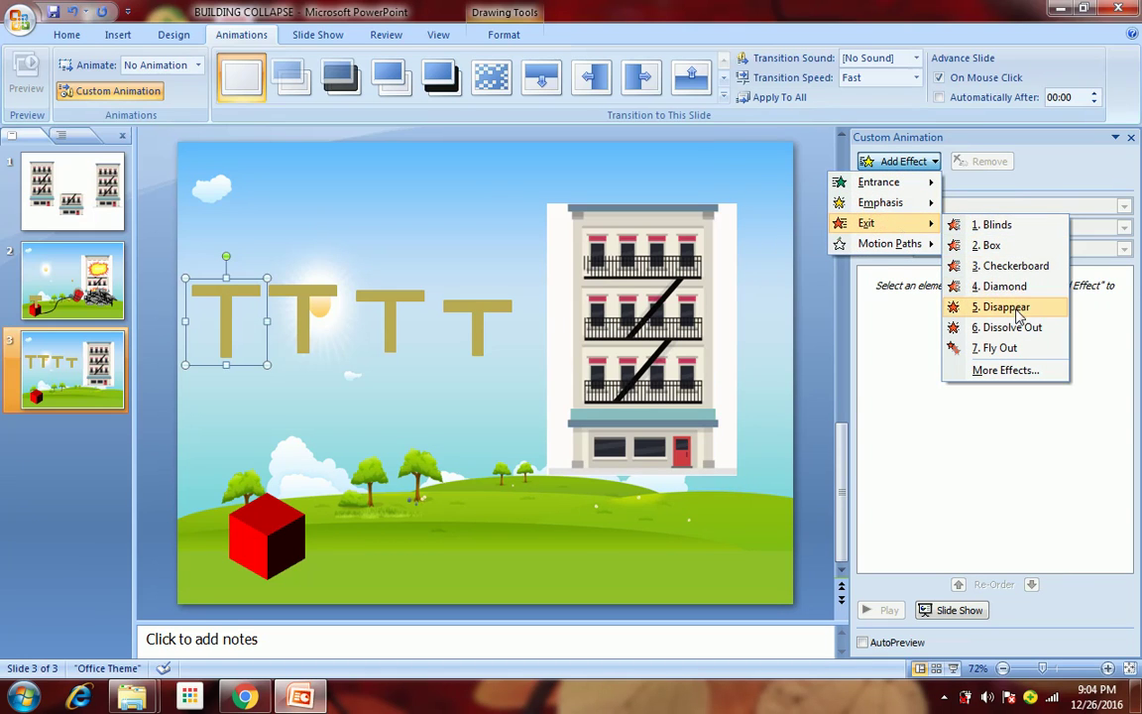
left_click(1004, 308)
left_click(816, 213)
Step: Add an Appear entrance animation followed by a Disappear exit animation to the second T handle
left_click(309, 296)
left_click(900, 161)
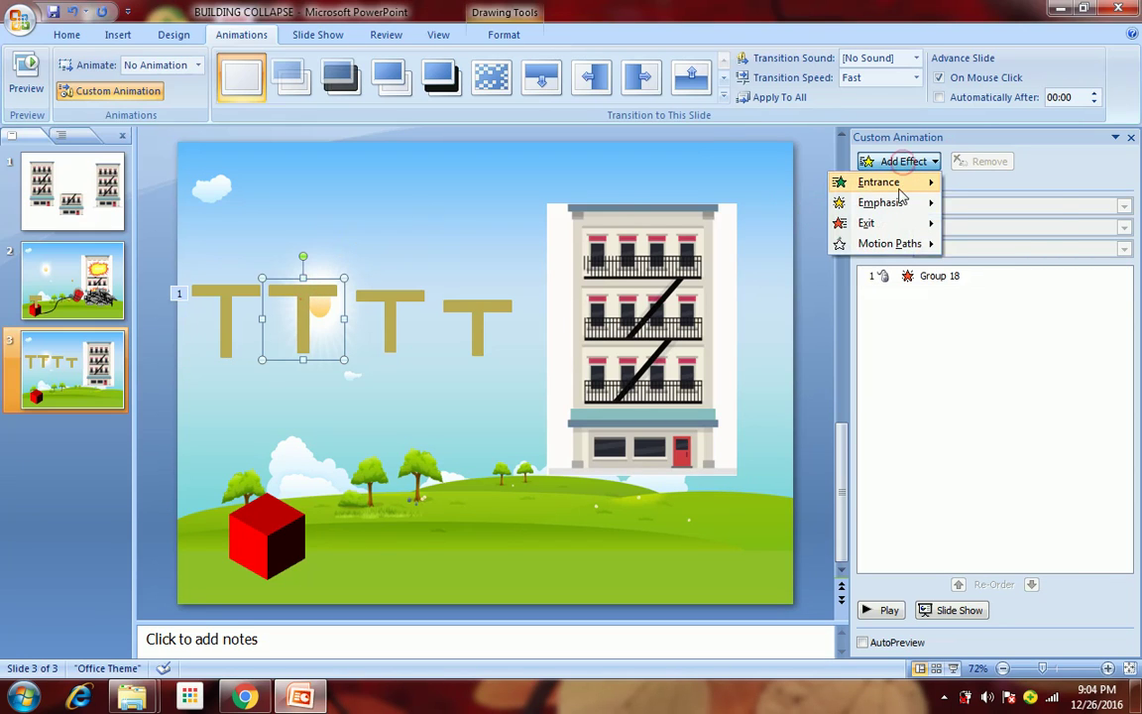
mouse_move(917, 186)
left_click(994, 185)
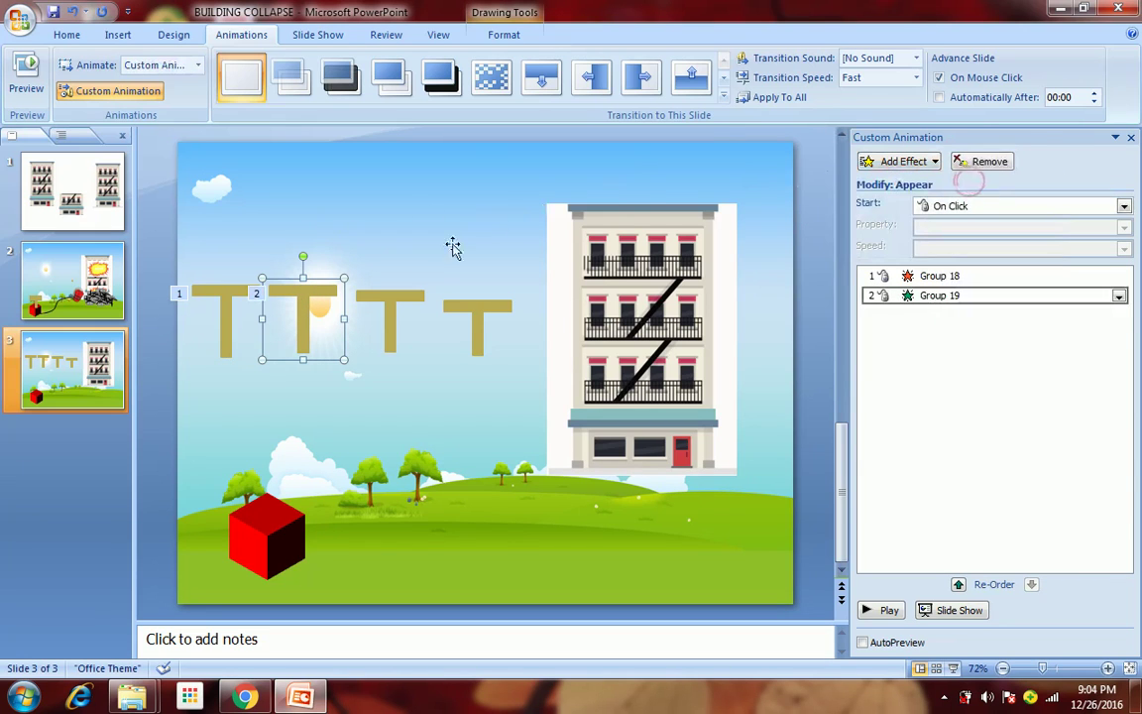
left_click(920, 161)
mouse_move(910, 224)
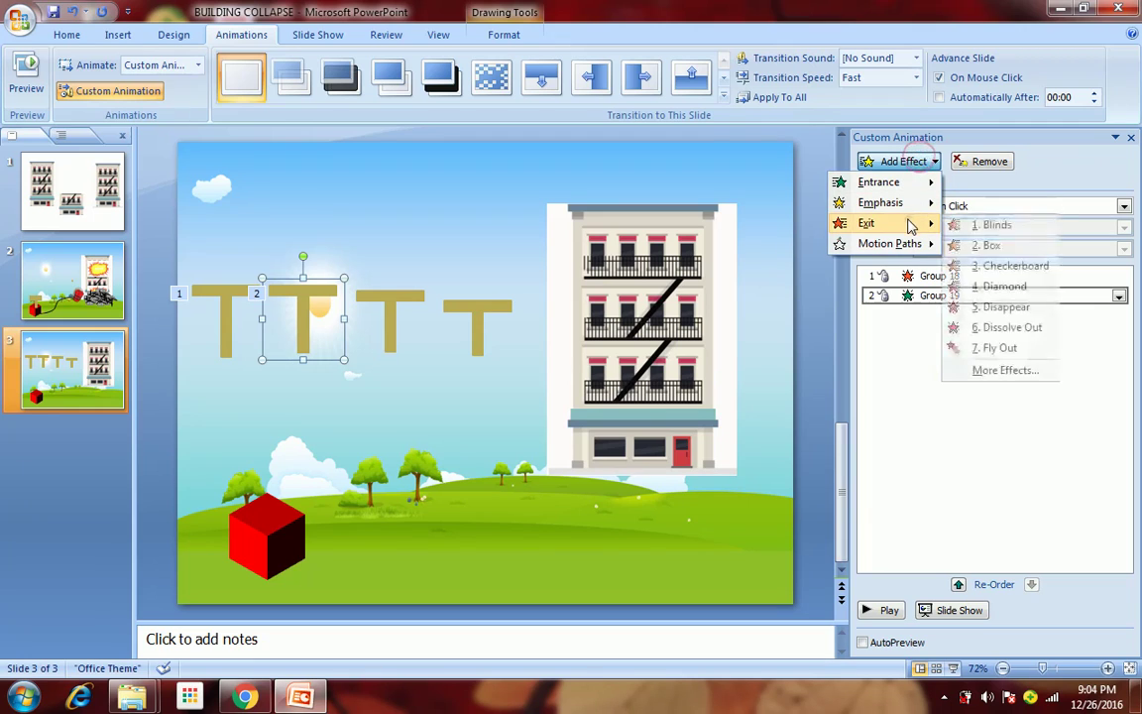
left_click(1001, 307)
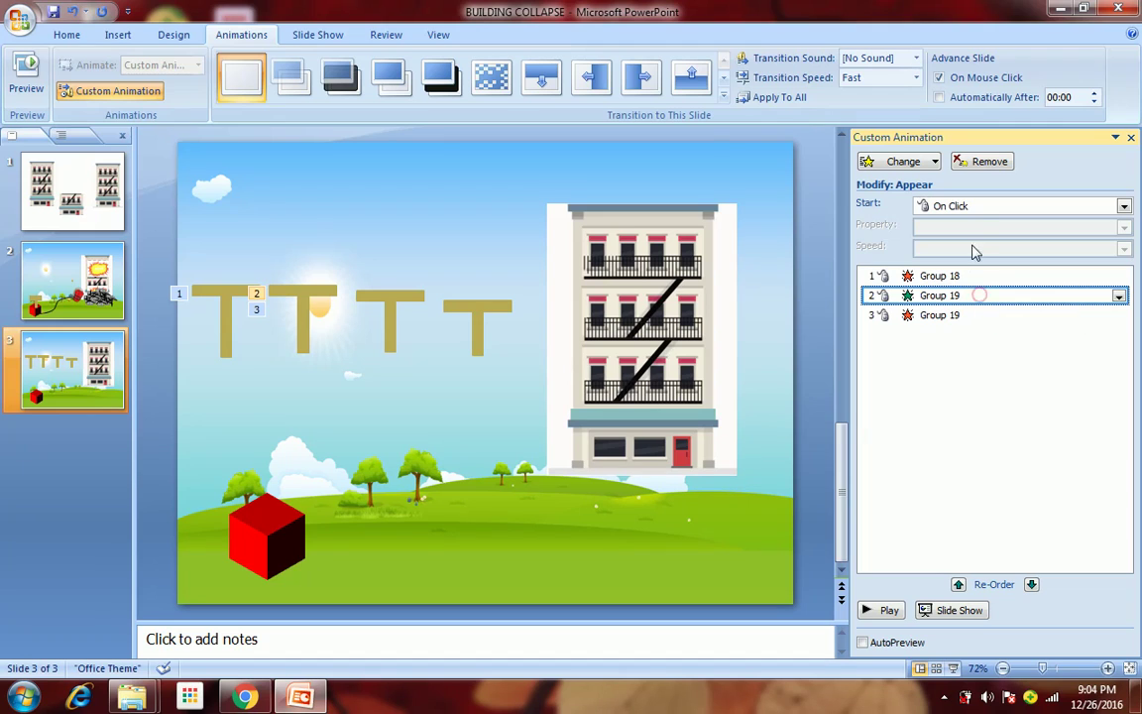
Step: Set the second T handle's Appear animation to start After Previous
left_click(972, 206)
left_click(974, 256)
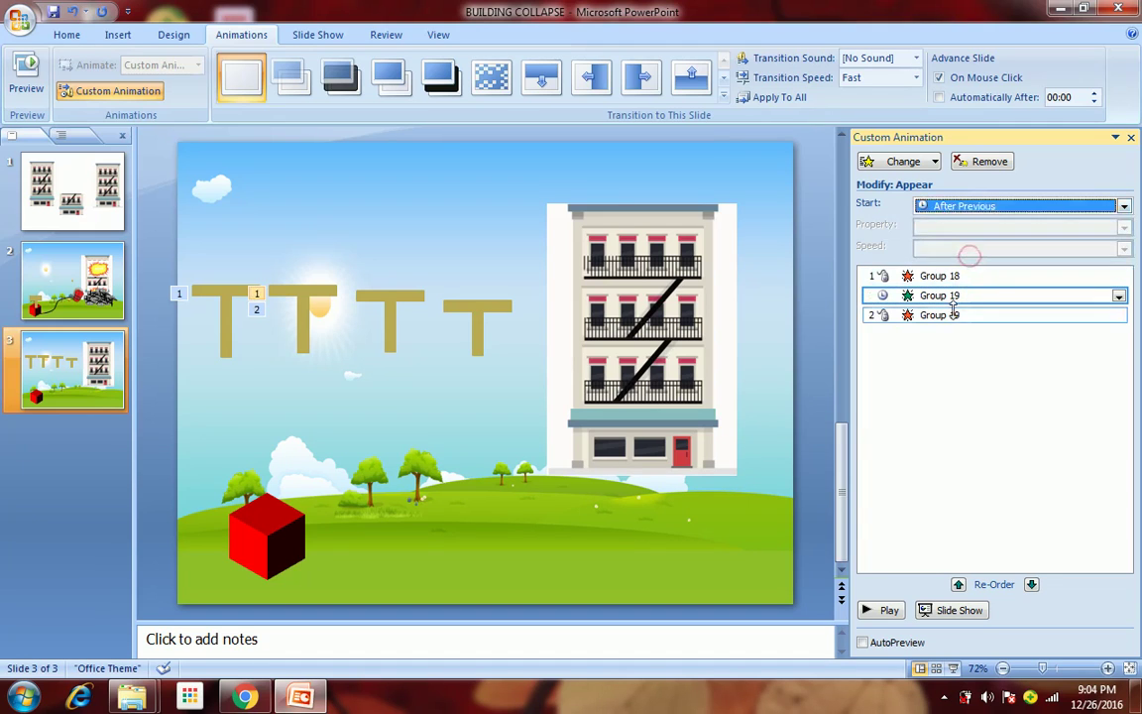
Step: Set the second T handle's Disappear animation to start After Previous with a 0.5-second delay
key("Down")
left_click(957, 208)
left_click(964, 256)
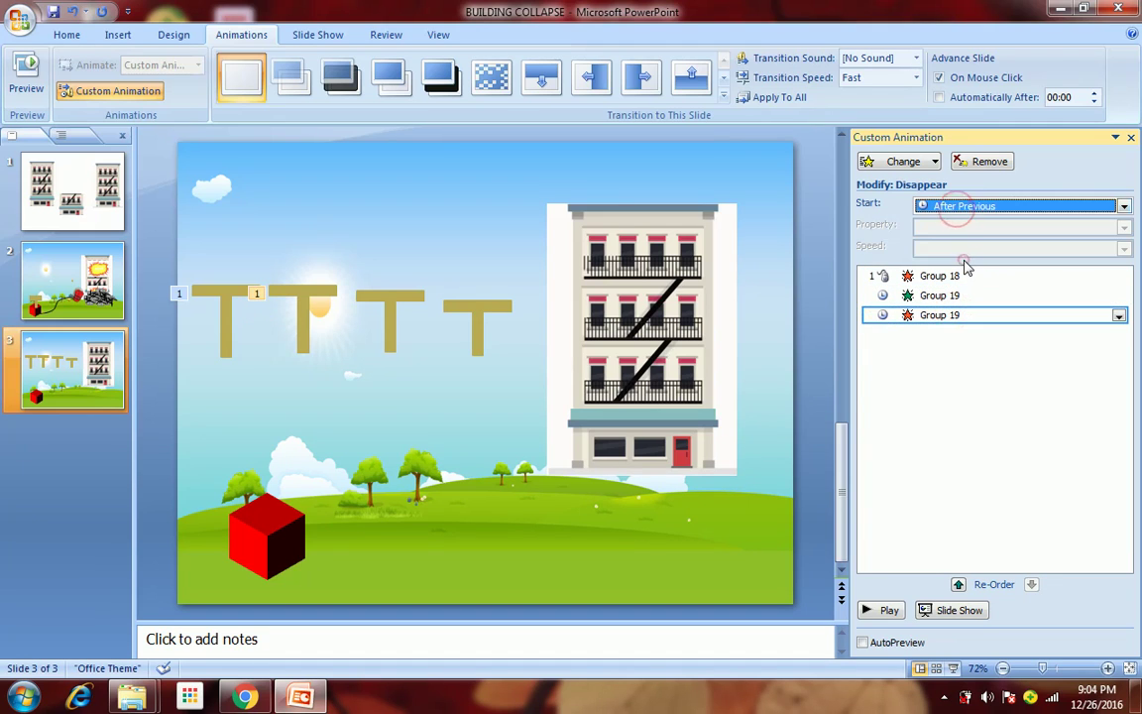
double_click(914, 316)
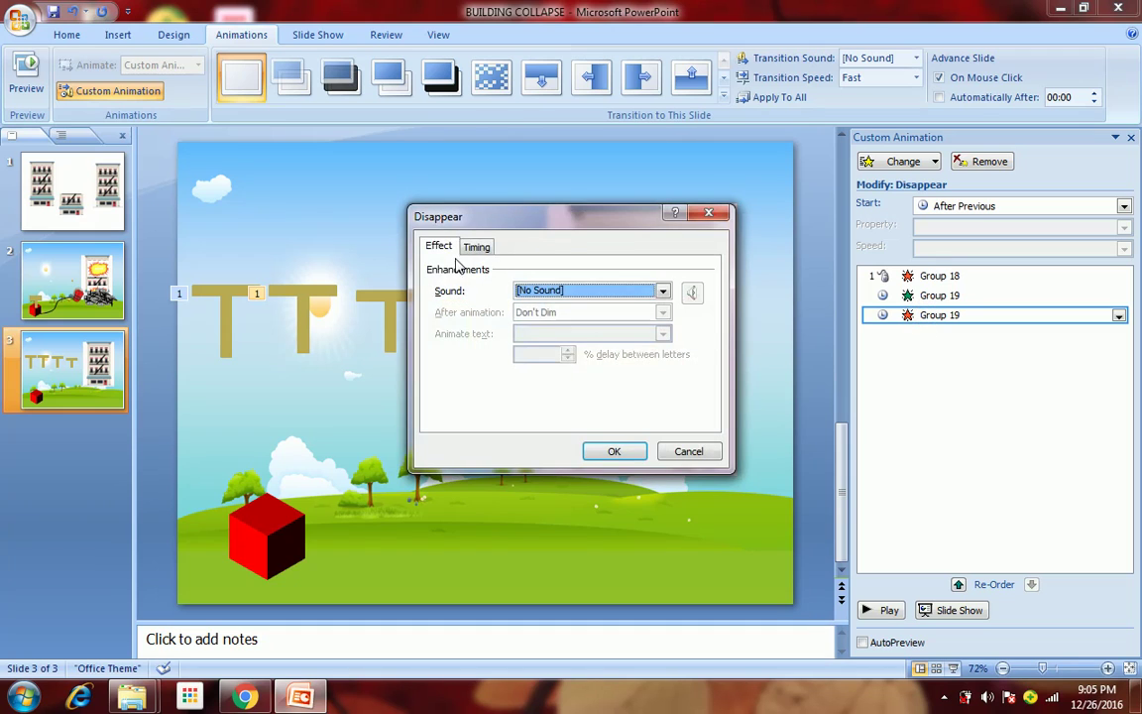
left_click(478, 248)
left_click(530, 289)
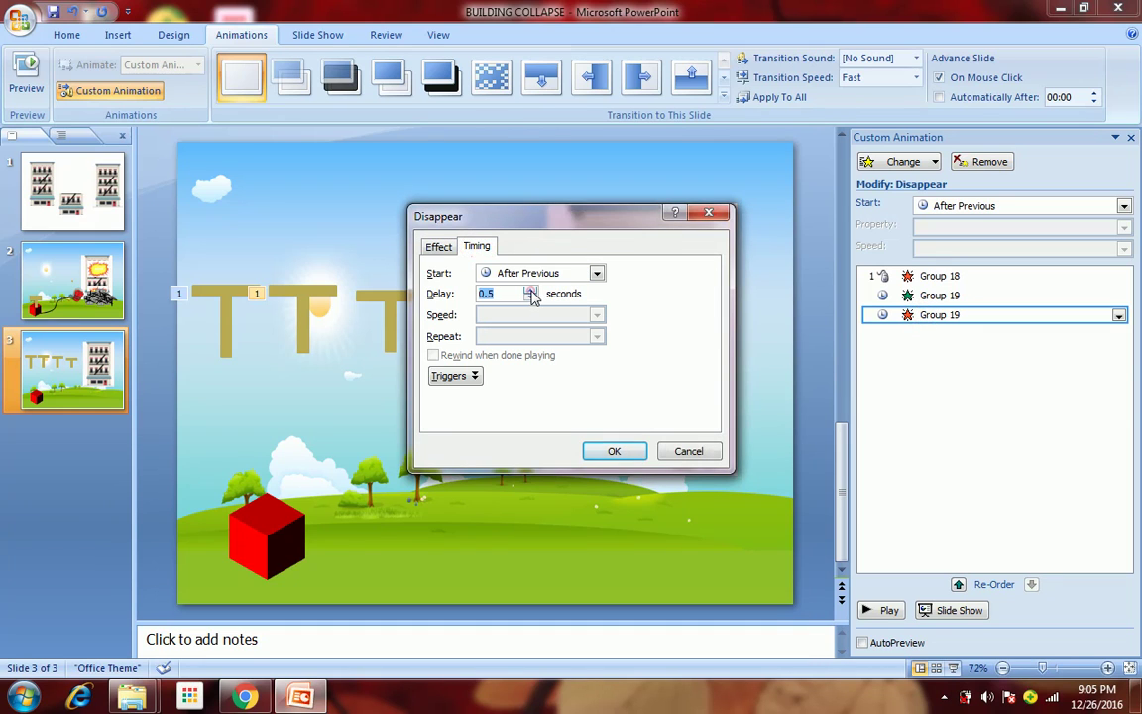
left_click(615, 451)
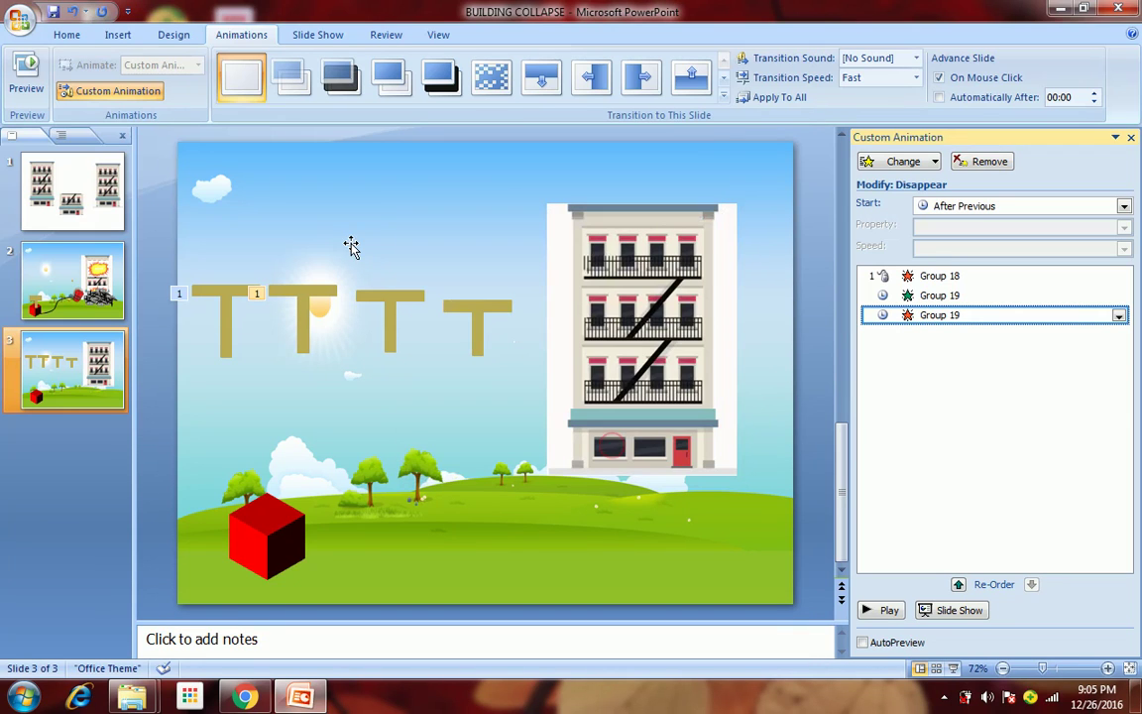
Step: Add an Appear entrance animation followed by a Disappear exit animation to the third T handle
double_click(392, 298)
left_click(927, 165)
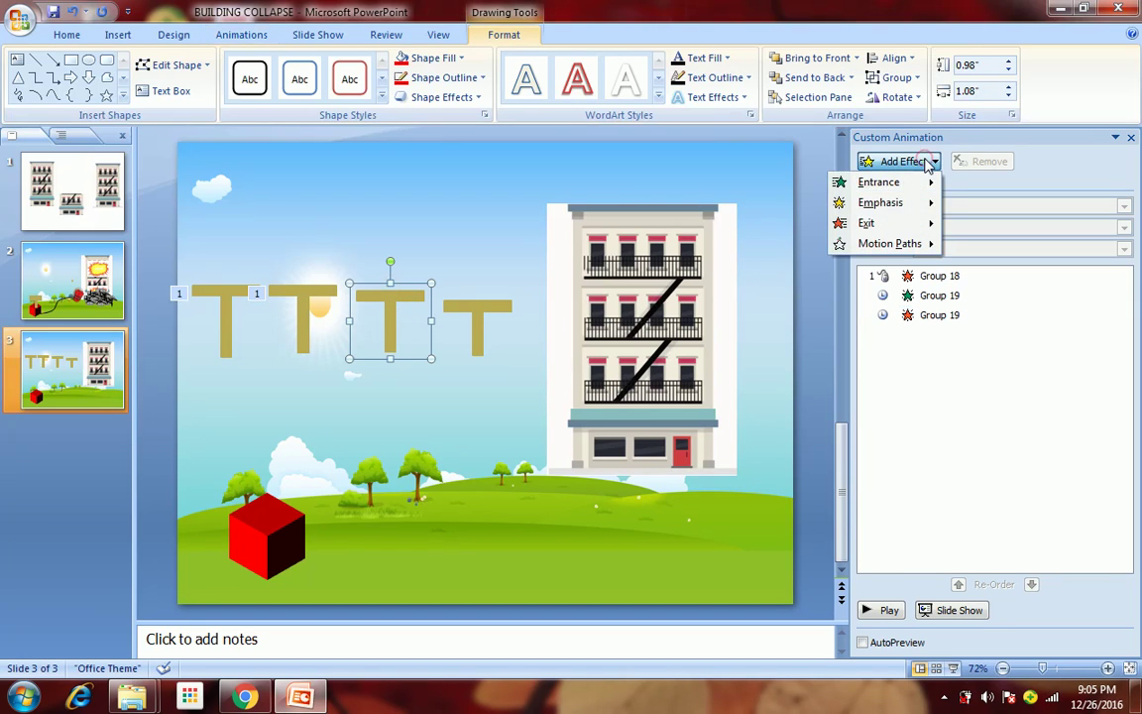
mouse_move(878, 184)
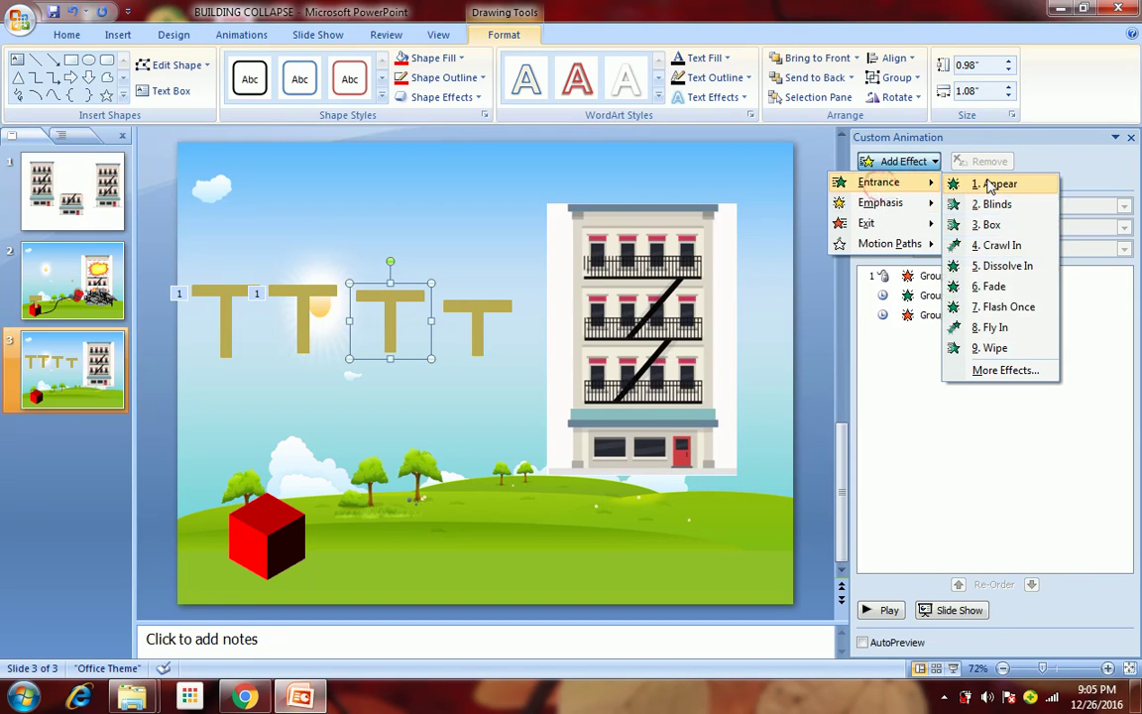
left_click(996, 185)
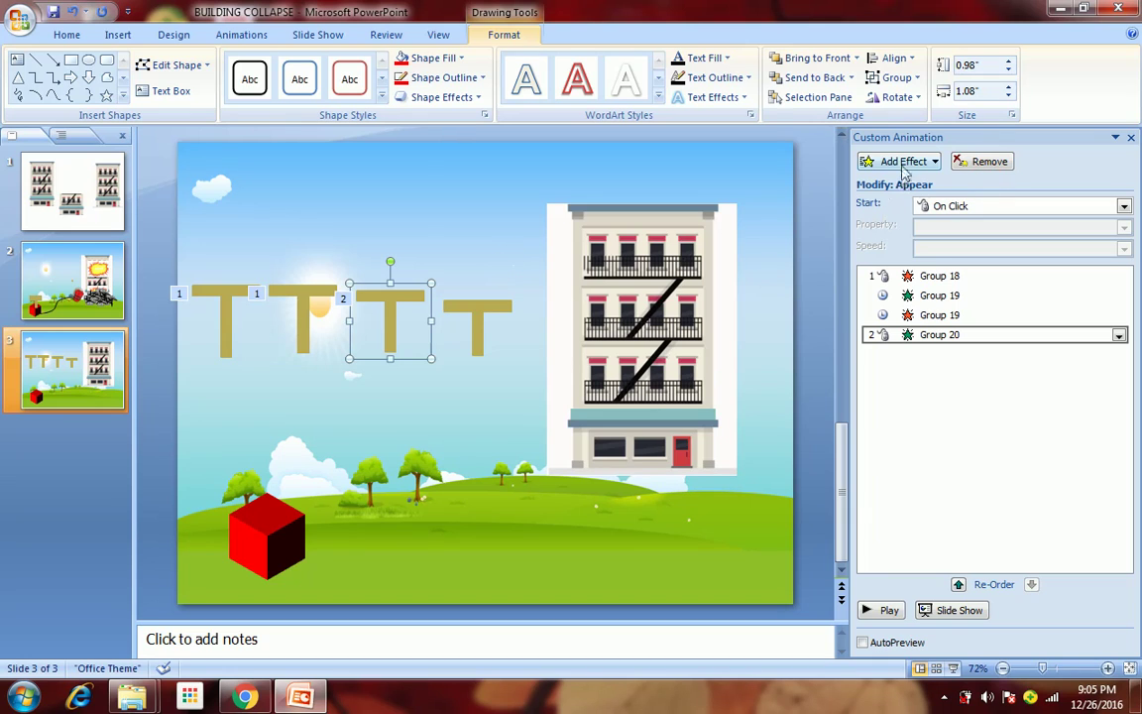
left_click(904, 163)
mouse_move(867, 223)
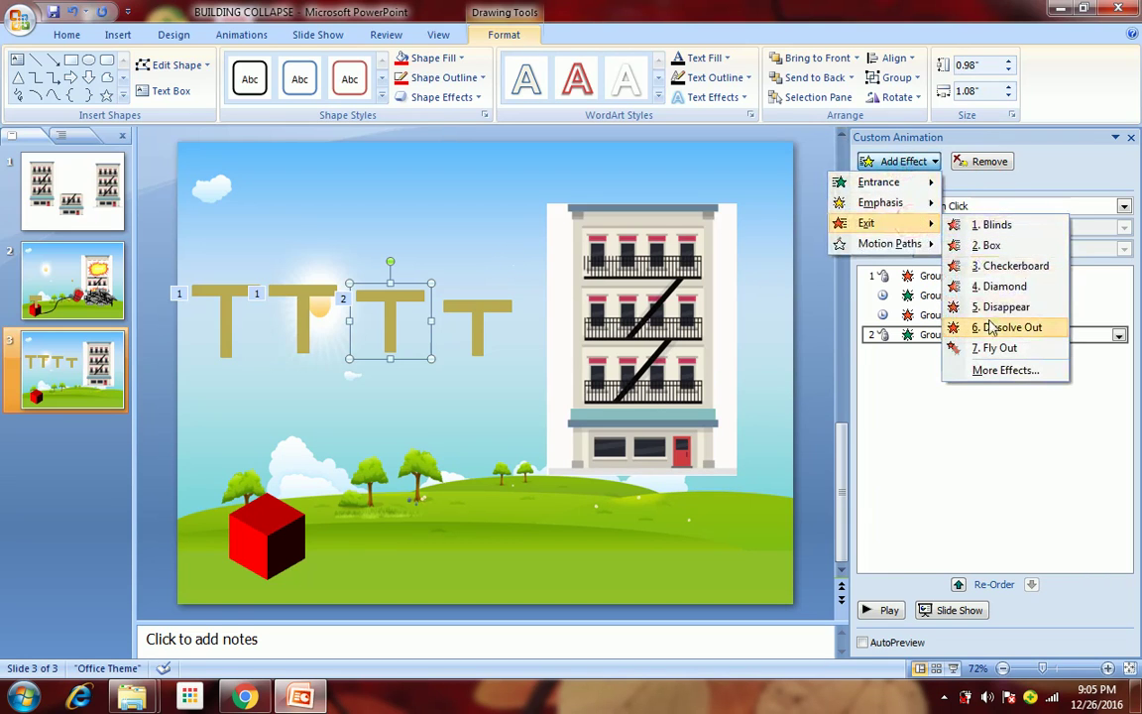
left_click(1001, 306)
Step: Set both the Appear and Disappear animations of the third T handle to start After Previous
left_click(934, 334)
left_click(959, 206)
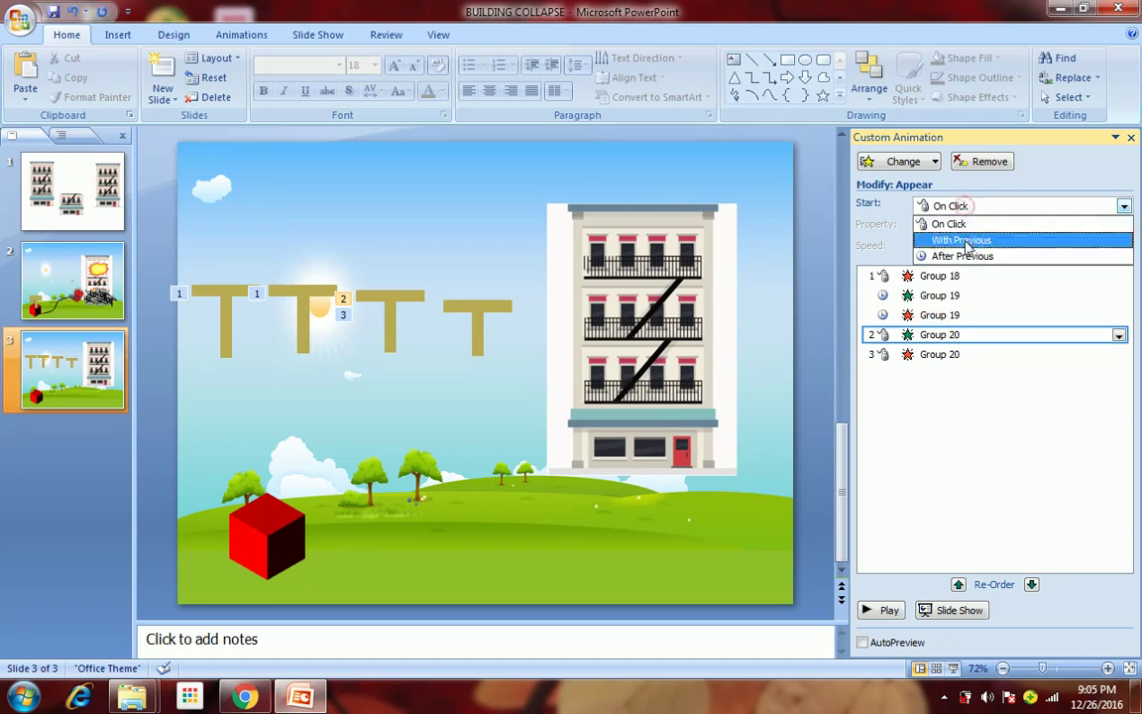
left_click(962, 256)
left_click(949, 354)
left_click(947, 208)
left_click(954, 255)
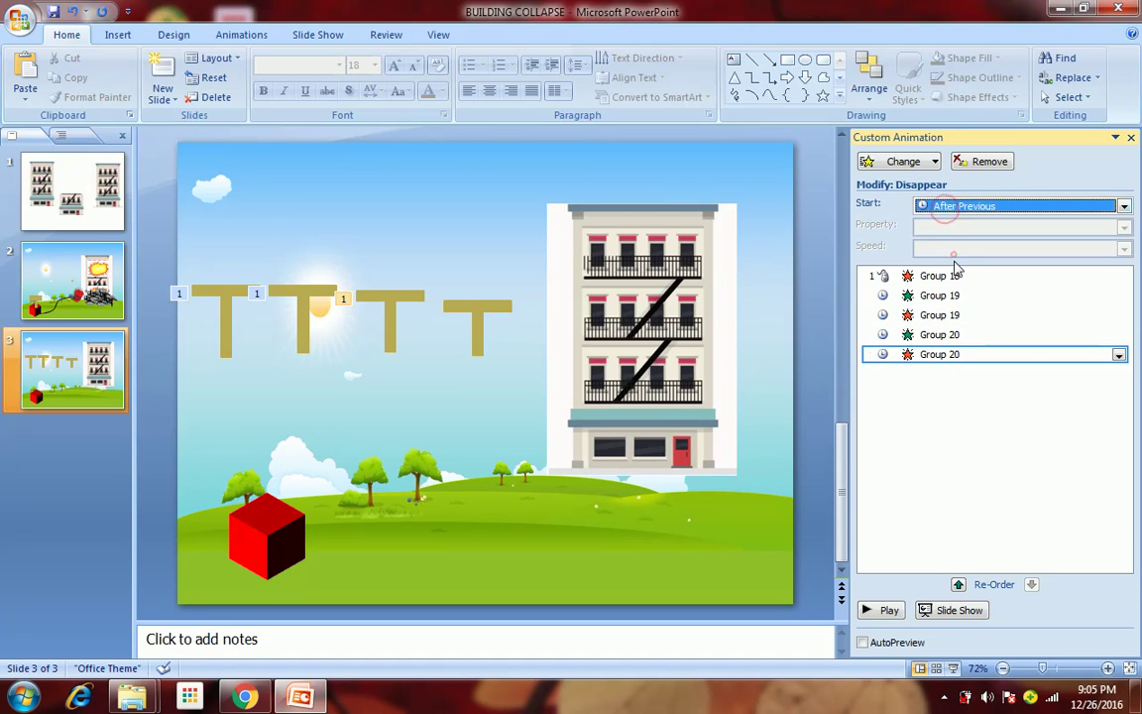
Step: Set a 0.5-second delay on the third T handle's Disappear animation
double_click(933, 354)
left_click(477, 246)
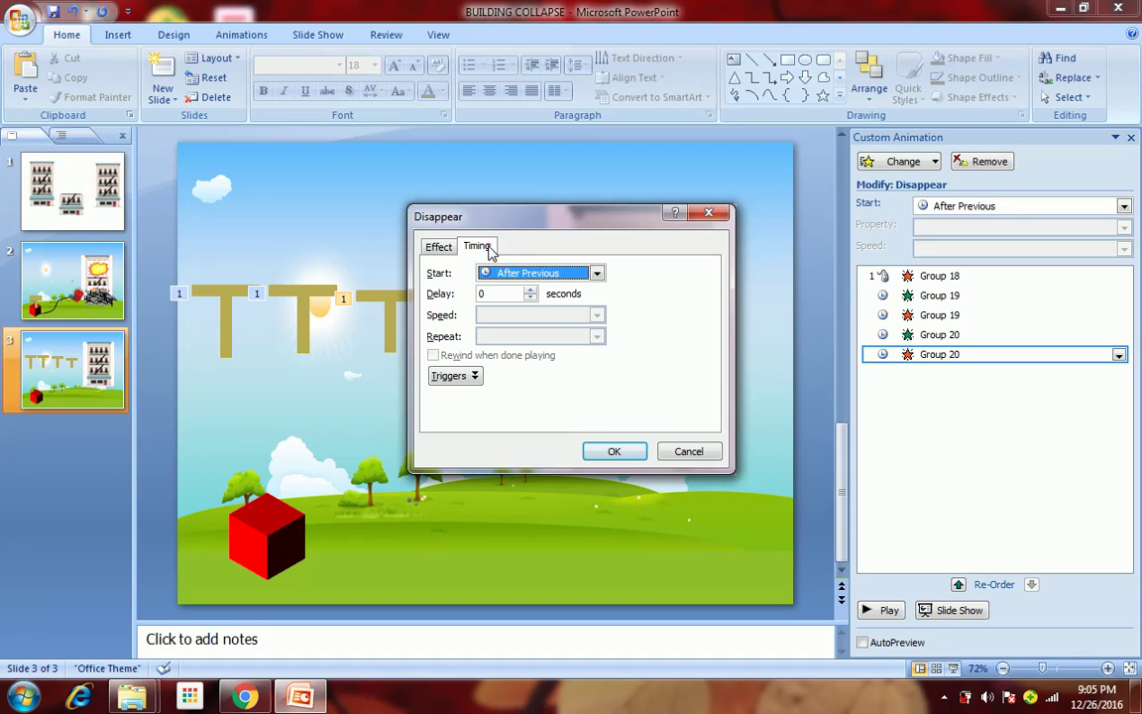
left_click(531, 290)
left_click(621, 452)
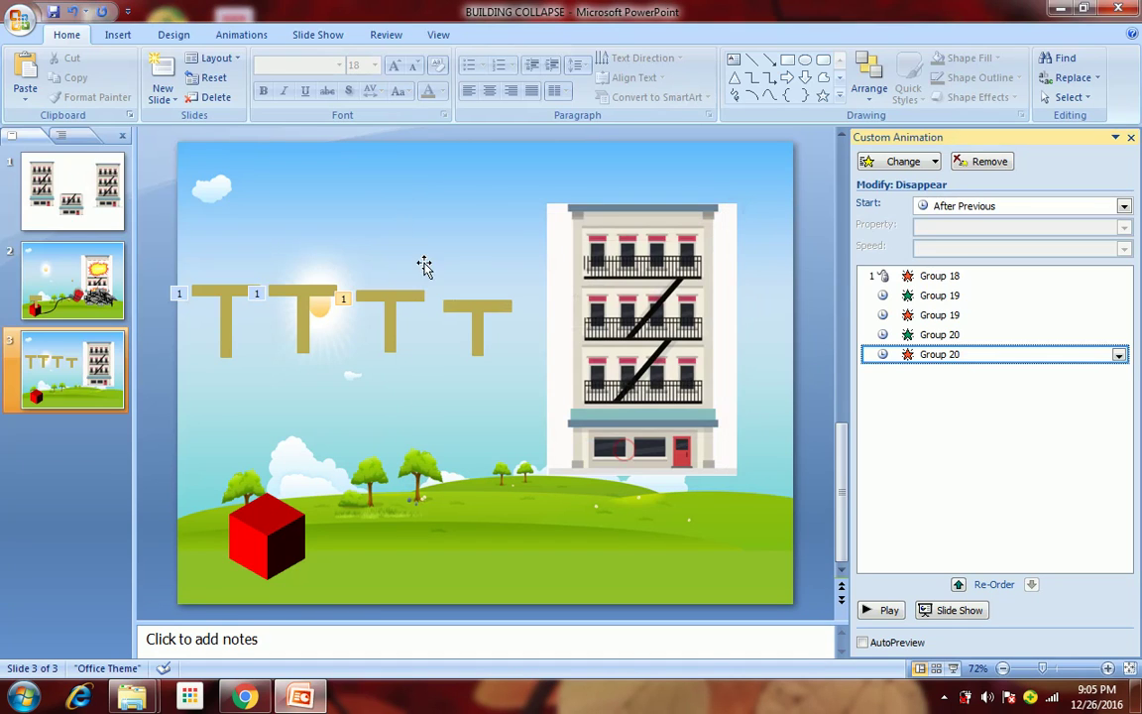
Step: Add an Appear entrance animation to the fourth, shortest T handle
left_click(475, 313)
left_click(897, 161)
mouse_move(879, 183)
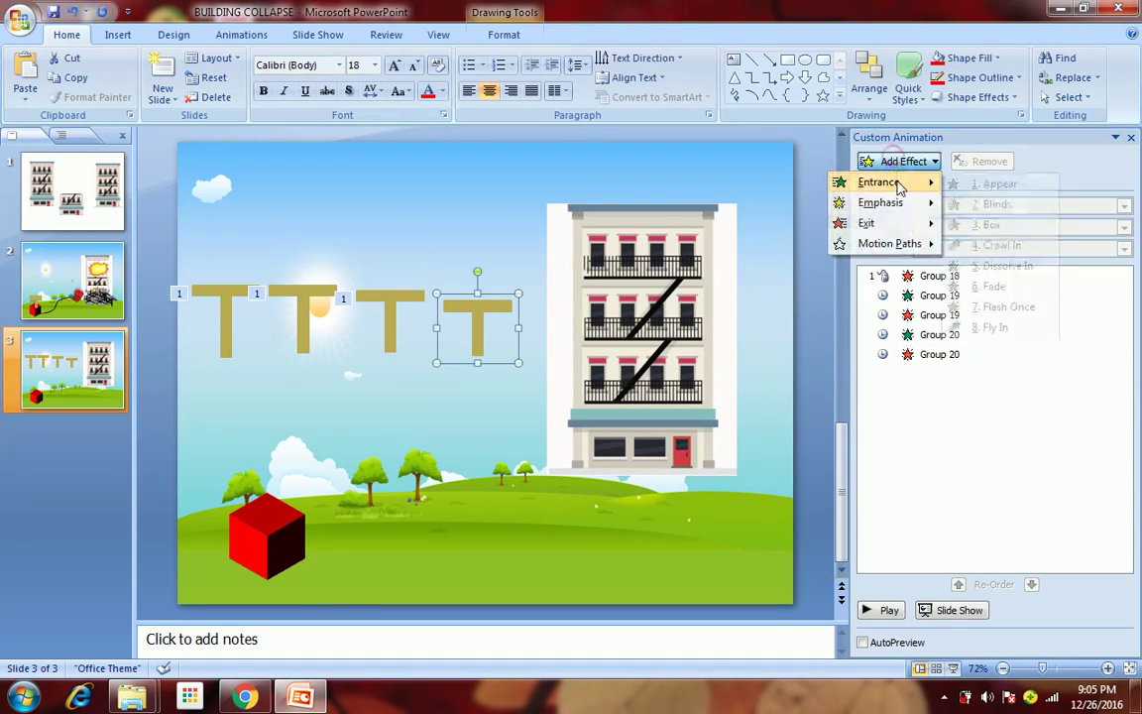
left_click(957, 186)
Step: Add a Disappear exit animation to the fourth T handle, starting After Previous with a 0.5-second delay
left_click(897, 161)
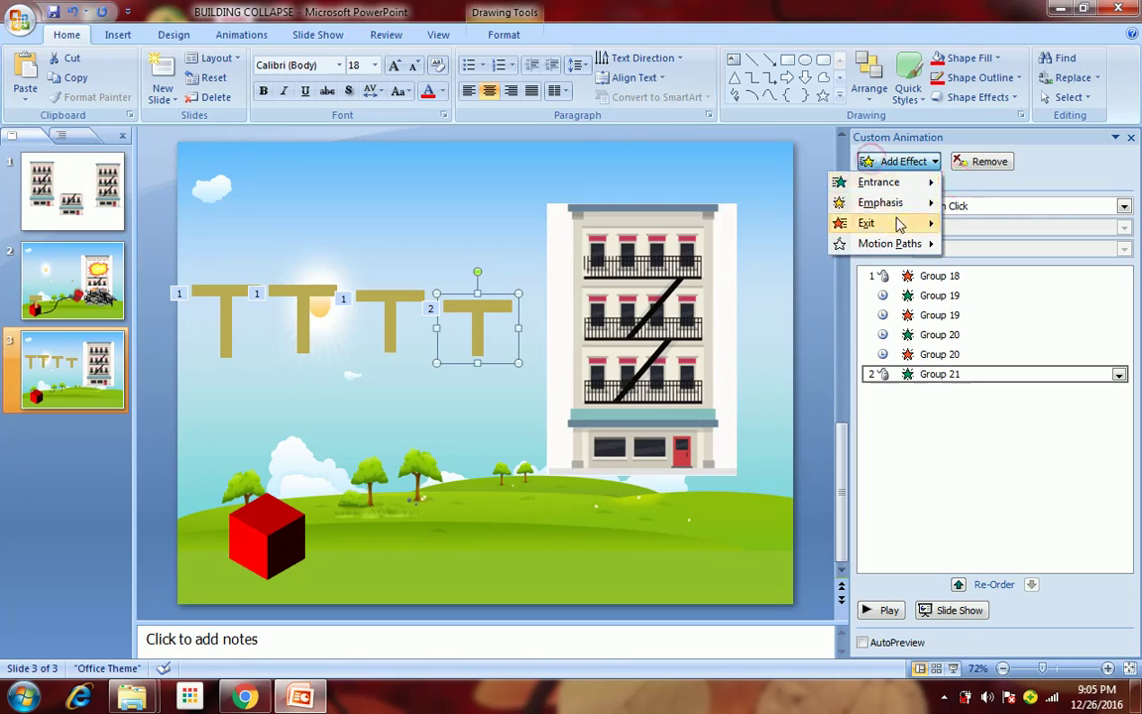
mouse_move(867, 223)
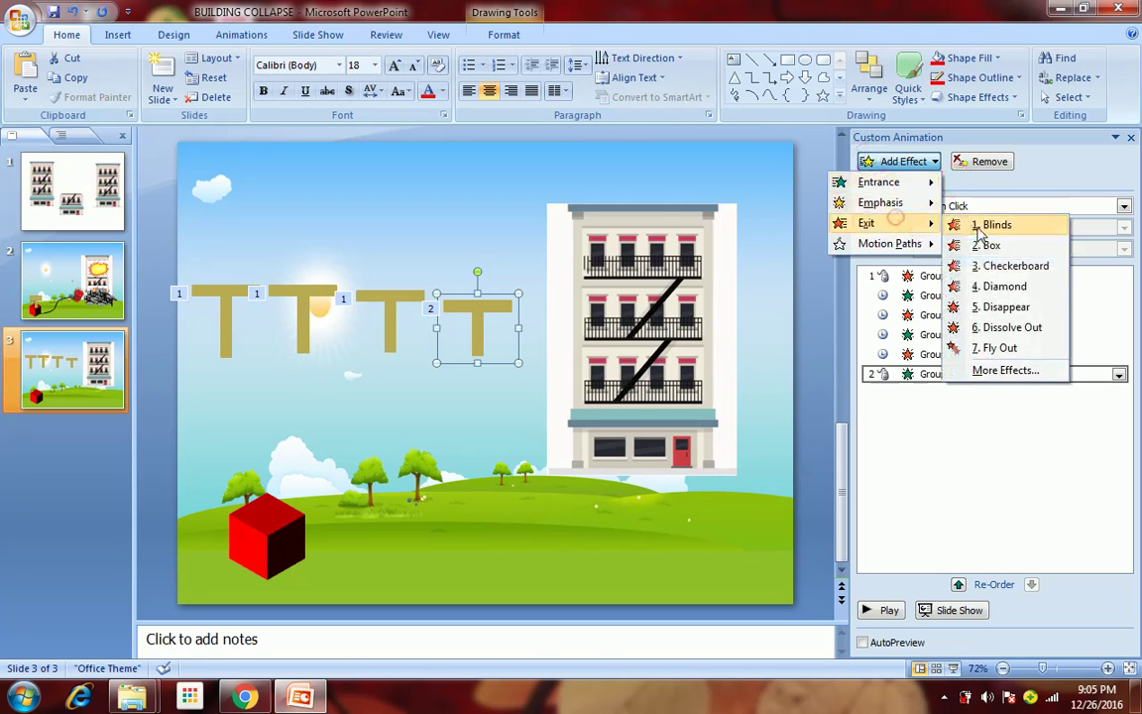
left_click(994, 306)
left_click(954, 206)
left_click(954, 256)
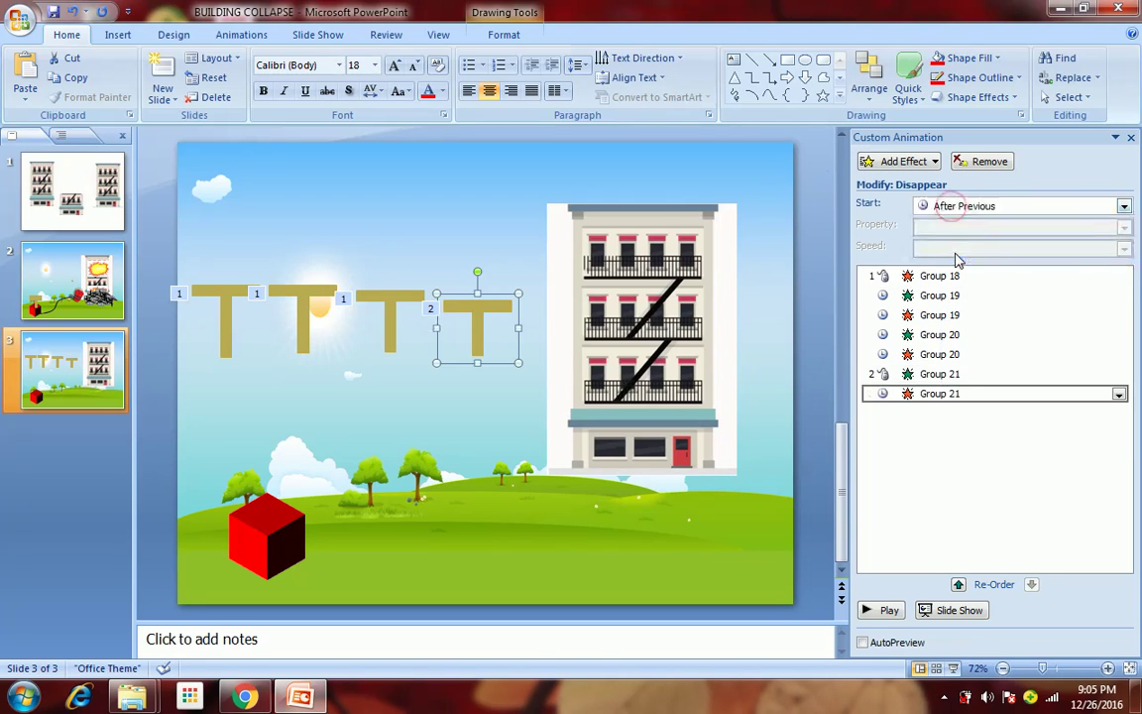
double_click(932, 394)
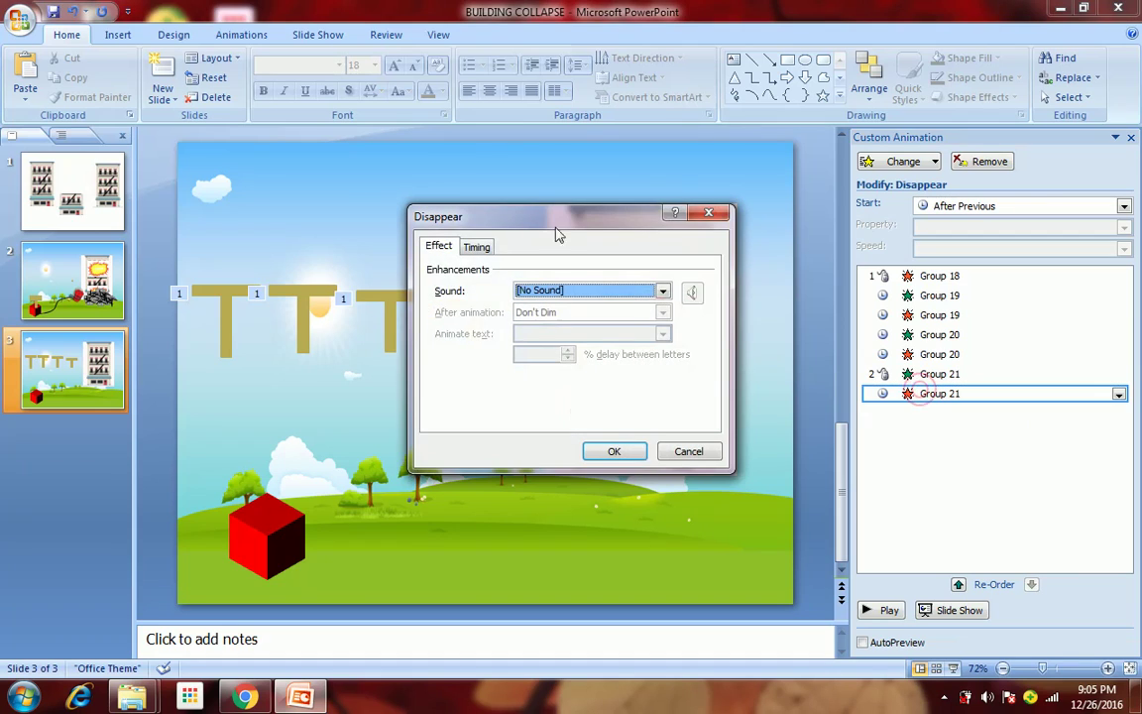
left_click(477, 247)
left_click(531, 288)
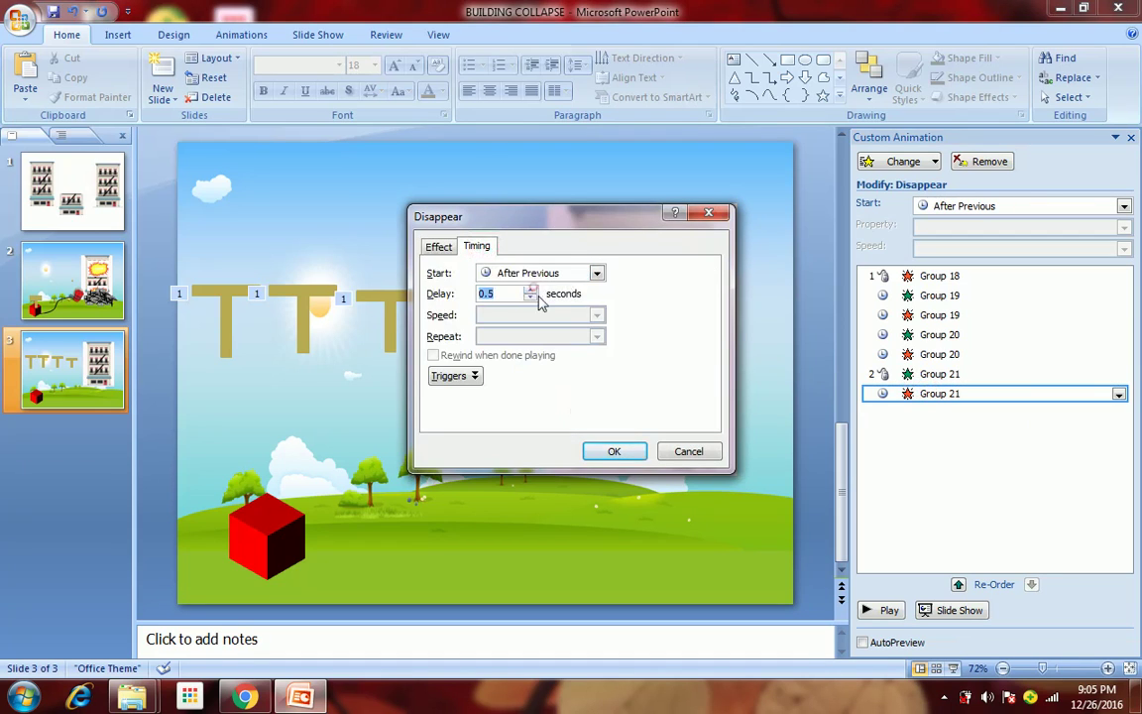
left_click(614, 452)
Step: Set the fourth T handle's Appear animation to start After Previous
left_click(914, 376)
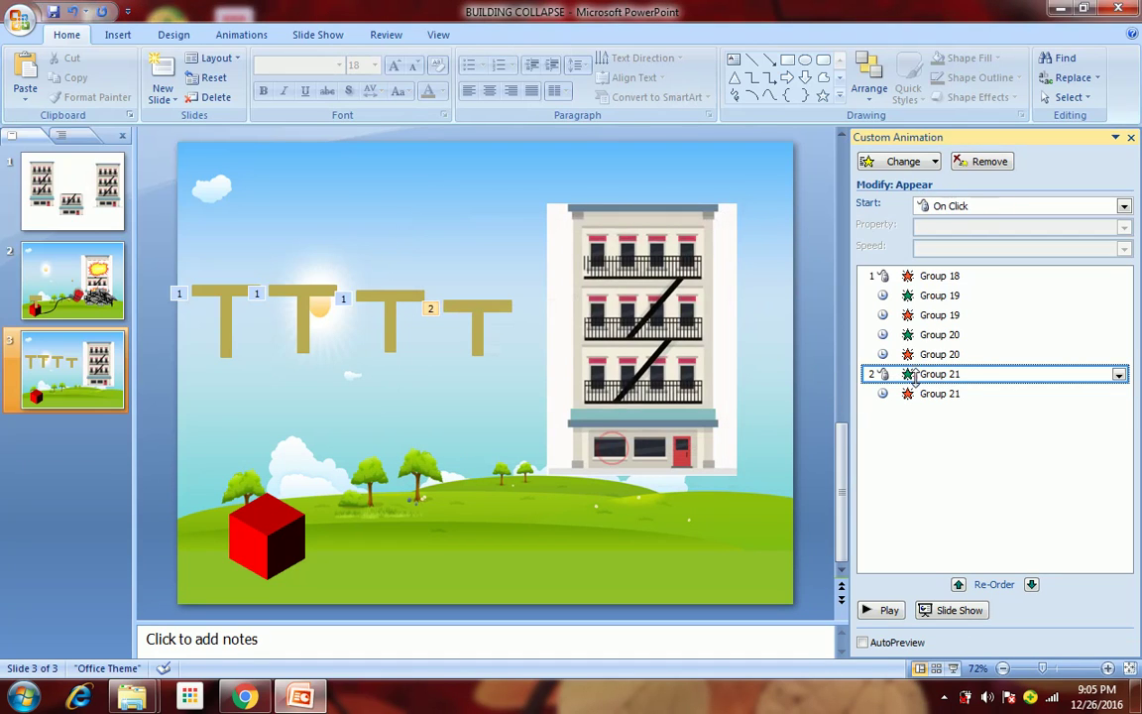
left_click(972, 206)
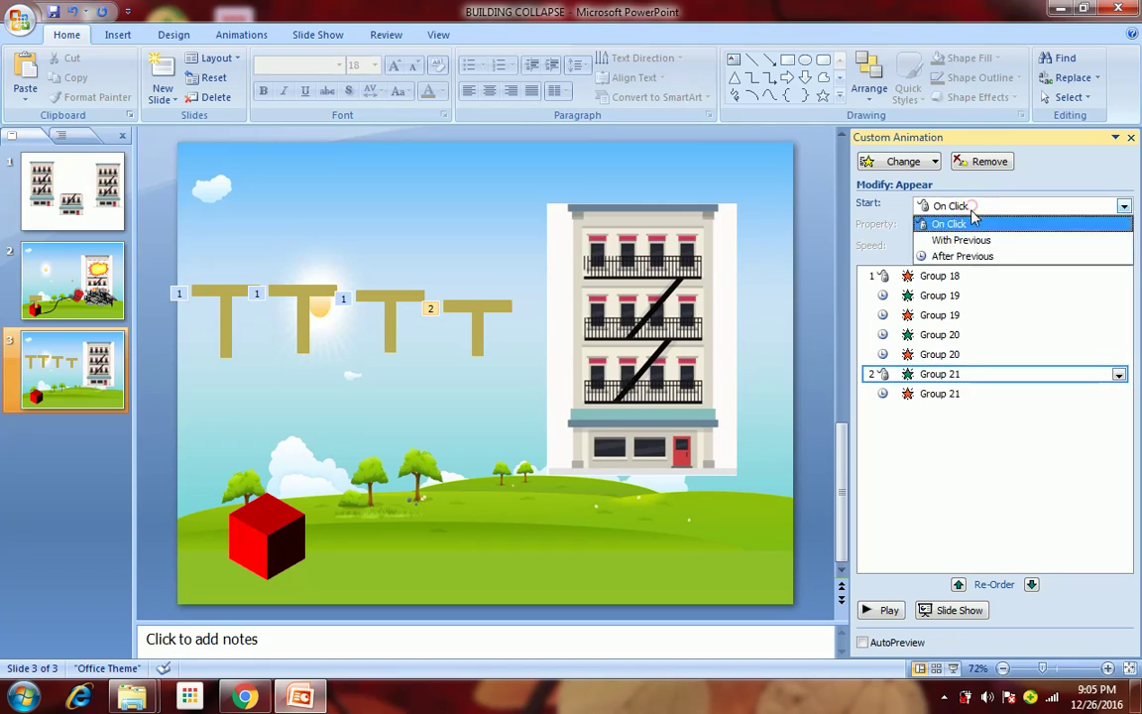
left_click(962, 255)
Step: Delete the Disappear animation of the fourth T handle
left_click(483, 302)
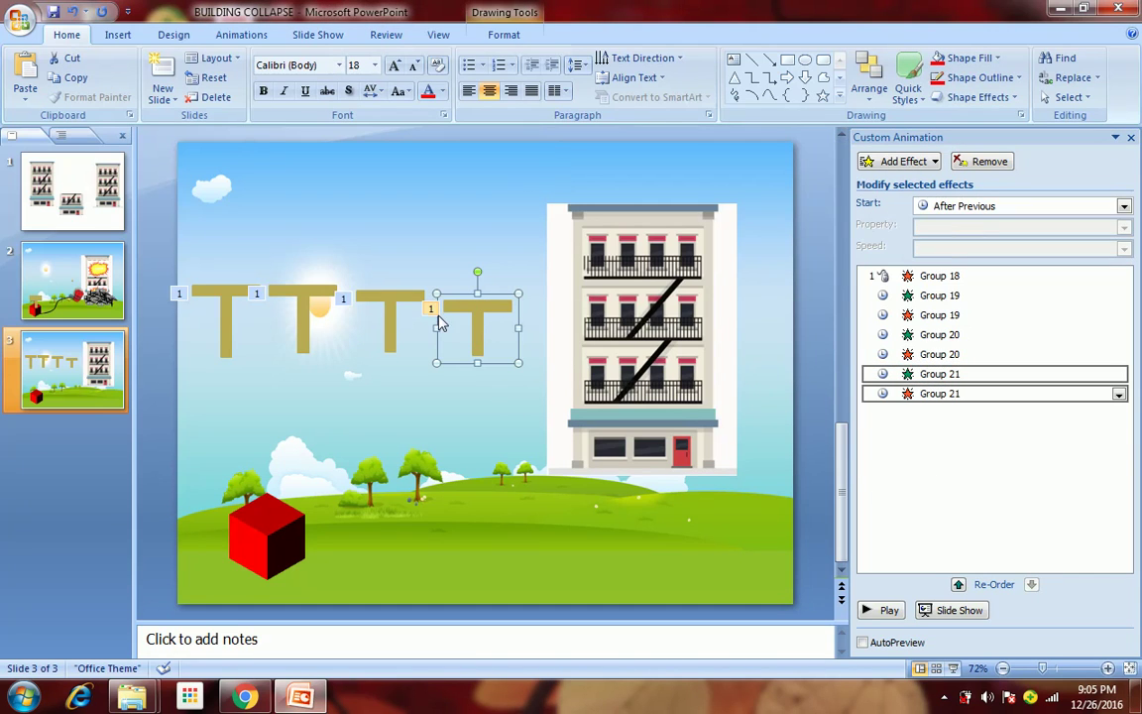
left_click(897, 454)
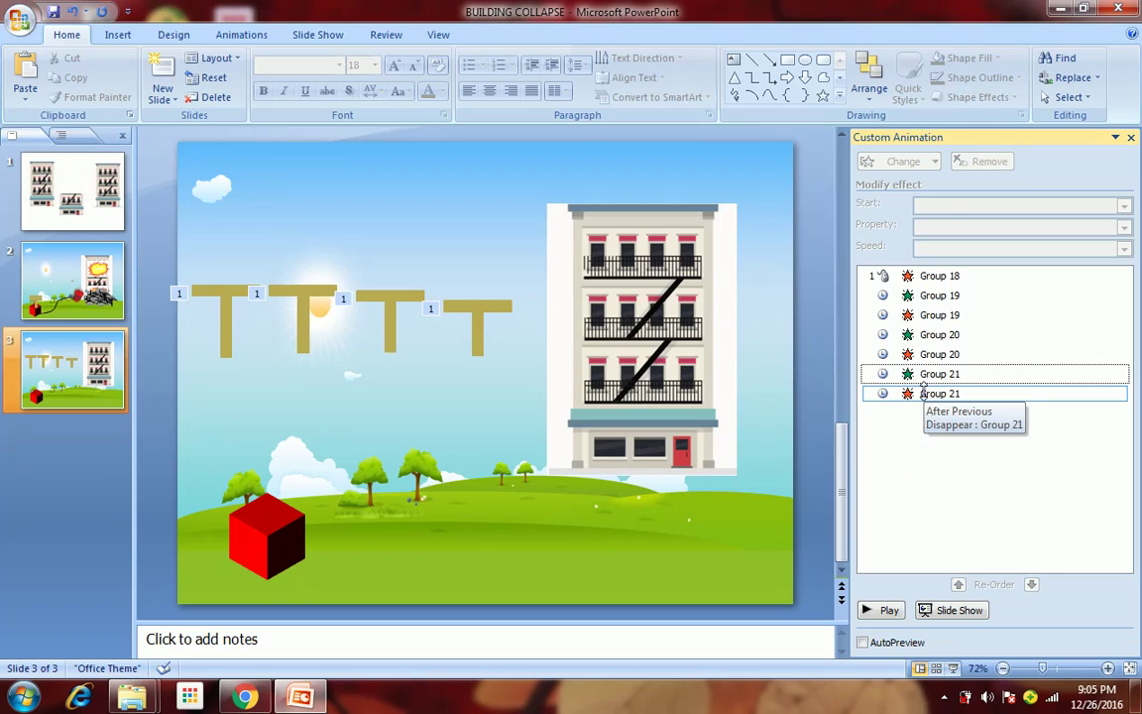
left_click(924, 393)
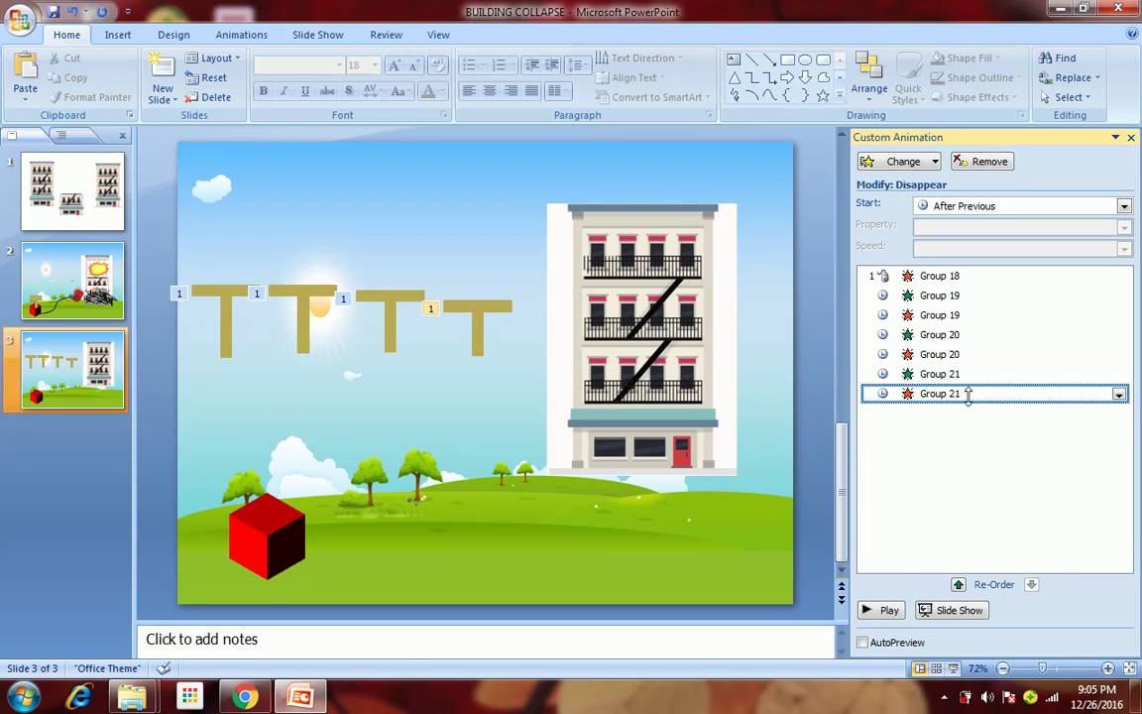
key("Delete")
Step: Move the longest T handle onto the red box and line up the other three beside it at the same base height
left_click(426, 254)
left_click_drag(226, 337, 266, 490)
left_click_drag(301, 344, 305, 507)
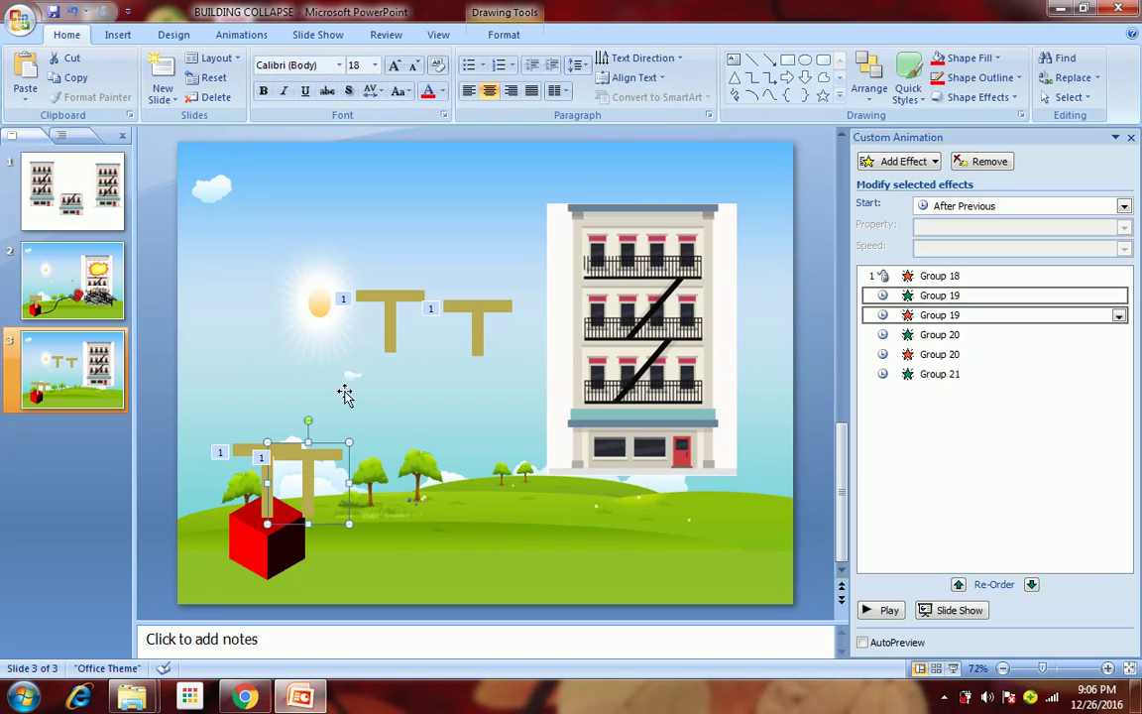
left_click_drag(381, 349, 373, 514)
left_click_drag(473, 346, 439, 509)
Step: Nudge the second T handle sideways until it overlaps the first one on the red box
left_click(311, 501)
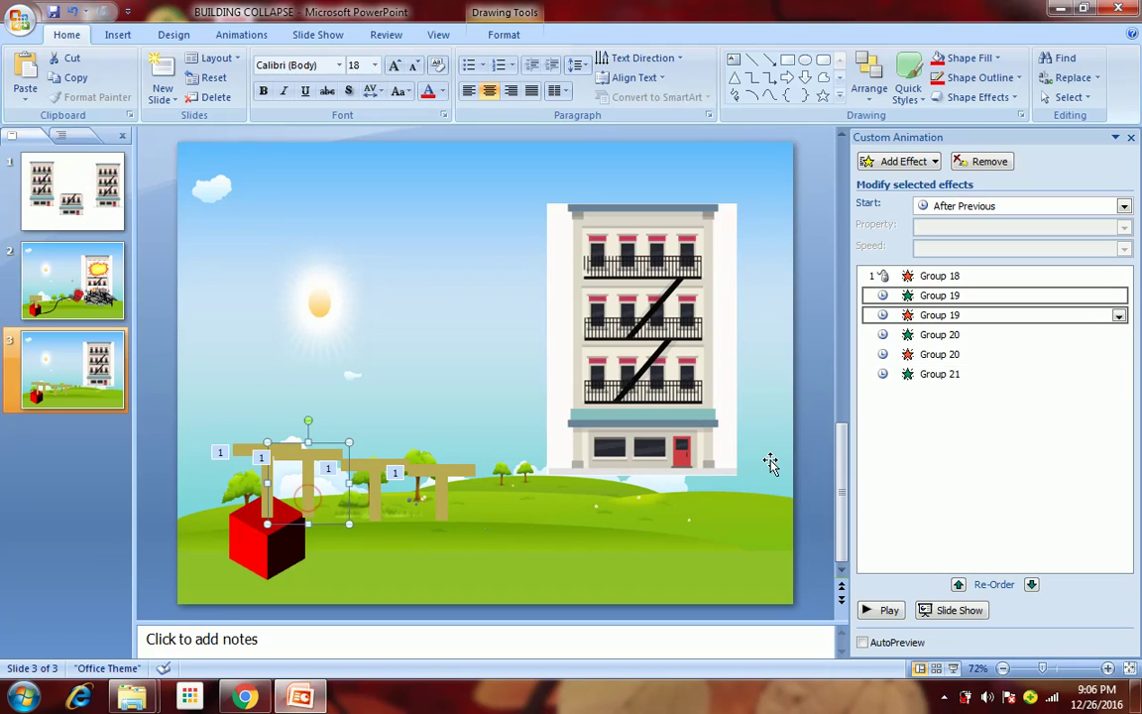
key("Left")
key("Left")
key("Left")
key("Left")
key("Left")
key("Left")
key("Left")
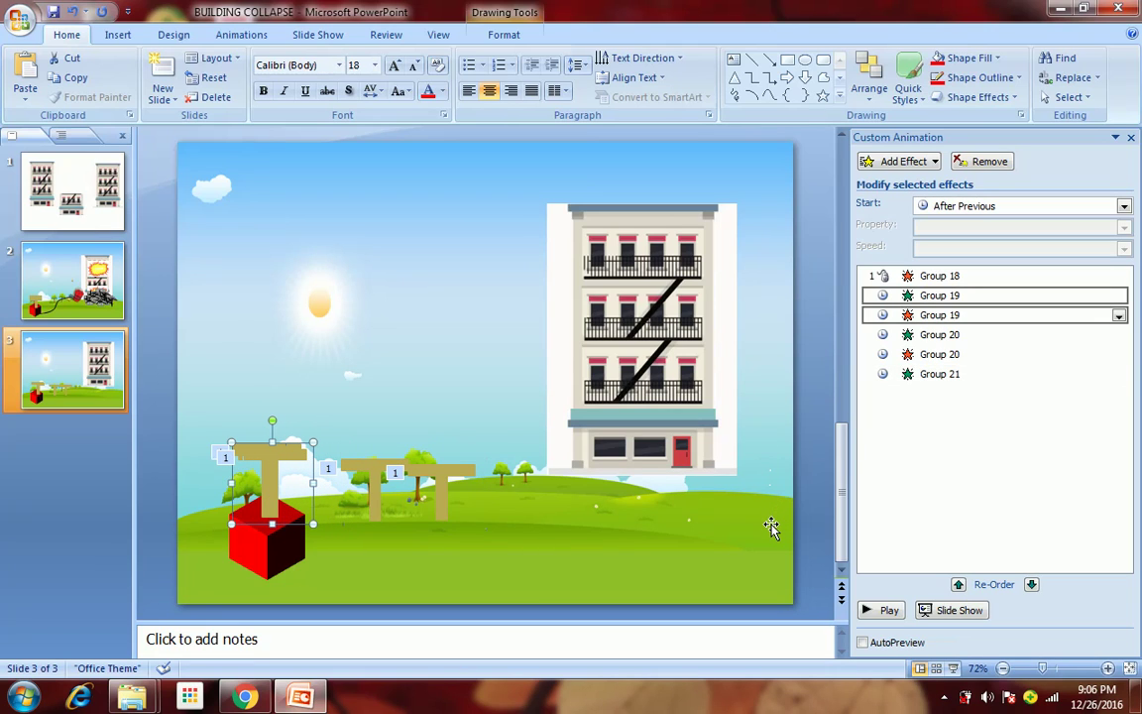
Step: Nudge the third T handle onto the red box, aligning its stem and base with the stacked handles
left_click(374, 510)
key("Left")
key("Left")
key("Left")
key("Left")
key("Left")
key("Left")
key("Left")
key("Left")
key("Left")
key("Left")
key("Left")
key("Left")
key("Left")
key("Left")
key("Left")
key("Left")
key("Left")
key("Left")
key("Up")
key("Left")
key("Left")
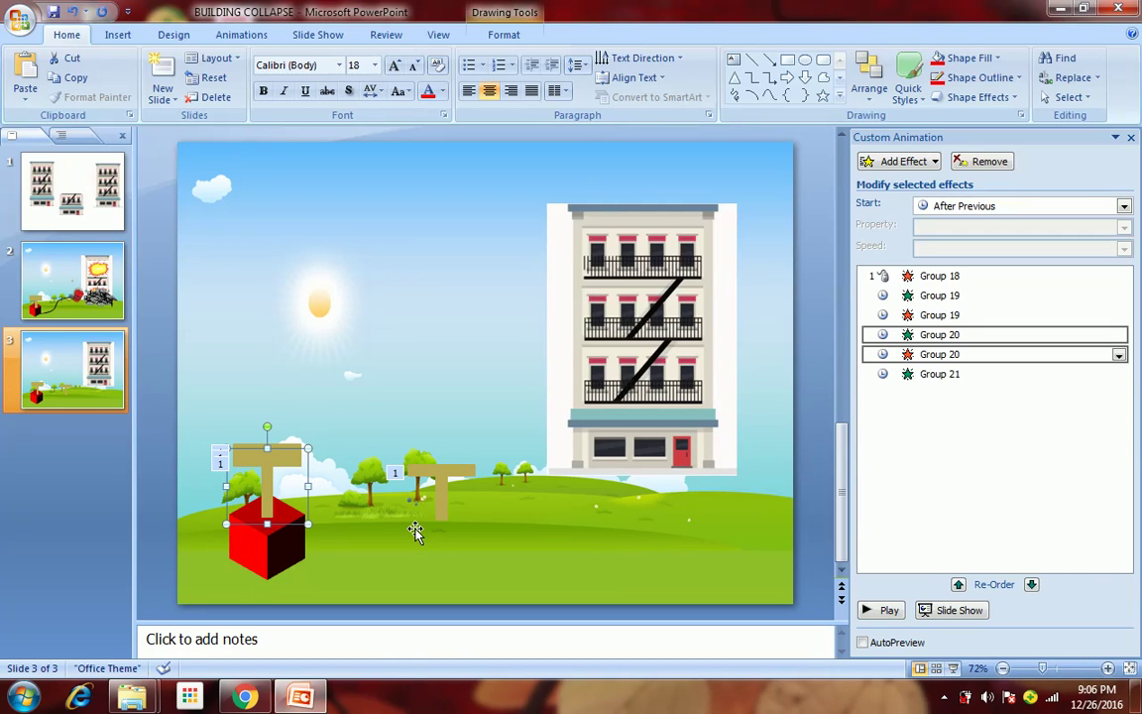
Step: Nudge the fourth, shortest T handle onto the red box, aligning its stem and base with the stacked handles
left_click(441, 495)
key("Left")
key("Left")
key("Left")
key("Left")
key("Left")
key("Left")
key("Left")
key("Left")
key("Left")
key("Left")
key("Left")
key("Left")
key("Left")
key("Left")
key("Left")
key("Left")
key("Left")
key("Left")
key("Left")
key("Left")
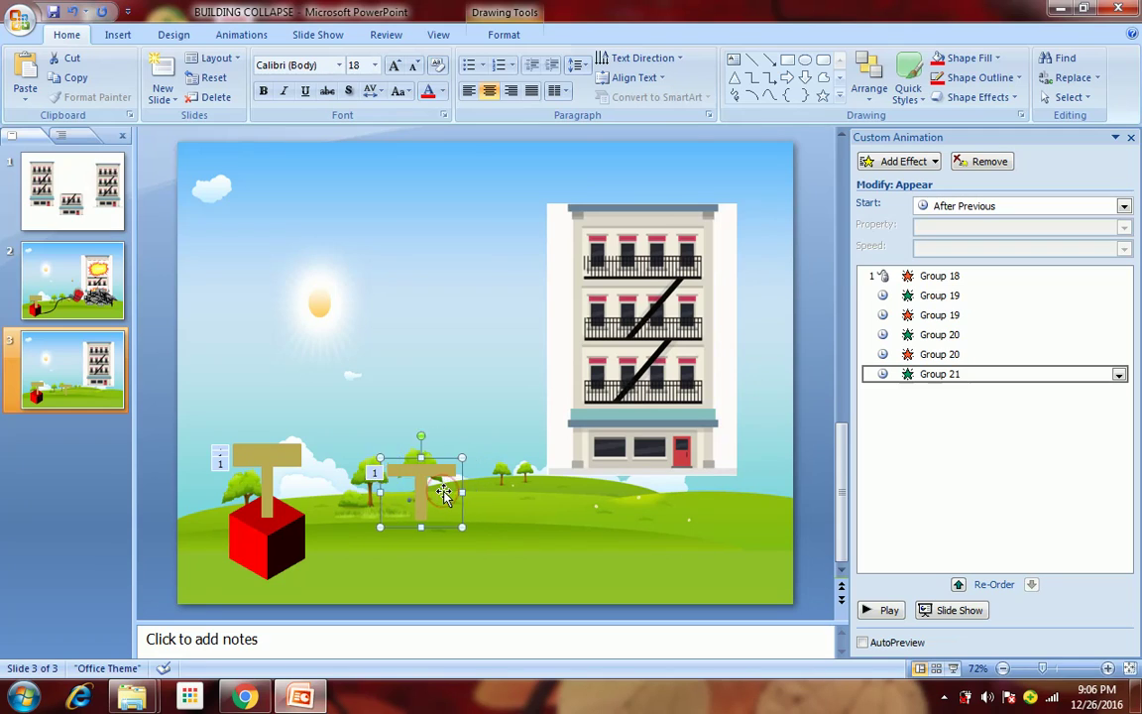
key("Left")
key("Left")
key("Left")
key("Left")
key("Left")
key("Left")
key("Up")
key("Left")
key("Left")
key("Left")
Step: Play a preview of the slide's animations to check the handle being pushed down
left_click(446, 498)
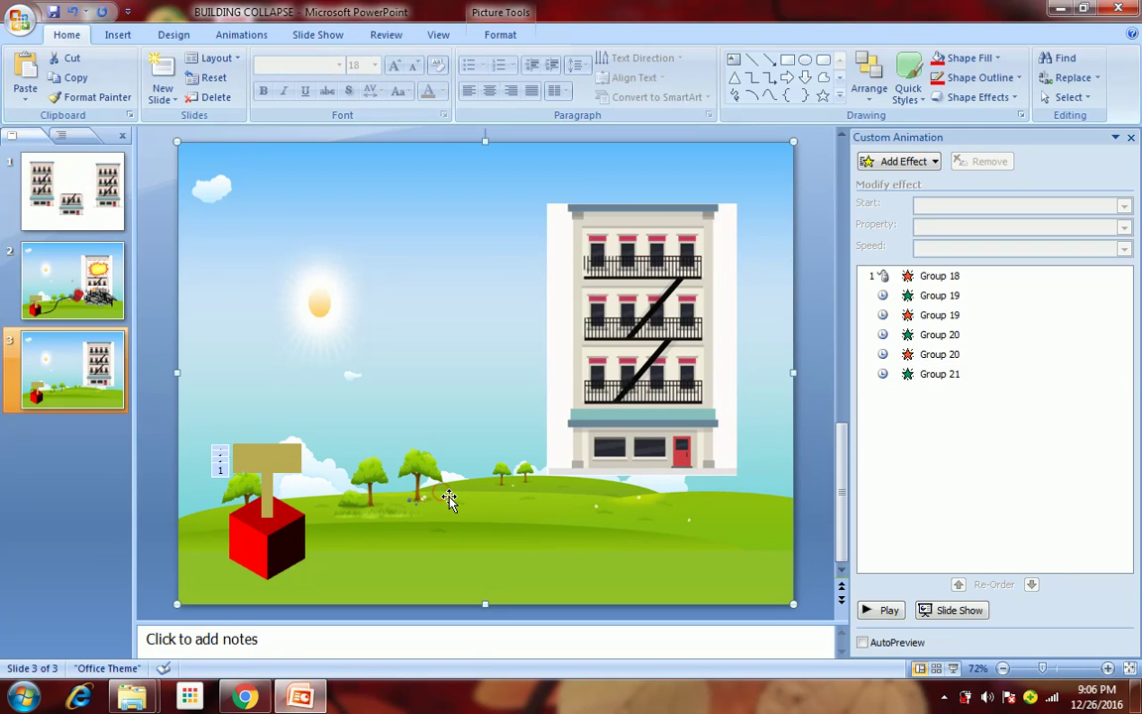
left_click(885, 611)
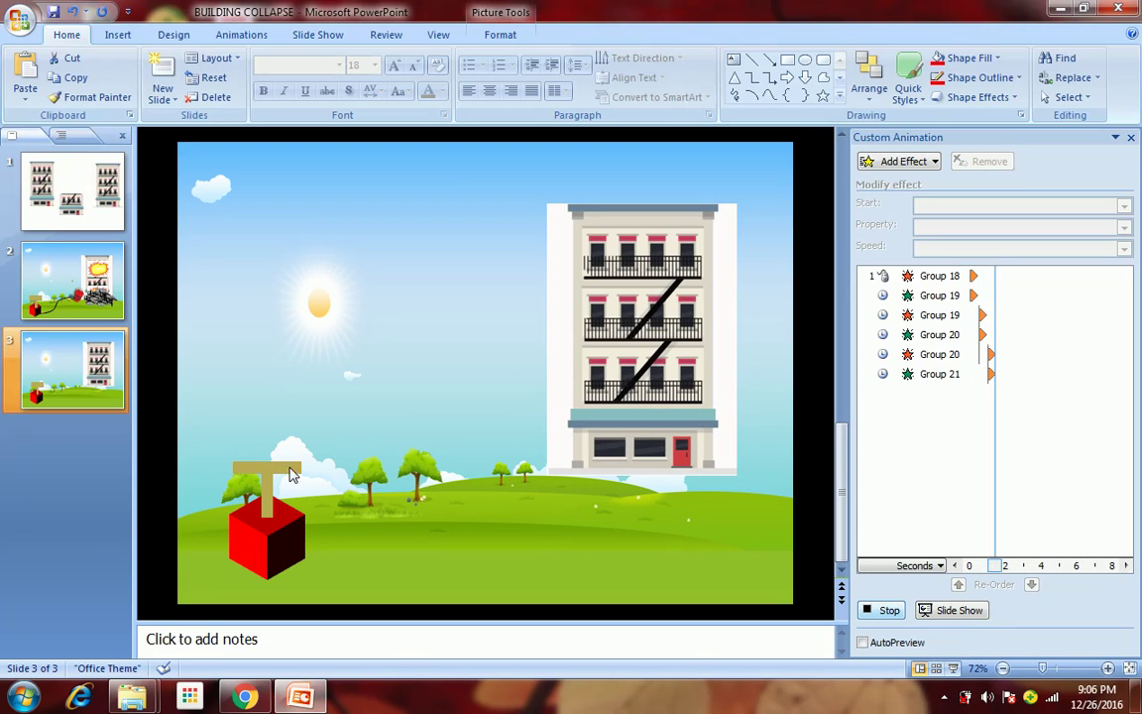
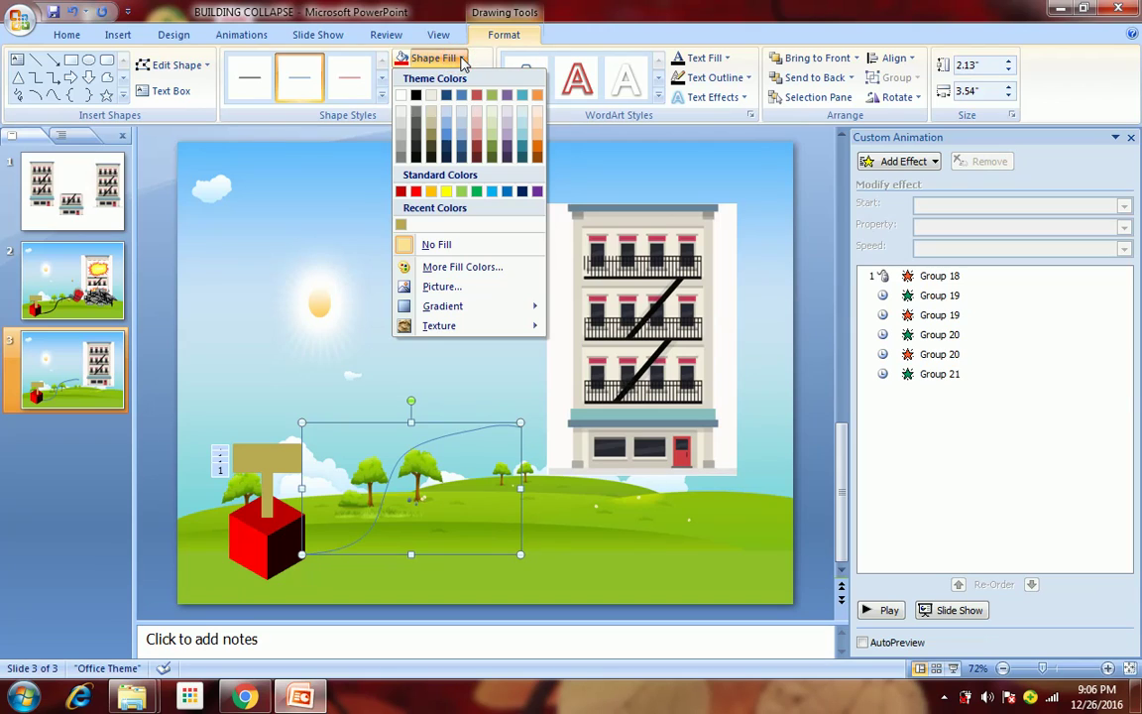
Step: Give the curved wire running from the red box a black outline, leaving the shape without a fill
left_click(414, 95)
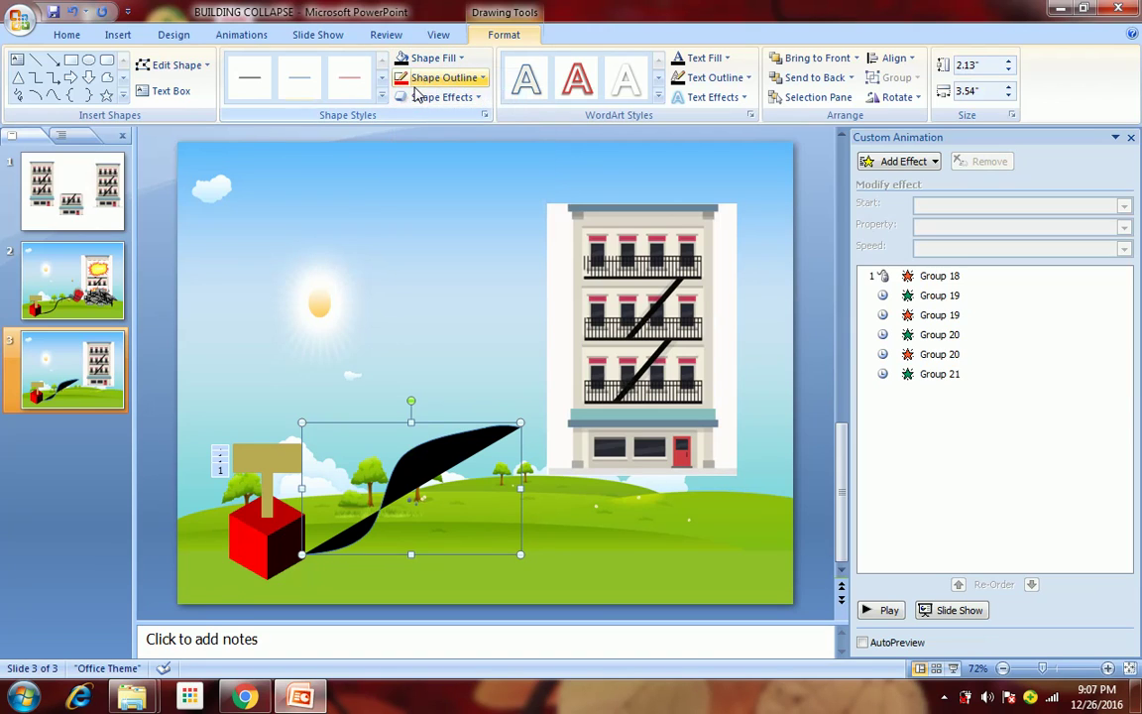
key("ctrl+z")
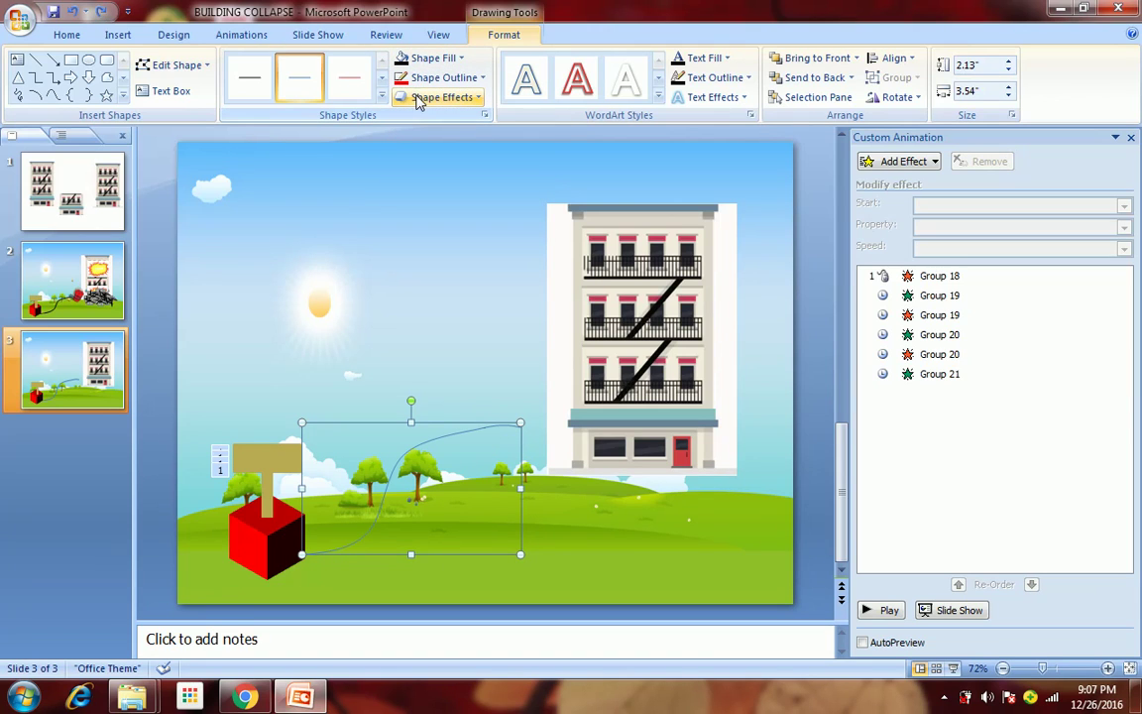
left_click(431, 80)
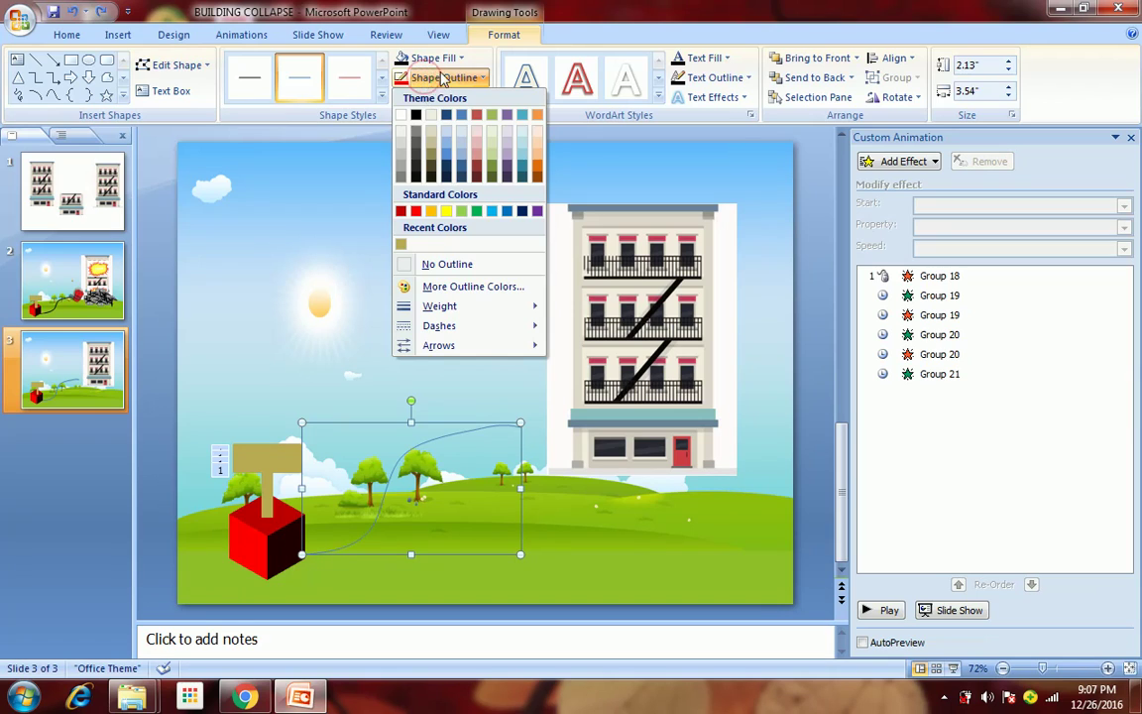
left_click(416, 116)
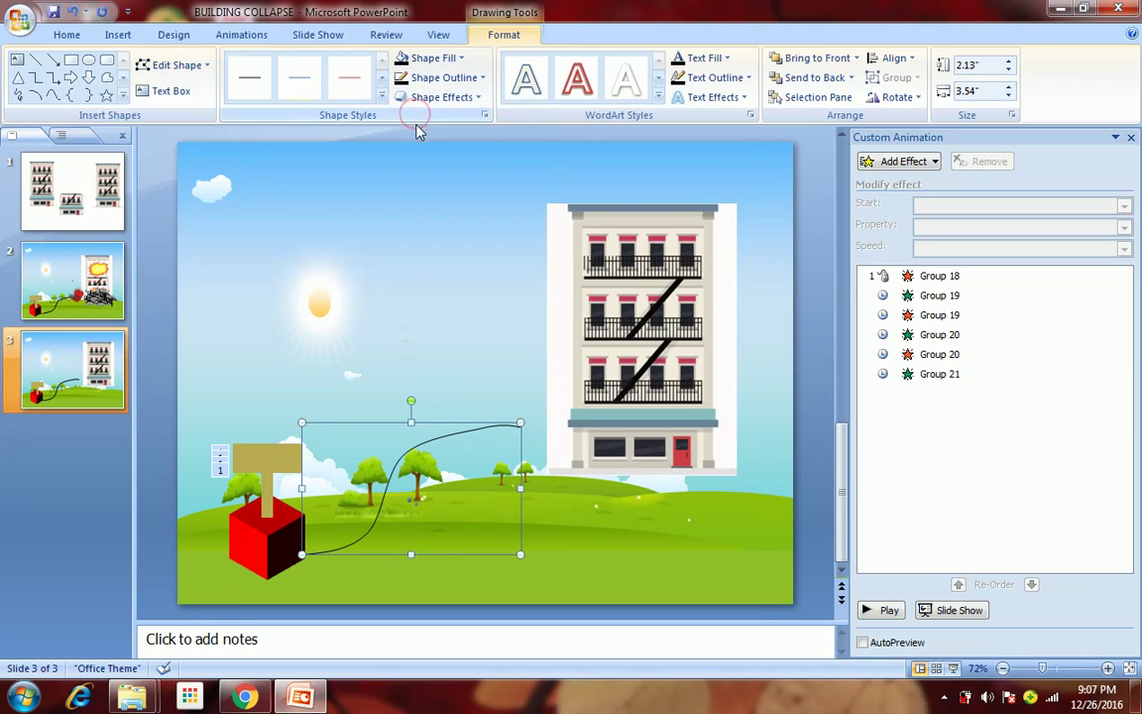
Step: Set the line width of the curved black wire to 1.75 pt
right_click(448, 437)
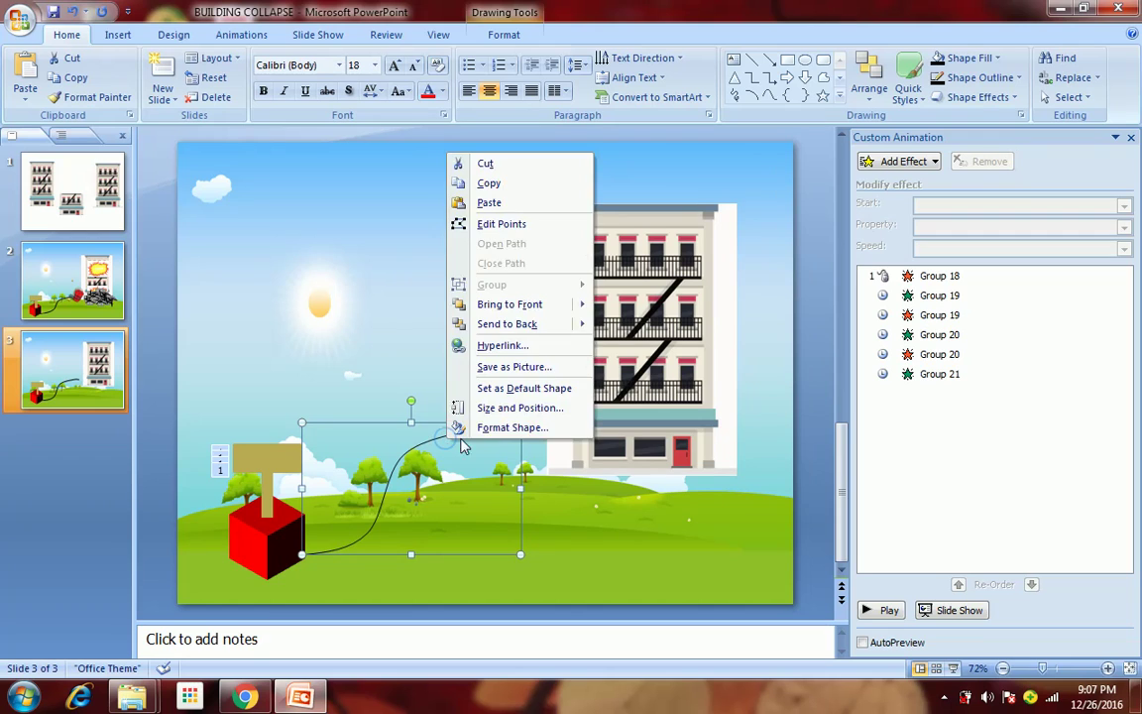
left_click(492, 427)
left_click(904, 201)
left_click(904, 202)
left_click(904, 201)
left_click(904, 201)
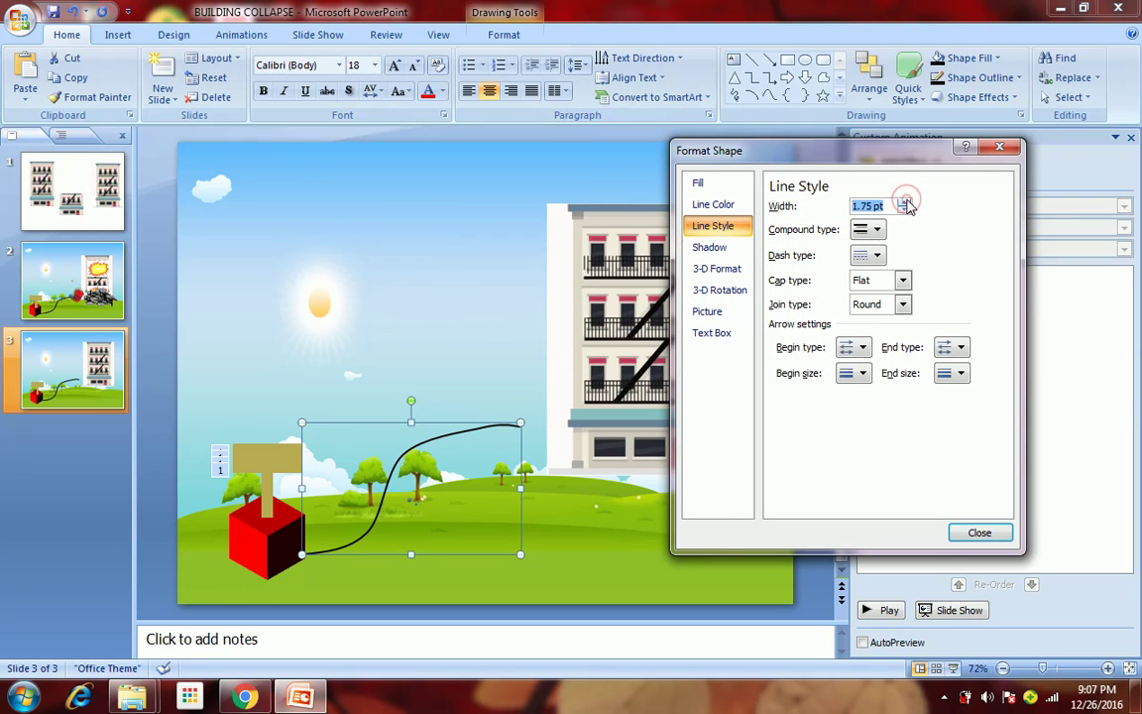
left_click(978, 533)
left_click(591, 568)
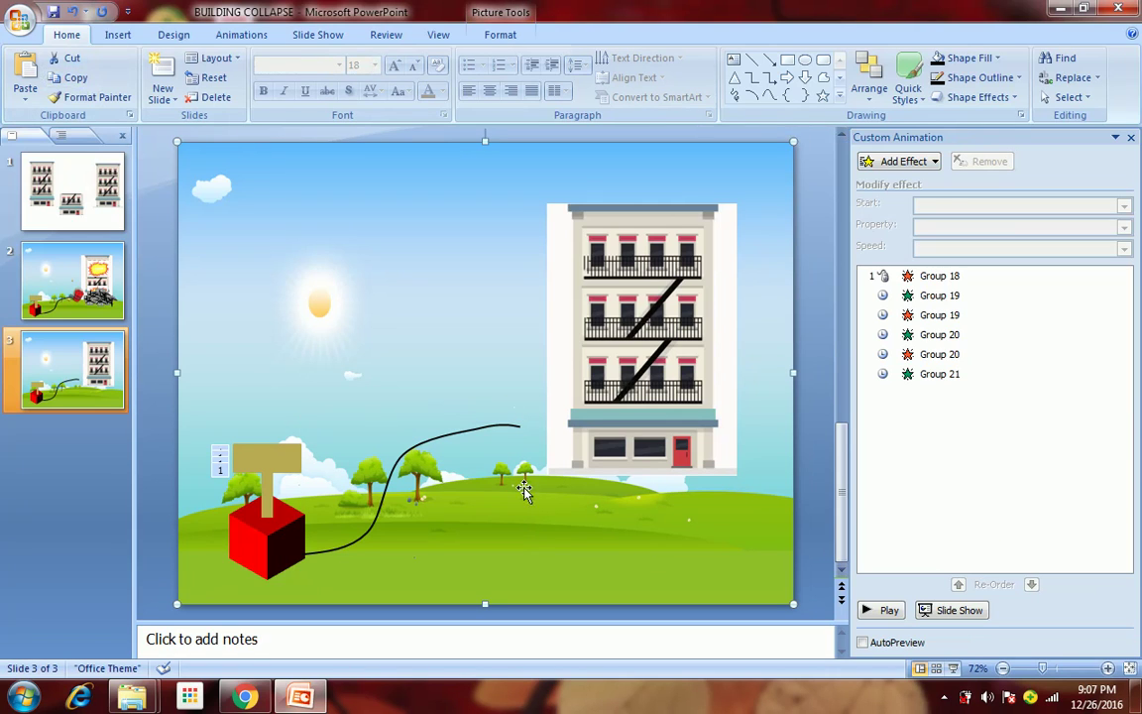
Step: Search the clip art for "tnt" and insert the picture of the bundled red dynamite sticks with looping fuses
left_click(115, 35)
left_click(111, 72)
double_click(979, 177)
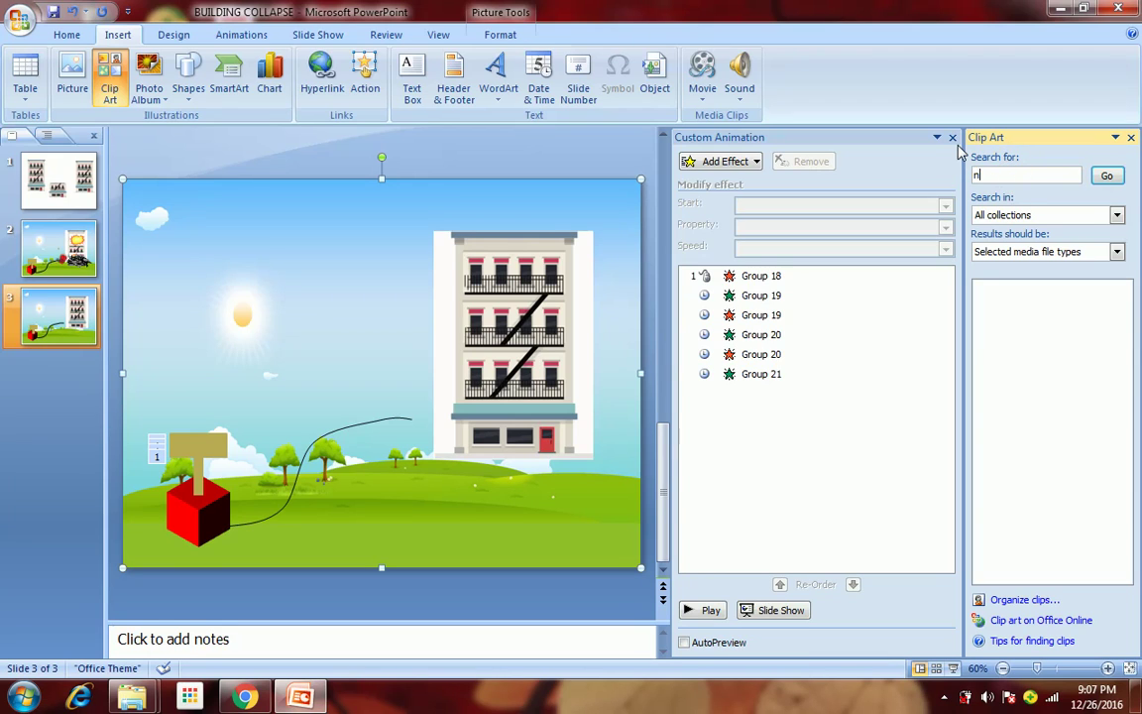
key("Return")
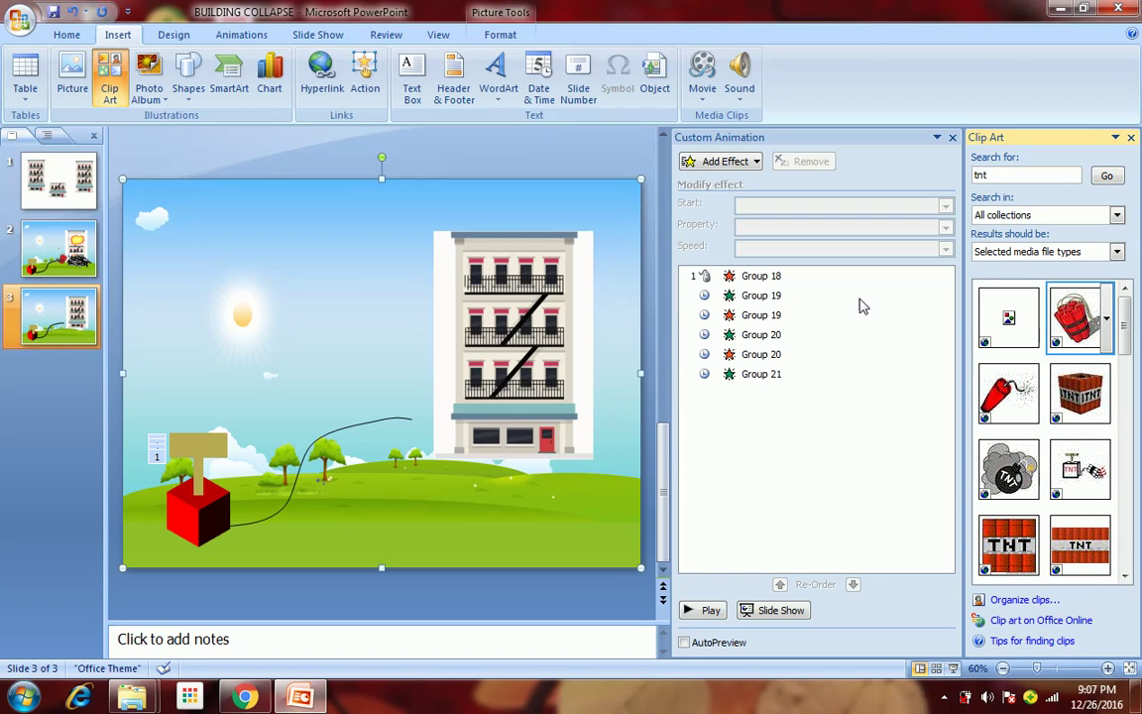
left_click(1080, 318)
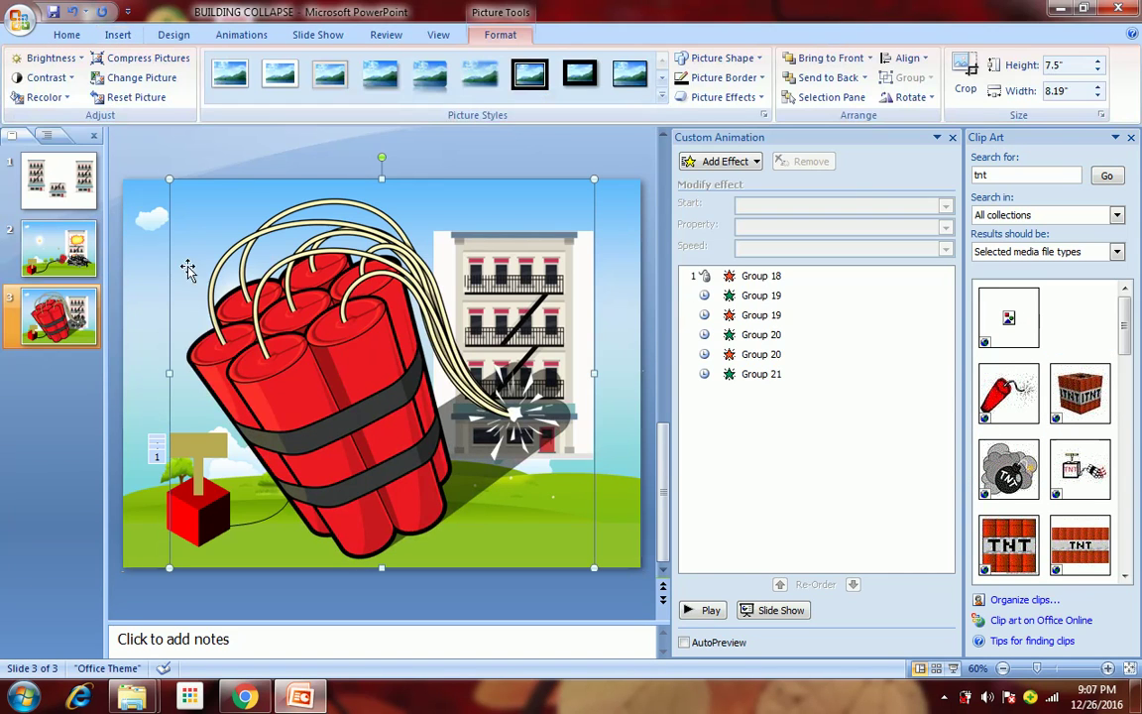
Step: Scale the dynamite picture down to about 1.75" high by 1.91" wide and move it to the free end of the wire
left_click_drag(166, 175, 441, 417)
left_click_drag(476, 466, 494, 476)
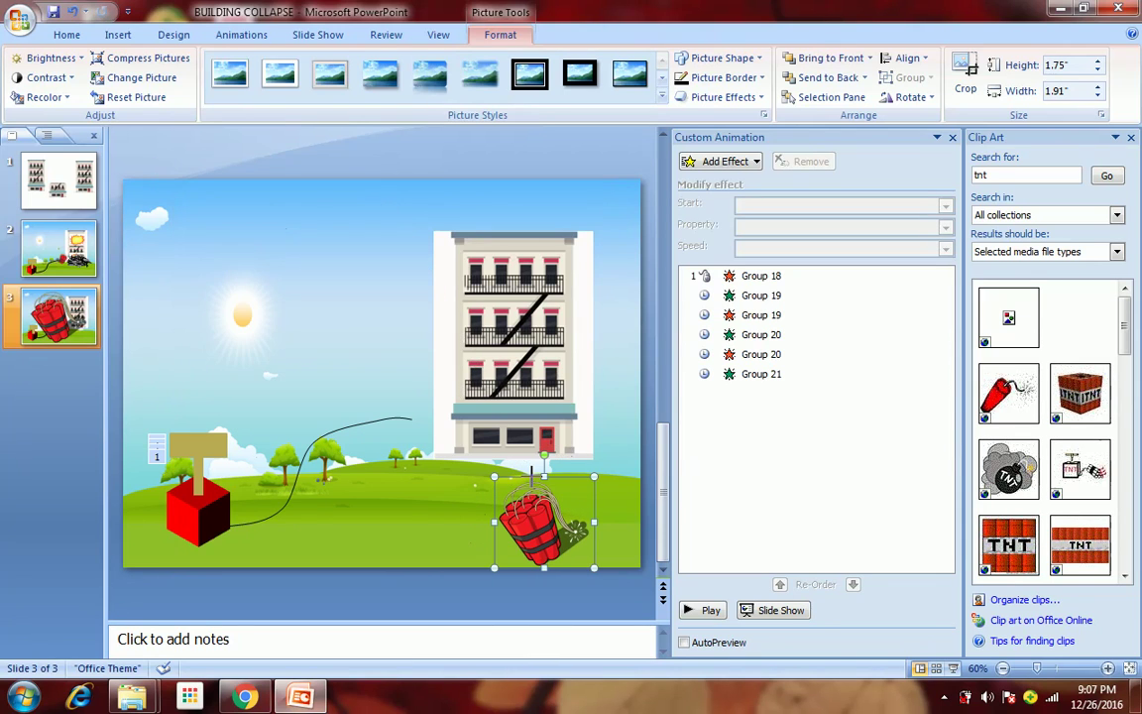
left_click_drag(533, 526, 401, 444)
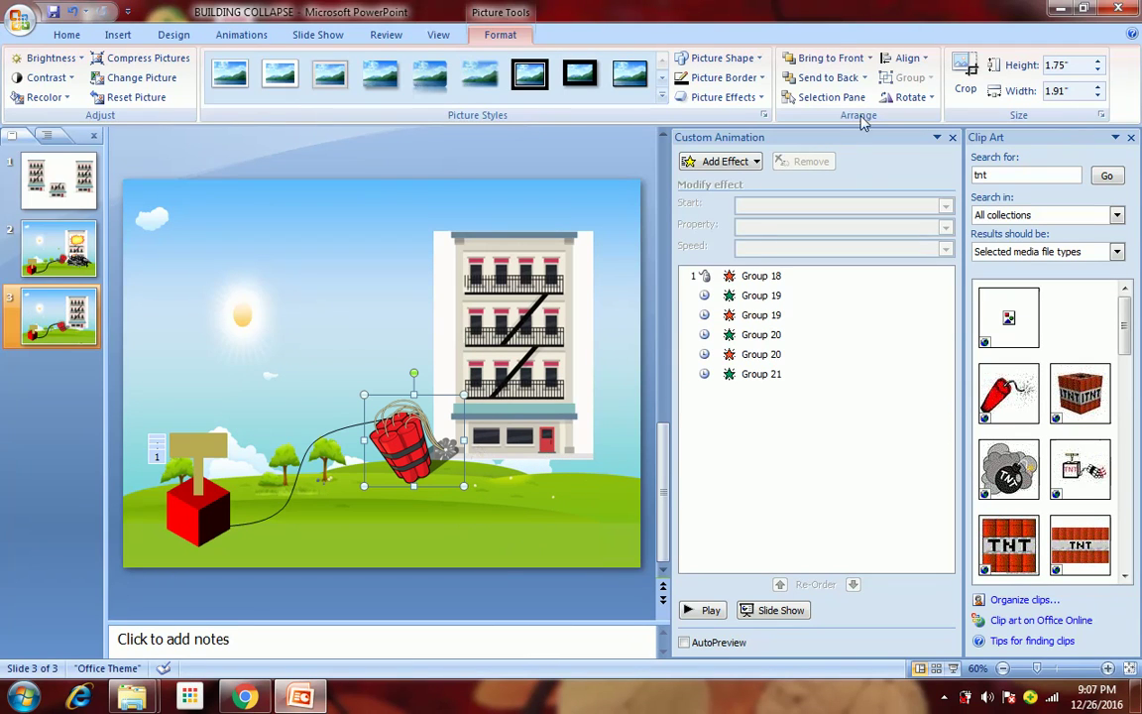
Step: Flip the dynamite horizontally and place it against the building's lower corner with its fuse end meeting the wire
left_click(910, 97)
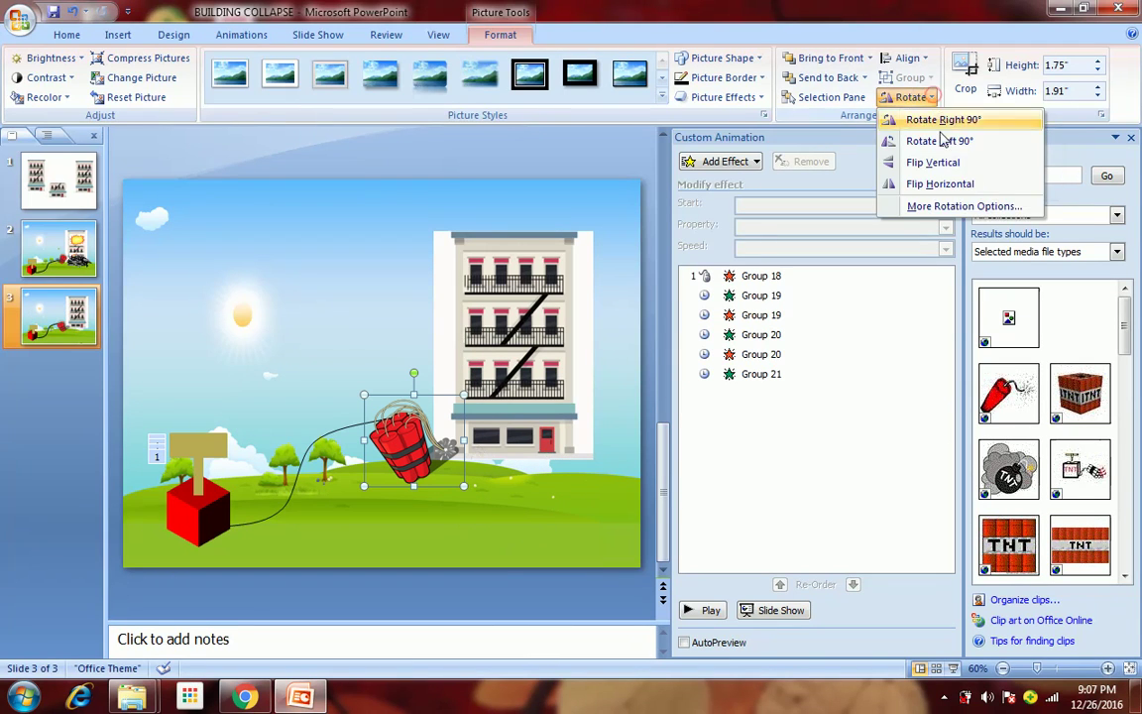
left_click(939, 184)
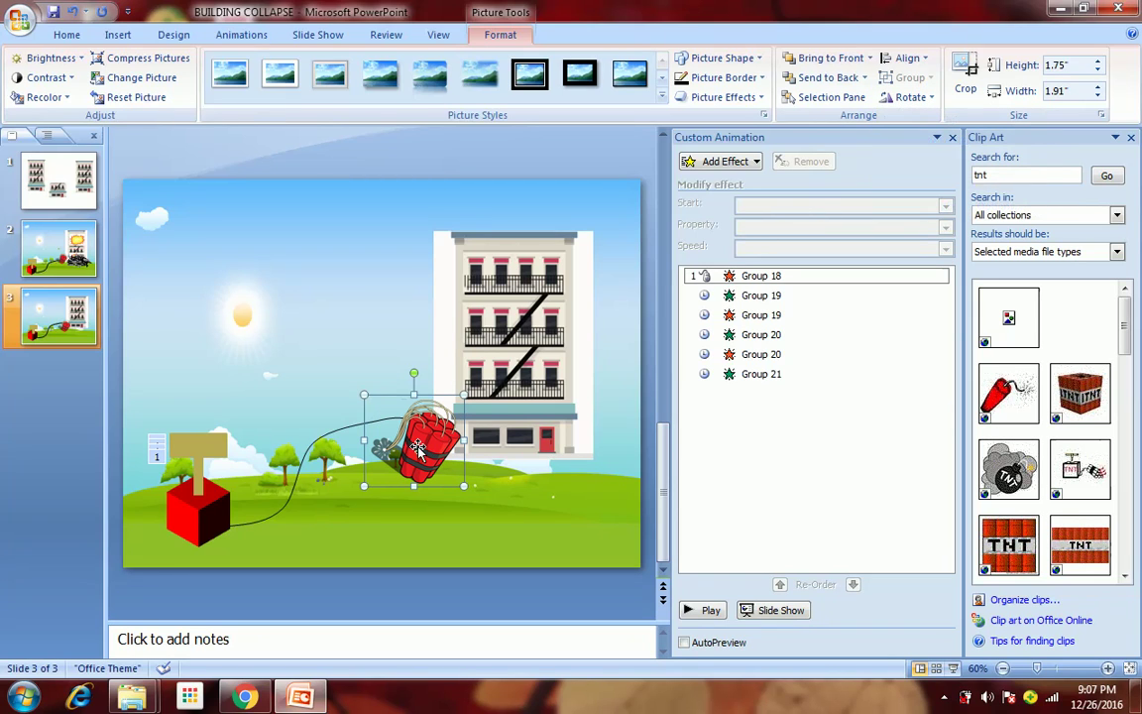
left_click_drag(419, 448, 435, 418)
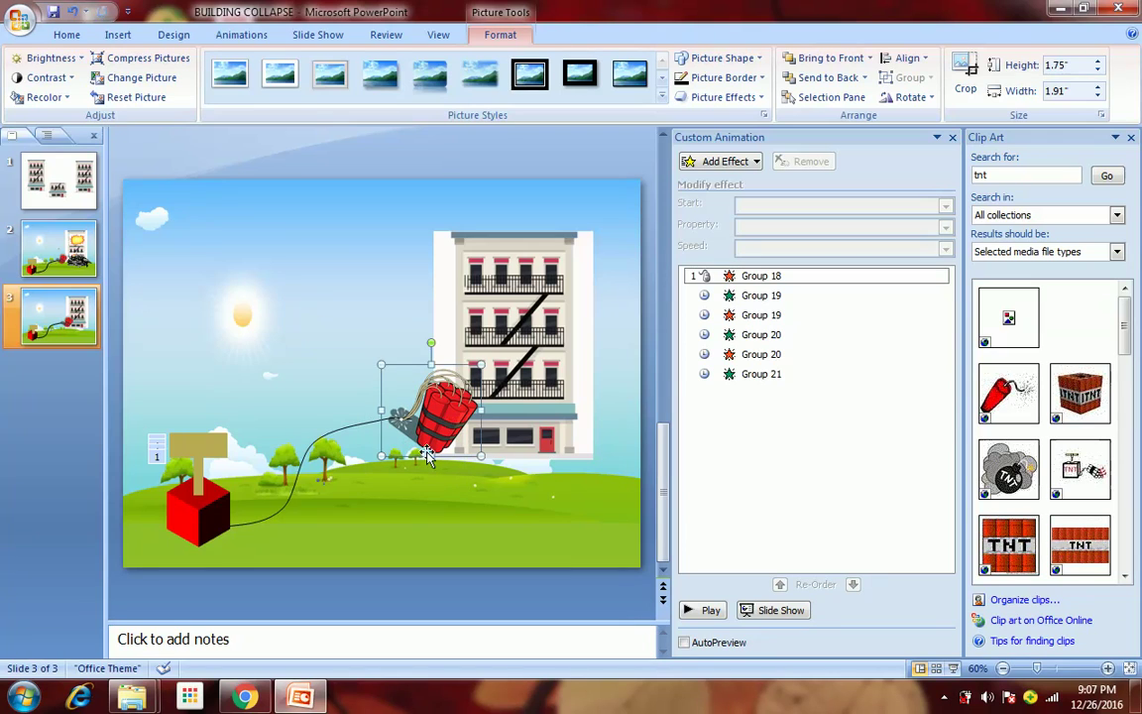
left_click(1130, 137)
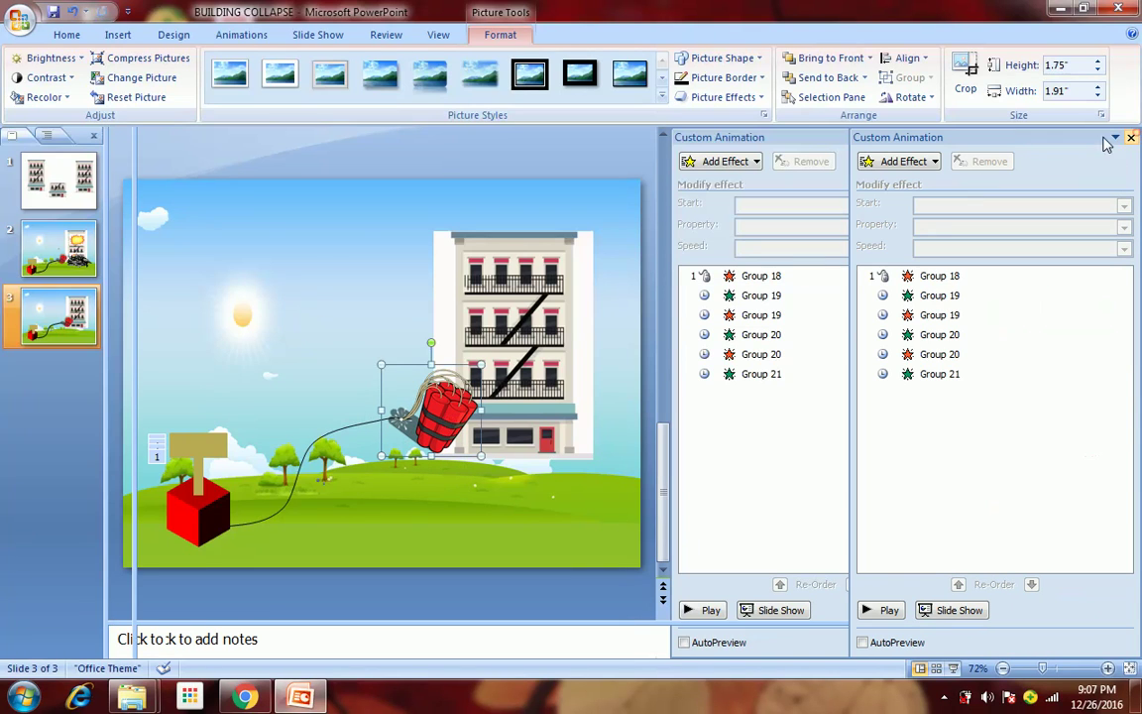
left_click(398, 286)
left_click_drag(517, 436, 527, 431)
left_click(452, 376)
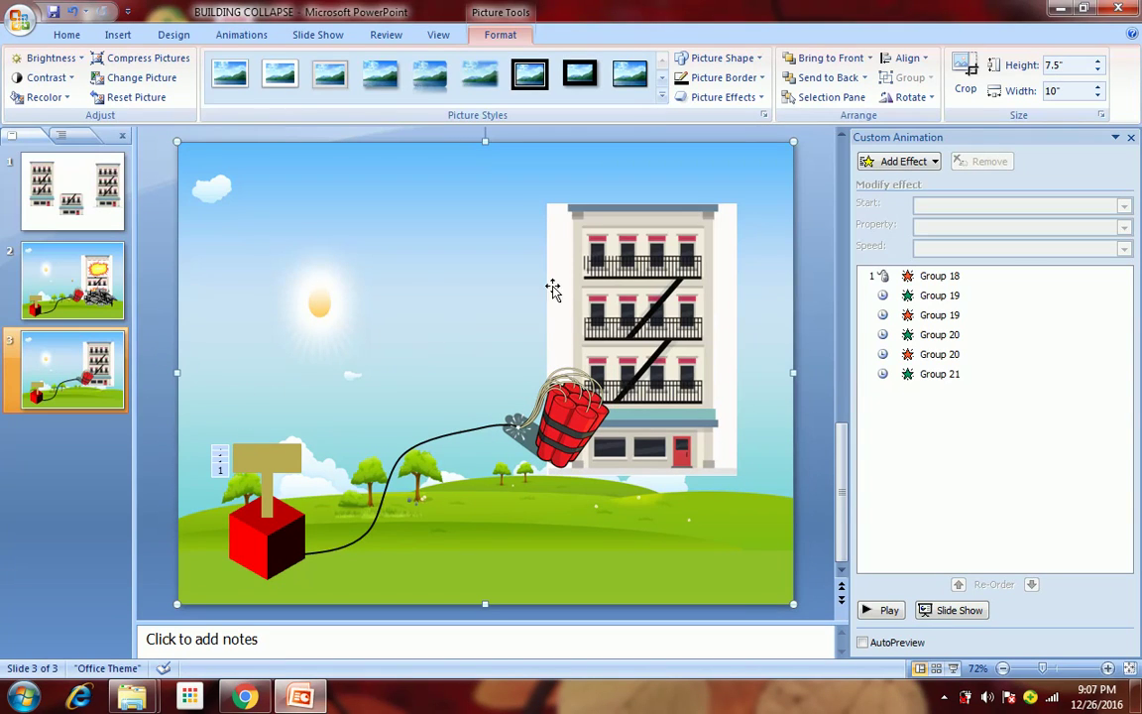
Step: Search the clip art for "spark" and insert the orange six-ray burst picture
left_click(113, 36)
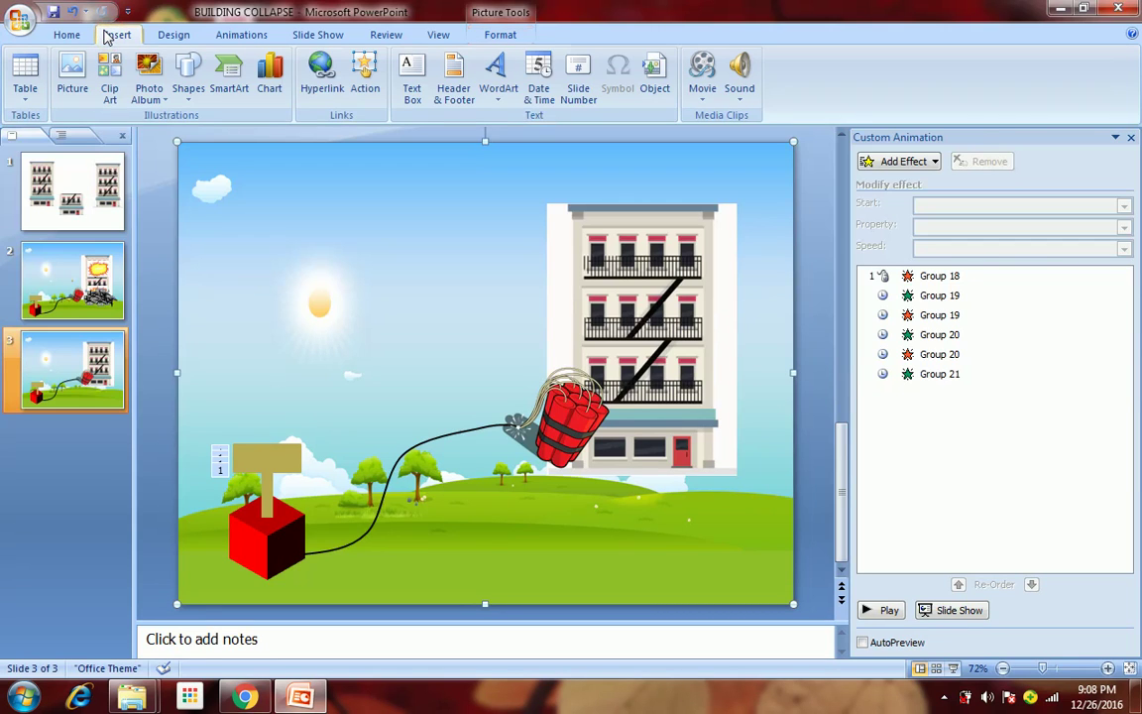
left_click(109, 80)
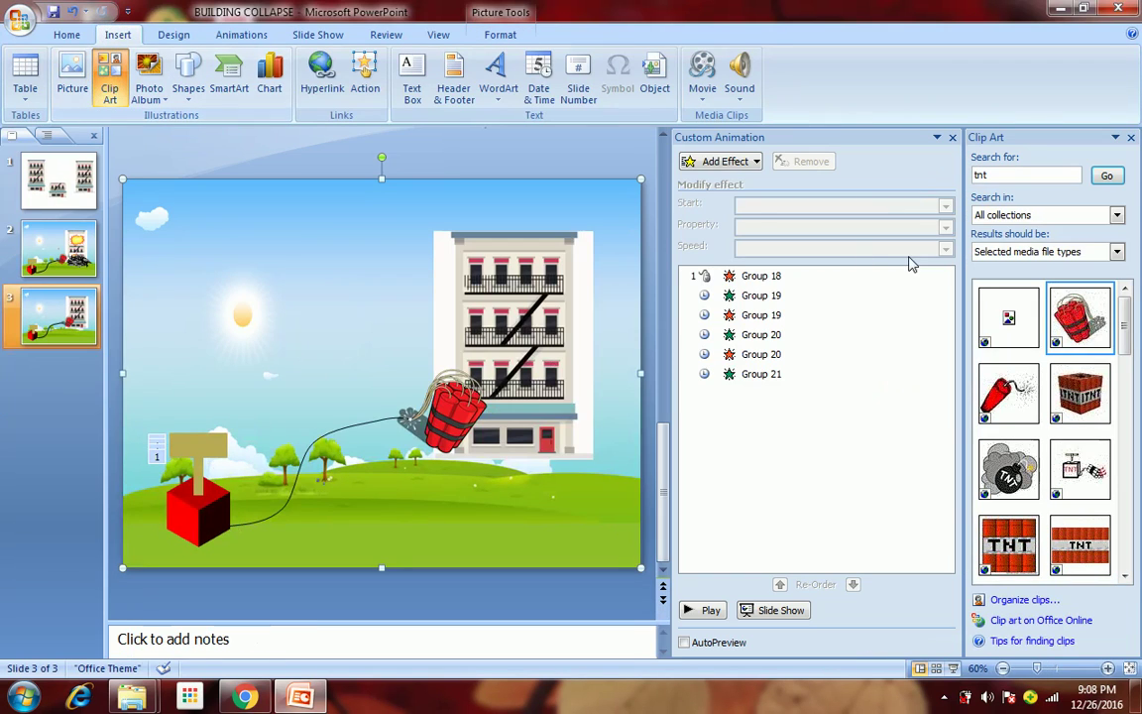
double_click(980, 175)
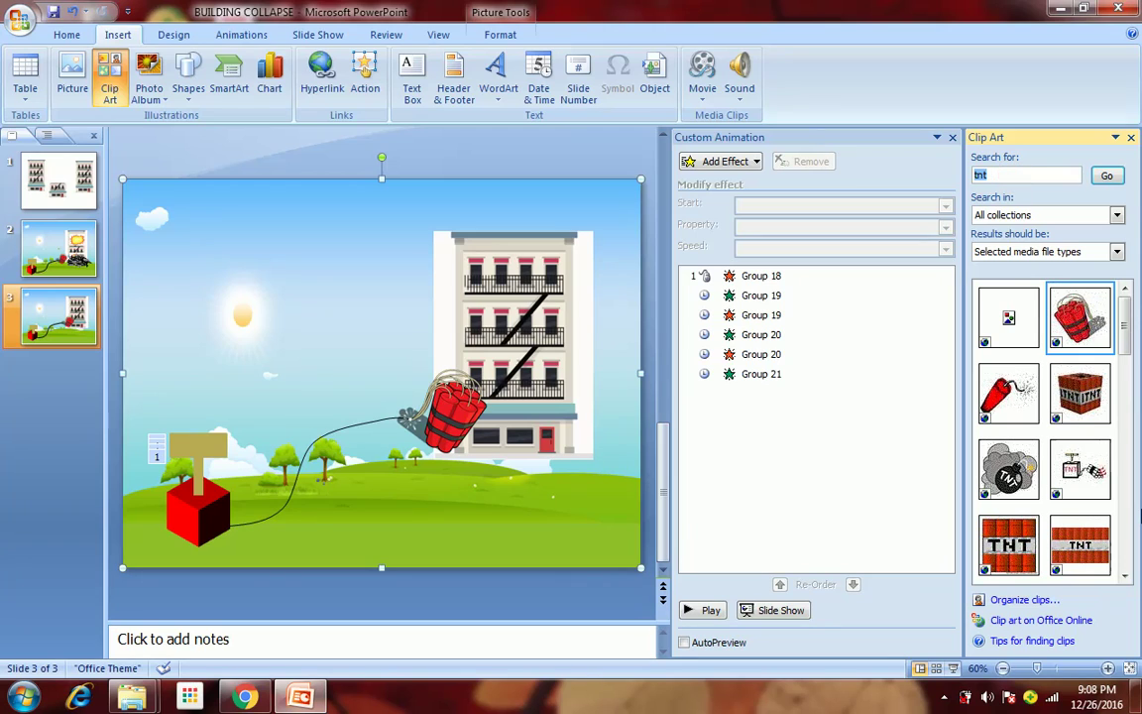
key("Return")
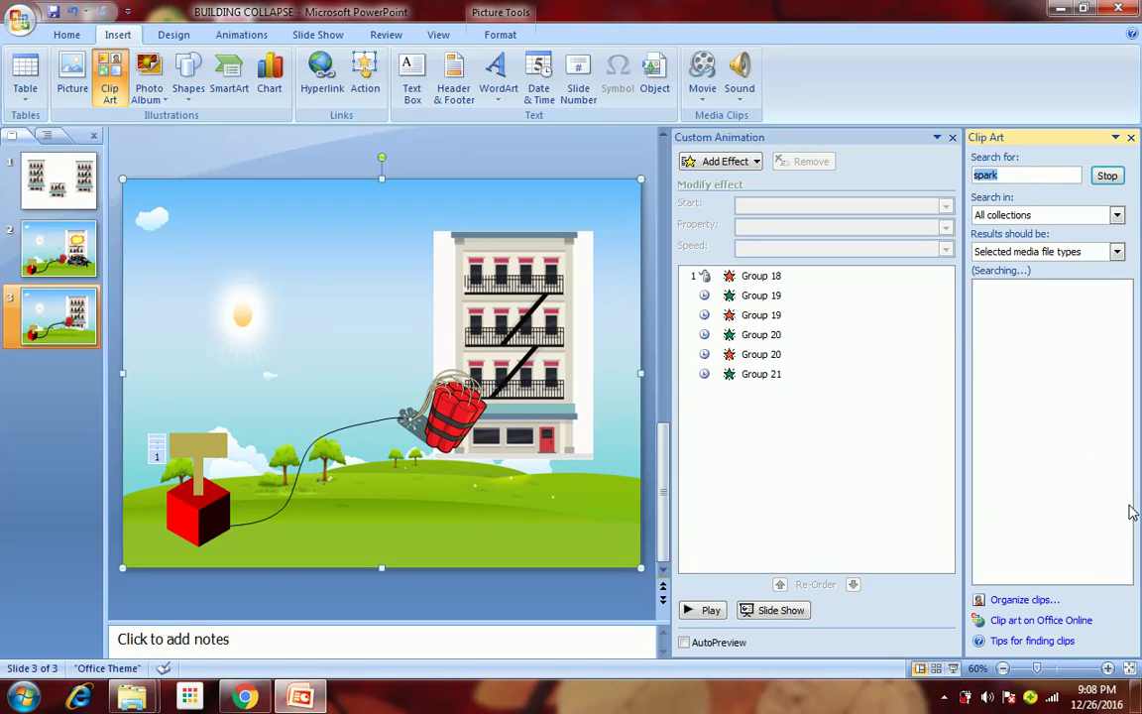
scroll(1091, 535, "down", 2)
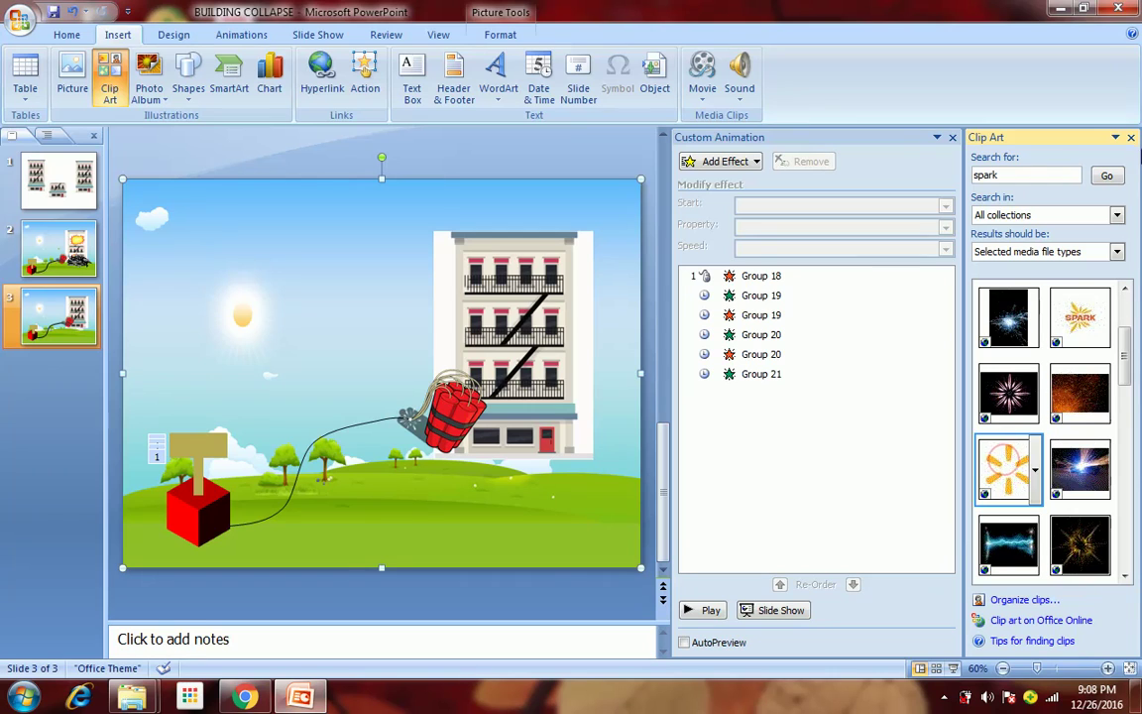
left_click(1131, 137)
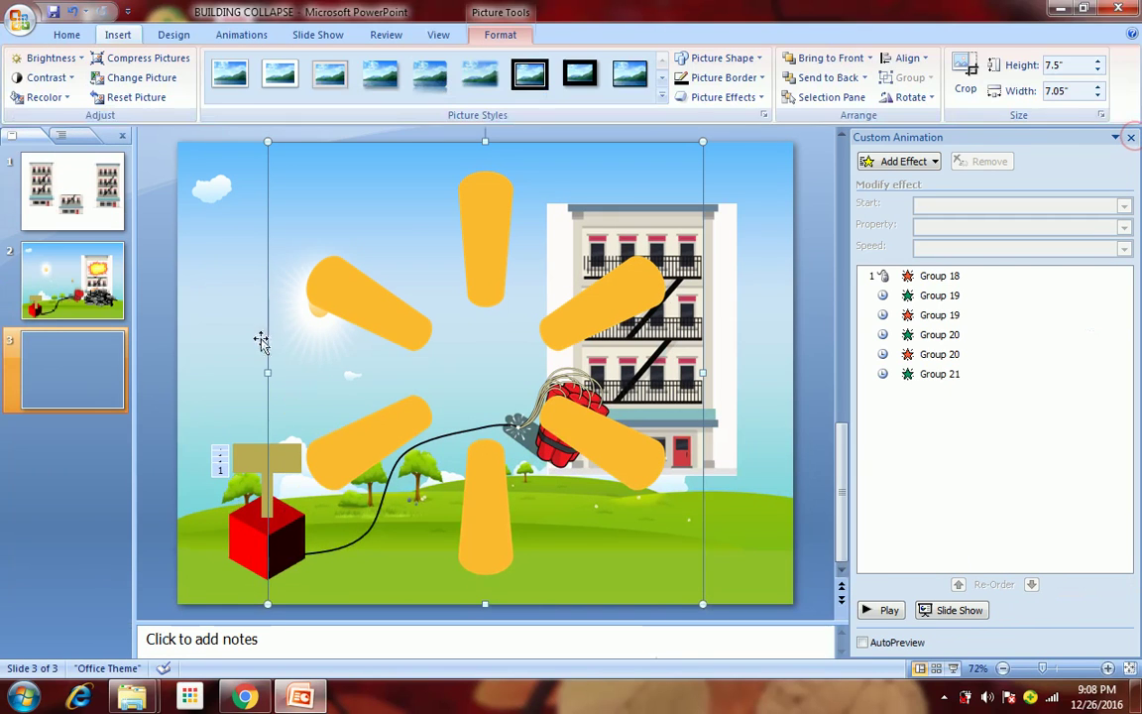
Step: Scale the spark down to about 0.75" high by 0.71" wide and position it where the wire leaves the red box
left_click_drag(318, 184, 305, 534)
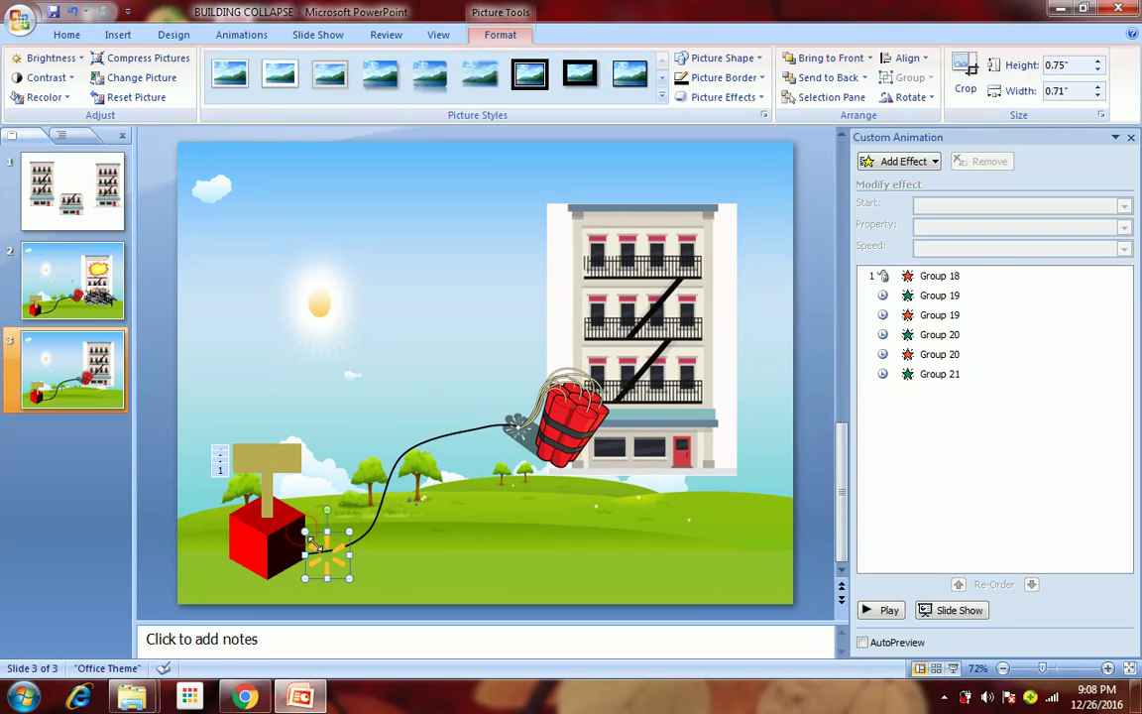
key("Up")
key("Left")
key("Left")
left_click(378, 563)
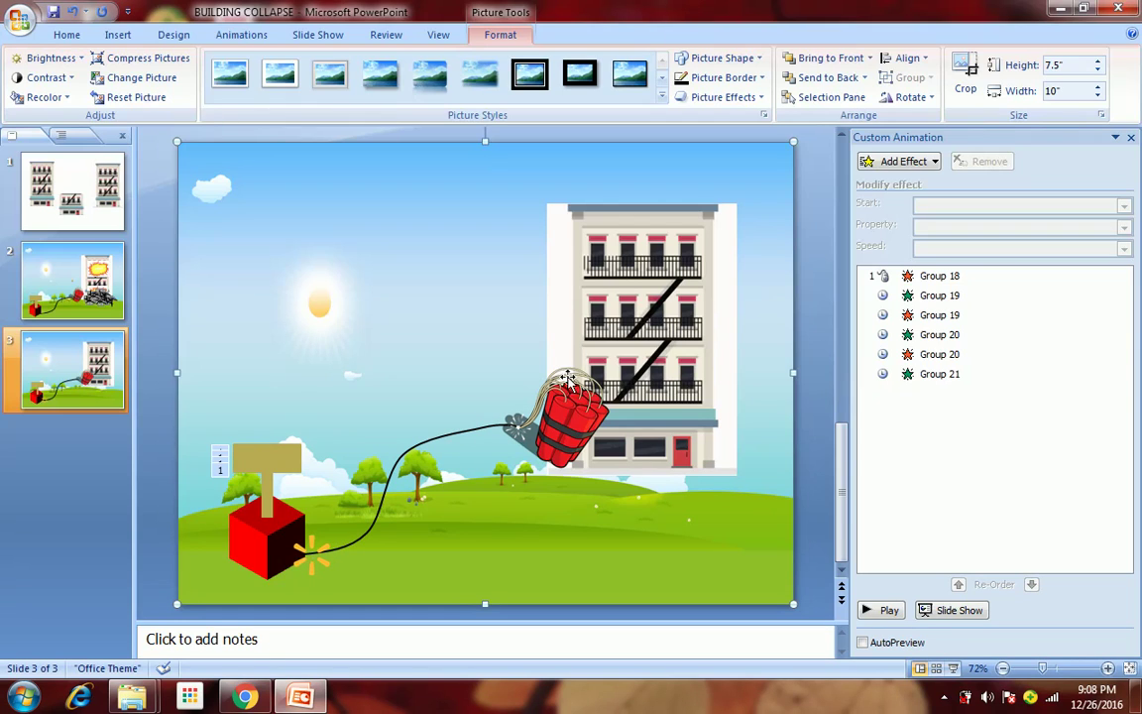
Step: Add a custom motion path to the spark, drawn along the wire from the red box and over the fuses to the dynamite
left_click(316, 565)
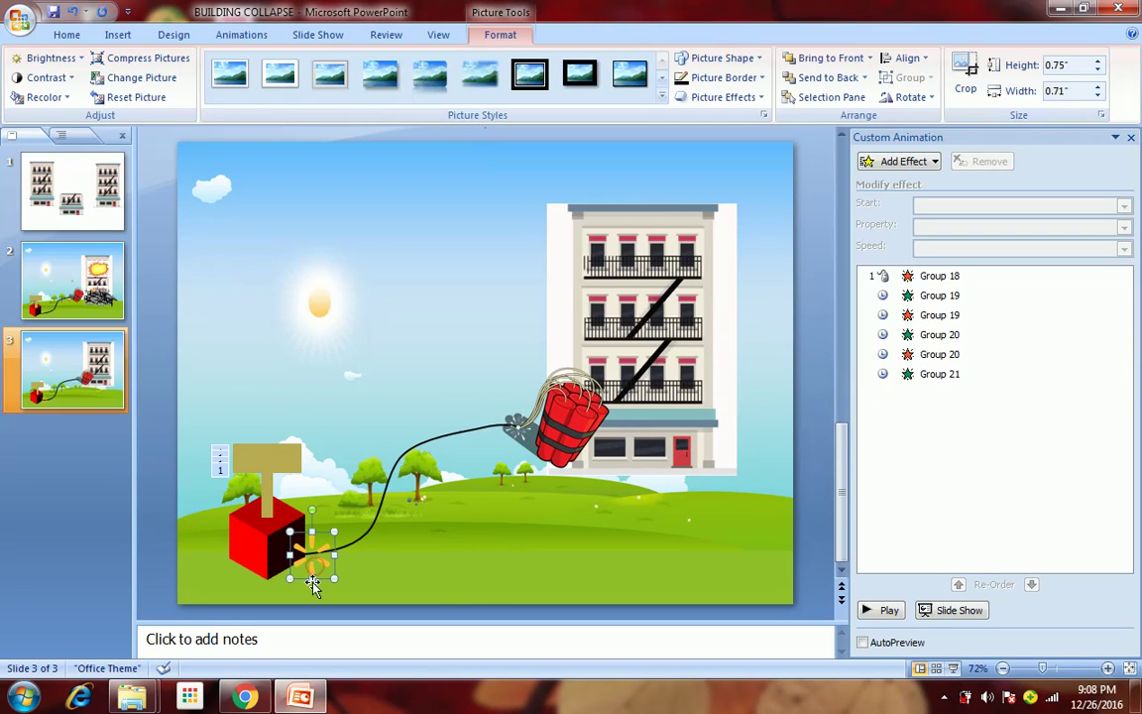
left_click(243, 34)
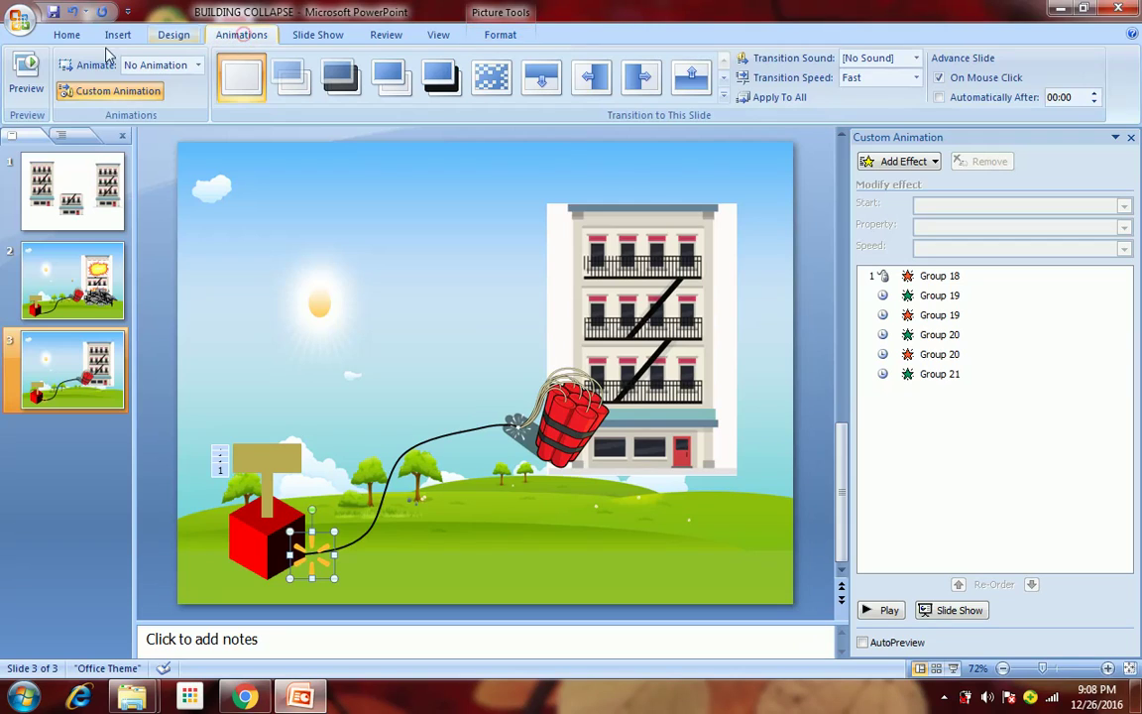
left_click(910, 161)
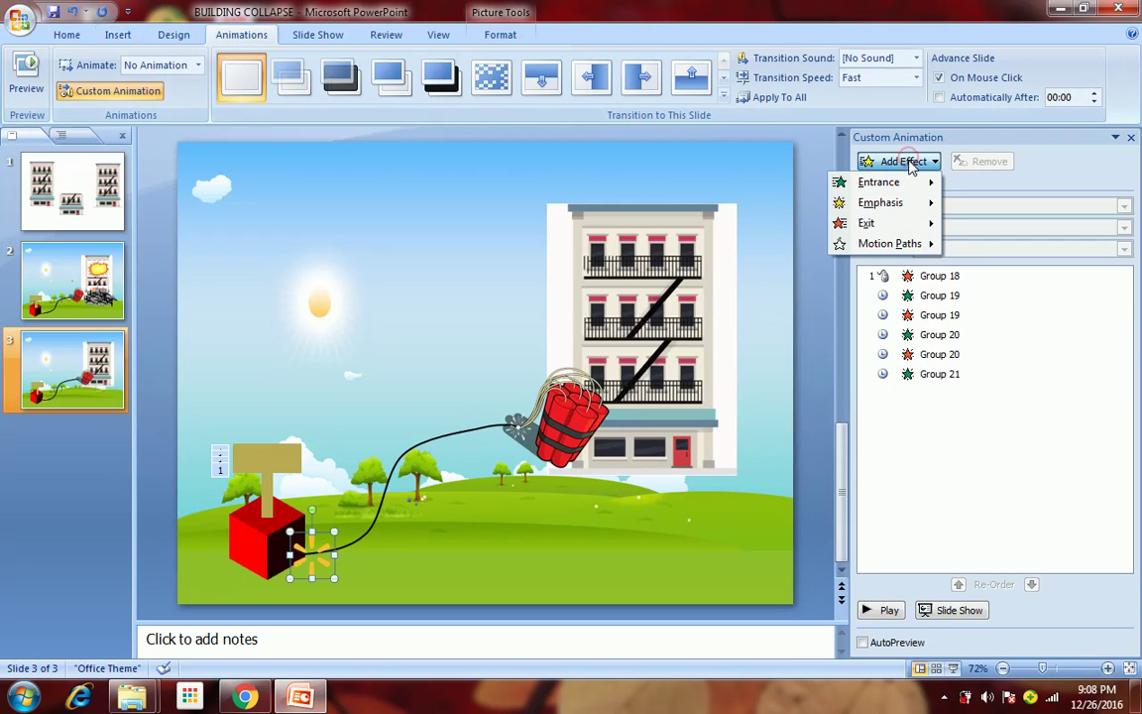
mouse_move(906, 250)
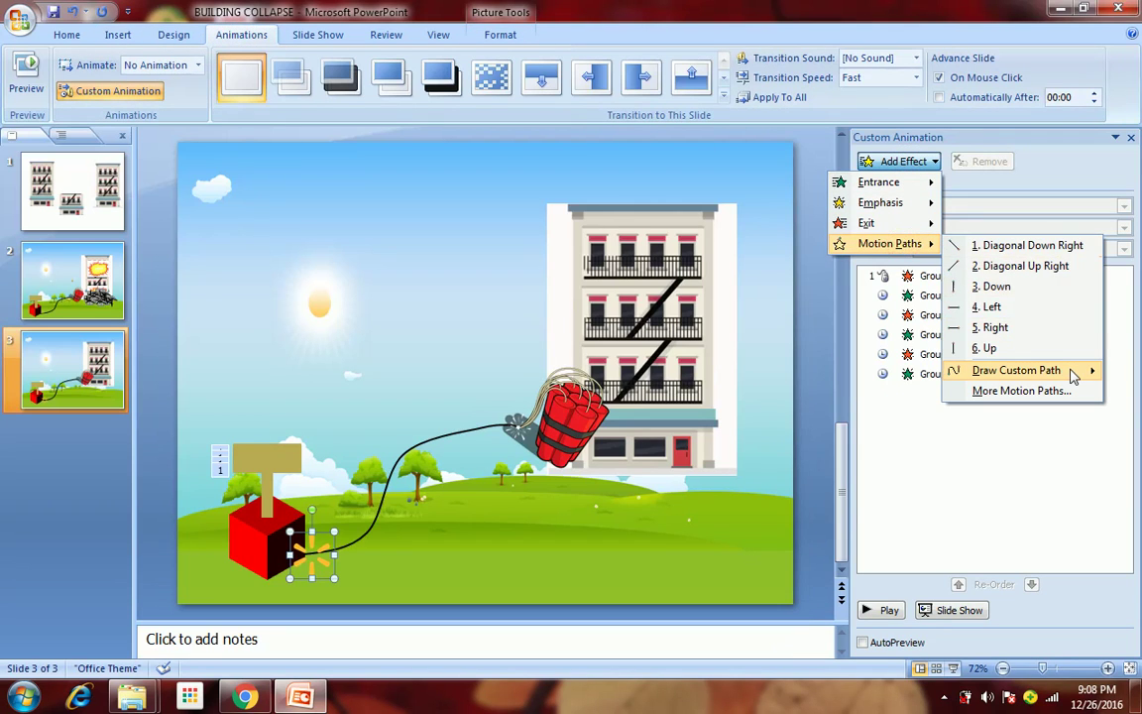
mouse_move(992, 369)
left_click(862, 413)
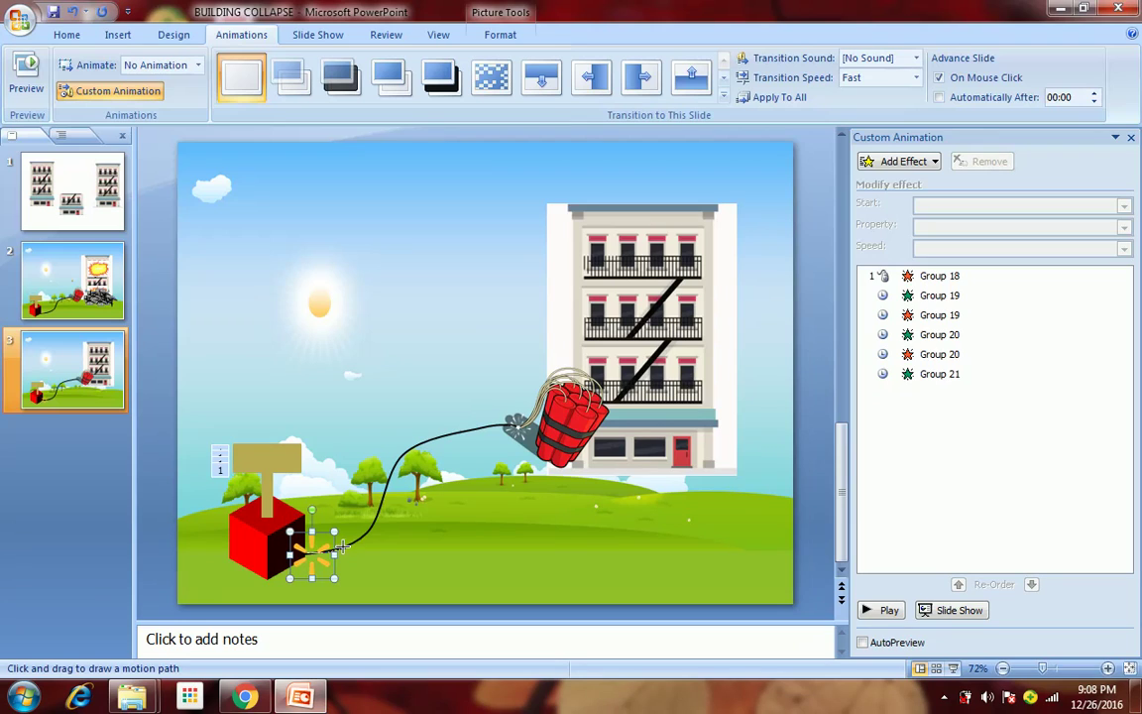
left_click(359, 538)
left_click_drag(378, 511, 382, 491)
left_click_drag(396, 462, 436, 436)
left_click_drag(463, 430, 536, 410)
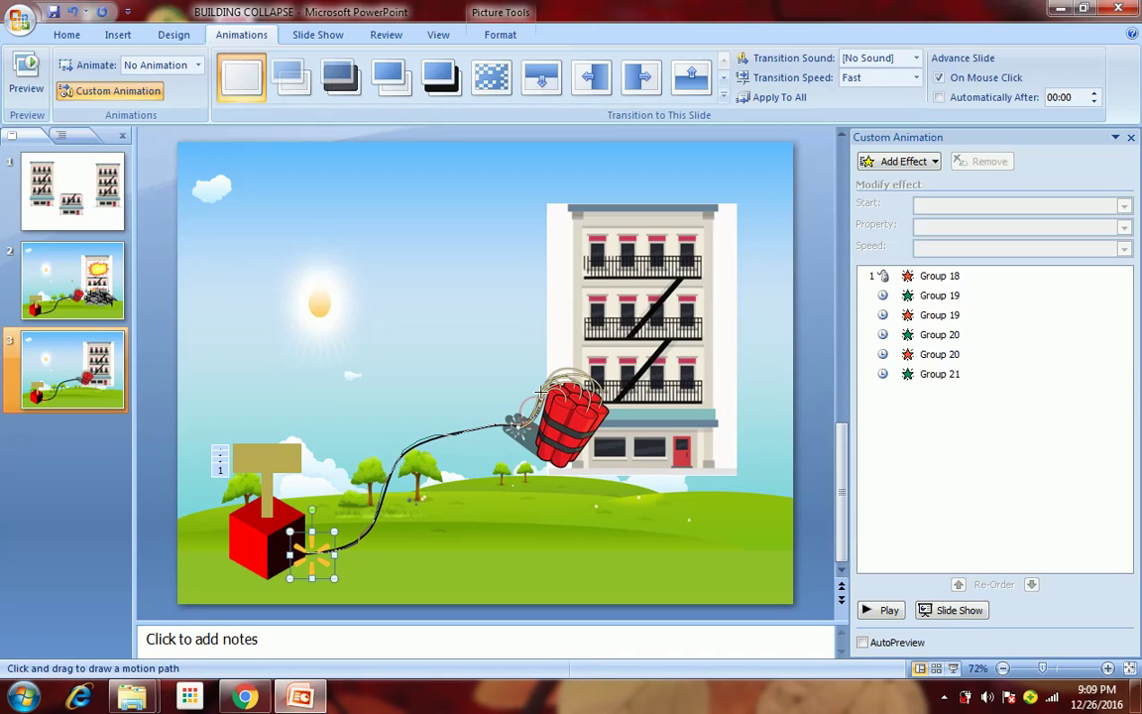
mouse_move(556, 376)
left_mouse_down()
mouse_move(583, 375)
mouse_move(586, 398)
left_mouse_up()
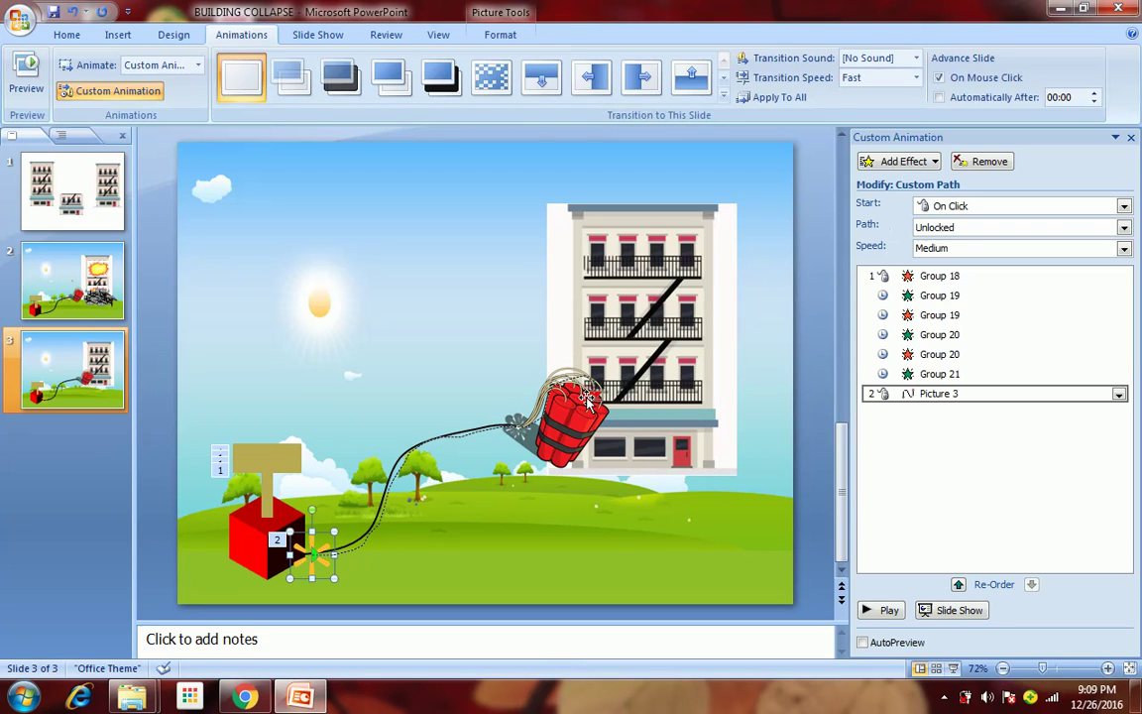
Step: Set the spark's motion path animation to start After Previous
left_click(691, 552)
left_click(978, 394)
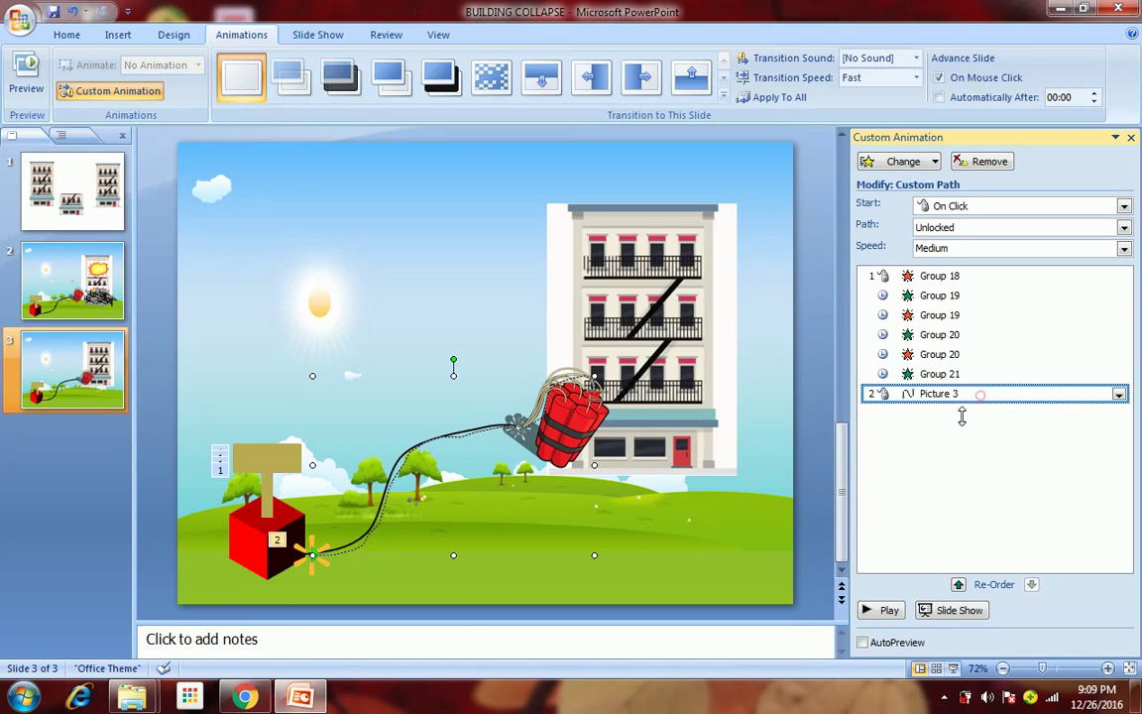
left_click(957, 206)
left_click(946, 254)
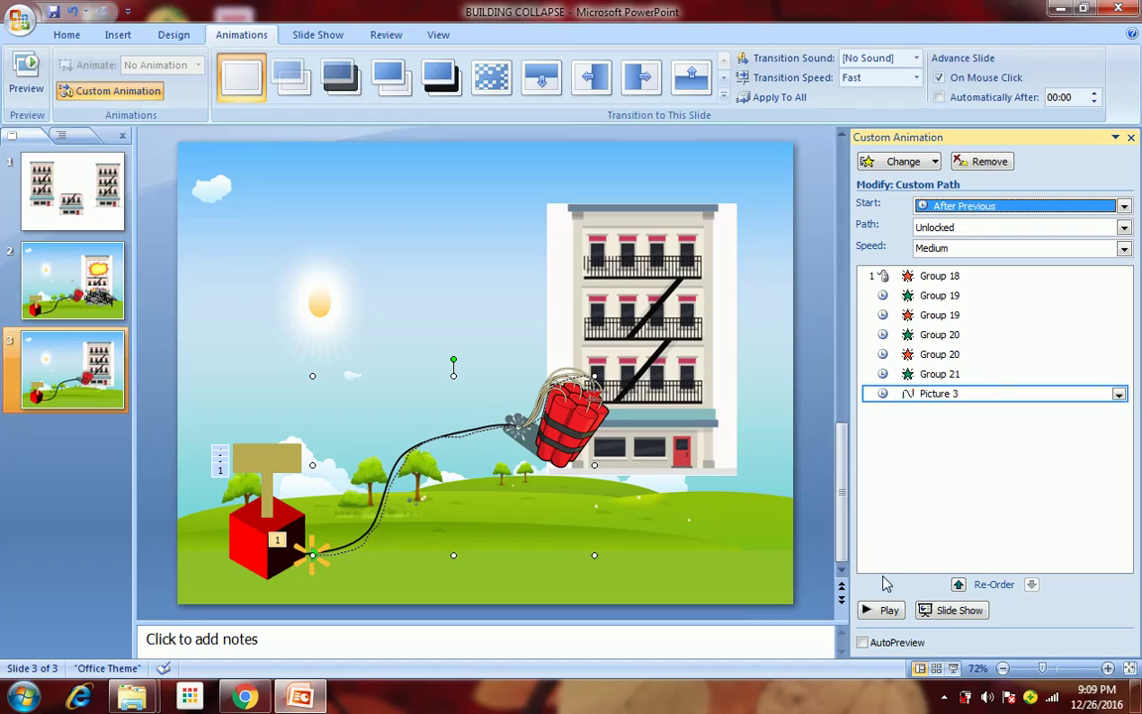
left_click(803, 386)
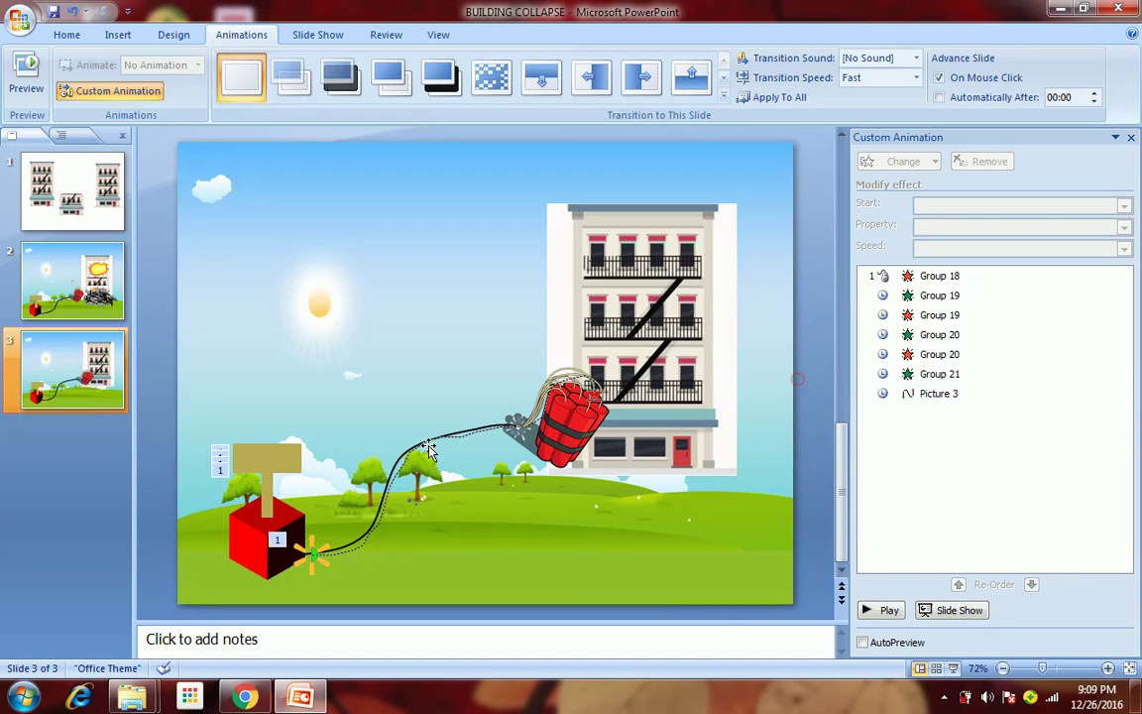
Step: Add a Disappear exit effect to the dynamite and set it to start After Previous
left_click(579, 430)
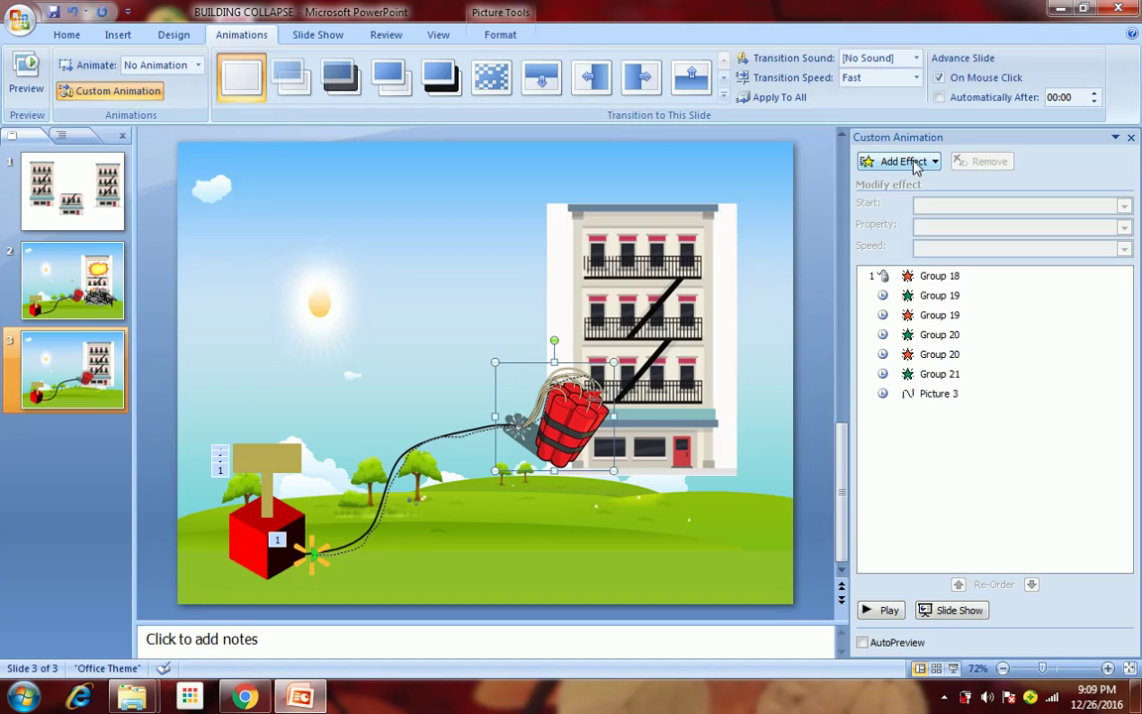
left_click(920, 166)
mouse_move(896, 231)
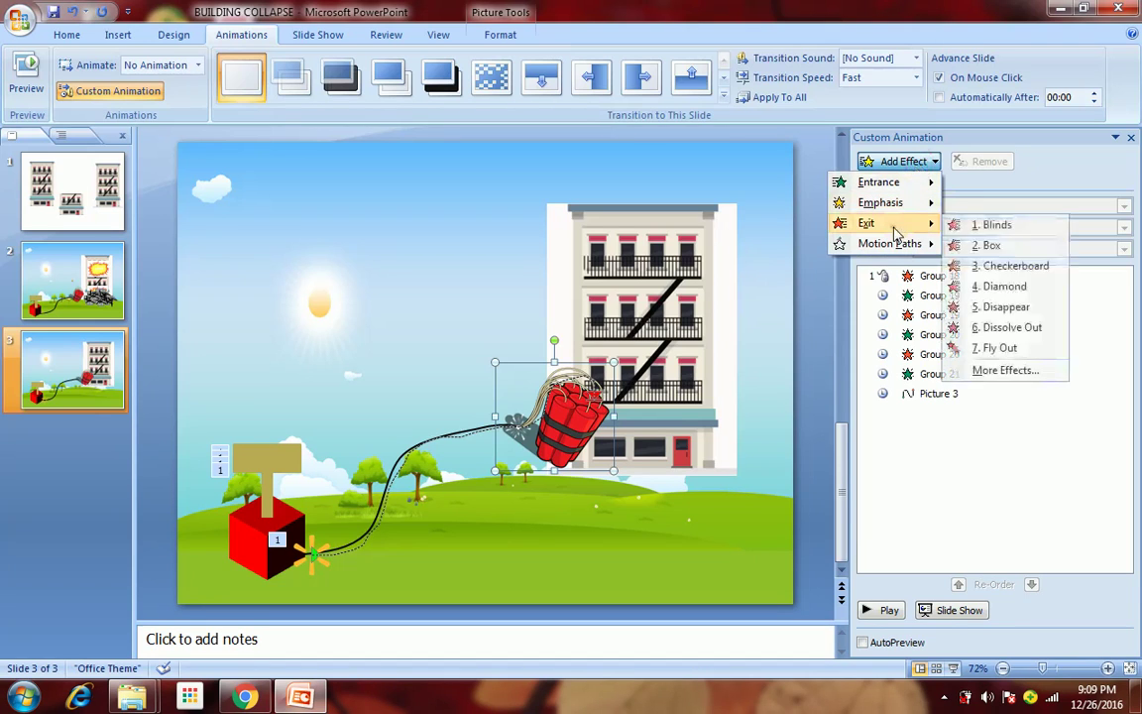
left_click(997, 306)
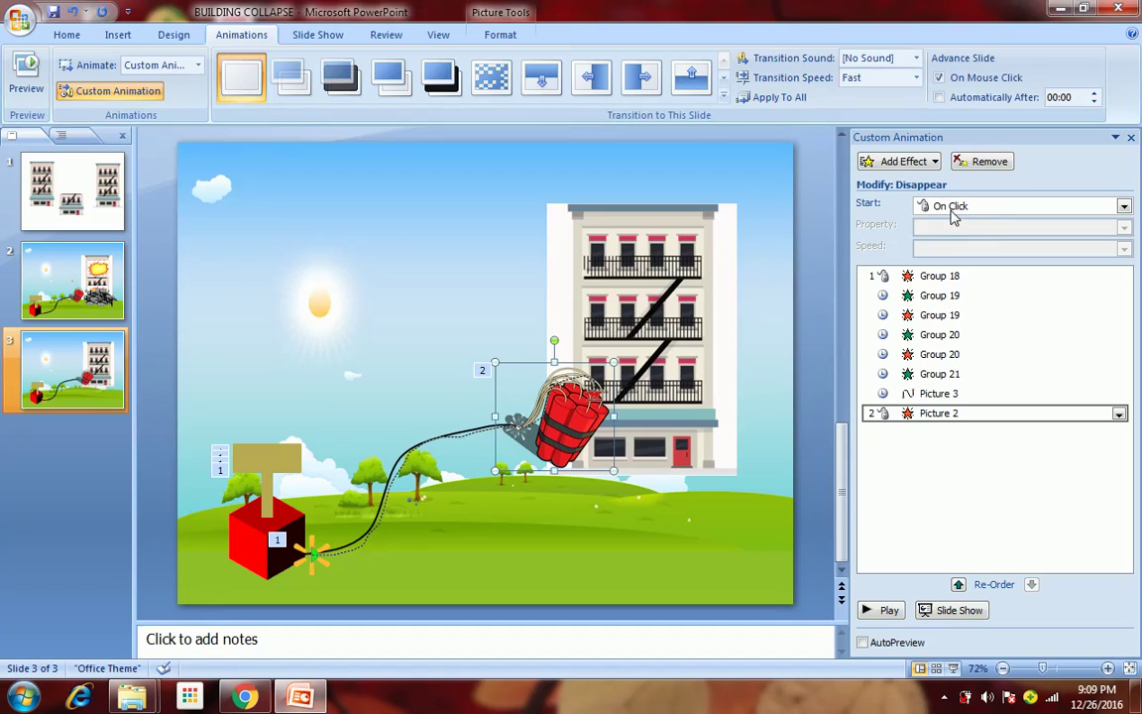
left_click(954, 210)
left_click(963, 255)
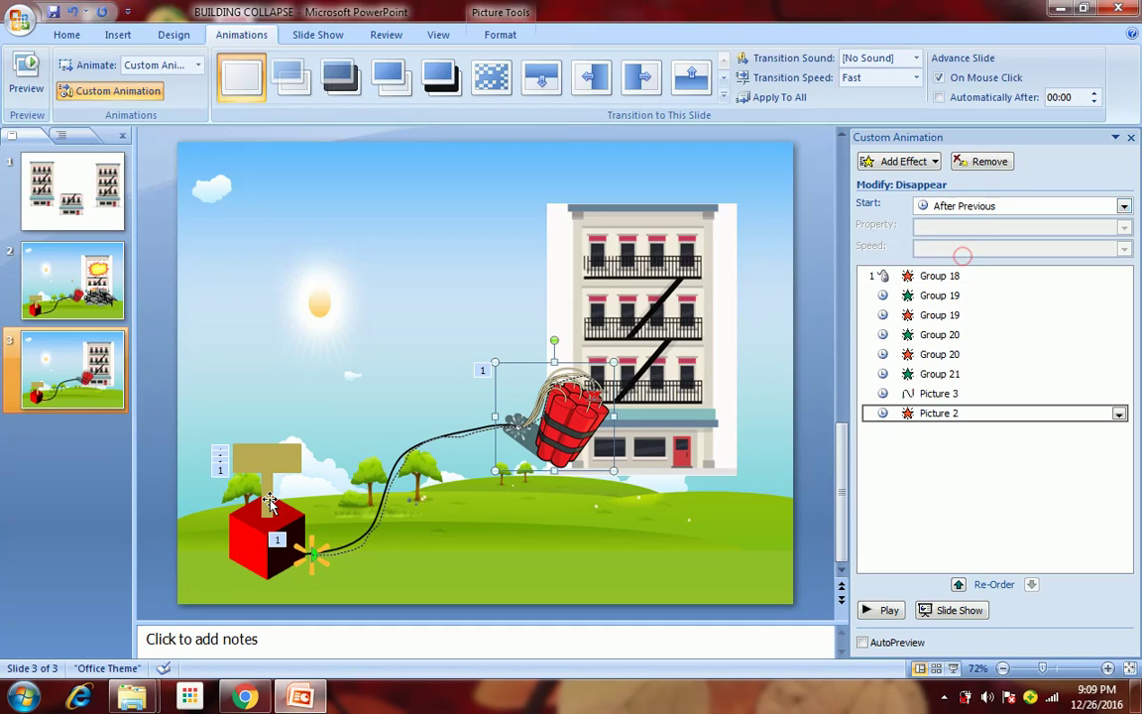
Step: Add a Disappear exit effect to the spark and set it to start After Previous
left_click(307, 550)
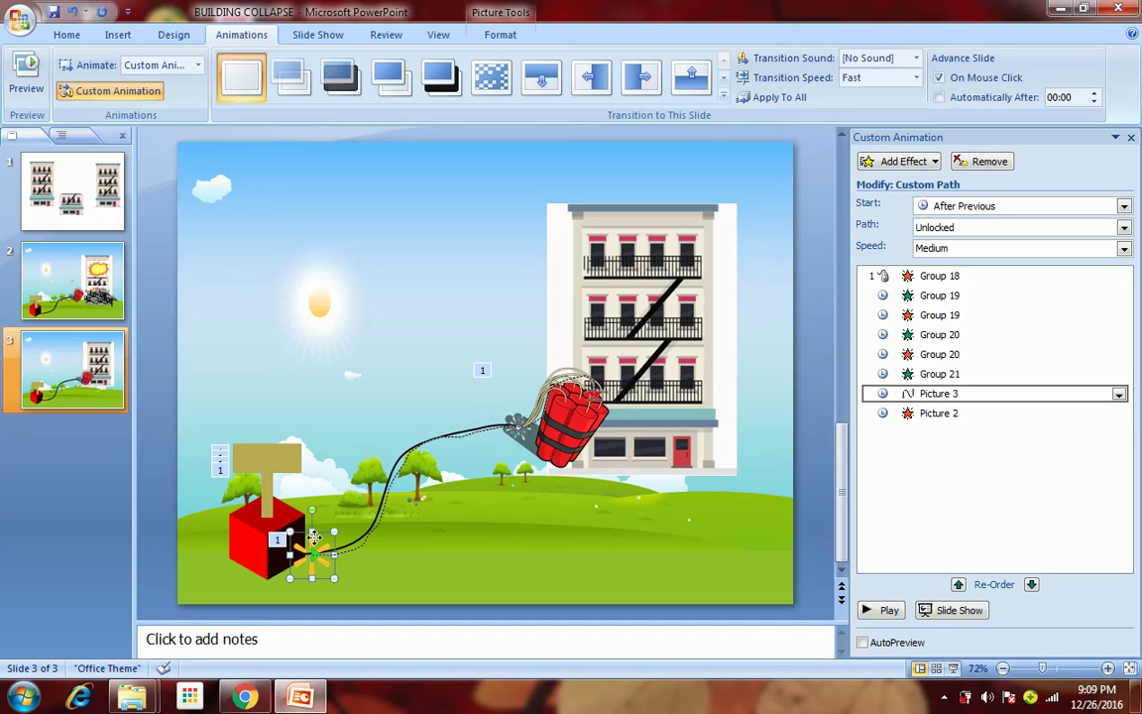
left_click(918, 162)
mouse_move(897, 224)
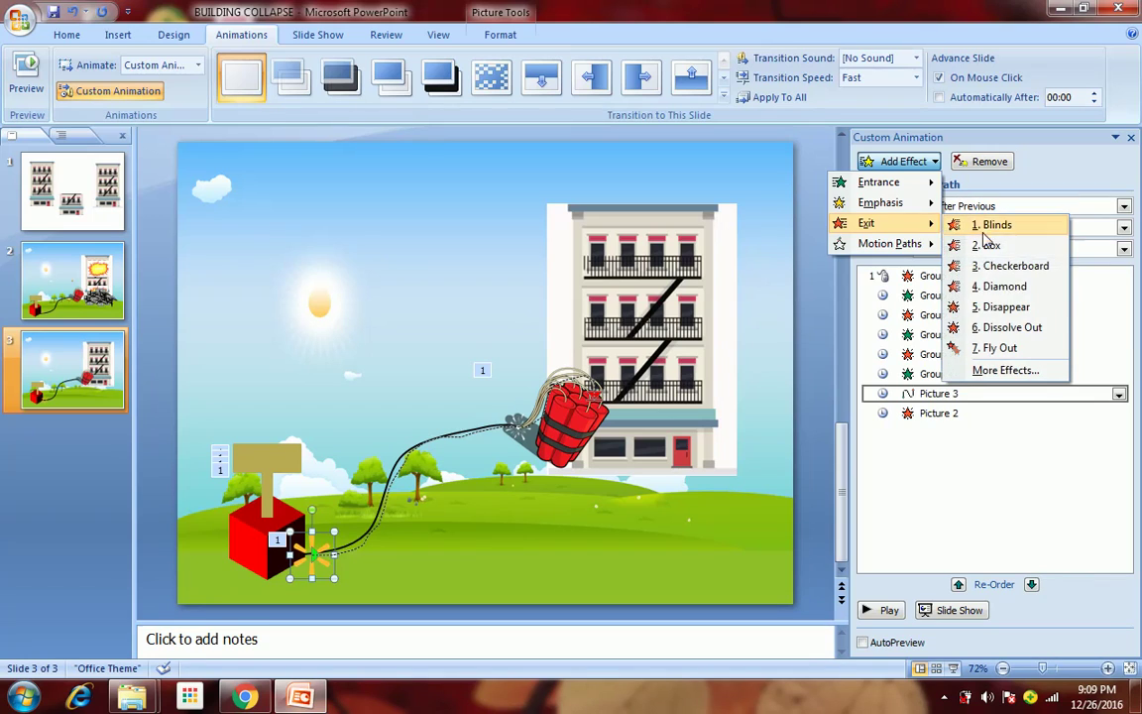
left_click(1001, 307)
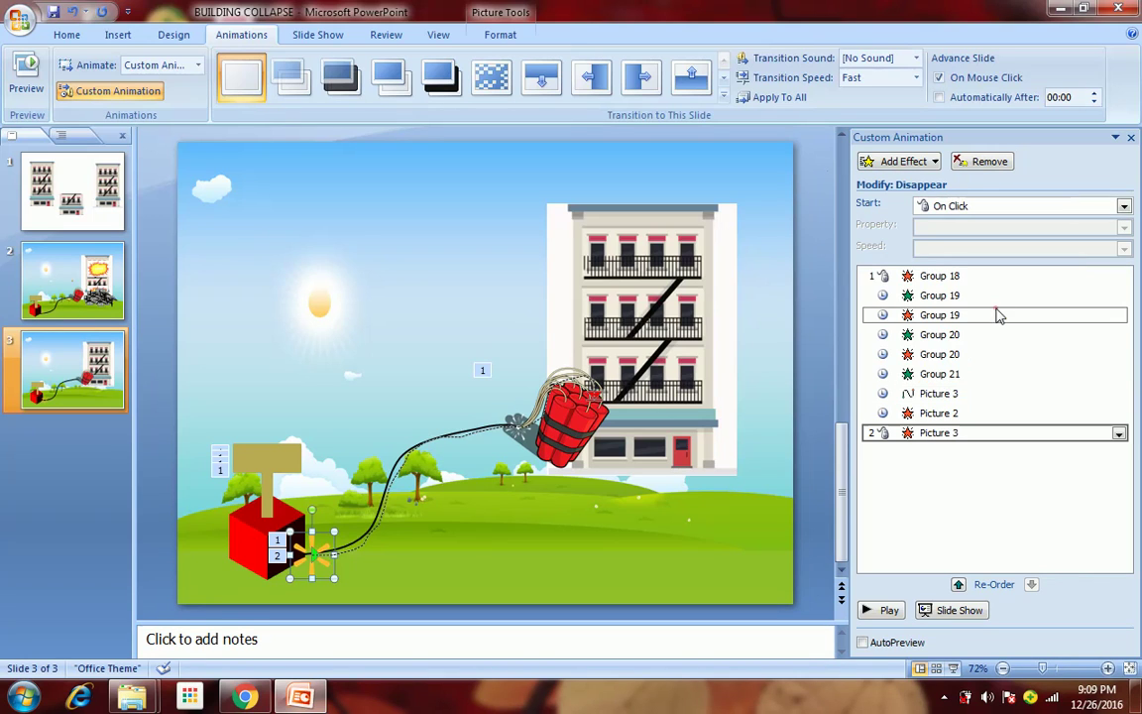
left_click(942, 207)
left_click(957, 256)
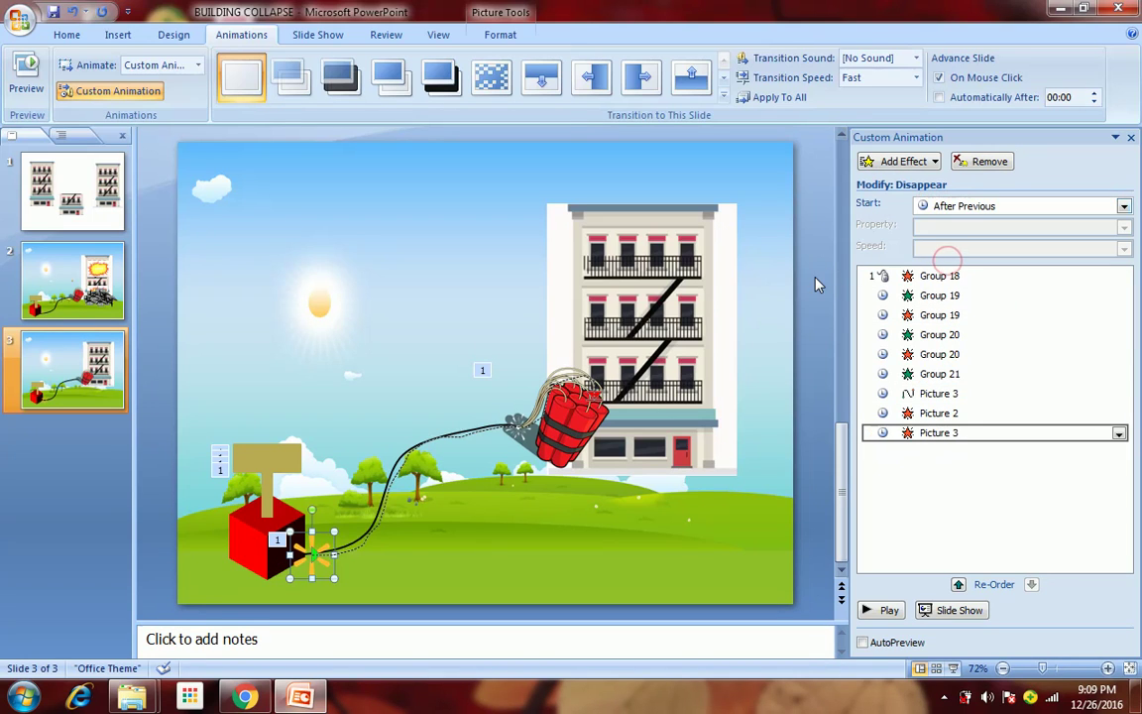
left_click(817, 282)
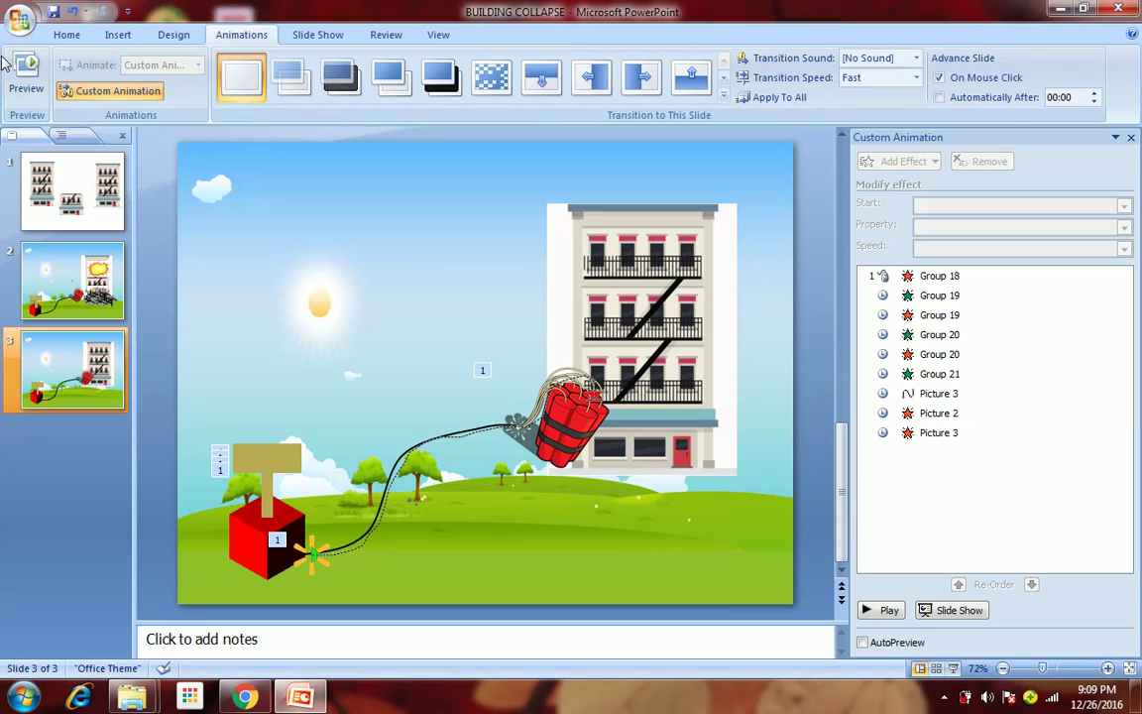
Step: Insert the EXPLOSION picture at about 1.63" high by 2.05" wide over the building's lower floors and duplicate it over the upper floors
left_click(116, 36)
left_click(67, 79)
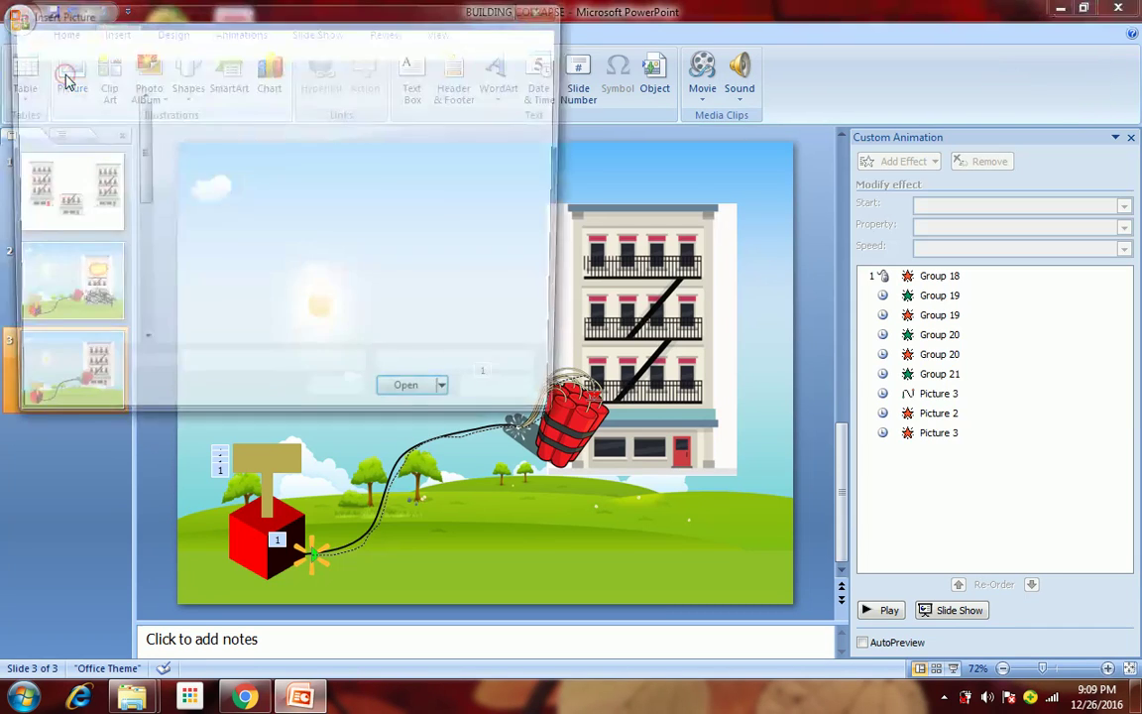
left_click(302, 142)
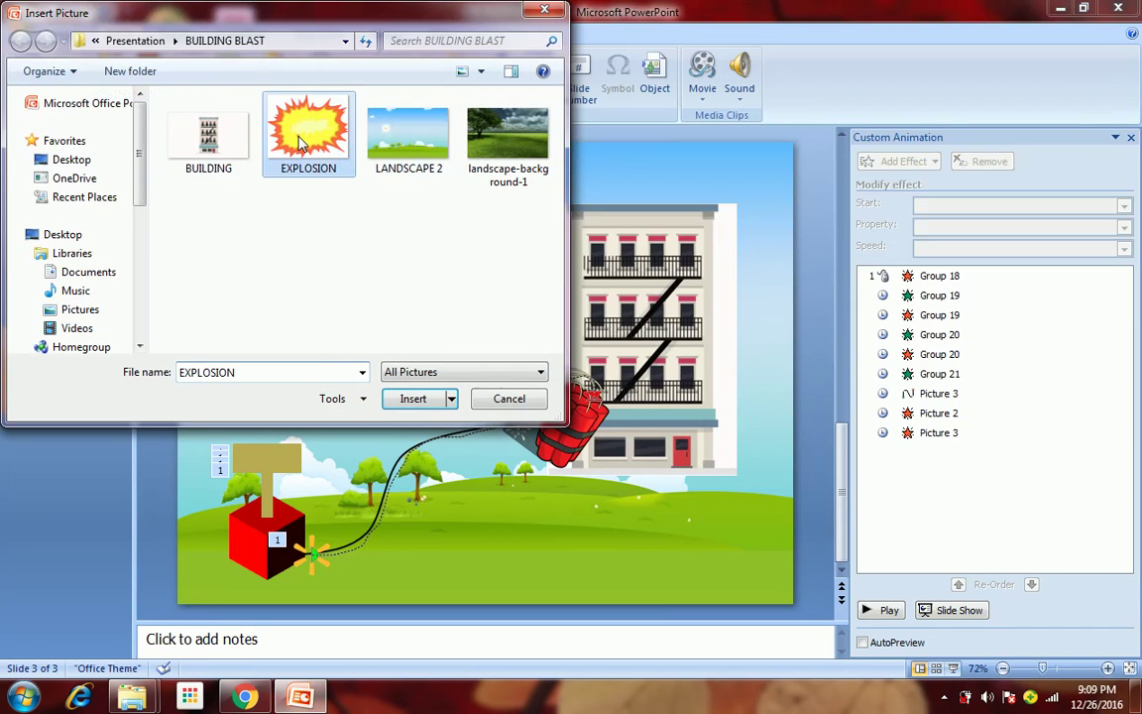
double_click(302, 141)
left_click_drag(406, 312, 440, 337)
left_click_drag(509, 373, 642, 400)
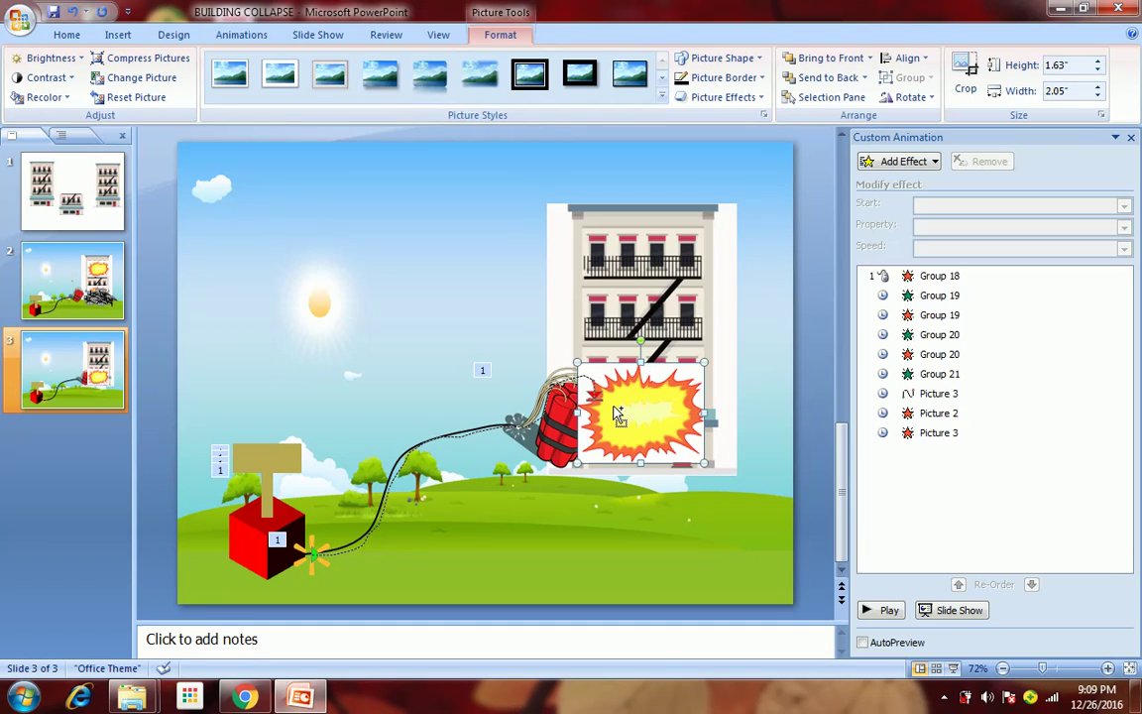
left_click_drag(629, 414, 658, 261)
left_click(484, 260)
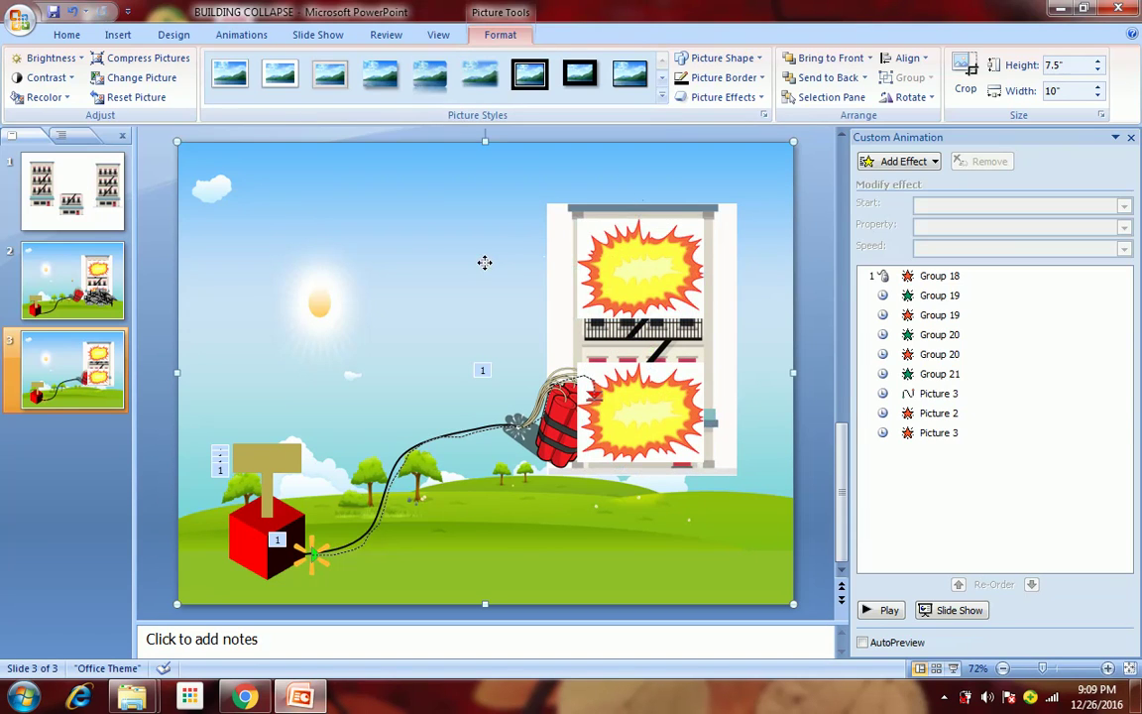
Step: Add an Appear entrance effect to the lower explosion picture and set it to start After Previous
left_click(627, 411)
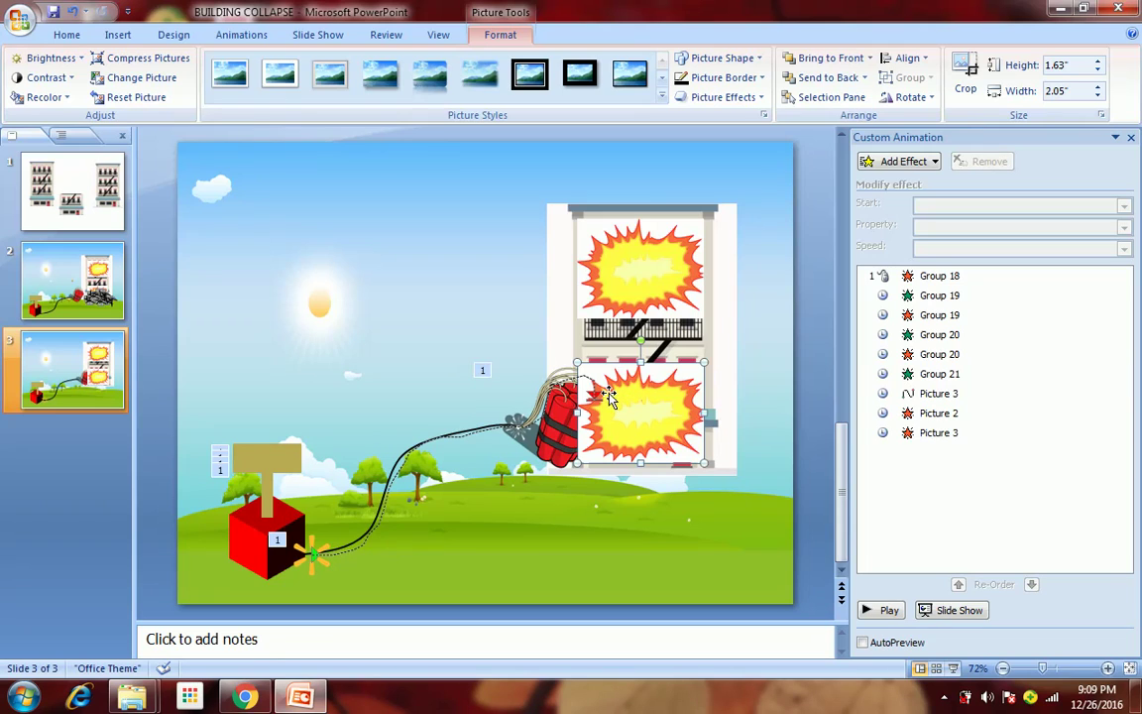
left_click(917, 164)
mouse_move(904, 180)
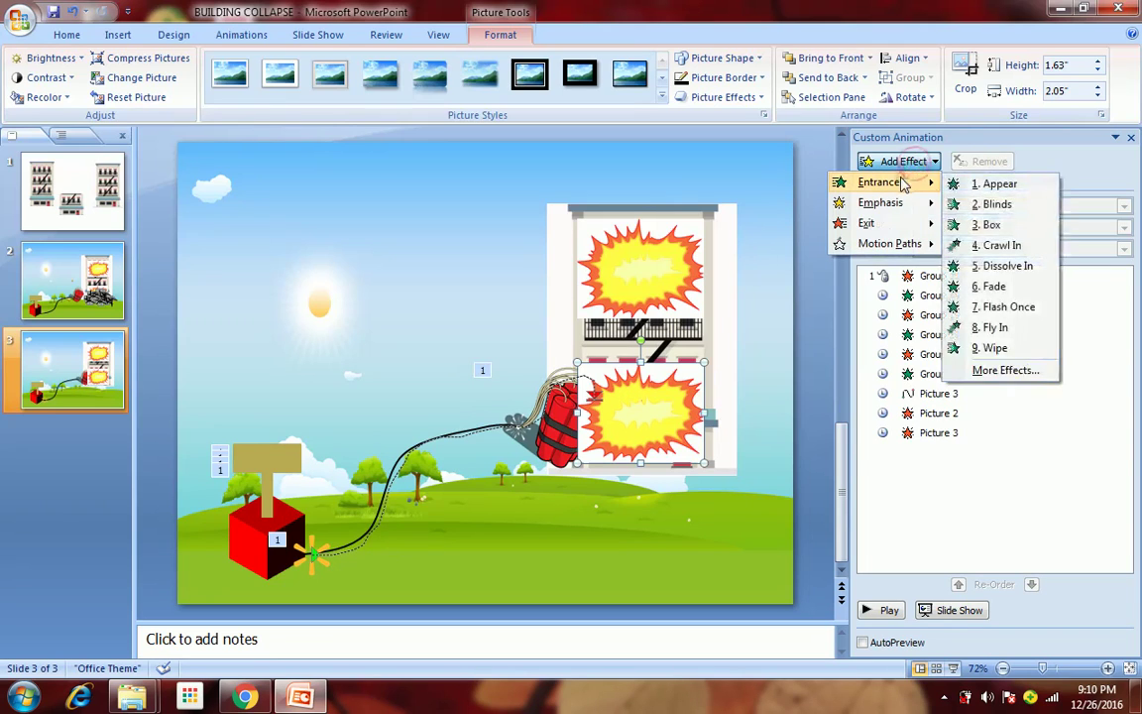
left_click(979, 183)
left_click(1124, 205)
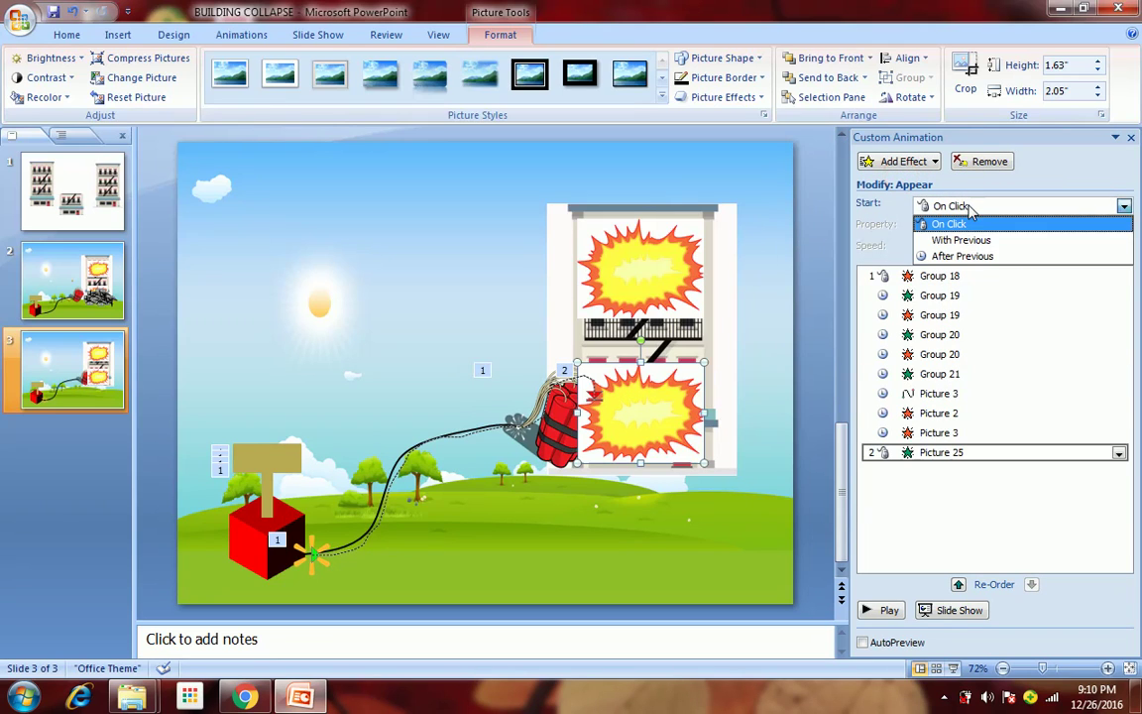
left_click(966, 256)
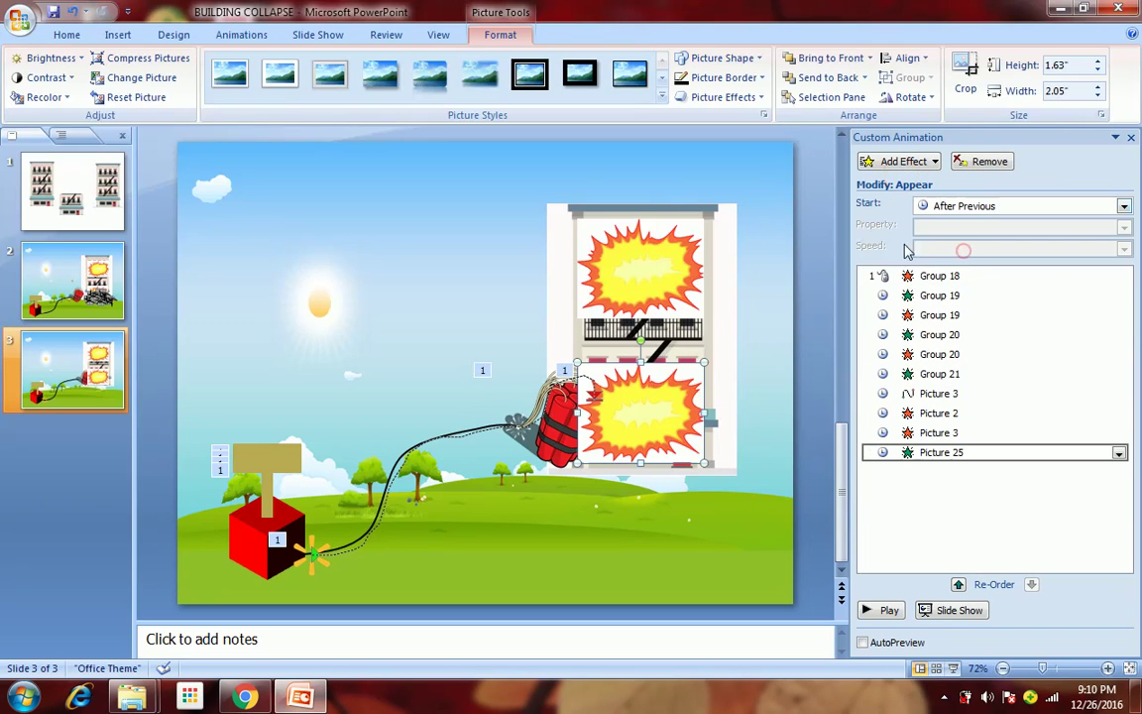
left_click(804, 248)
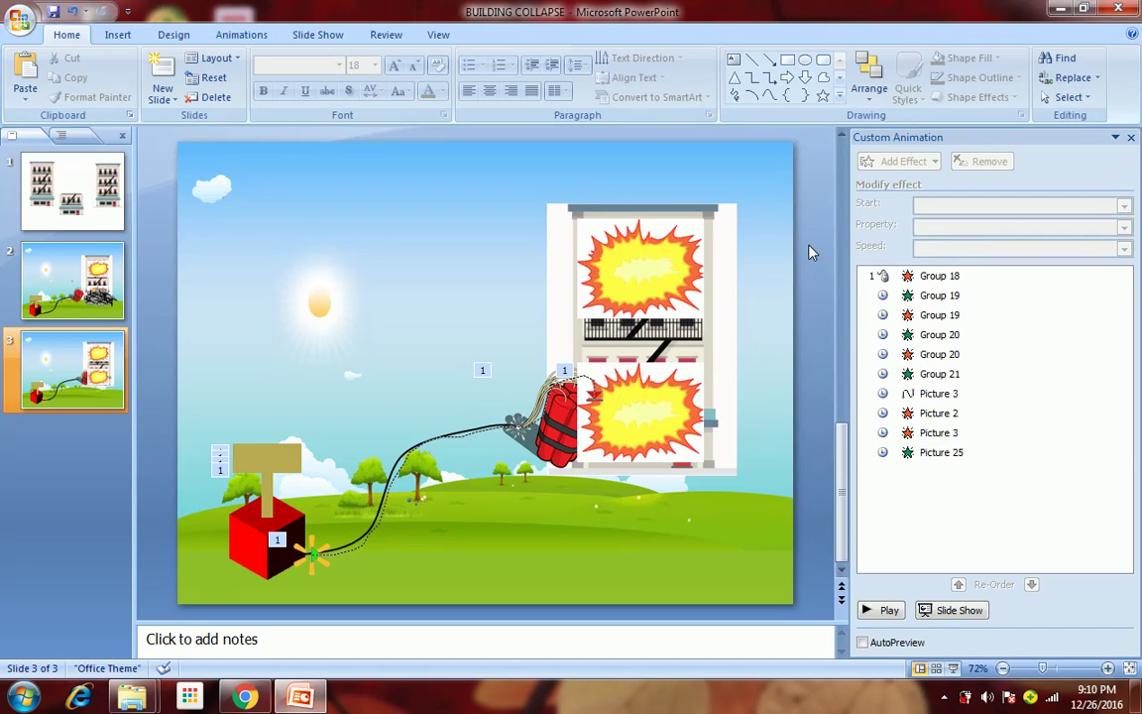
Step: Assign the Bomb sound to the lower explosion's Appear effect
double_click(919, 454)
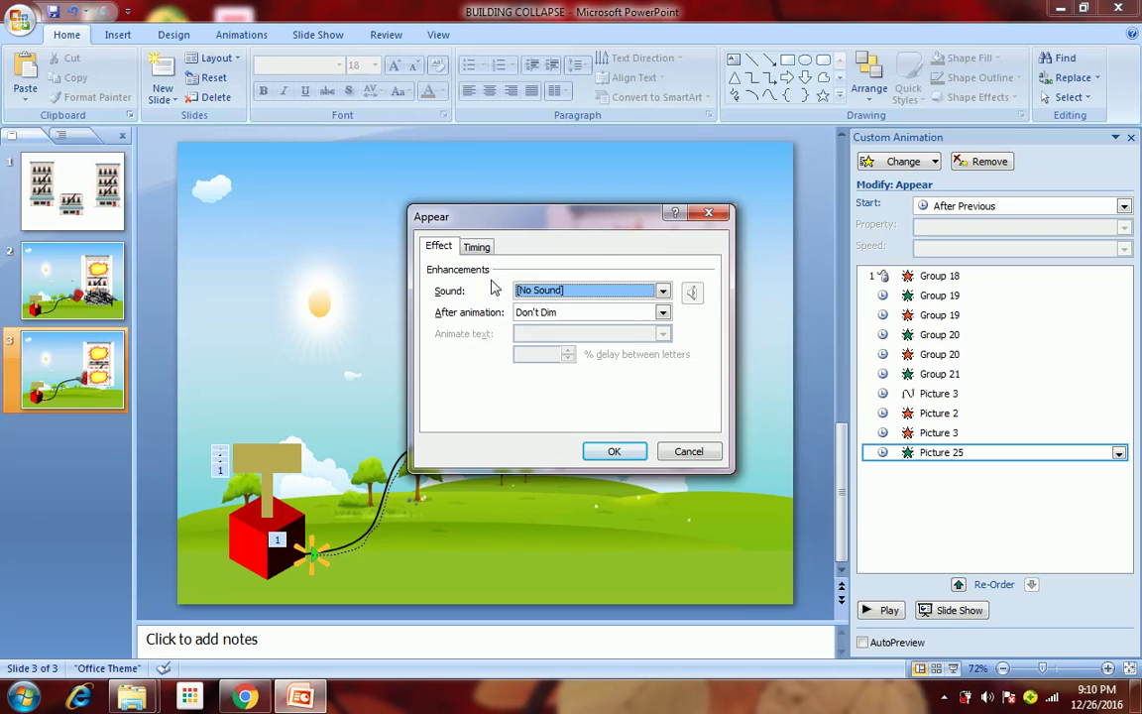
left_click(575, 292)
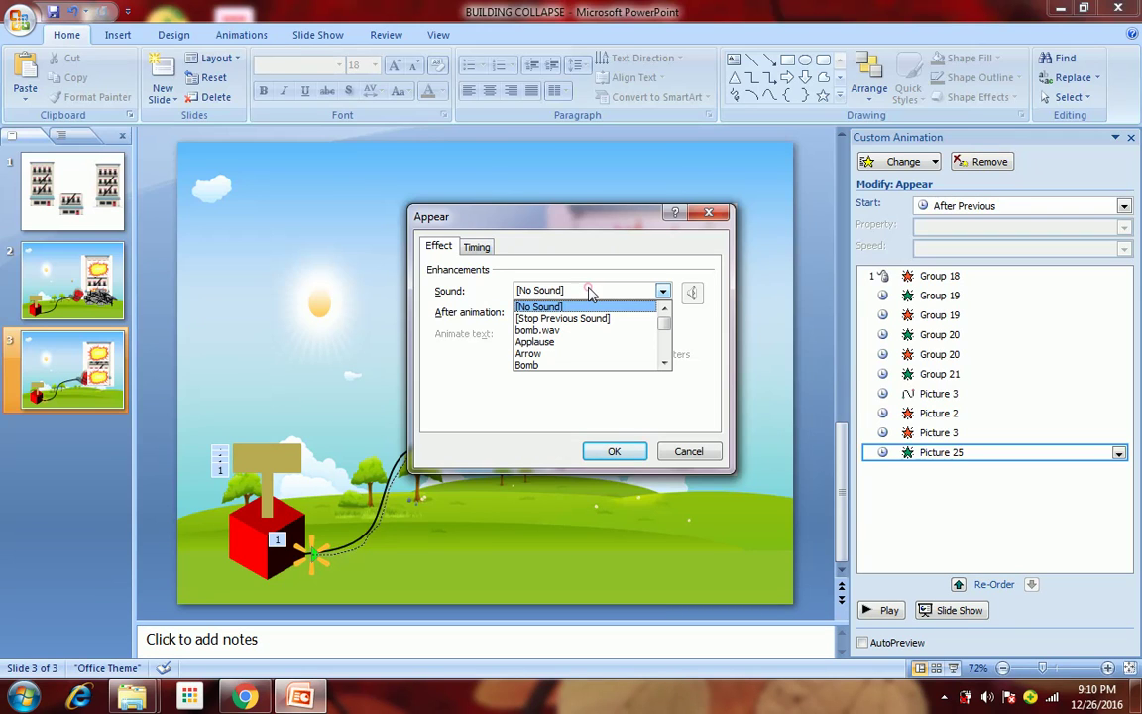
left_click(527, 365)
left_click(609, 451)
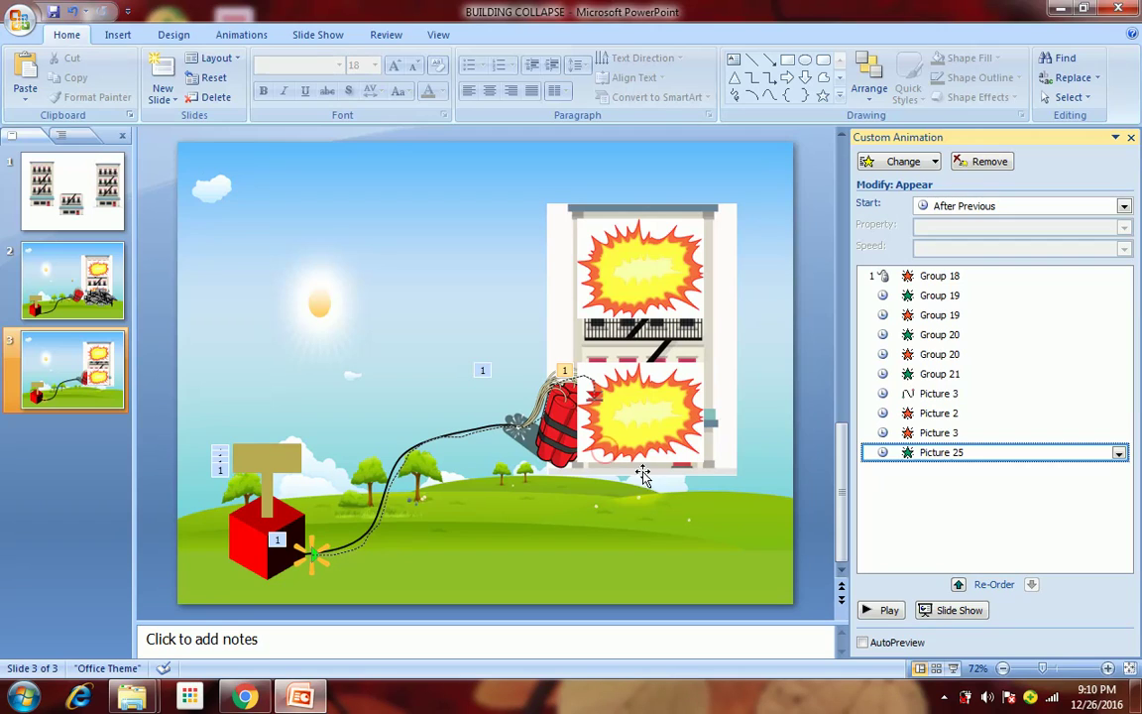
left_click(672, 500)
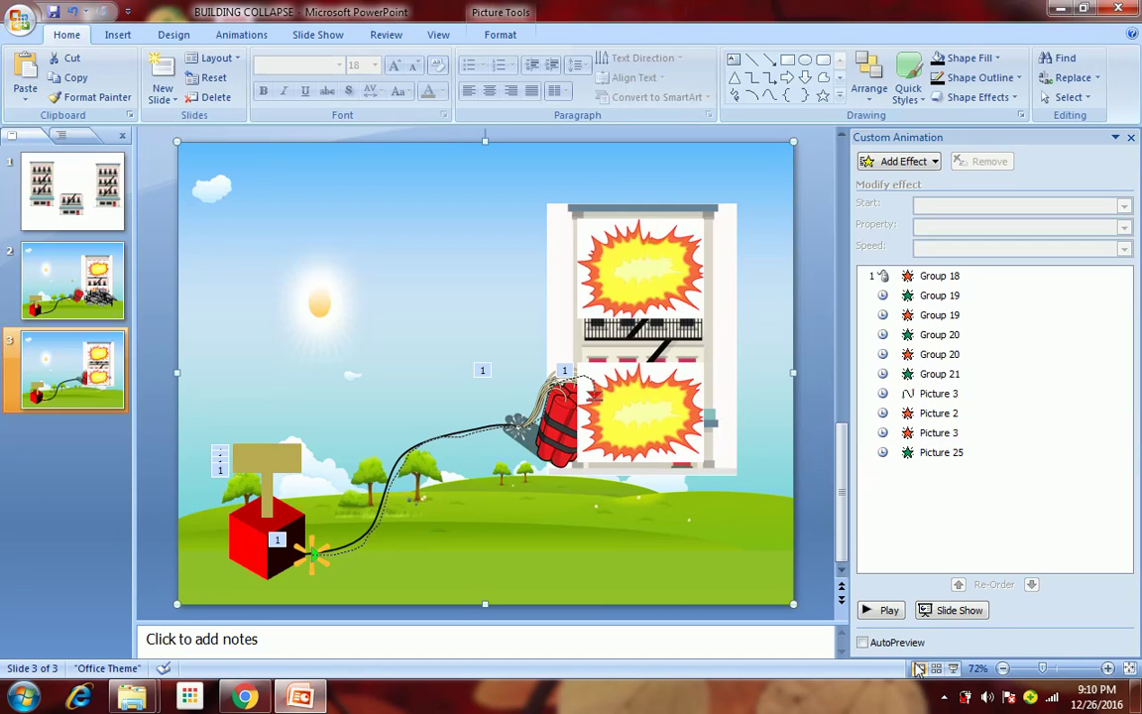
Step: Play slide 3 as a slide show to check the detonation sequence, and return to editing
left_click(954, 669)
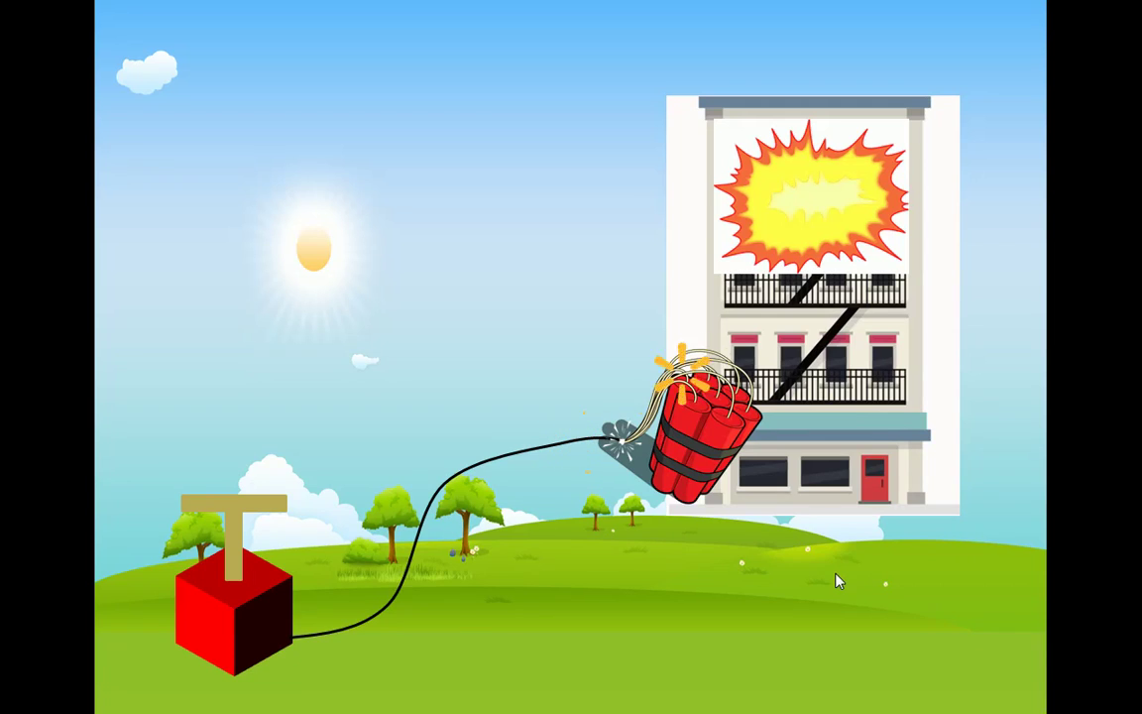
left_click(818, 509)
left_click(818, 509)
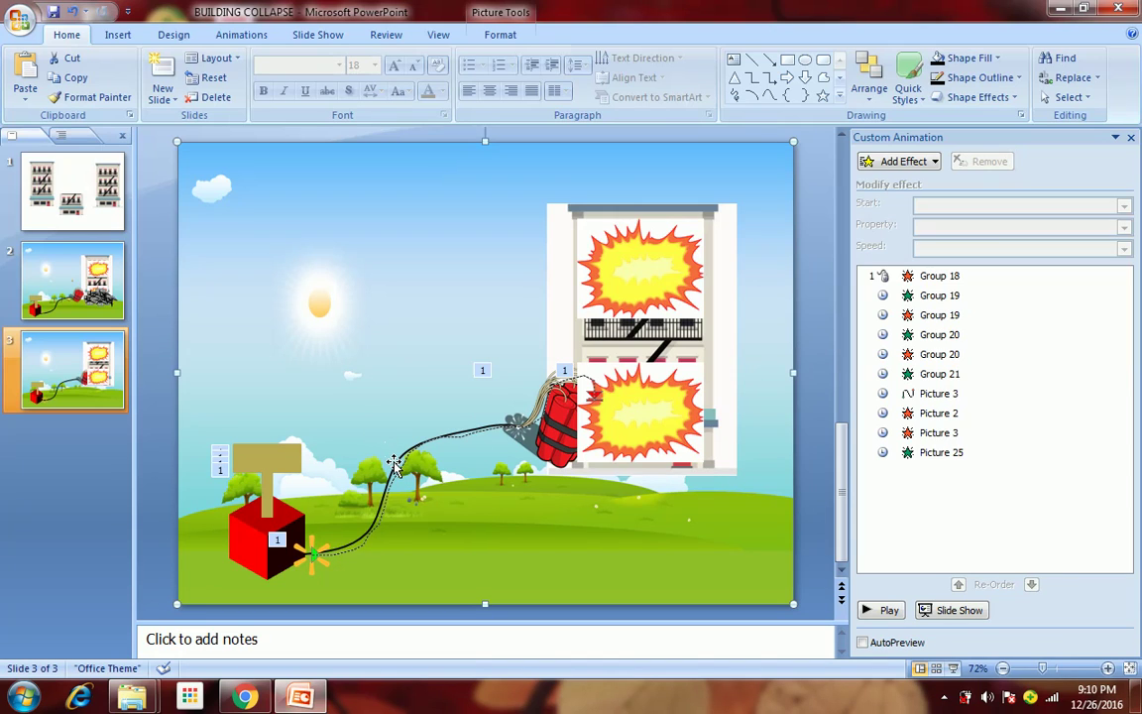
left_click(810, 394)
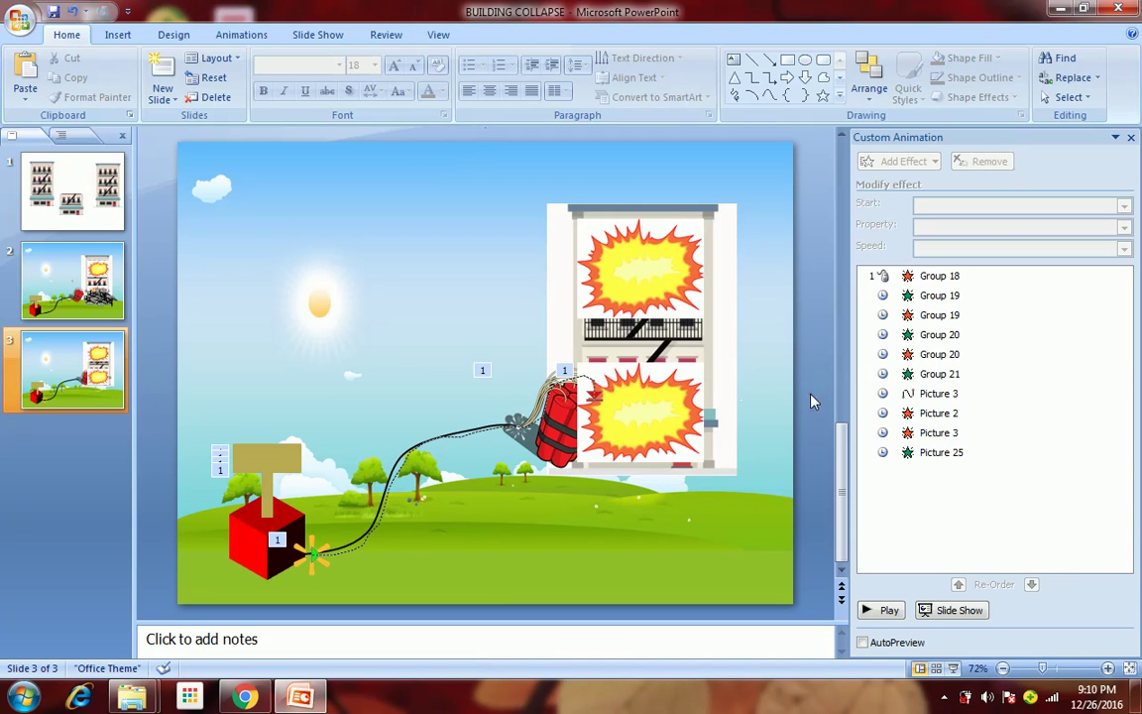
Step: Add a Disappear exit effect to the black wire and set it to start After Previous
left_click(396, 467)
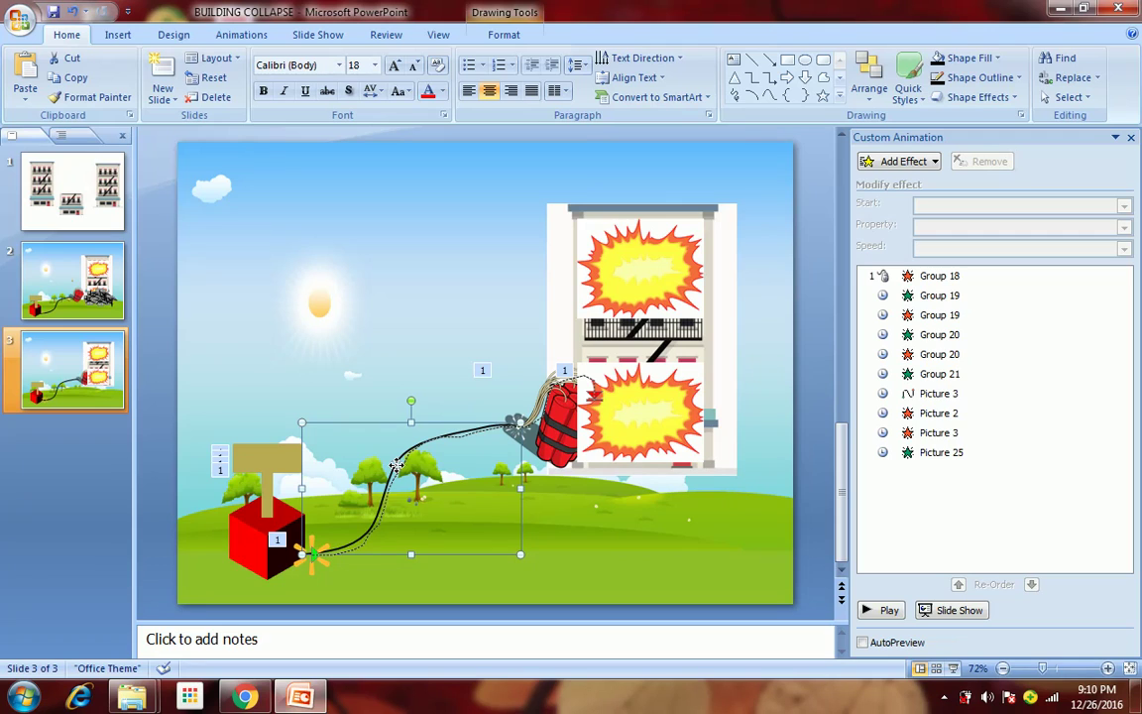
left_click(922, 161)
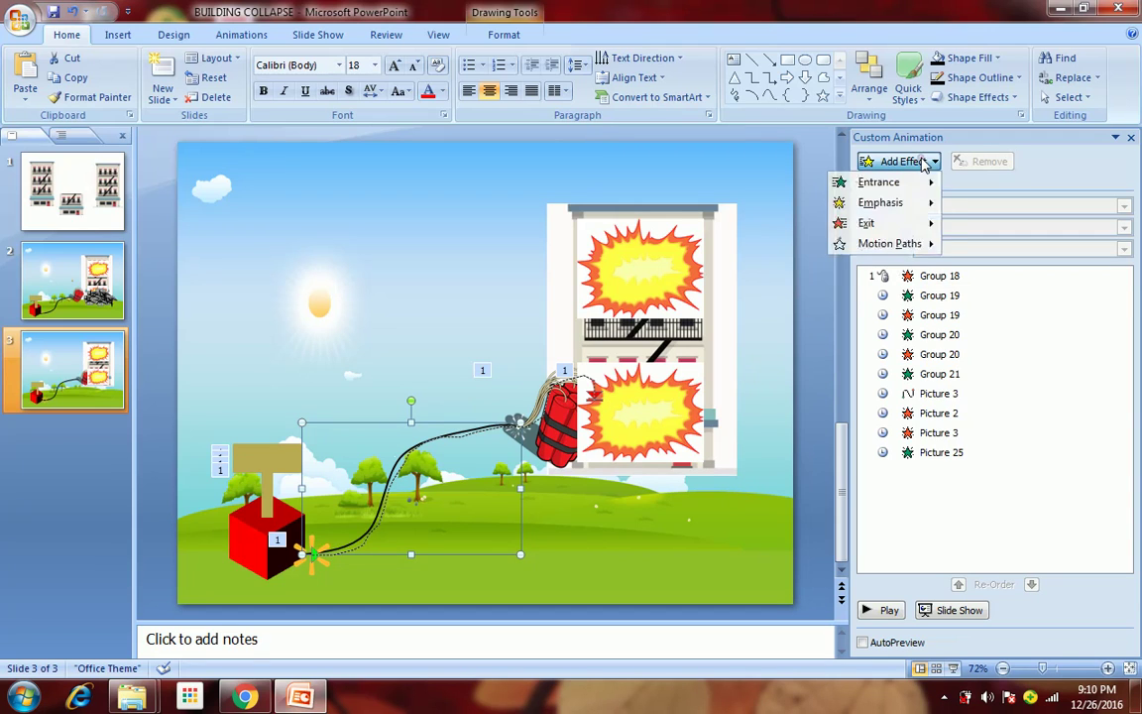
mouse_move(902, 226)
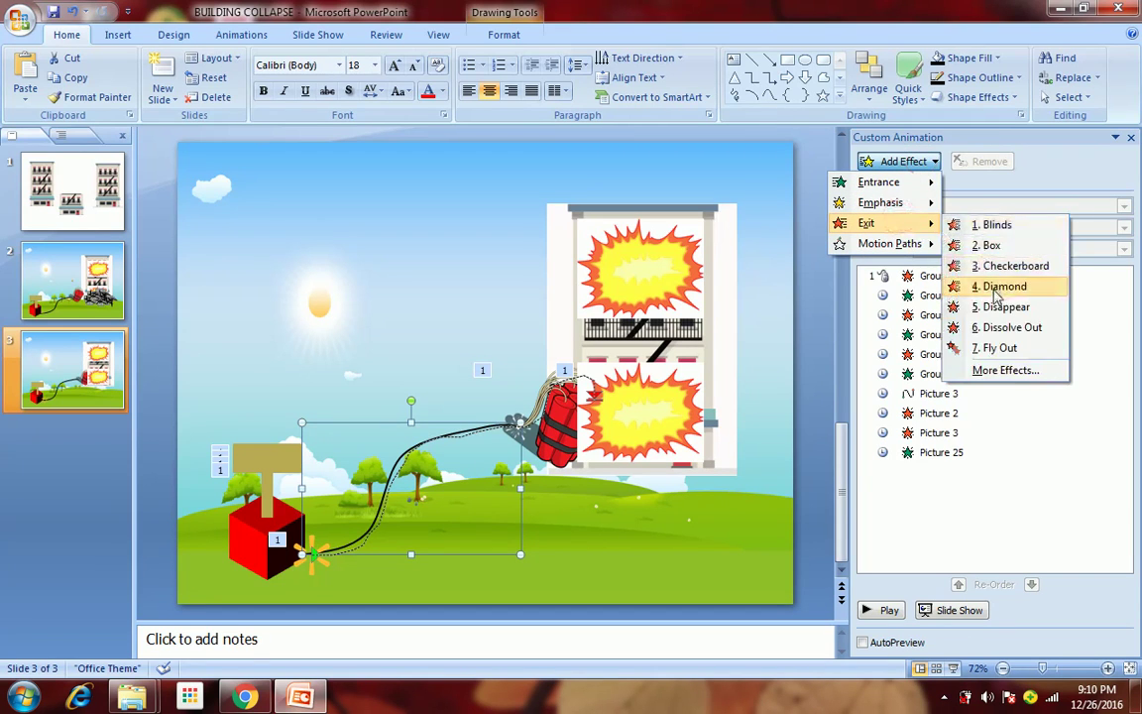
left_click(991, 304)
left_click(950, 205)
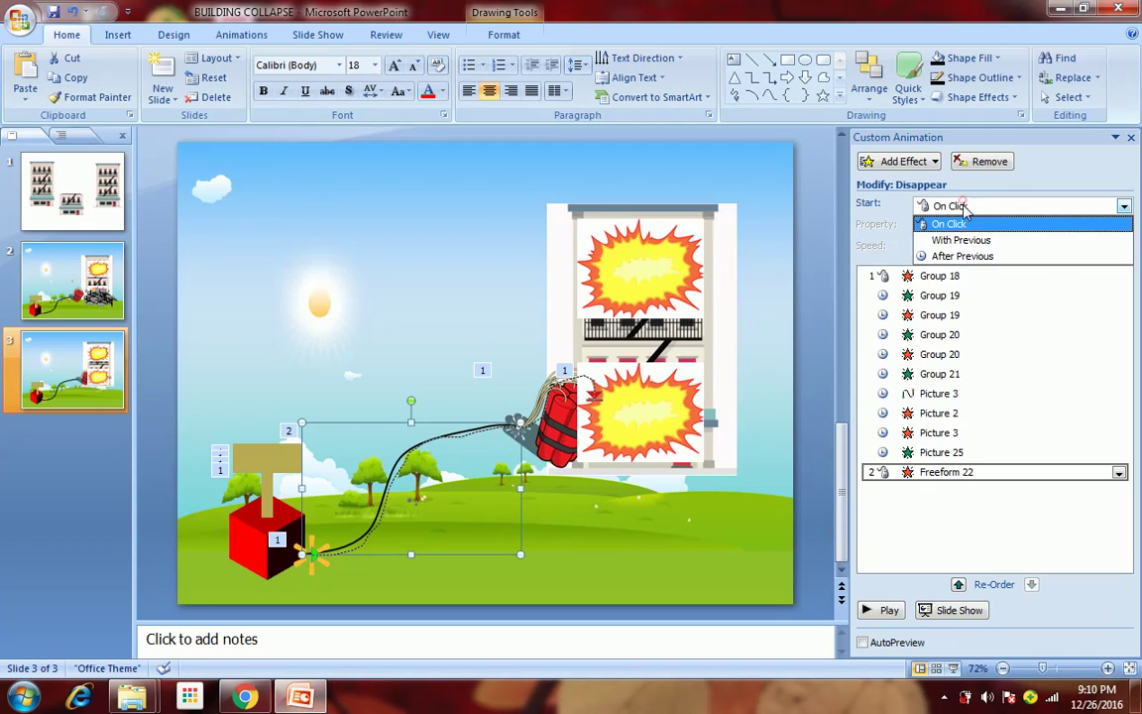
left_click(954, 254)
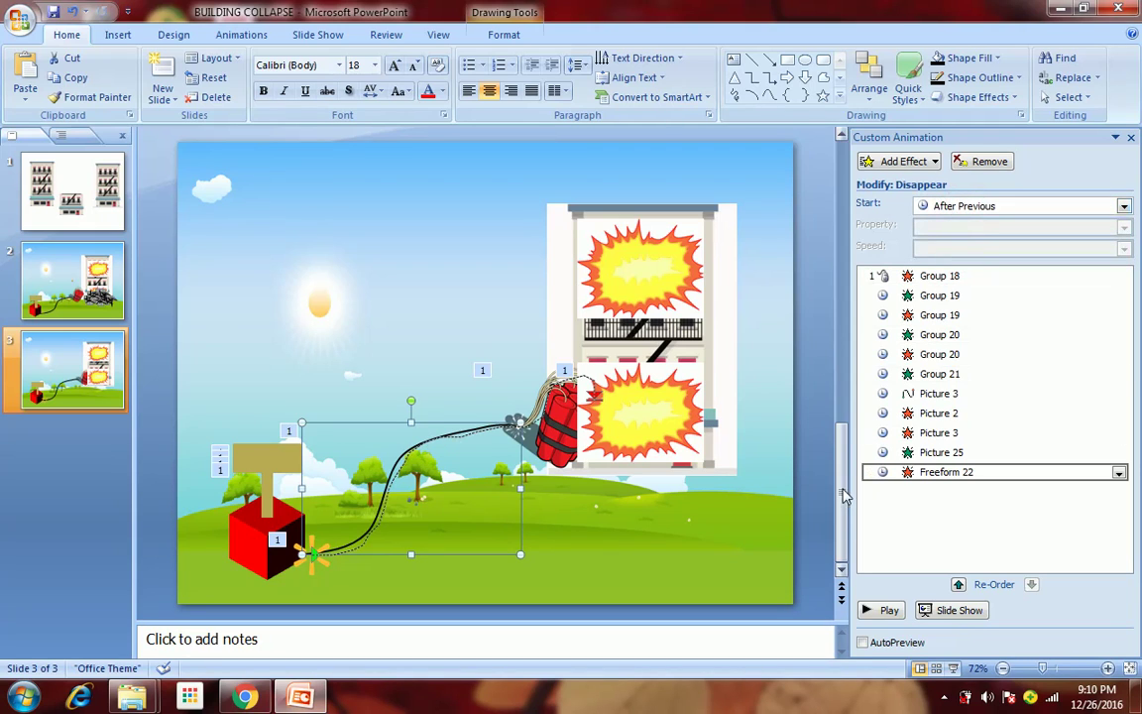
Step: Reorder the wire's Disappear effect to play directly after the dynamite's Disappear effect
left_click(557, 436)
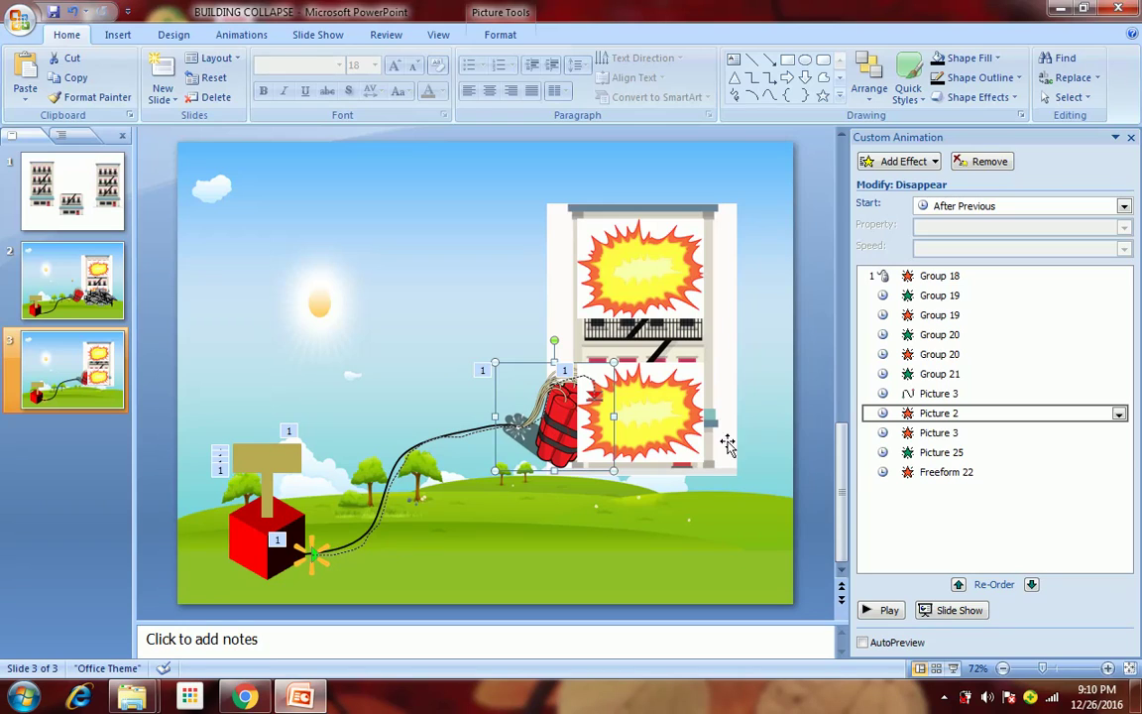
left_click_drag(985, 471, 978, 423)
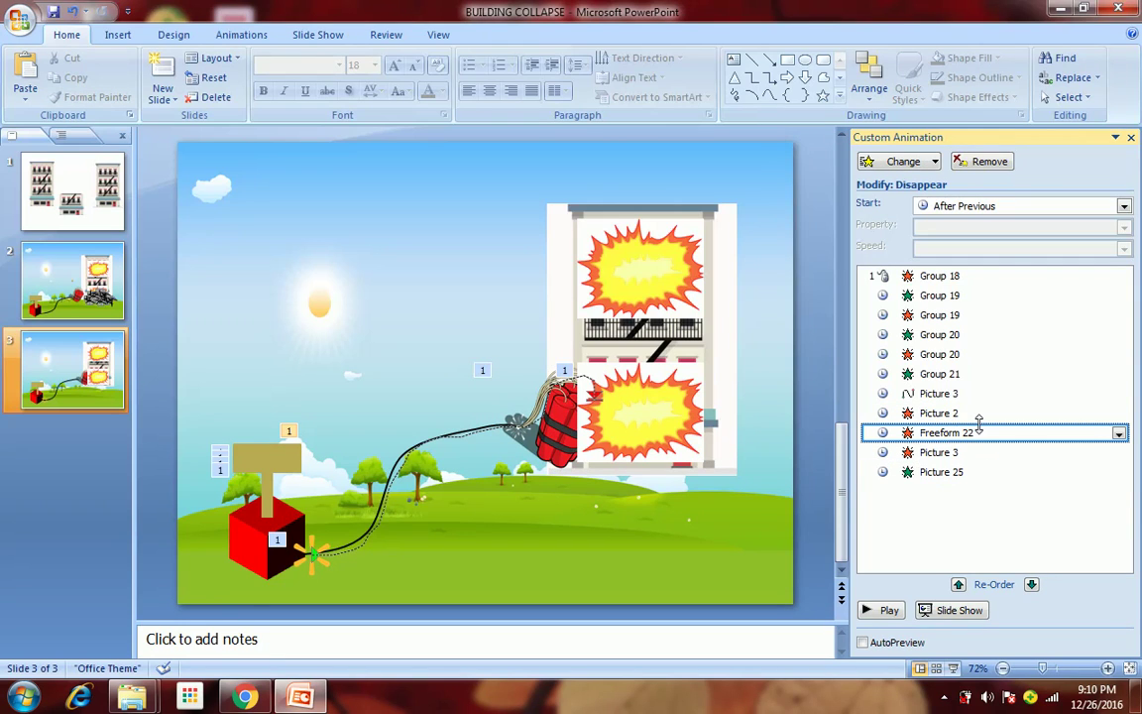
left_click(763, 319)
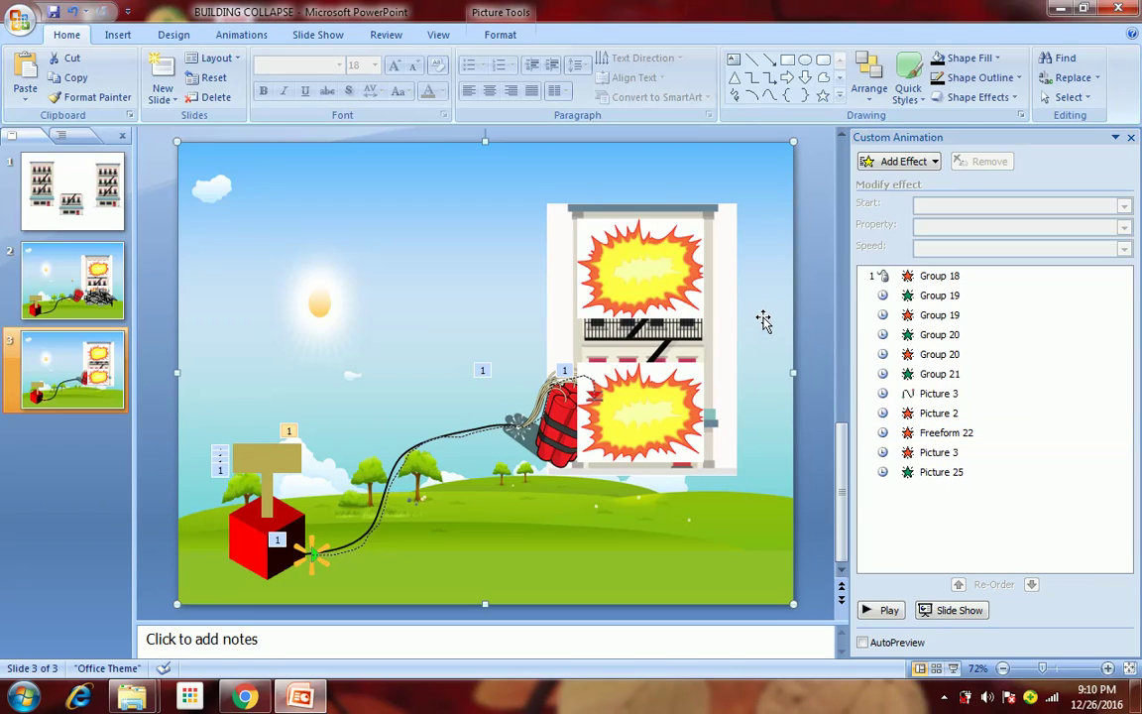
Step: Insert the Grenade-SoundBible sound file from the BUILDING BLAST folder under D:\Presentation, set to start When Clicked
left_click(654, 406)
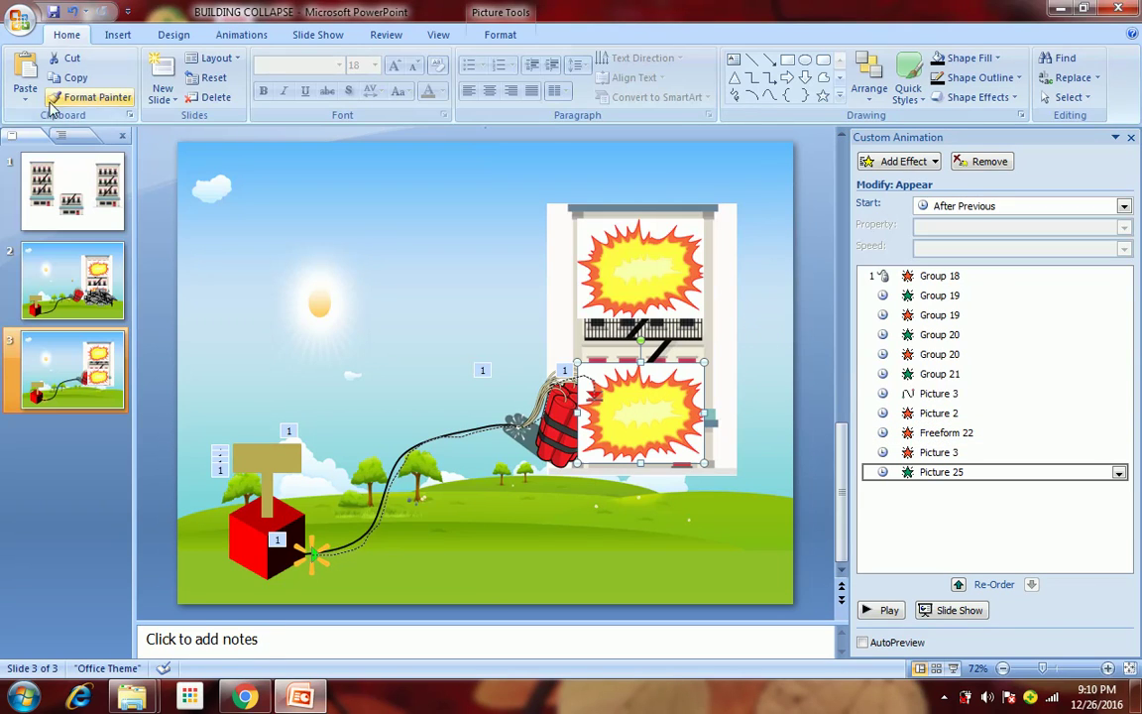
left_click(112, 35)
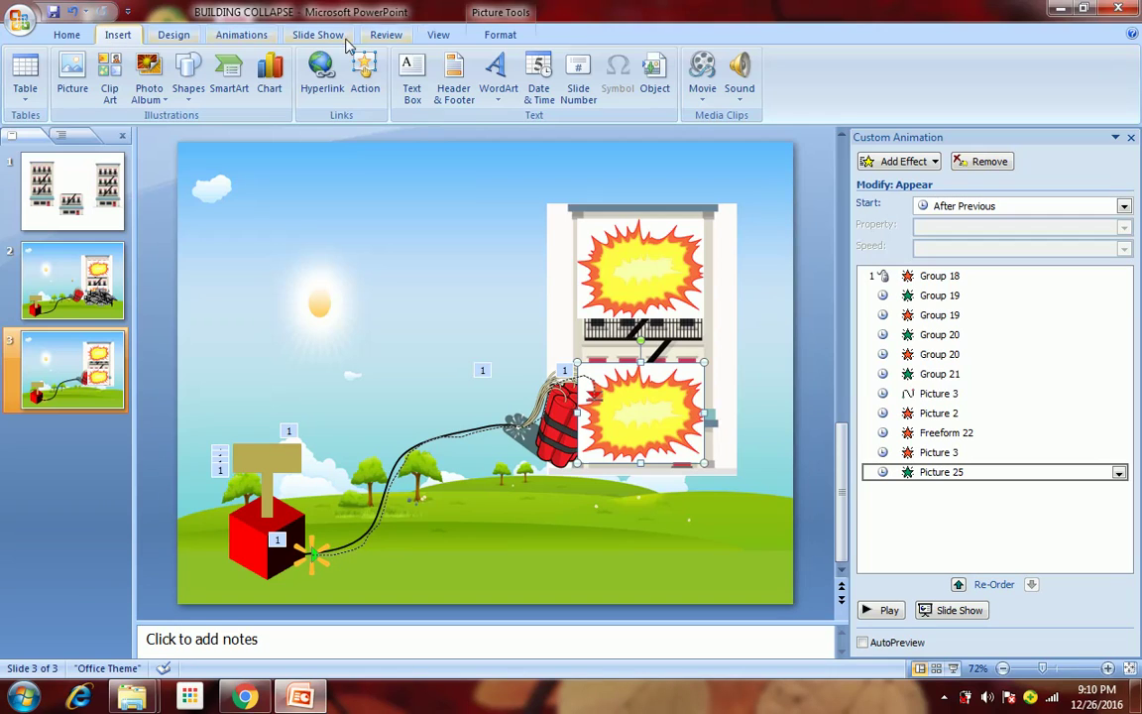
left_click(739, 92)
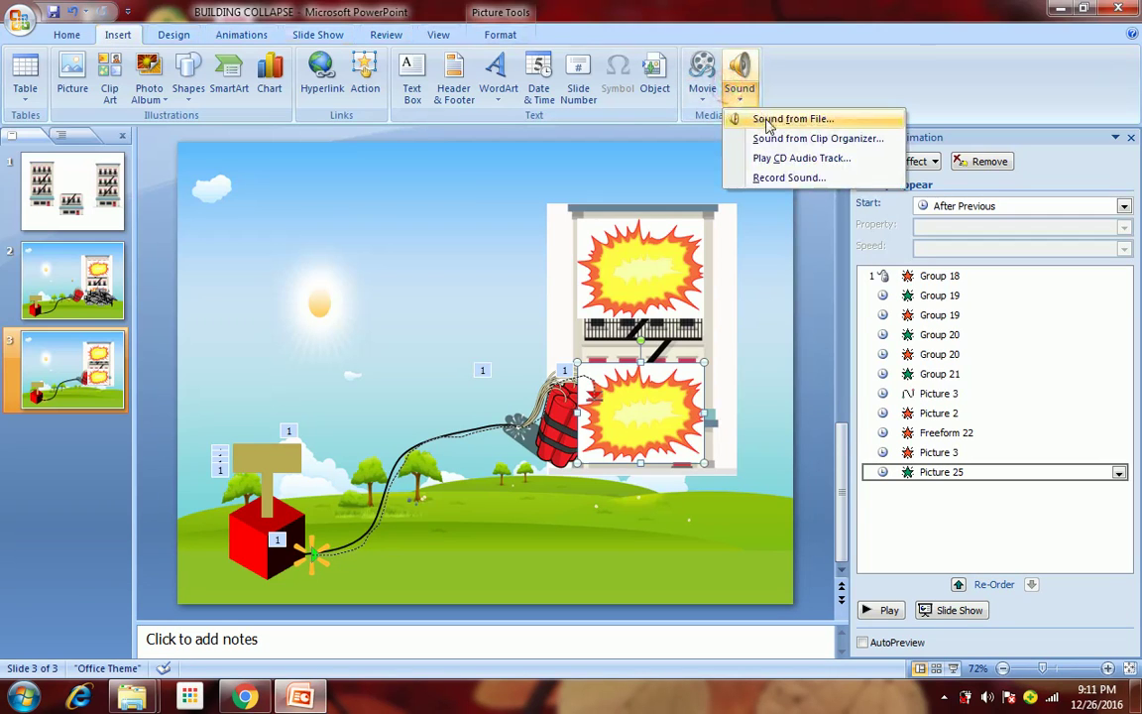
left_click(791, 119)
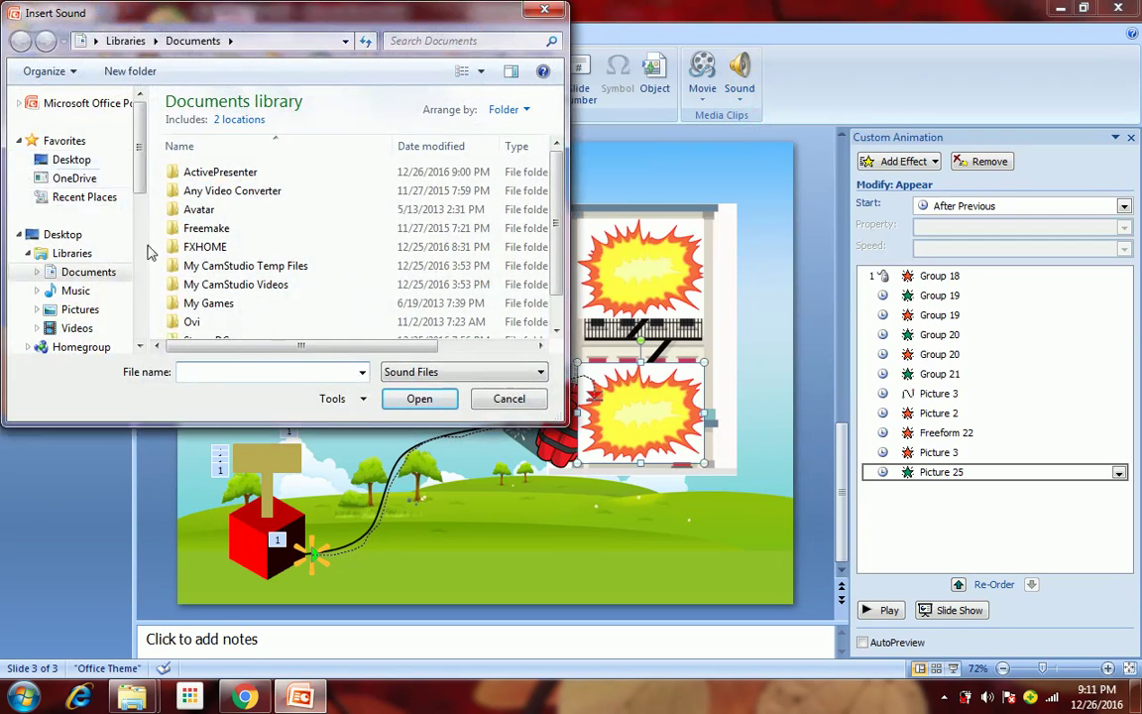
left_click(75, 161)
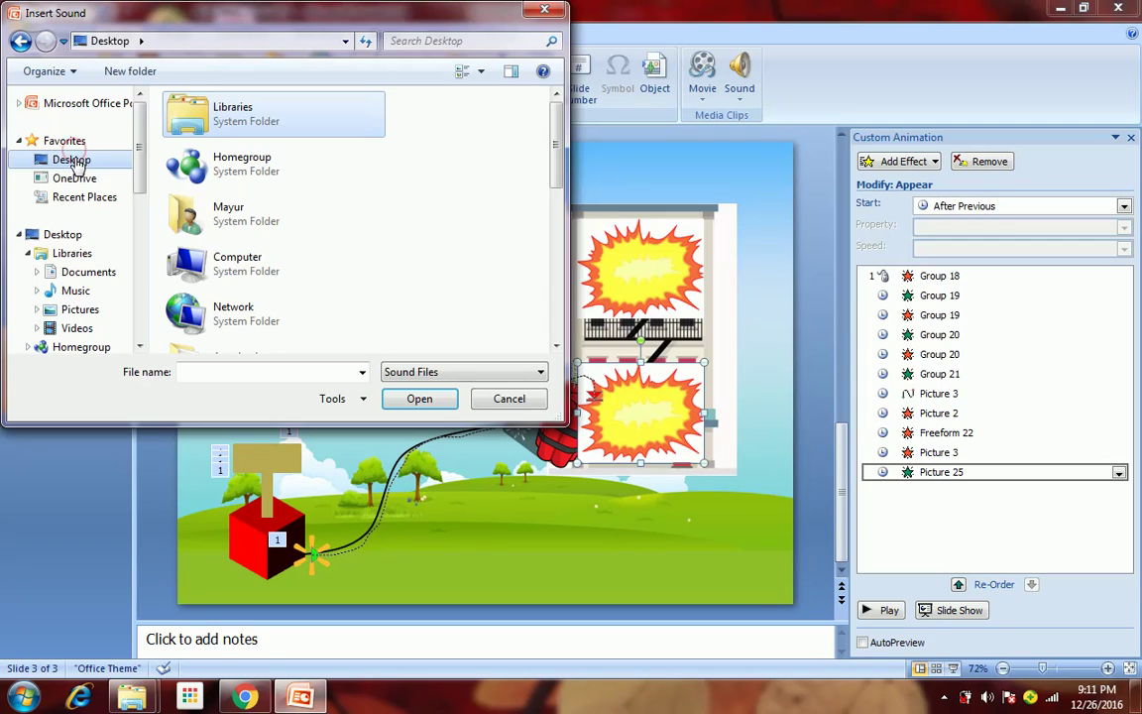
double_click(228, 264)
double_click(226, 179)
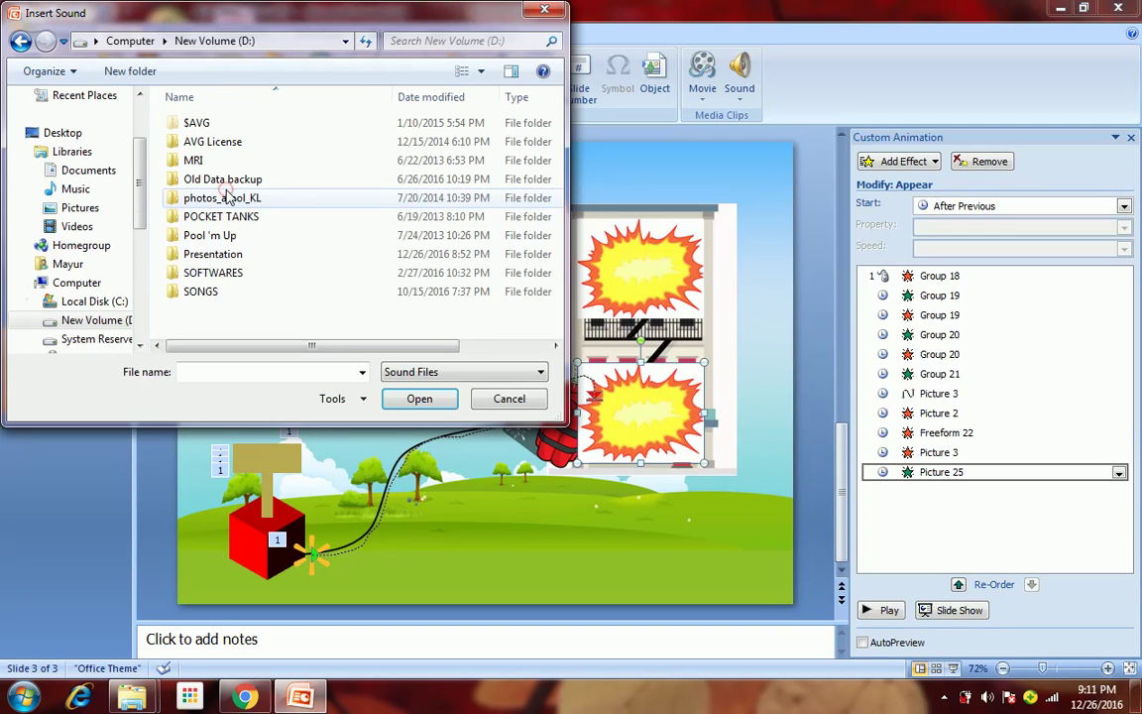
double_click(199, 254)
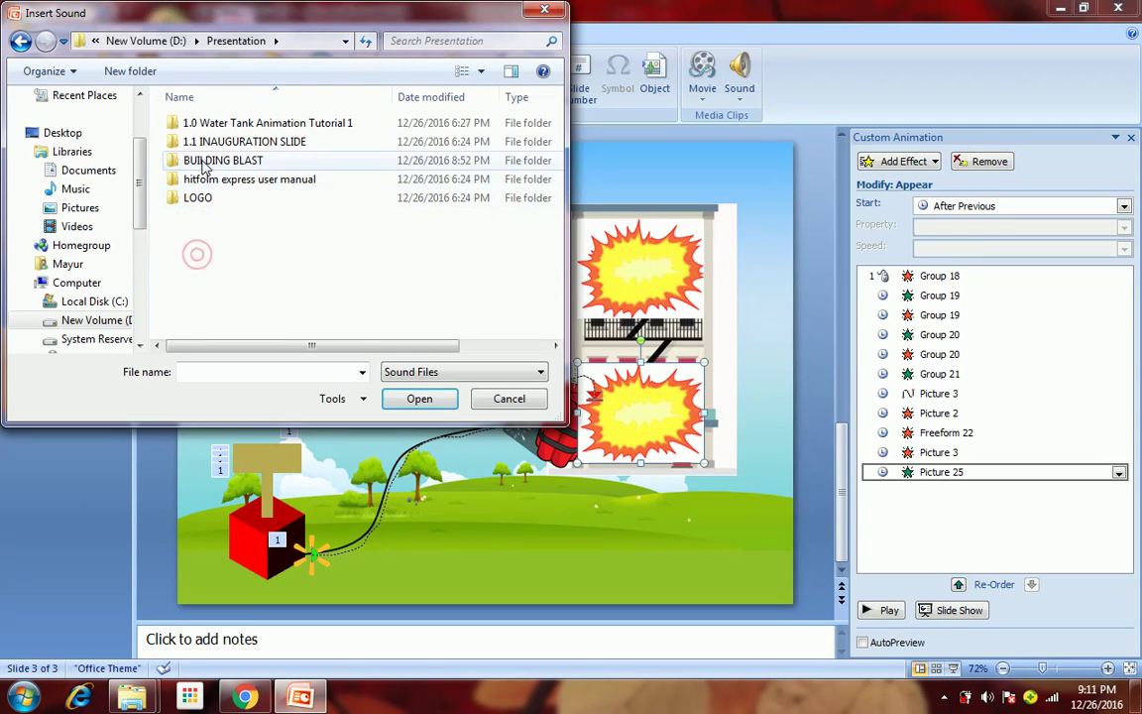
double_click(205, 161)
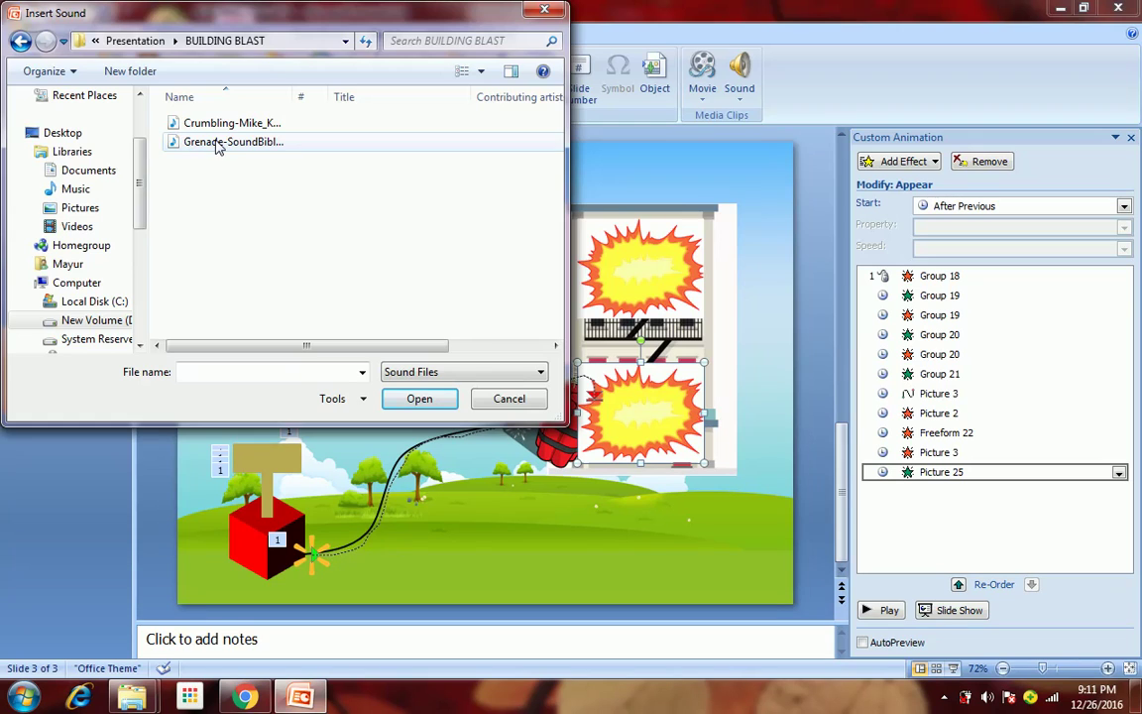
double_click(217, 143)
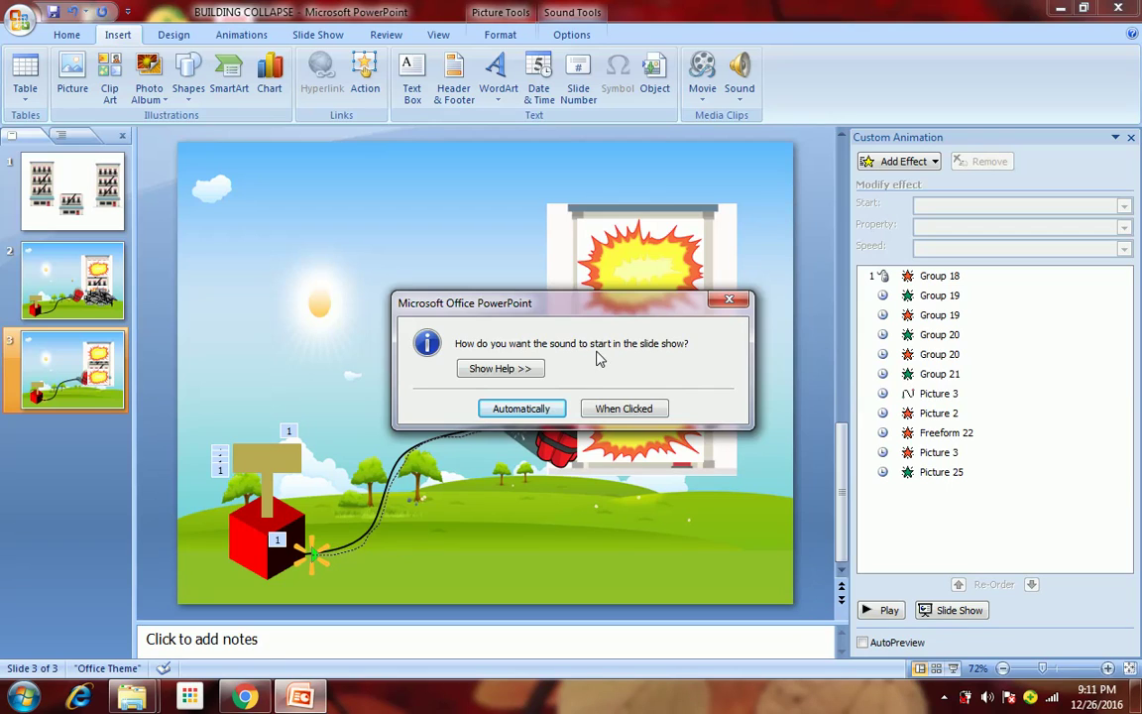
left_click(624, 408)
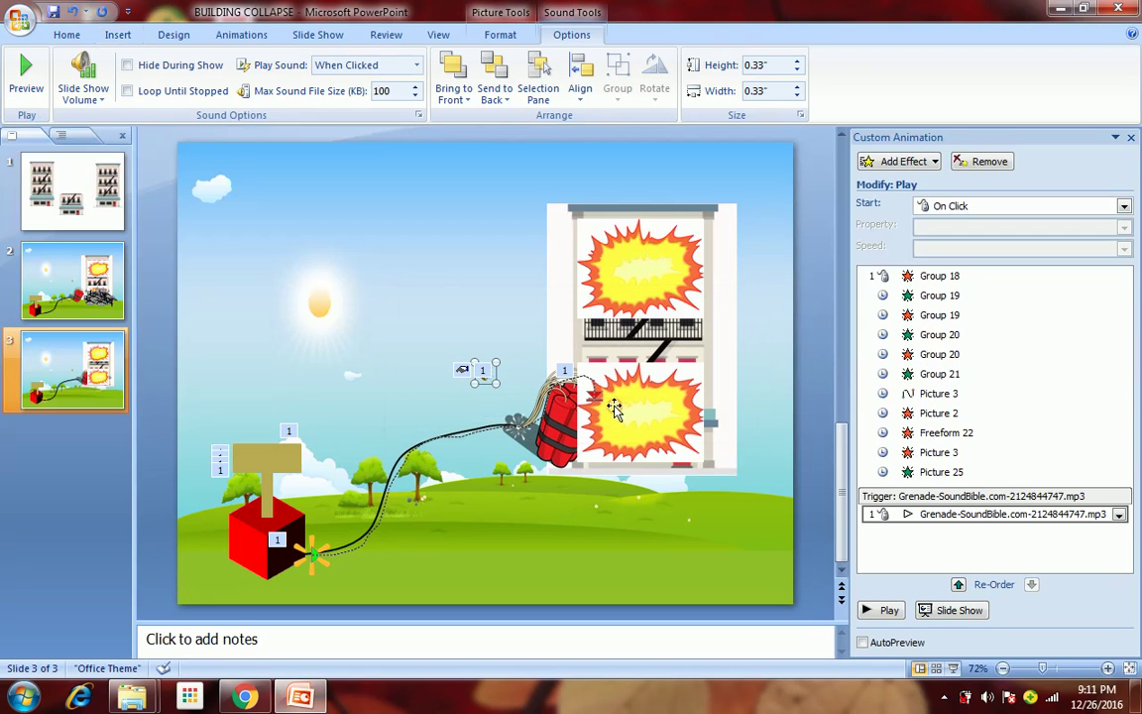
Step: Set the grenade sound to start With Previous and hide its sound icon during the slide show
left_click(1053, 211)
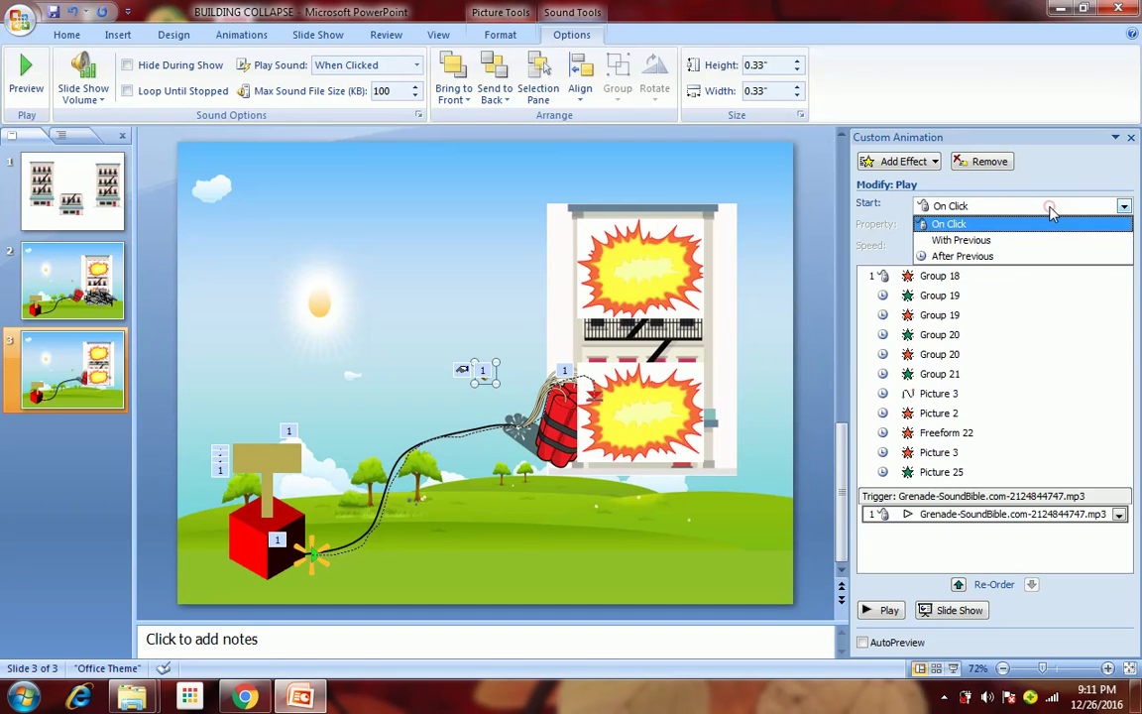
left_click(1008, 242)
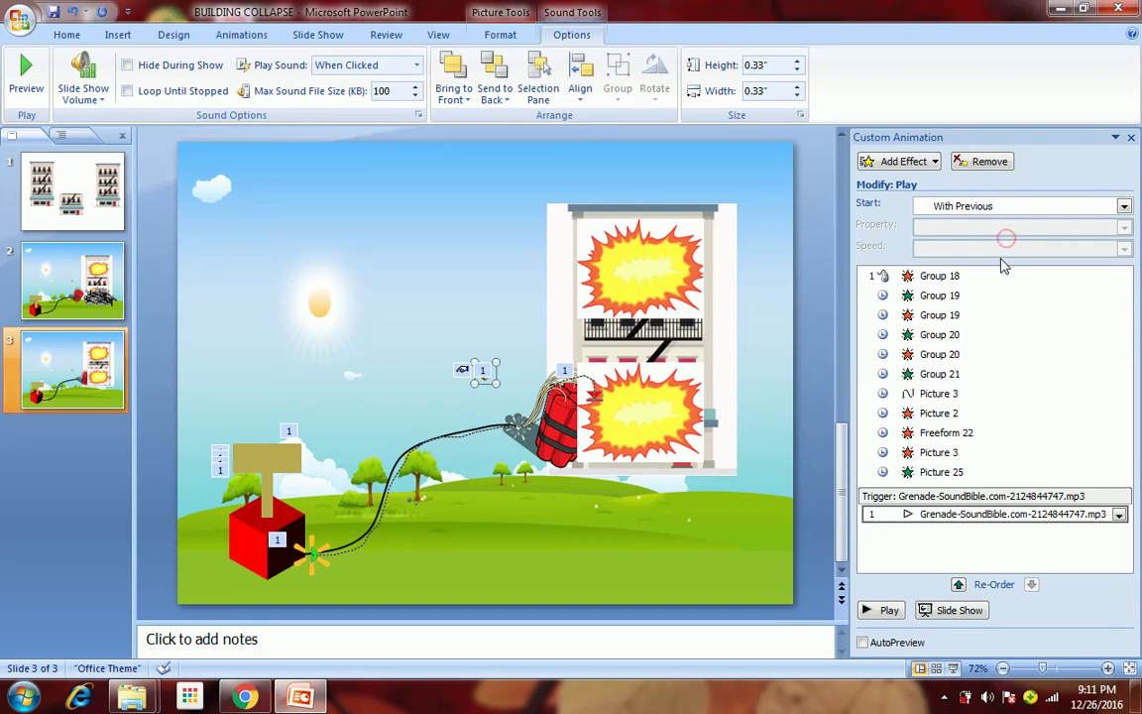
double_click(962, 515)
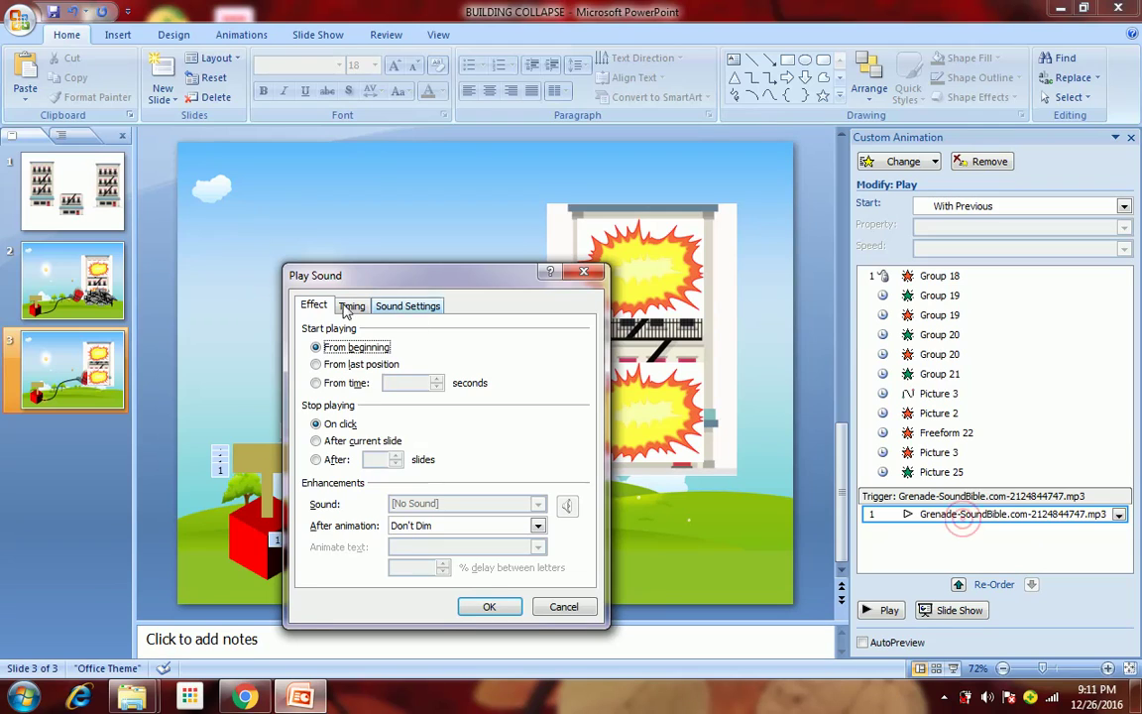
left_click(426, 306)
left_click_drag(441, 277, 840, 225)
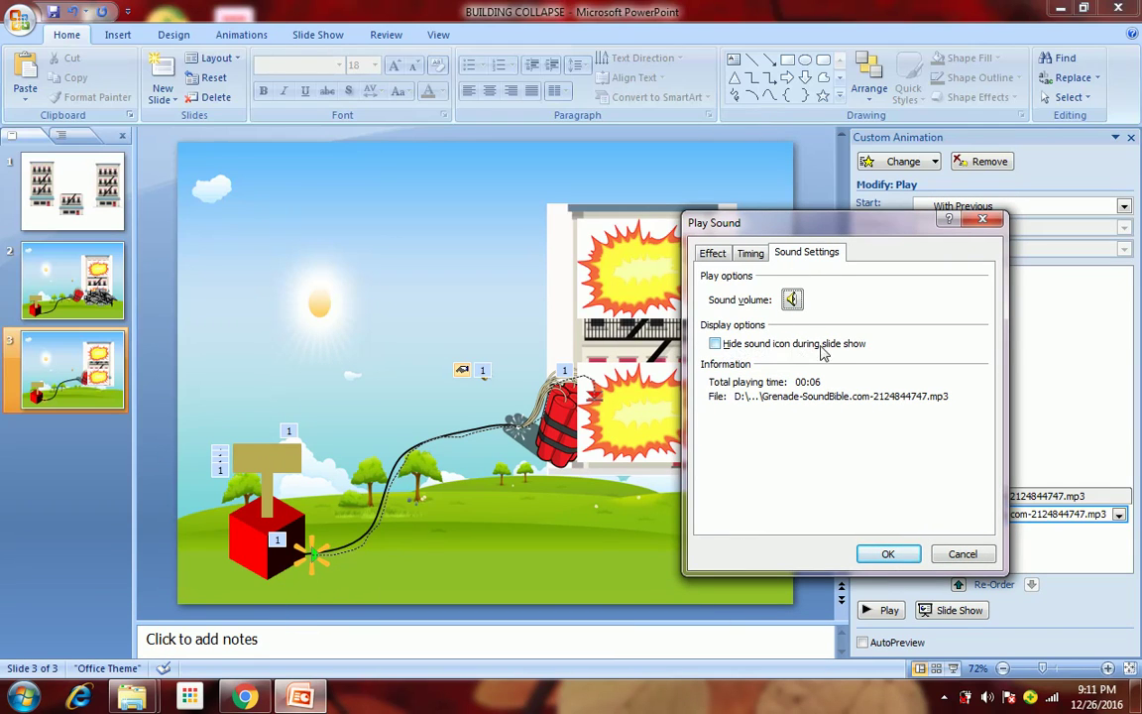
left_click(715, 345)
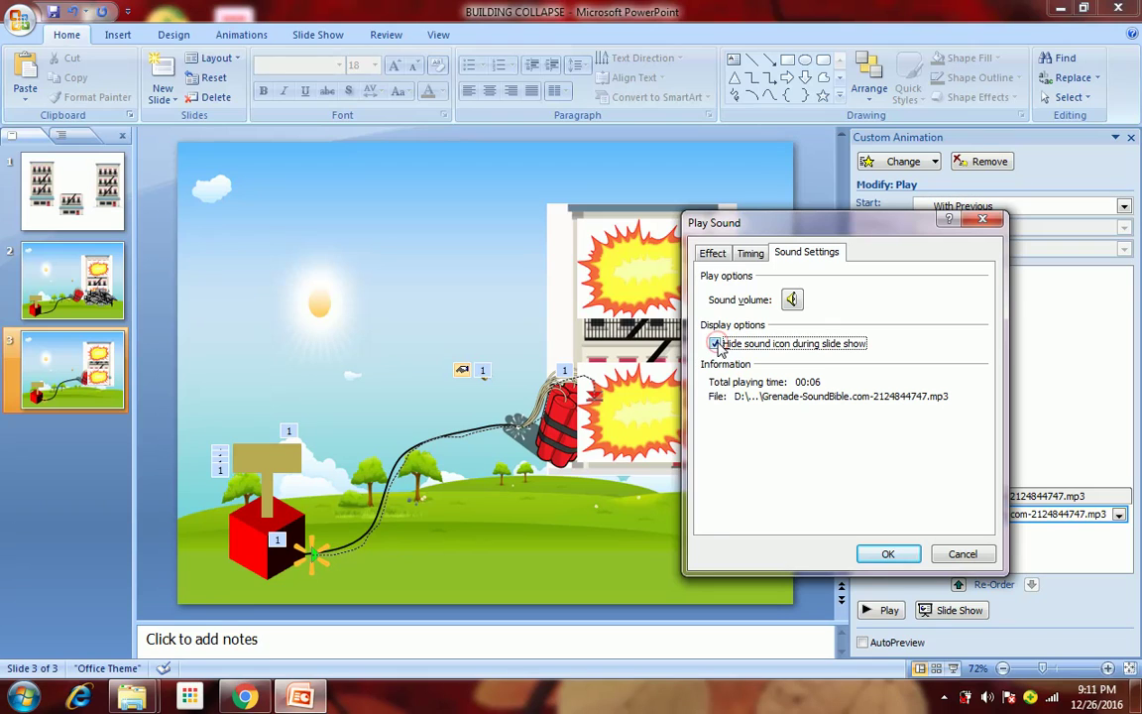
left_click(898, 554)
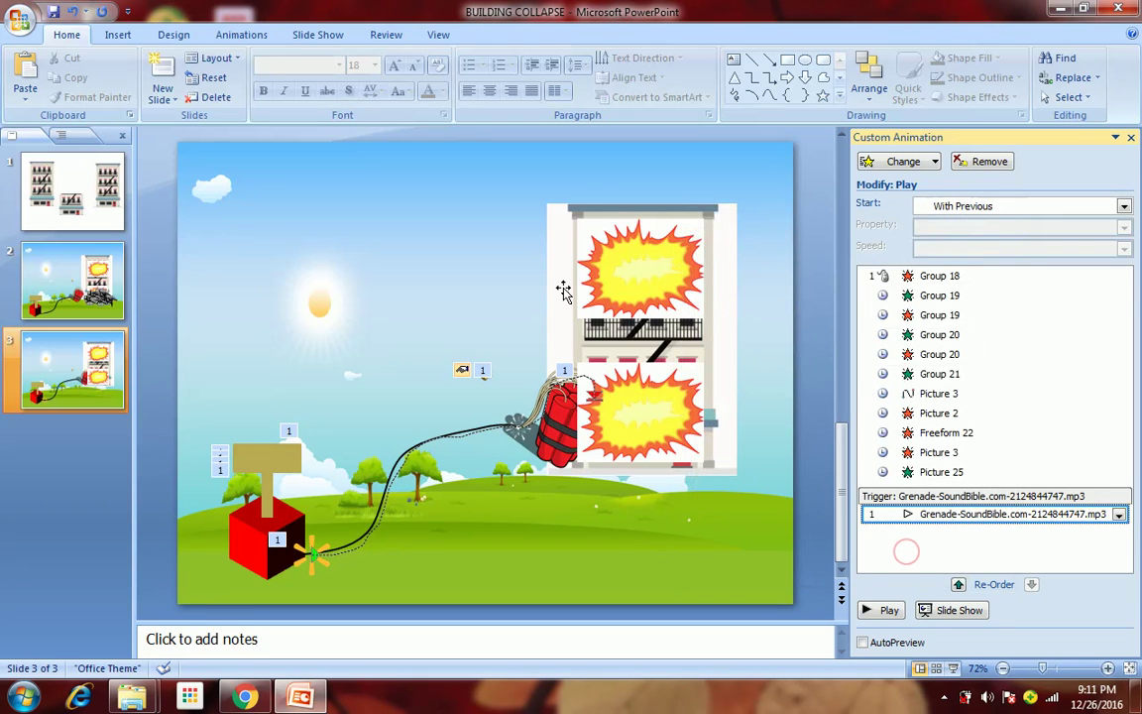
Step: Enlarge the grenade sound's icon on the slide, and undo the resize
left_click(422, 306)
left_click(482, 372)
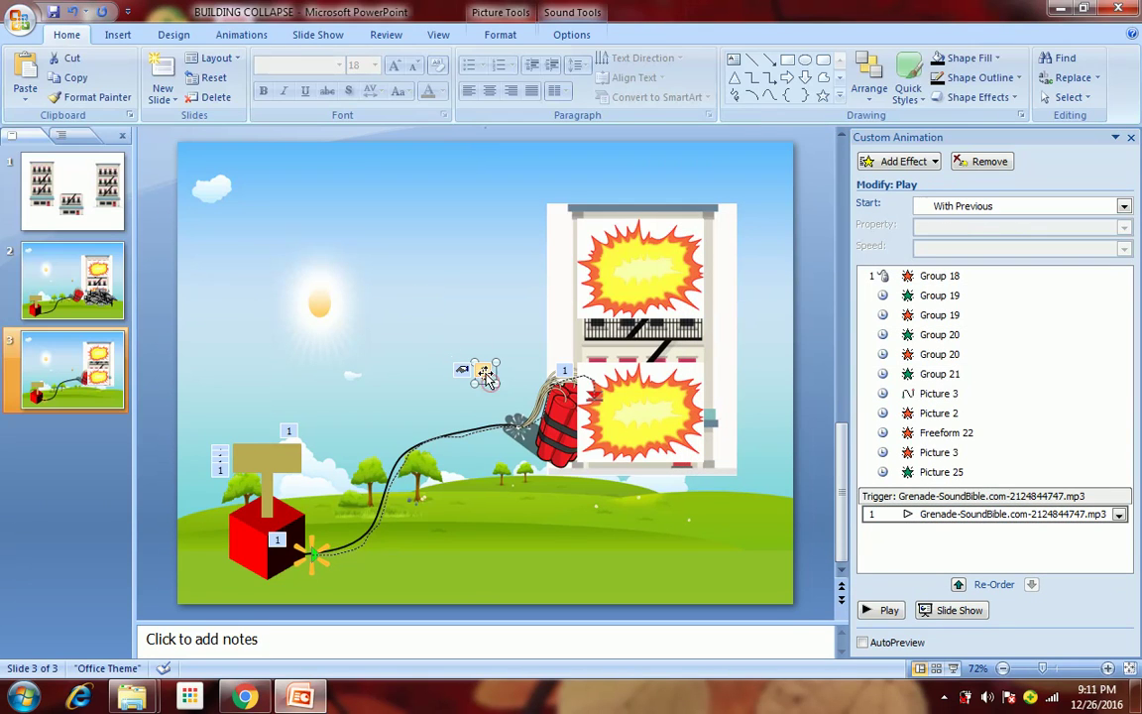
left_click_drag(492, 385, 474, 320)
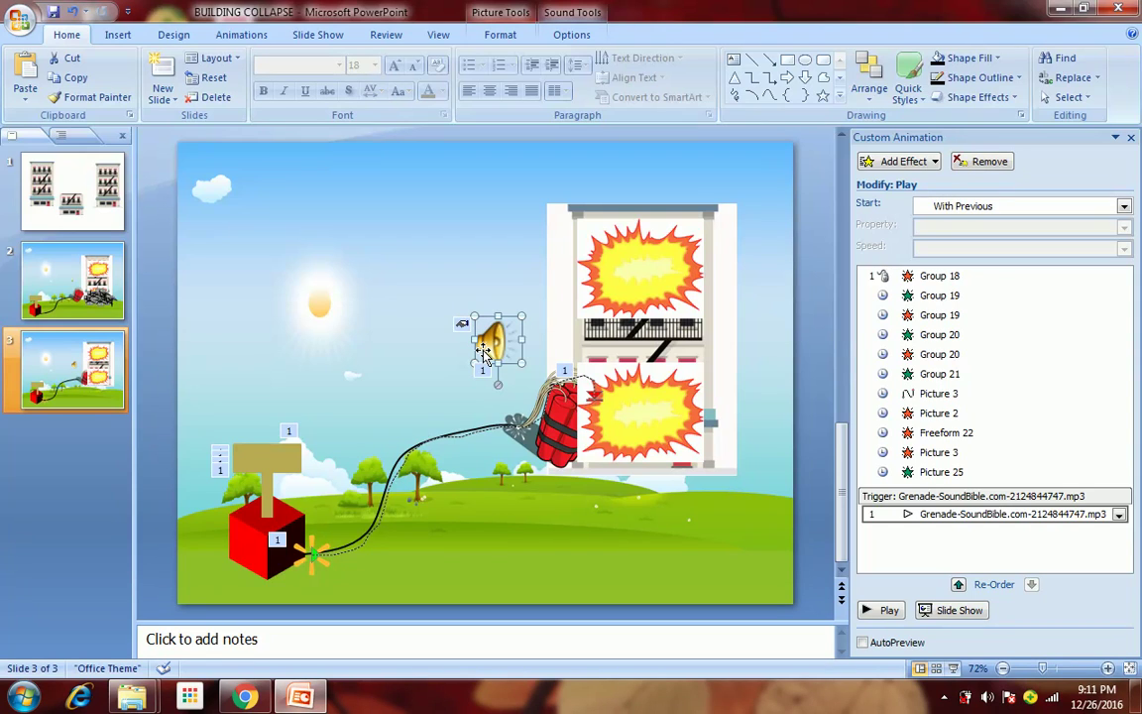
key("ctrl+z")
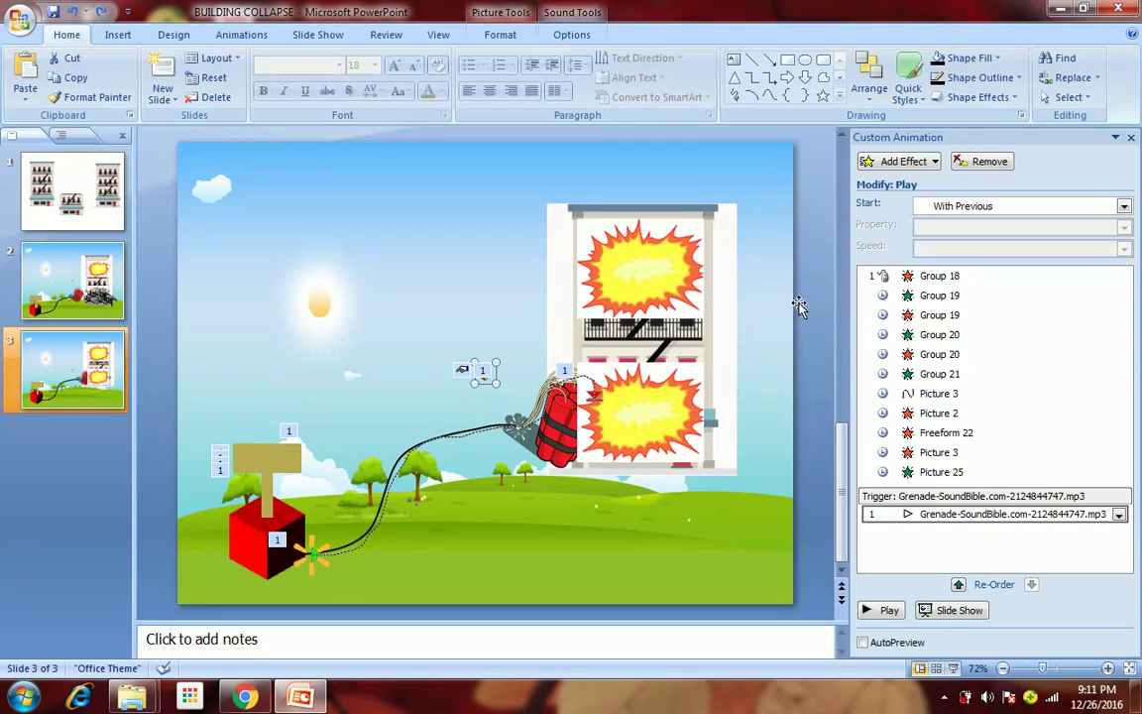
Step: Add a Disappear exit effect to the lower explosion
left_click(665, 416)
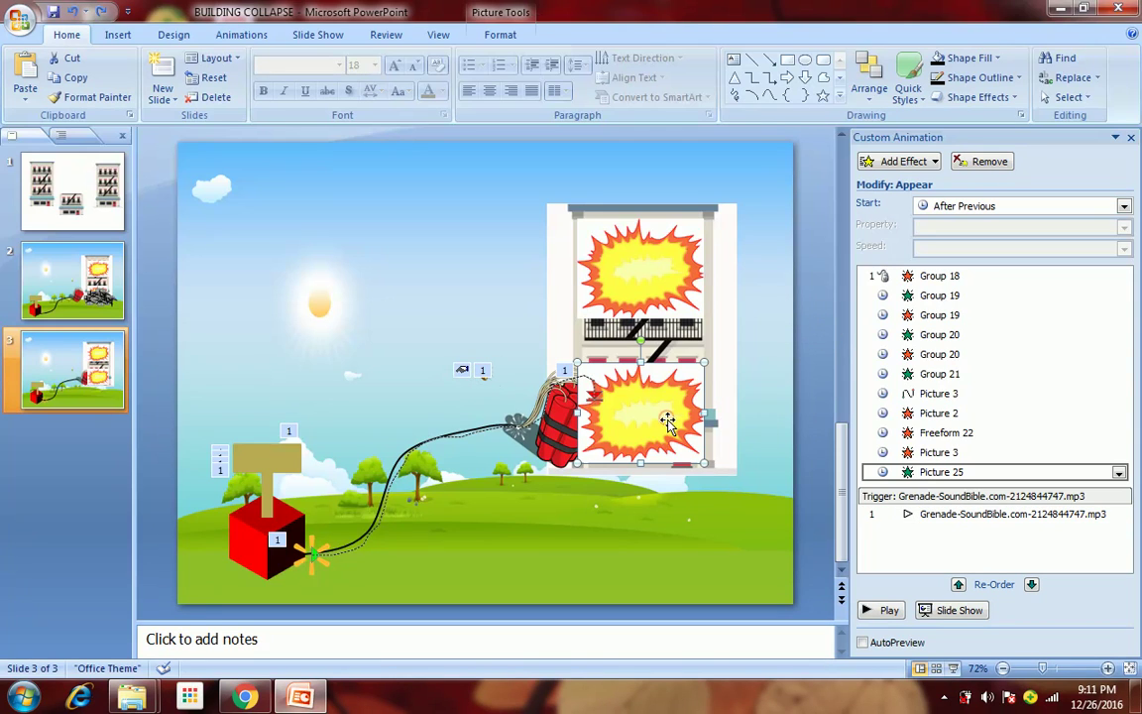
left_click(904, 160)
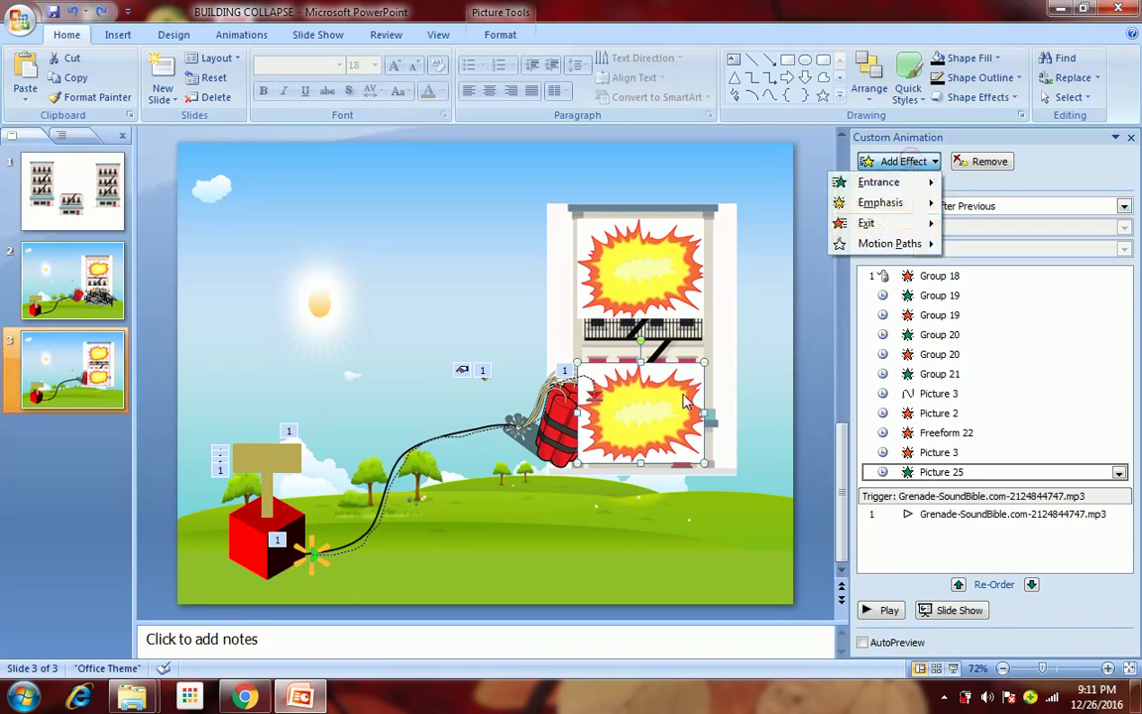
mouse_move(858, 224)
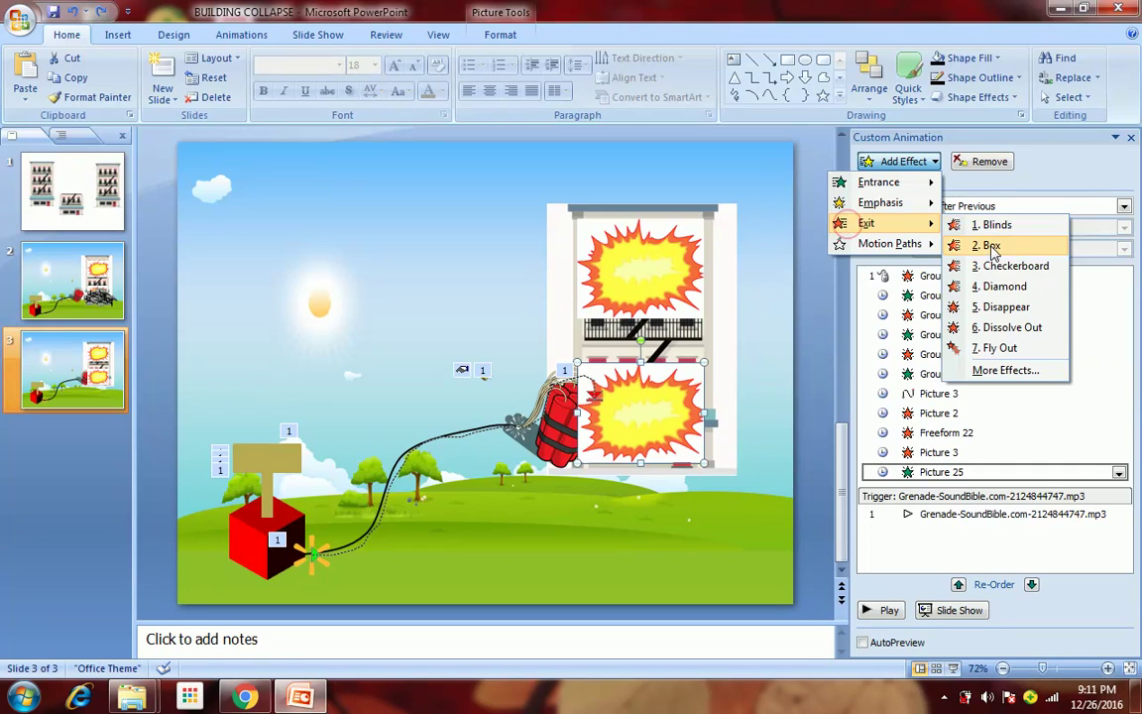
left_click(1001, 308)
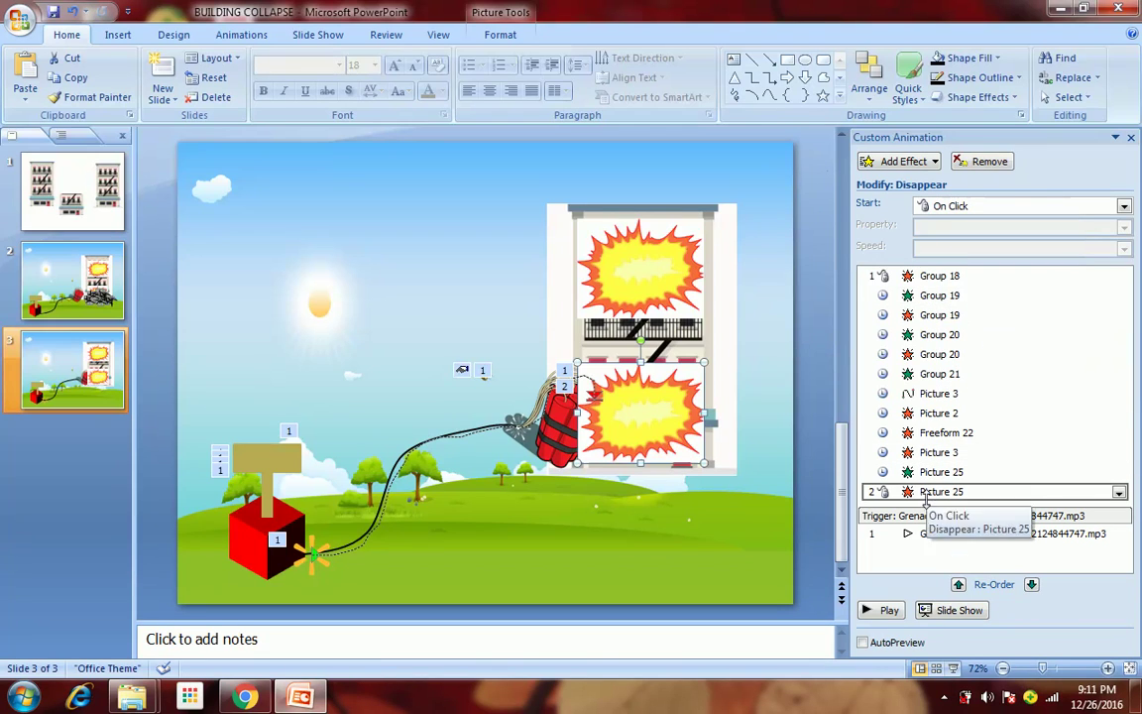
Step: Reorder the grenade sound between the lower explosion's Appear and Disappear effects, and set the Disappear effect to start After Previous
left_click_drag(936, 532, 923, 488)
left_click(920, 511)
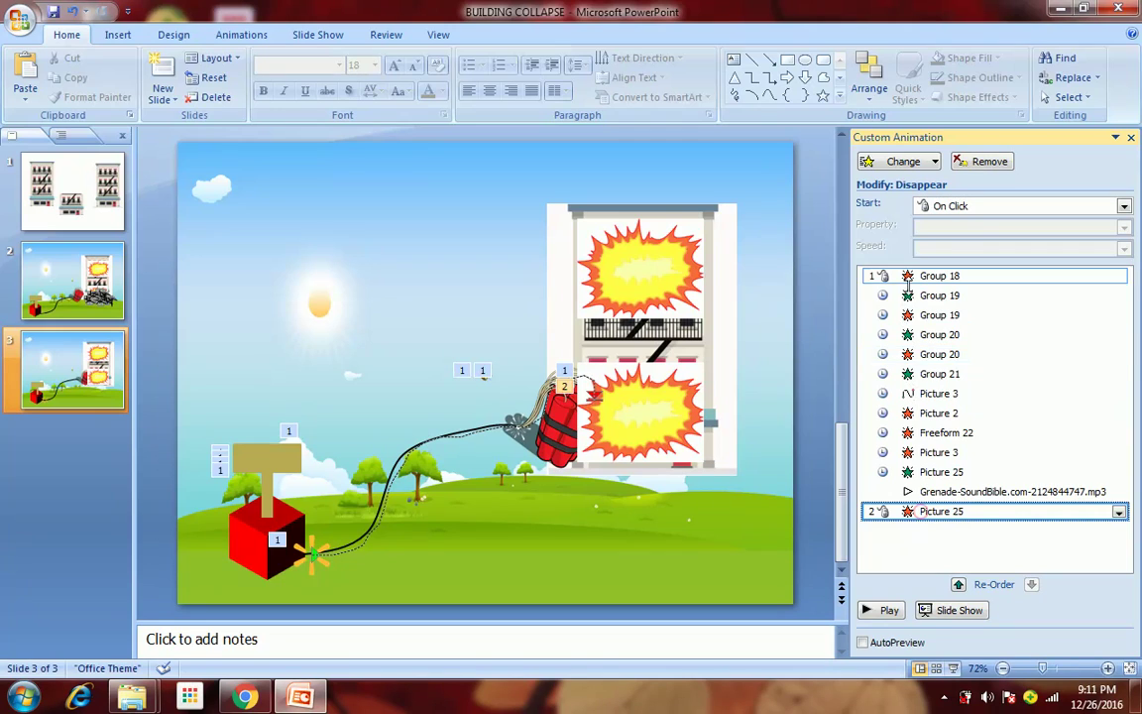
left_click(971, 205)
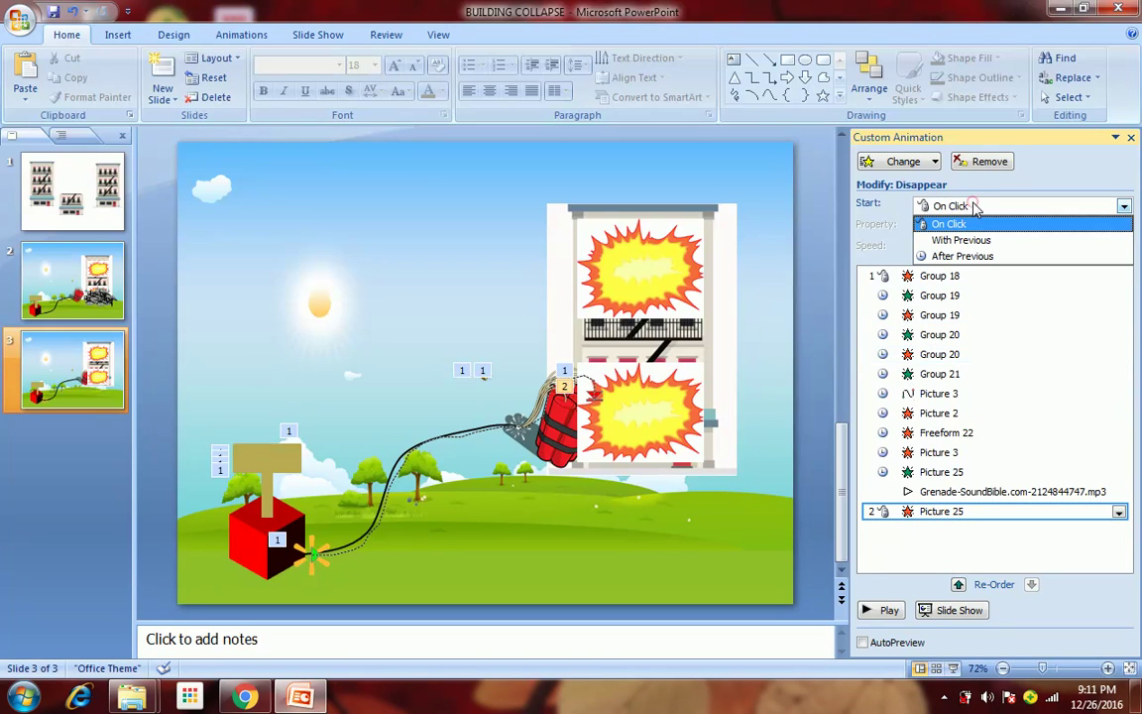
left_click(961, 256)
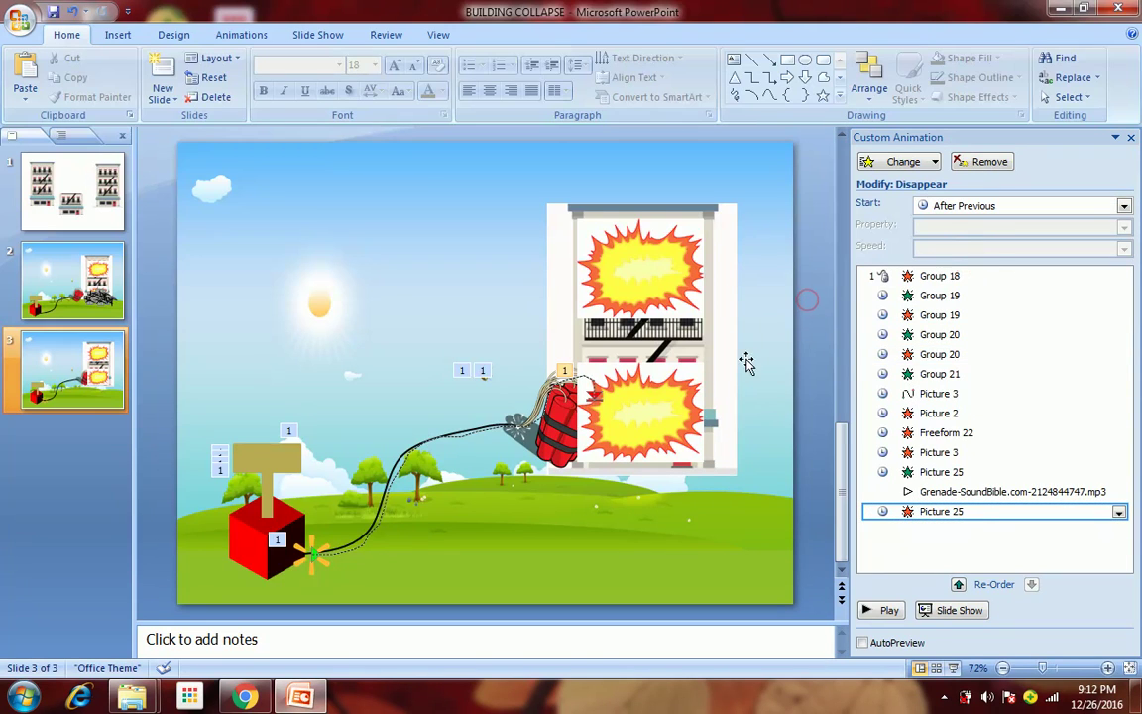
Step: Add an Appear entrance effect to the upper explosion and set it to start After Previous
left_click(660, 282)
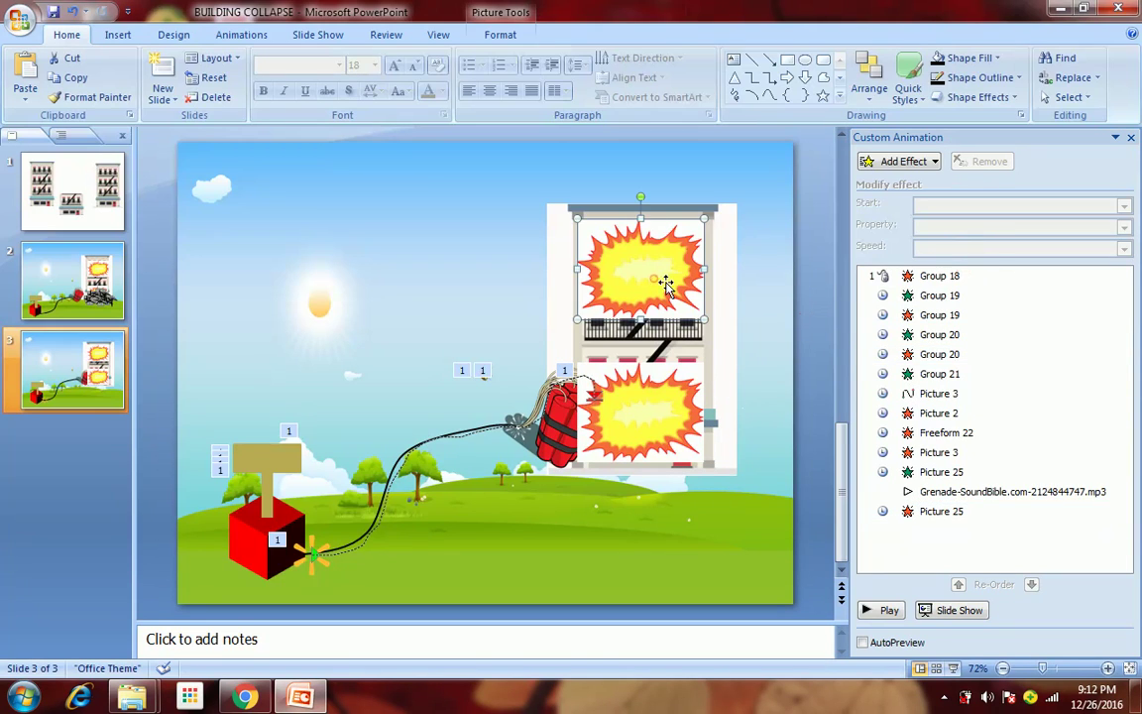
left_click(902, 161)
mouse_move(904, 184)
left_click(991, 184)
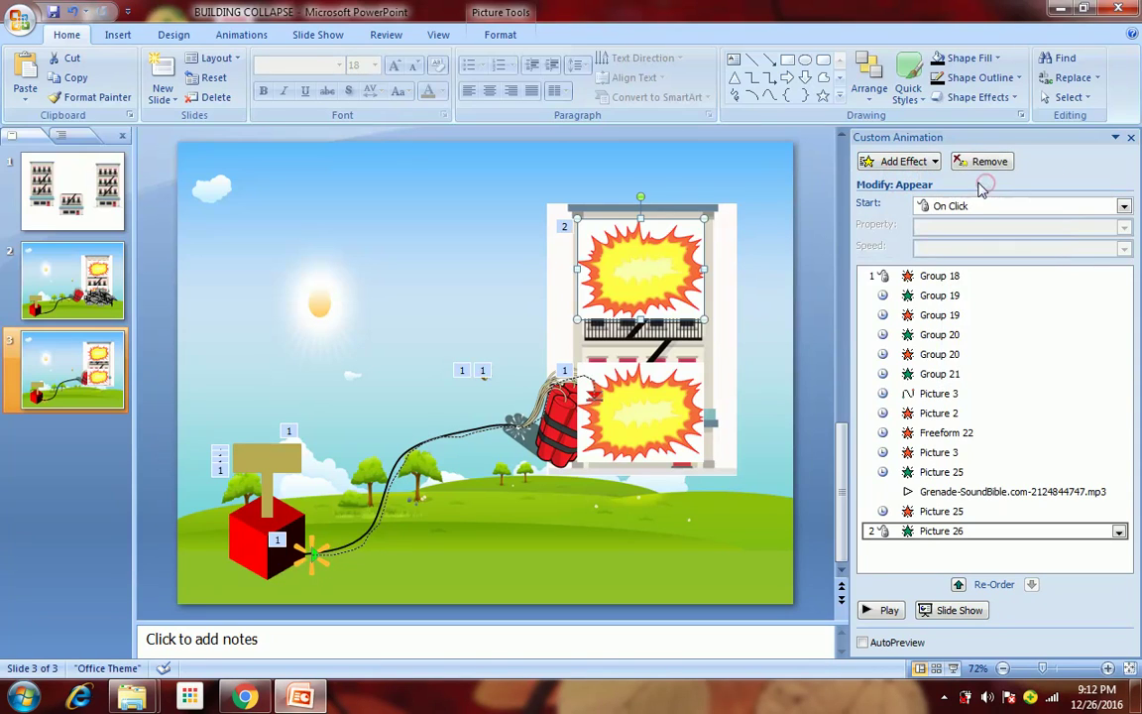
left_click(980, 206)
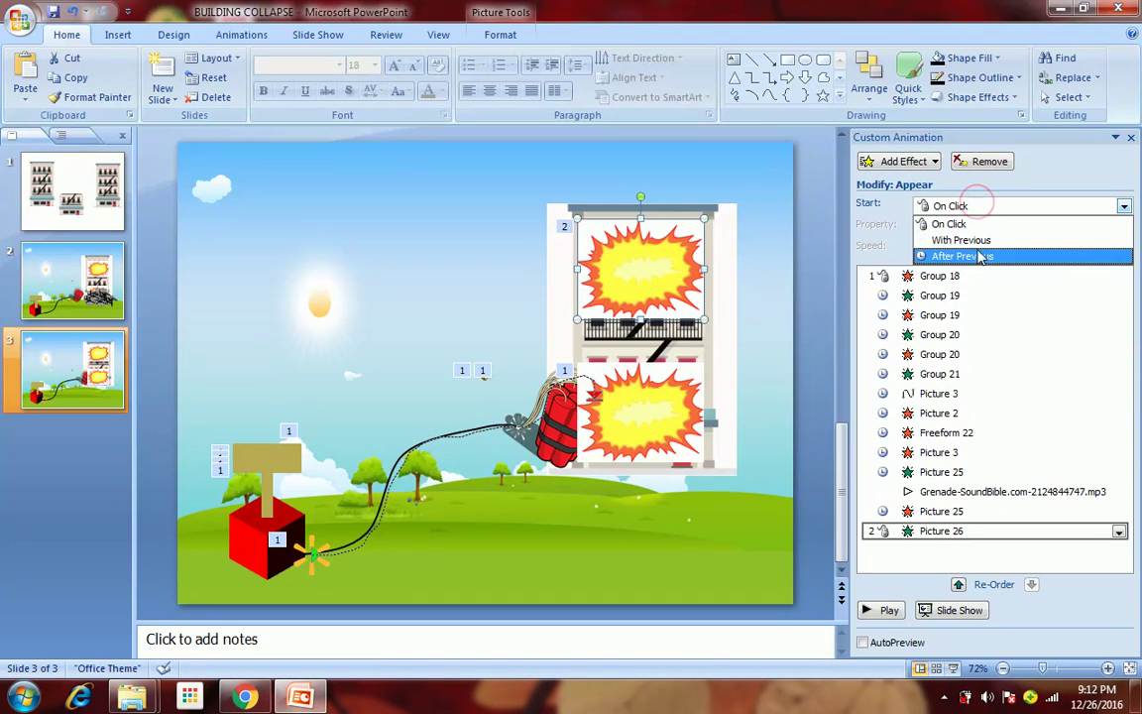
left_click(980, 258)
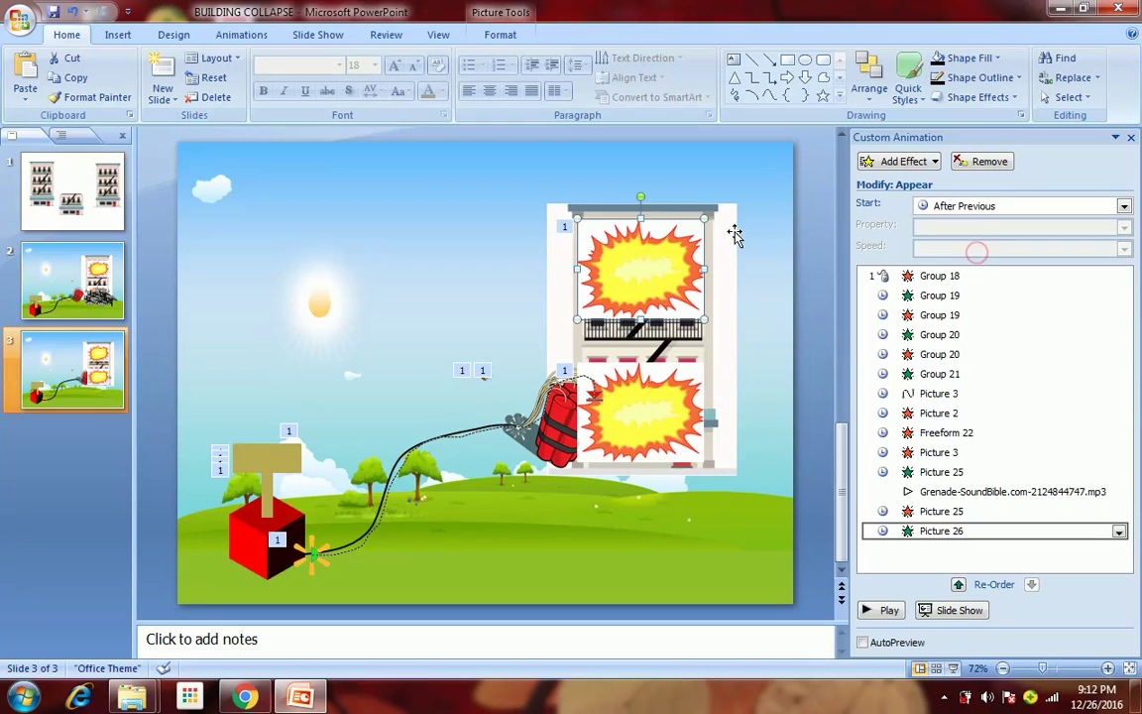
Step: Insert the Grenade-SoundBible sound file a second time for the upper explosion, set to start When Clicked
left_click(118, 36)
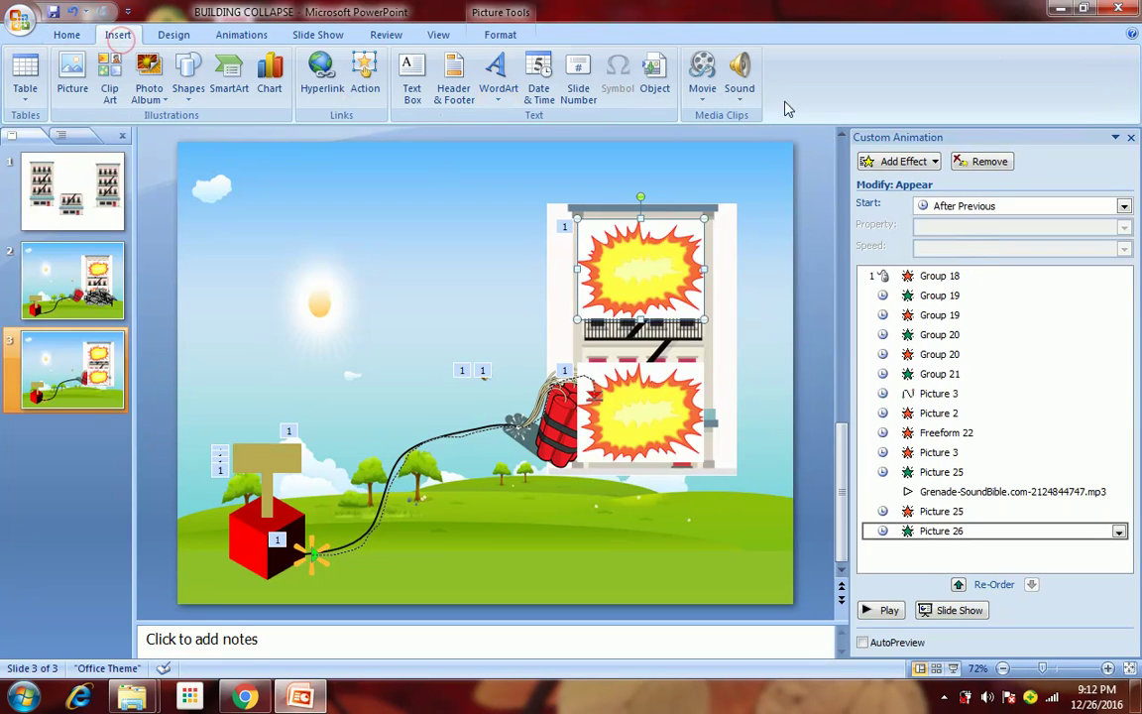
left_click(739, 69)
double_click(206, 143)
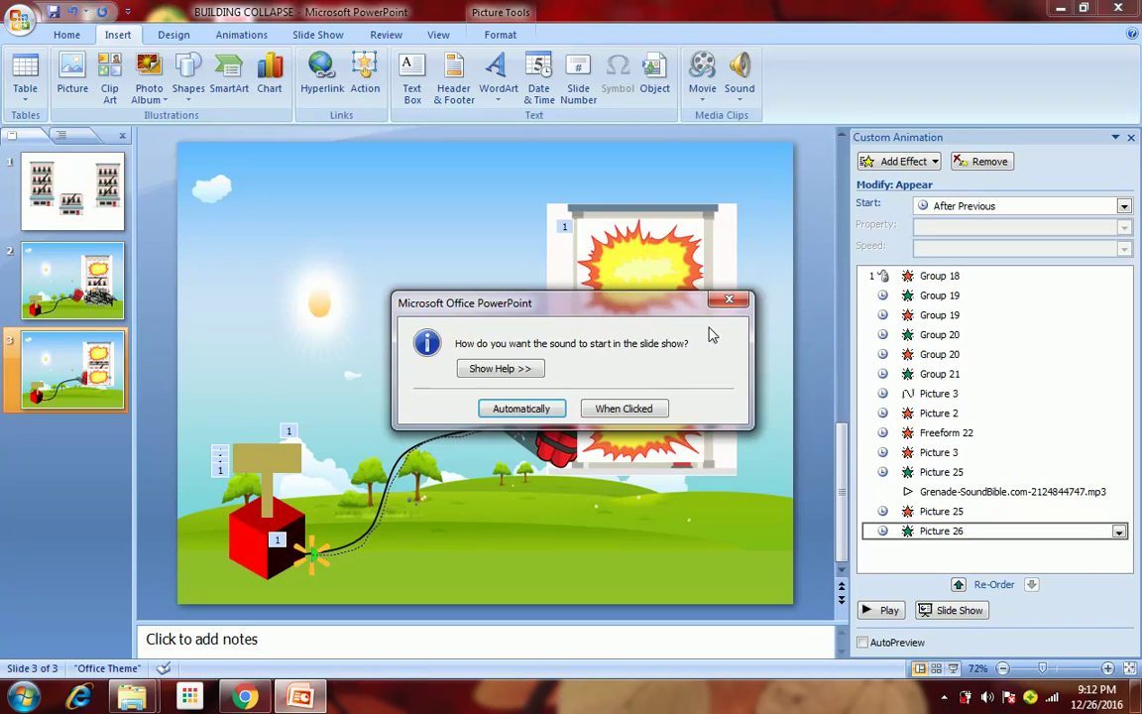
left_click(657, 408)
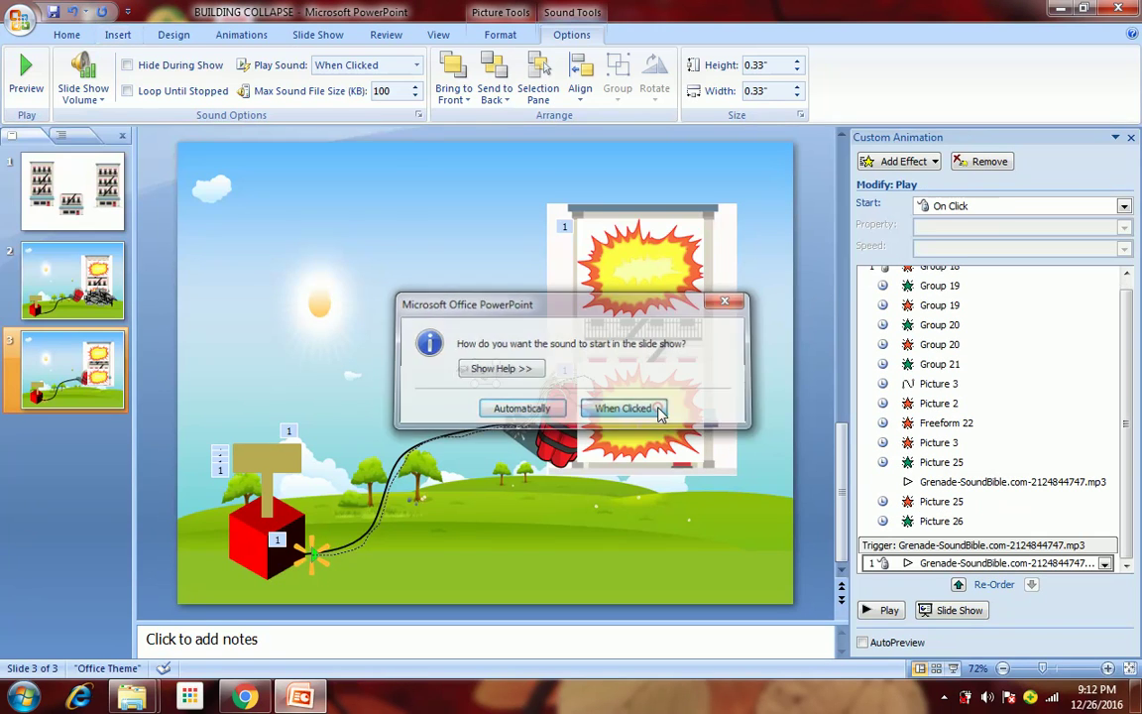
Step: Set the second grenade sound to start With Previous and hide its sound icon during the slide show
left_click(997, 205)
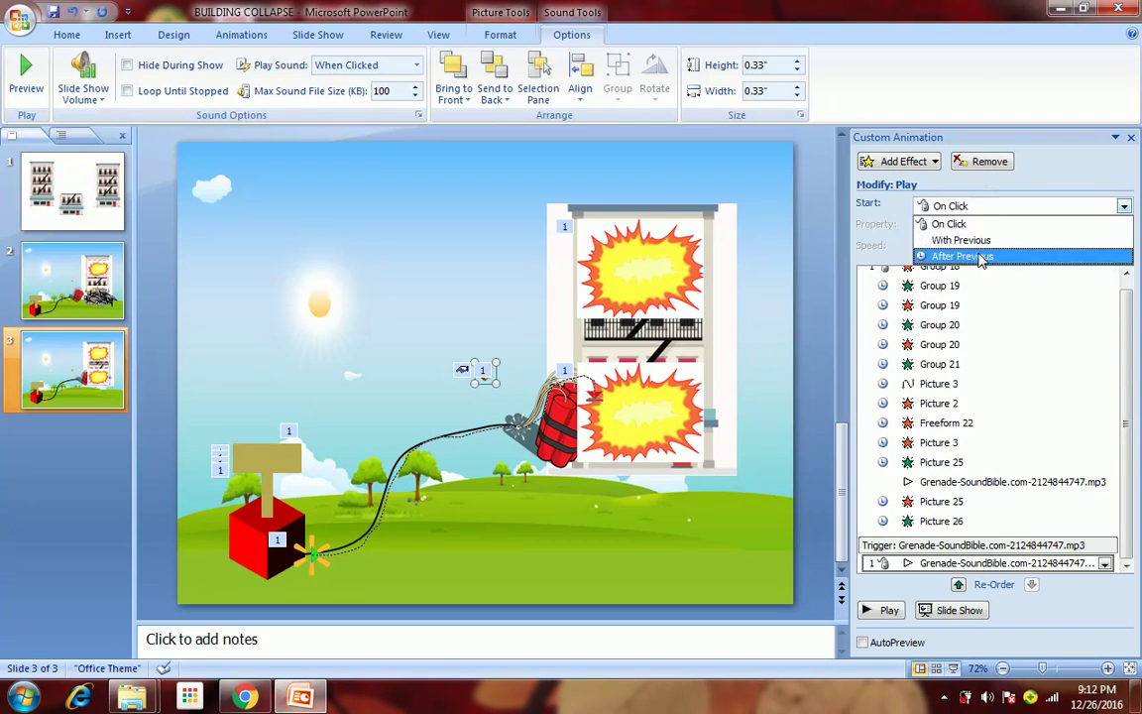
left_click(974, 240)
double_click(960, 564)
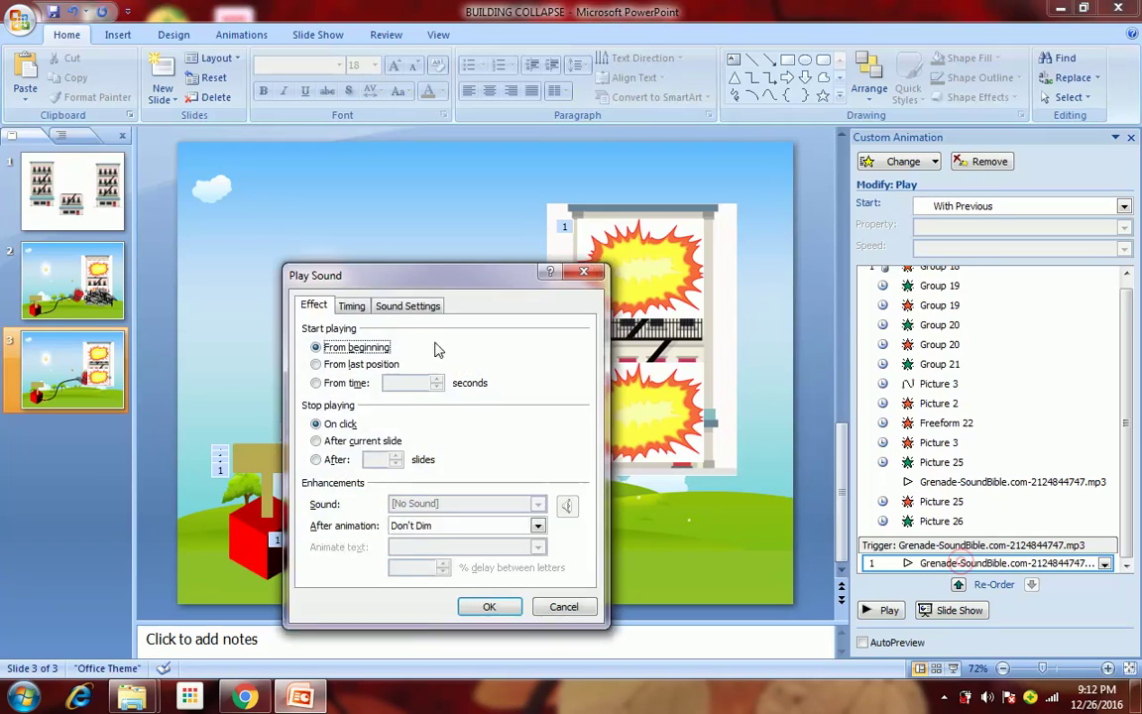
left_click(391, 309)
left_click(316, 395)
left_click(507, 607)
Step: Add a Disappear exit effect to the upper explosion and set it to start After Previous
left_click(587, 260)
left_click(877, 164)
mouse_move(853, 223)
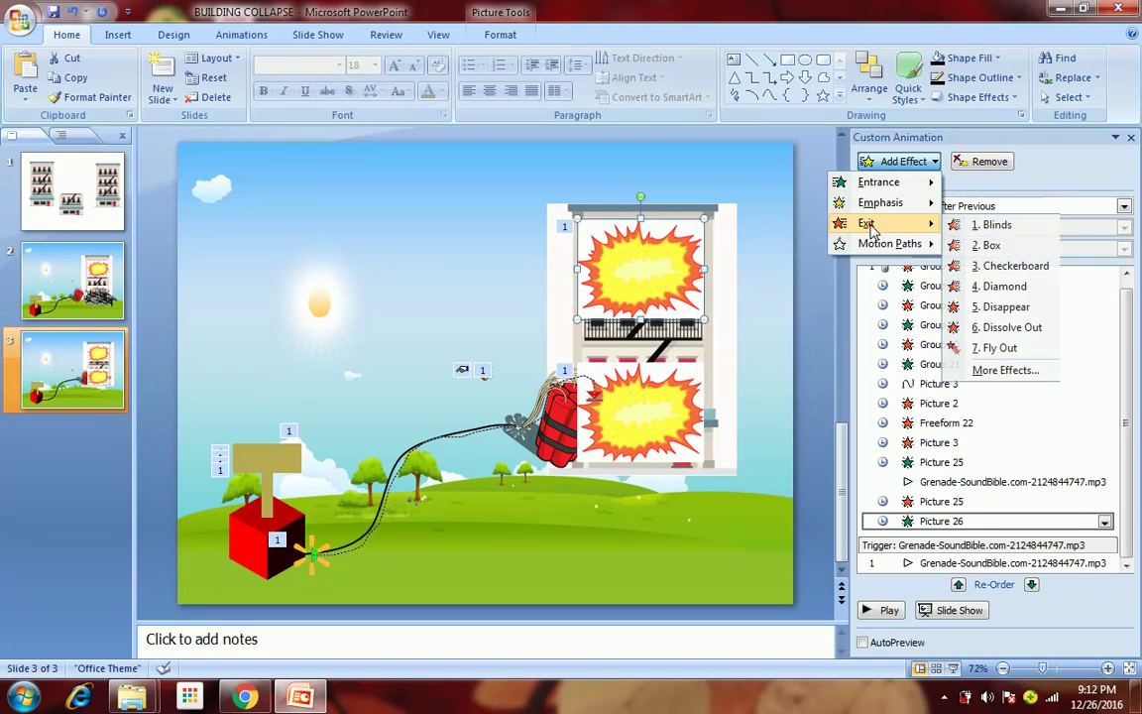
left_click(1005, 308)
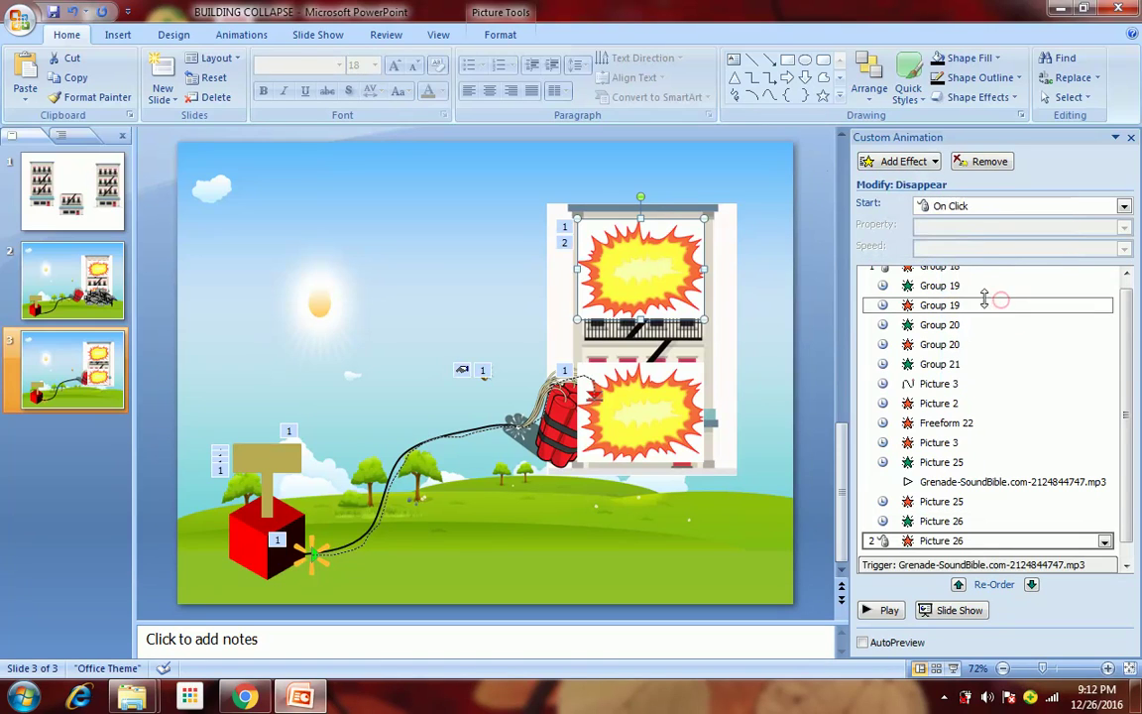
left_click(991, 206)
left_click(966, 256)
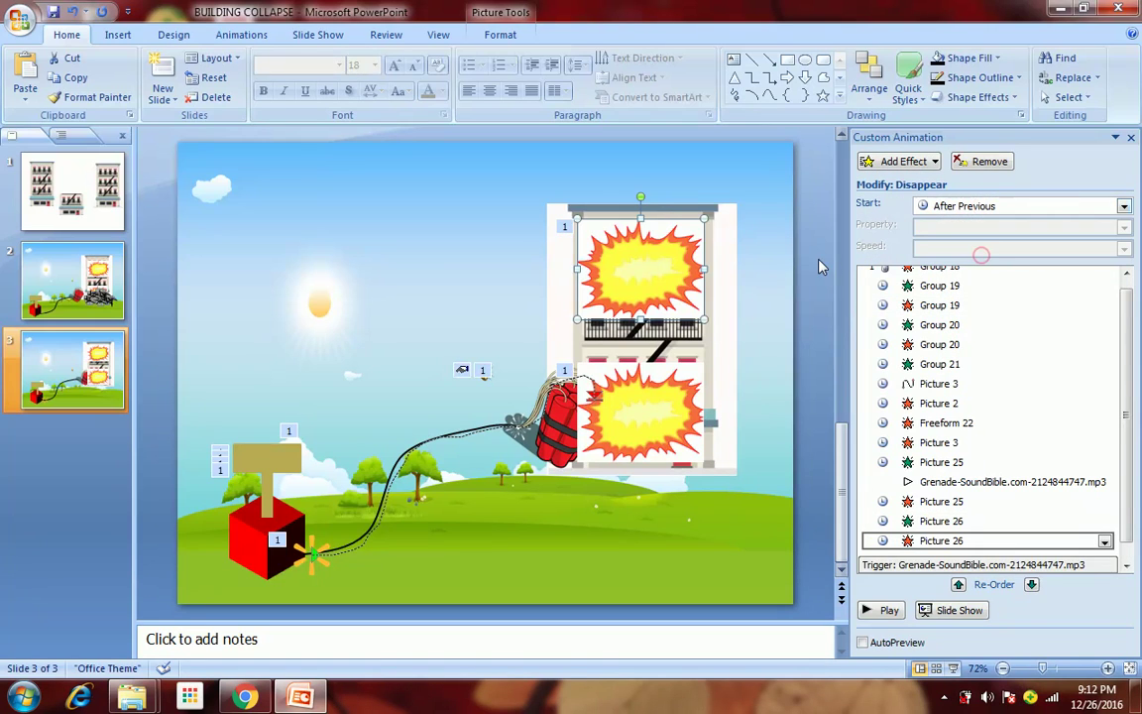
Step: Move both explosion pictures off the building into the open sky to its left
left_click(759, 245)
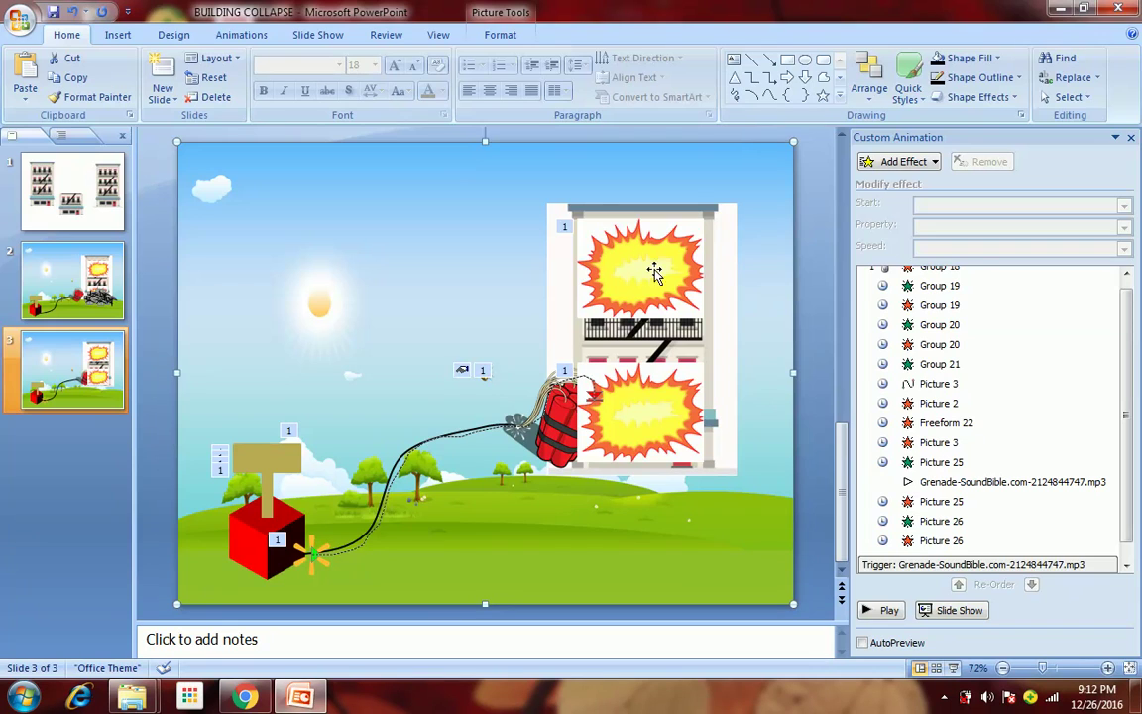
left_click_drag(647, 283, 414, 276)
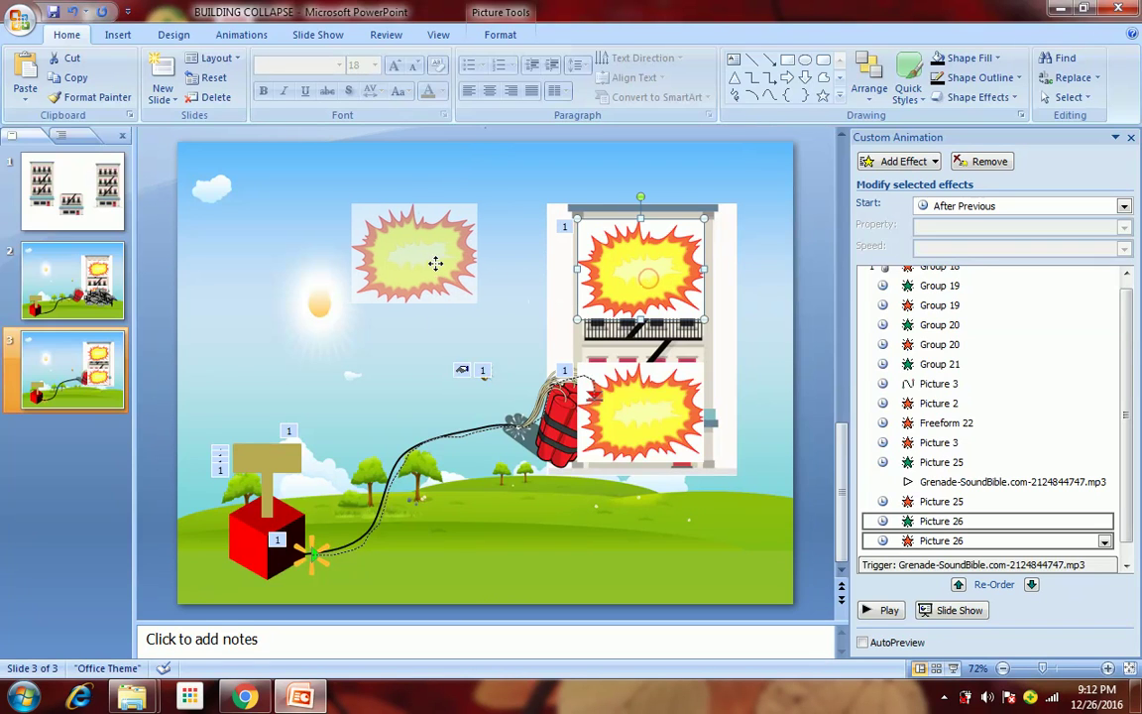
left_click_drag(648, 396, 409, 386)
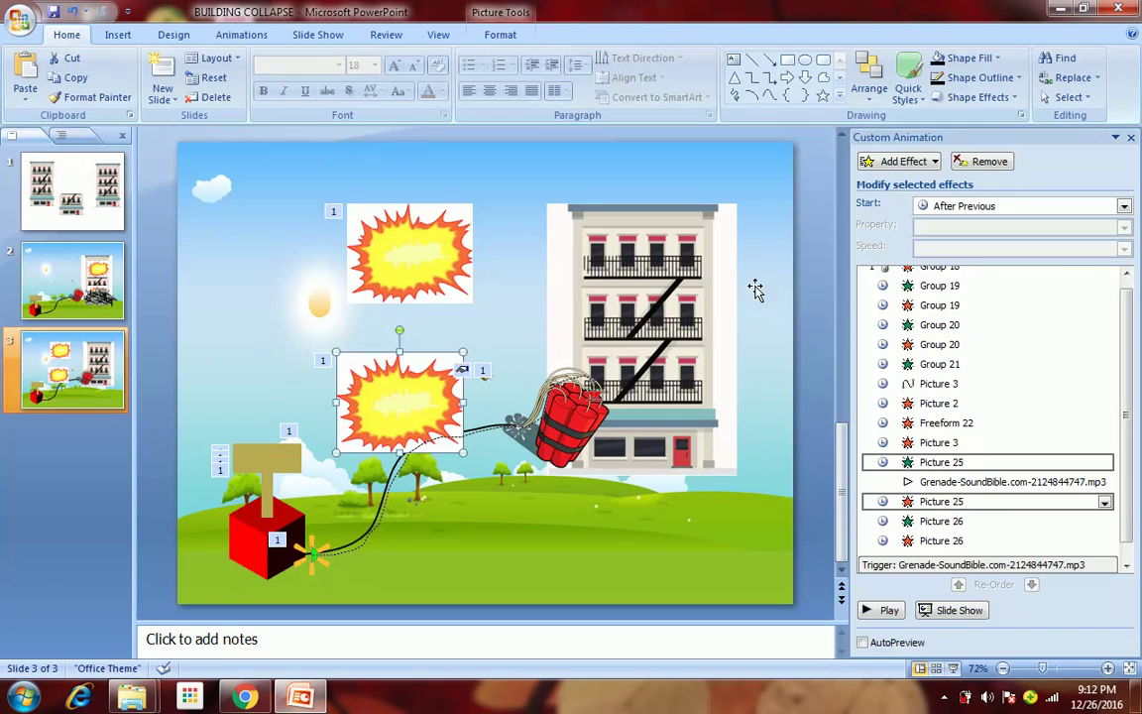
Step: Select all four building storeys together and nudge them down so the building's base sits on the grass
left_click_drag(751, 161, 515, 541)
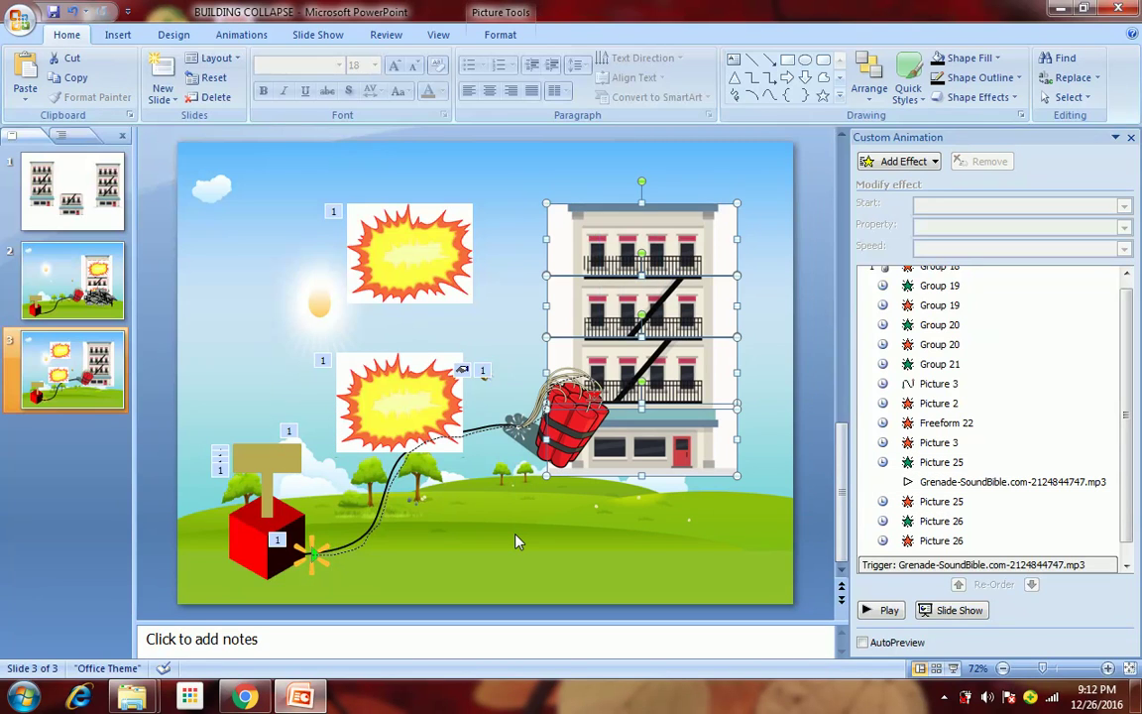
key("Down")
key("Down")
key("Down")
key("Down")
key("Down")
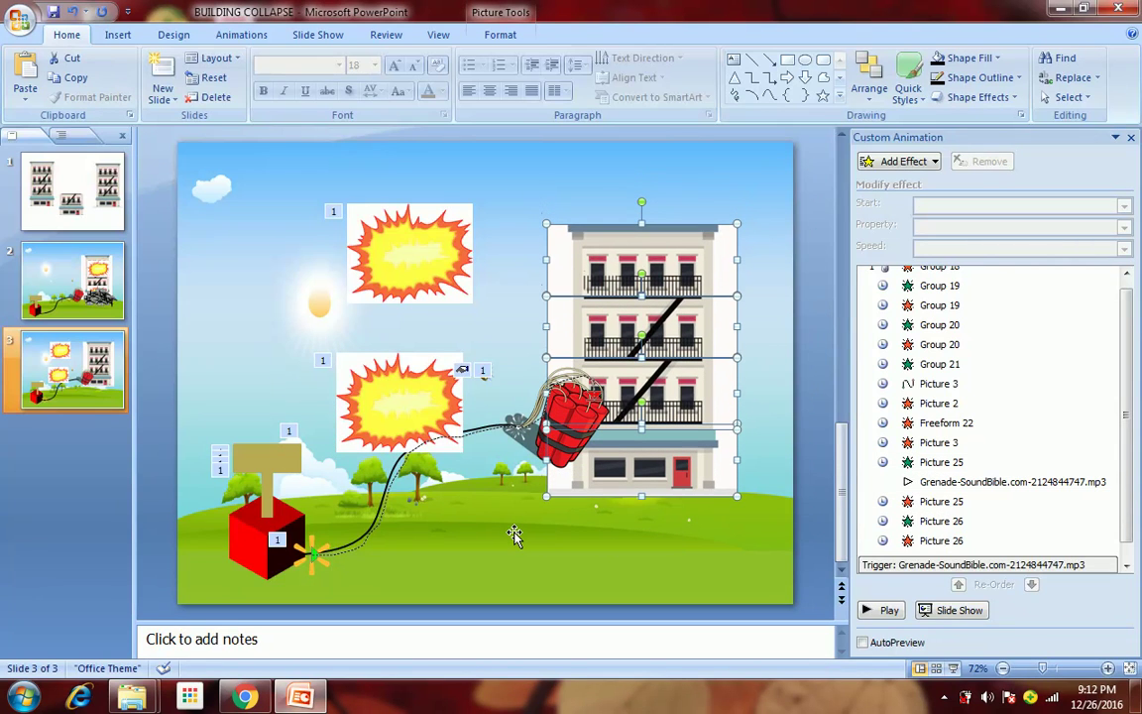
left_click(805, 324)
Step: Add a Dissolve Out exit effect to the building's ground floor and set it to start After Previous
left_click(655, 466)
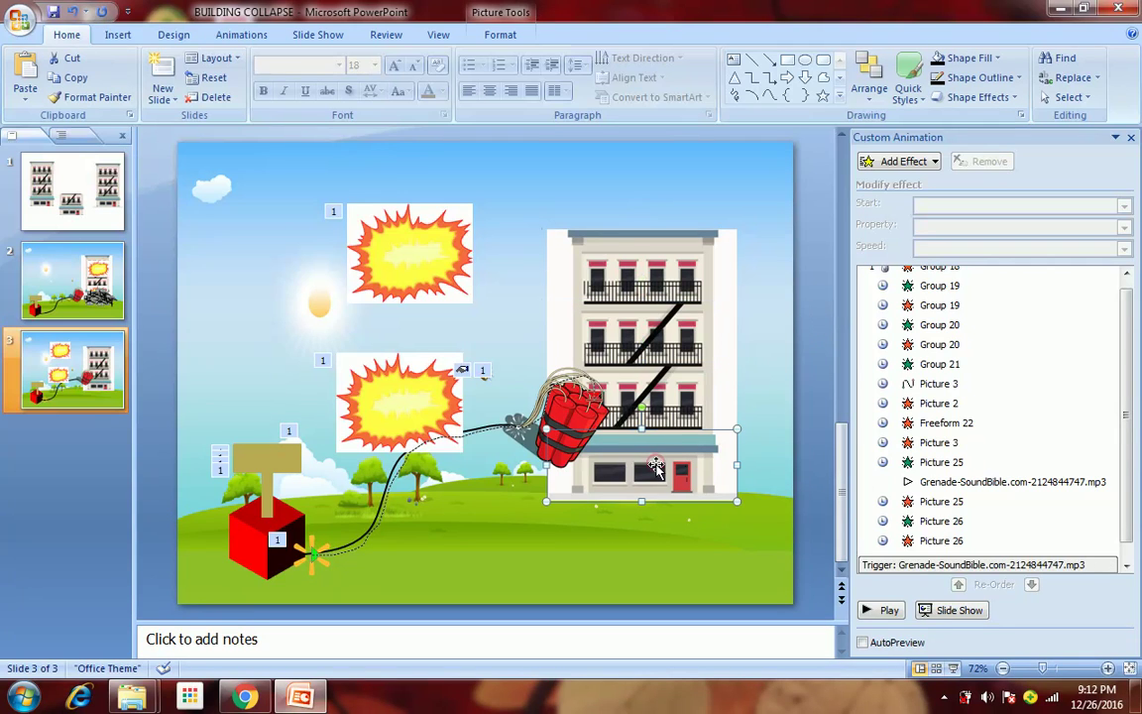
left_click(903, 164)
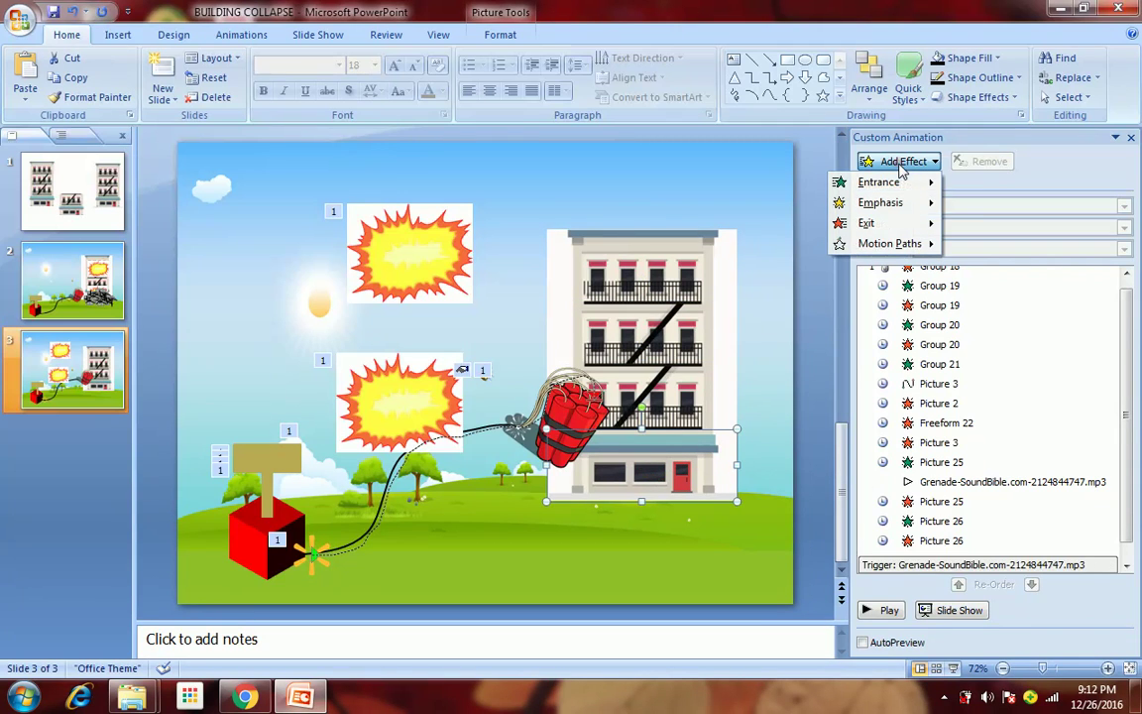
mouse_move(870, 226)
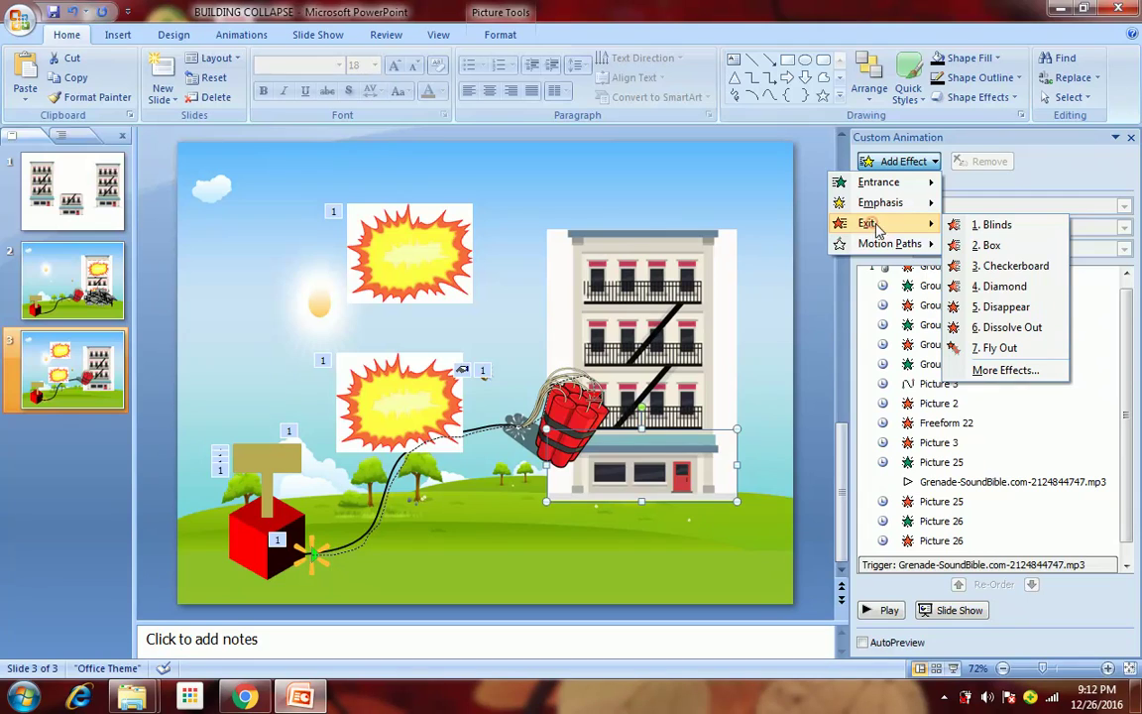
left_click(1000, 330)
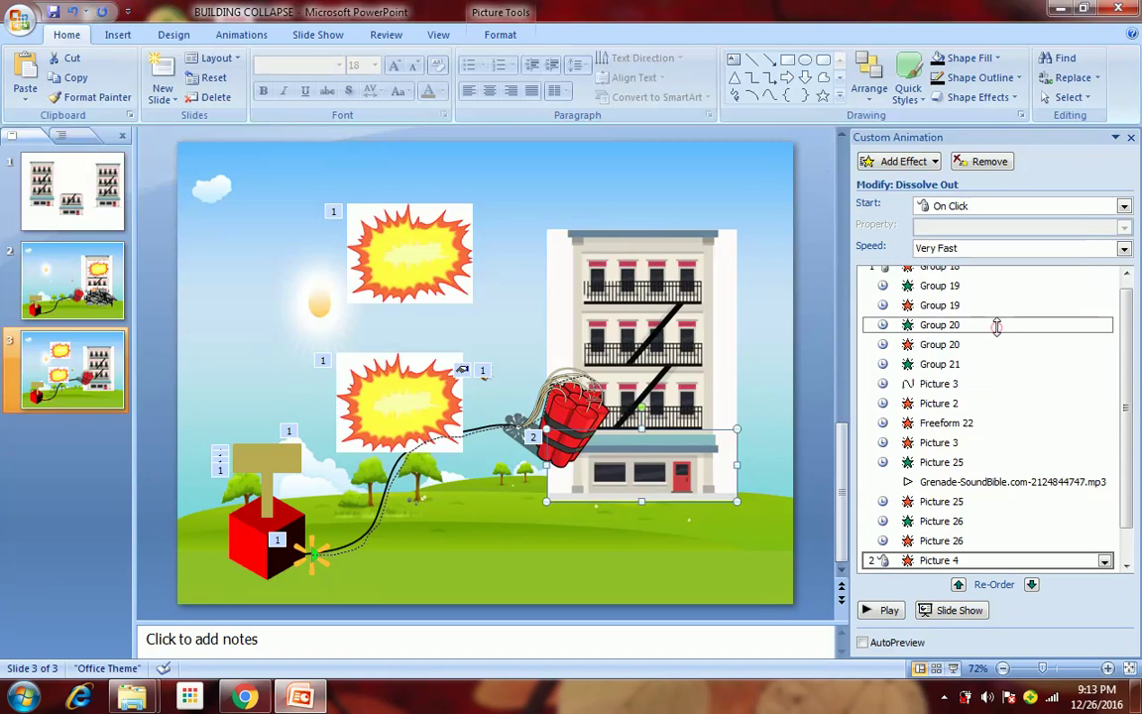
left_click(952, 206)
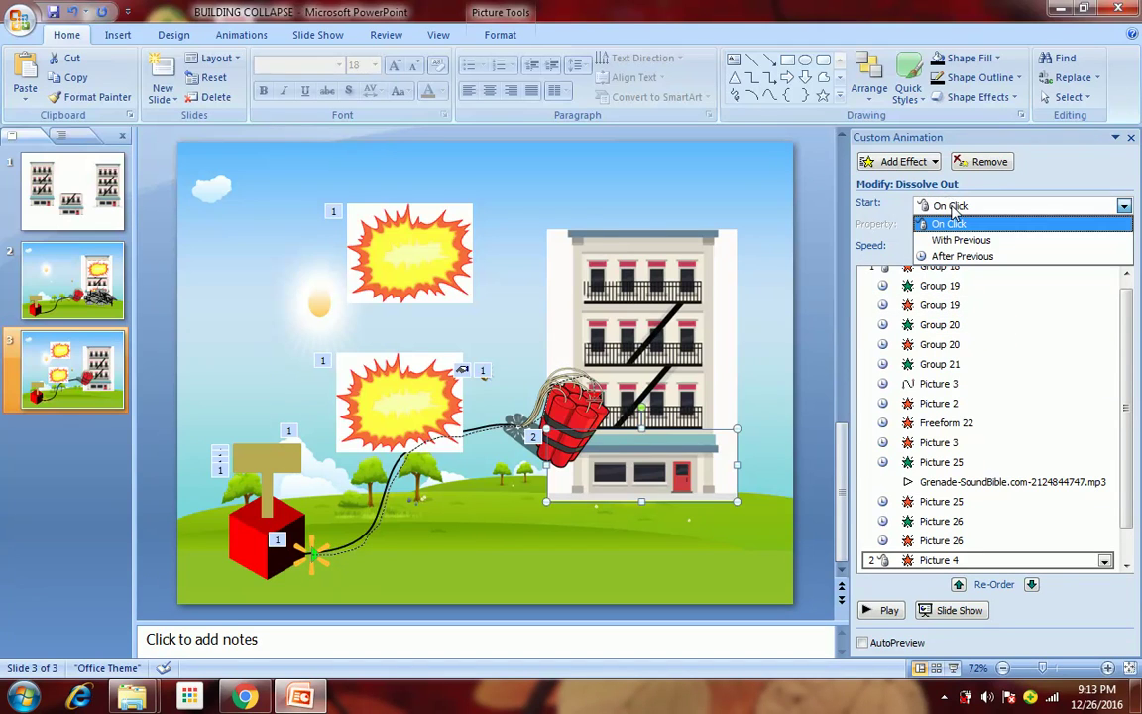
left_click(960, 256)
left_click(818, 302)
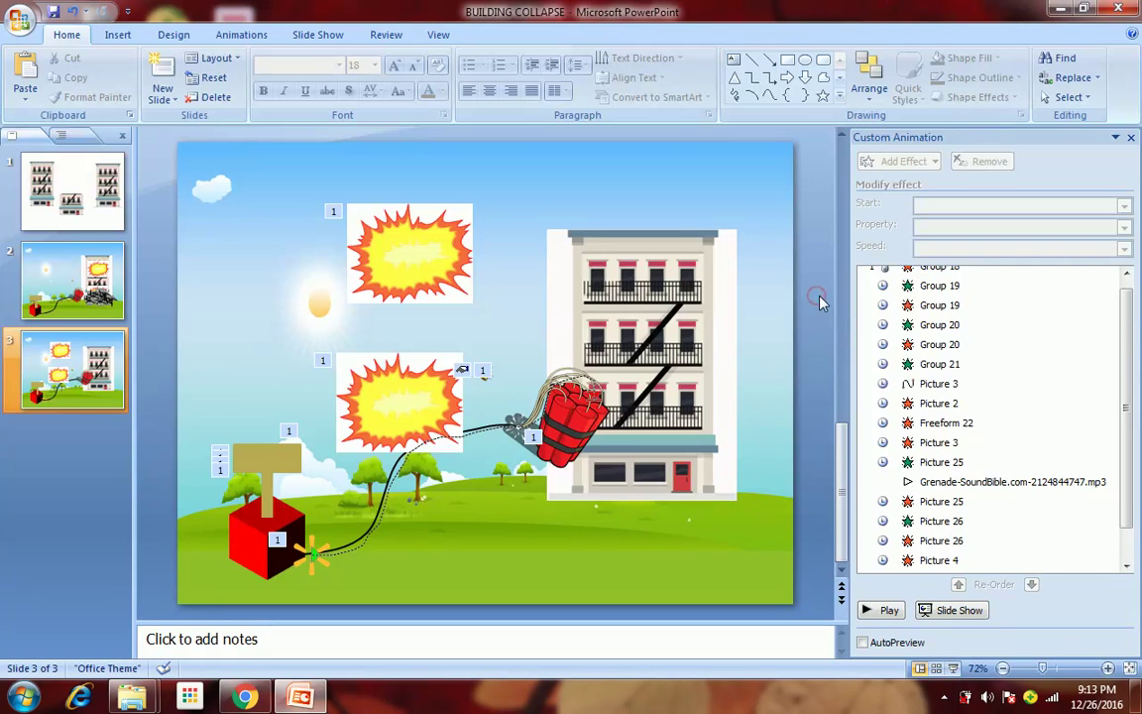
Step: Insert the Crumbling sound file from the BUILDING BLAST folder, set to start When Clicked
left_click(117, 35)
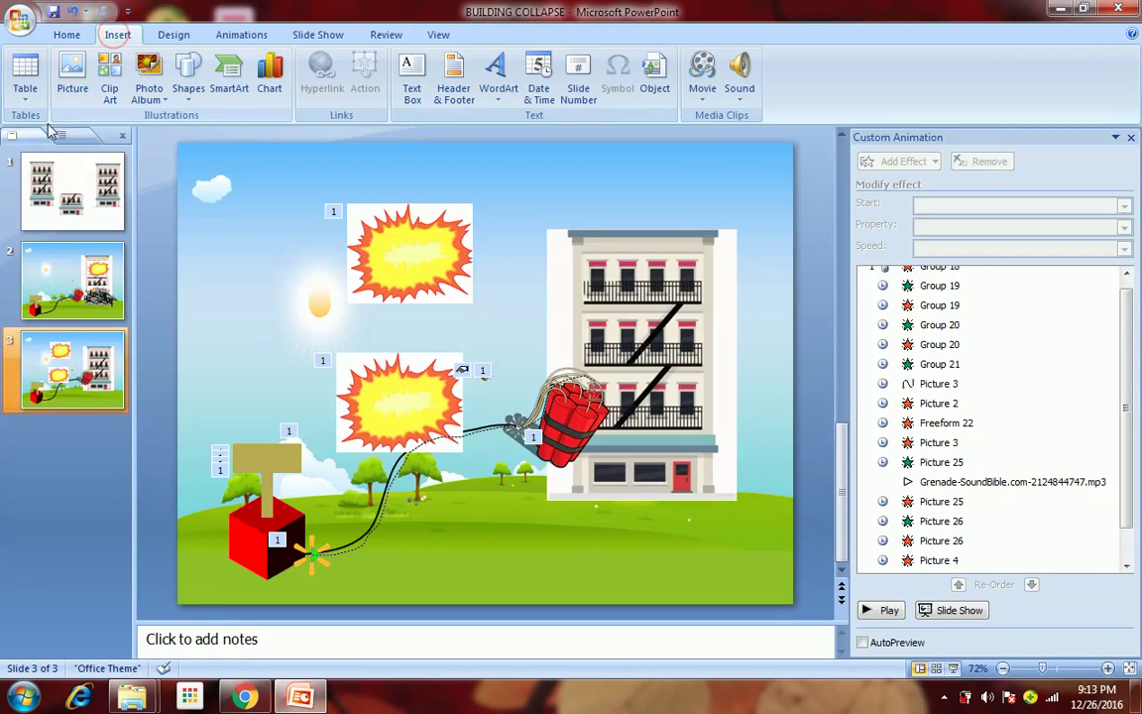
left_click(737, 89)
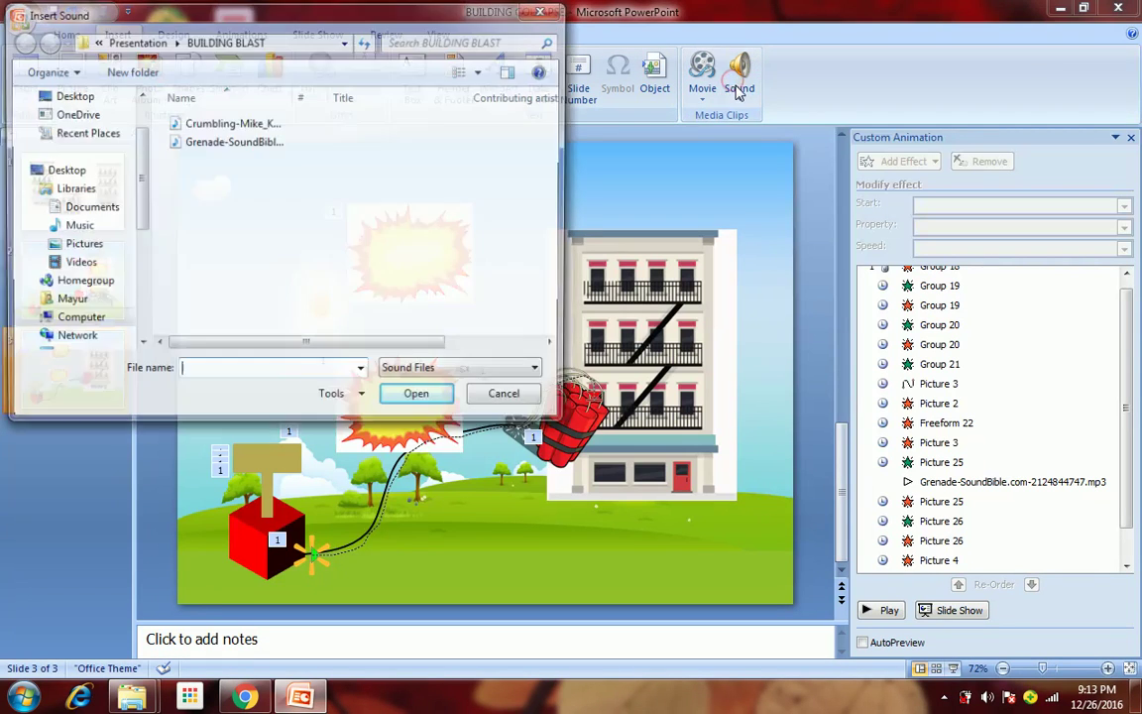
double_click(188, 127)
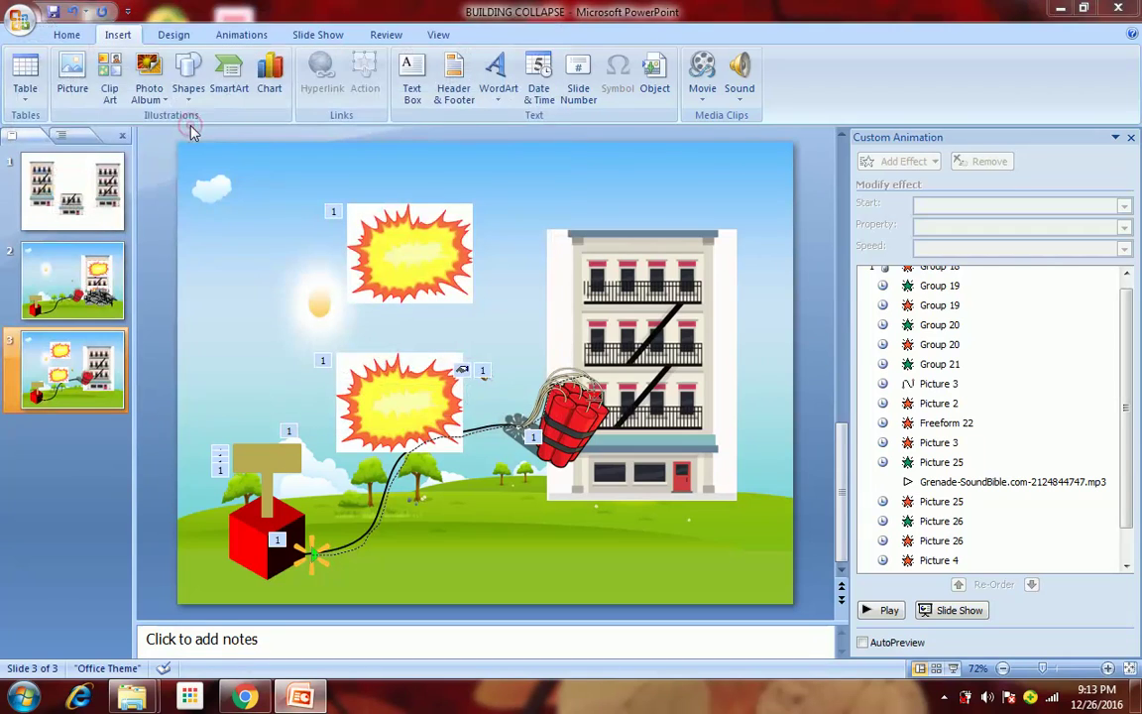
left_click(624, 409)
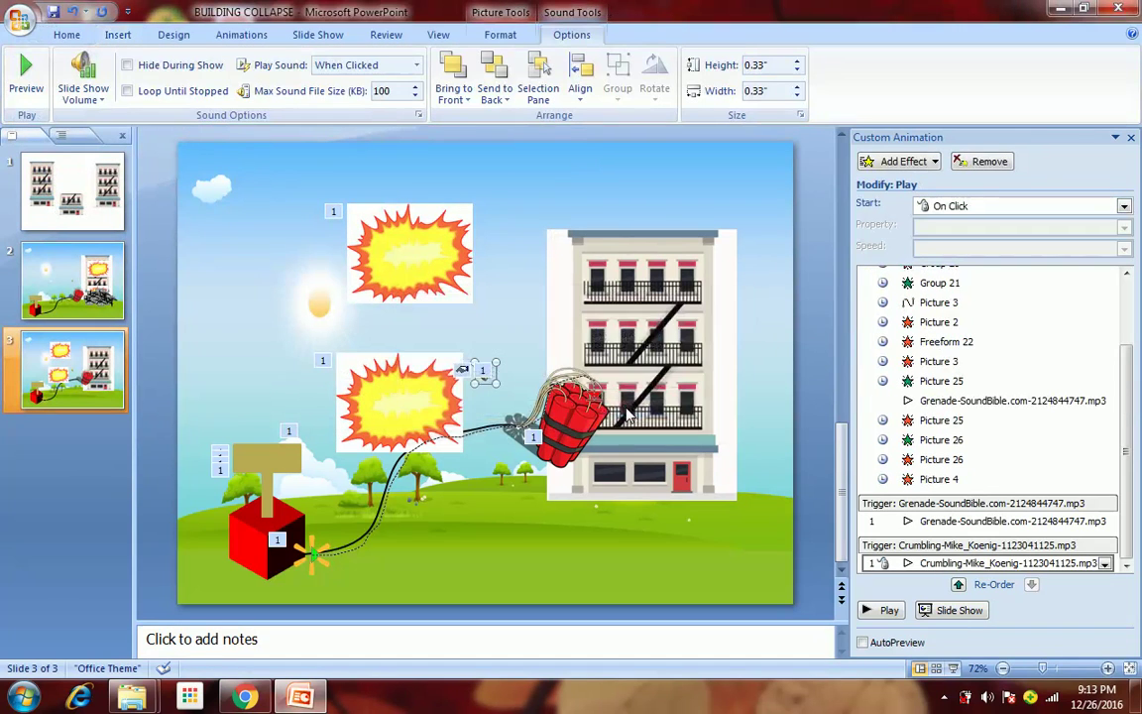
Step: Hide the crumbling sound's icon during the slide show and set the sound to start After Previous
double_click(932, 563)
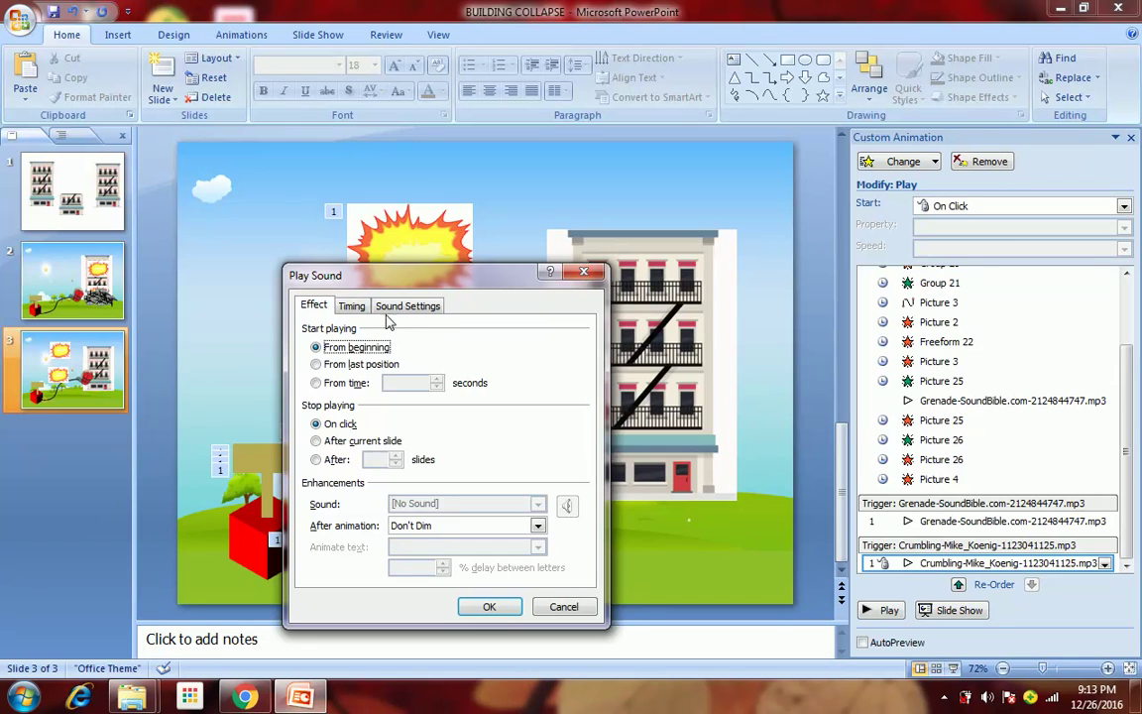
left_click(398, 308)
left_click(316, 397)
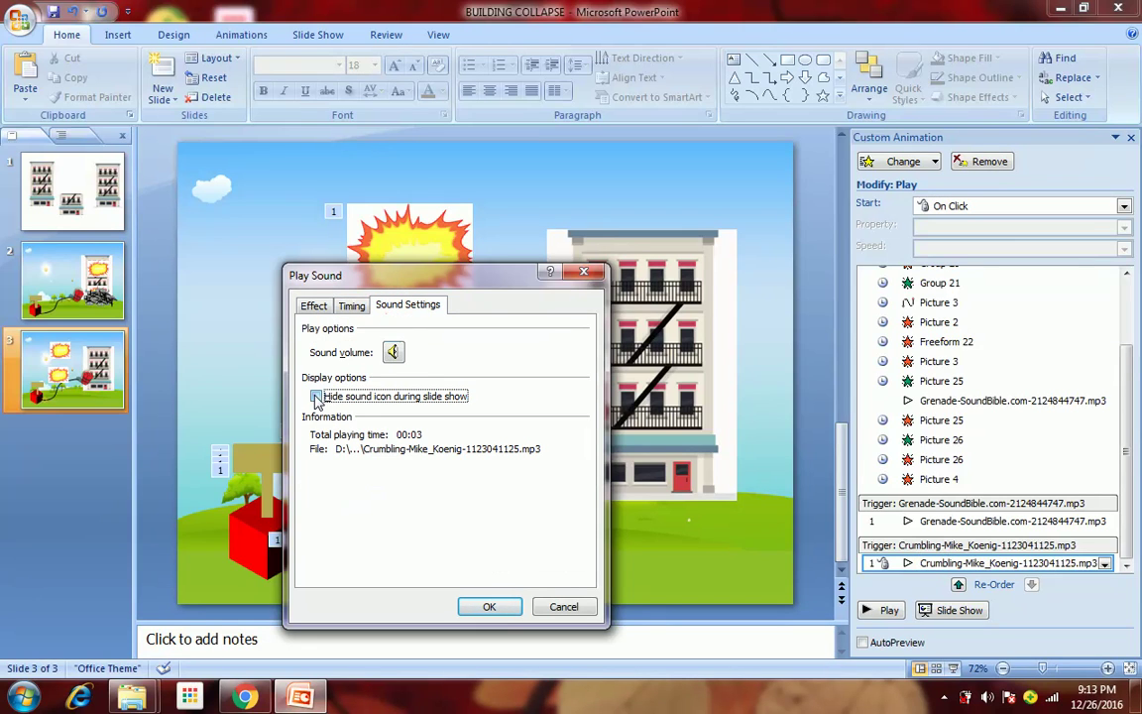
left_click(491, 605)
left_click(942, 206)
left_click(955, 256)
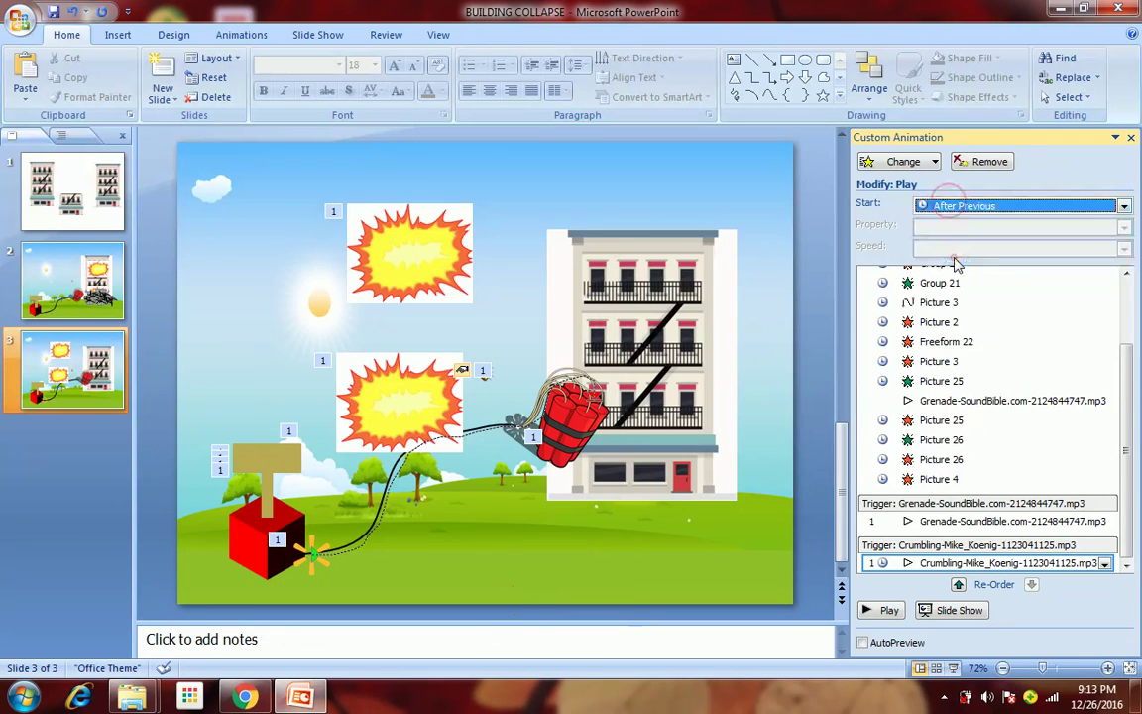
Step: Reorder the second grenade sound between the upper explosion's Appear and Disappear effects
left_click(930, 522)
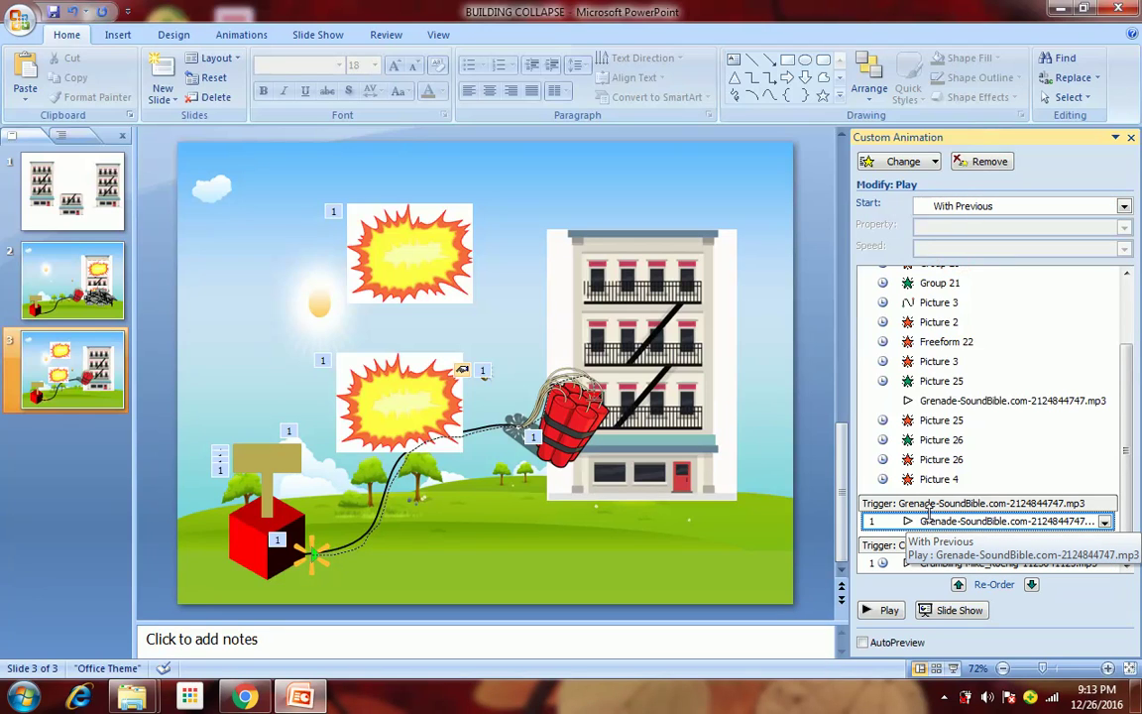
left_click(395, 260)
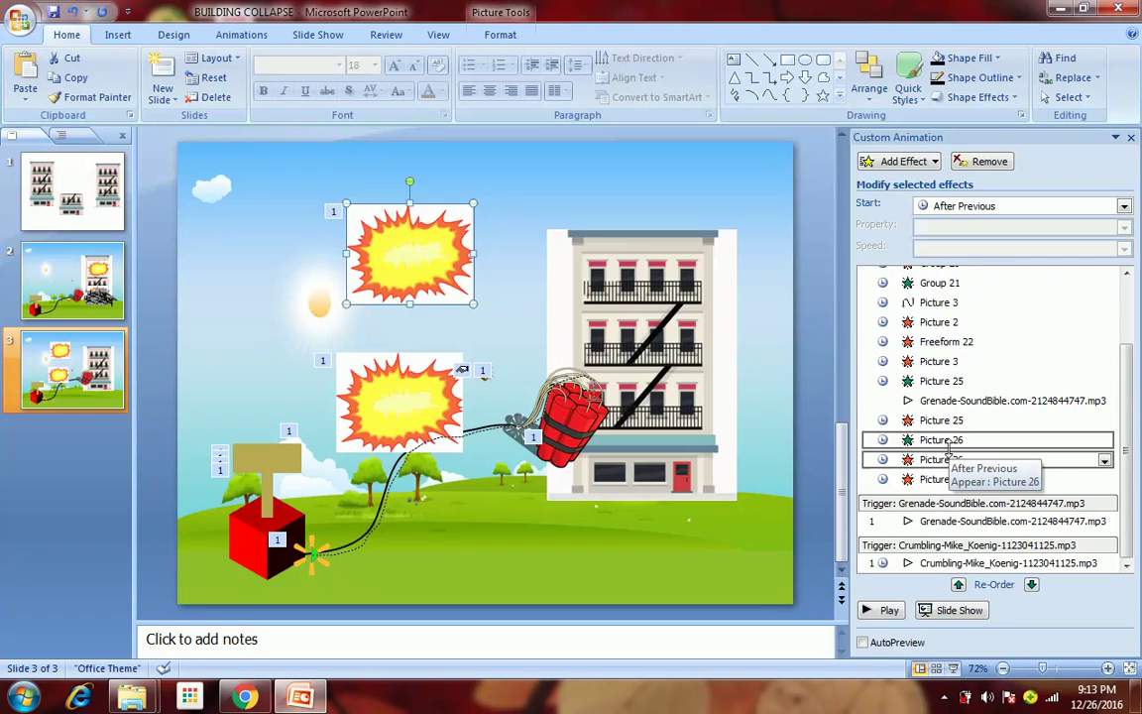
left_click_drag(922, 521, 927, 456)
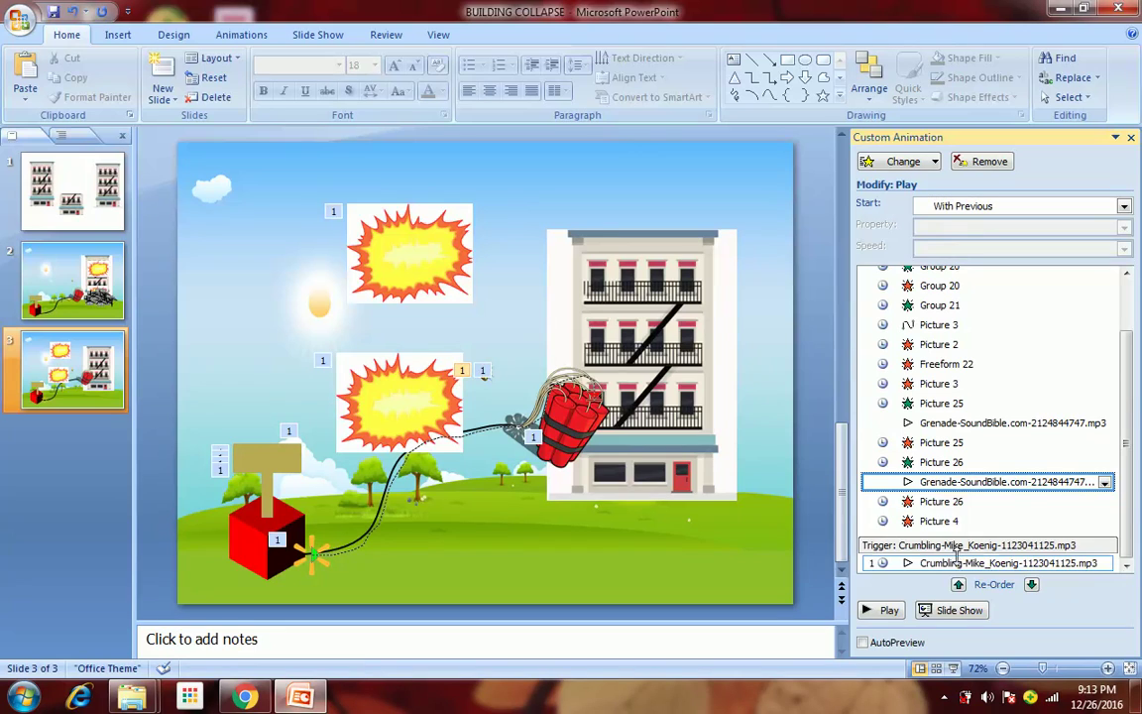
Step: Apply a Down motion path to the three storeys above the ground floor together
left_click(761, 282)
left_click(632, 436)
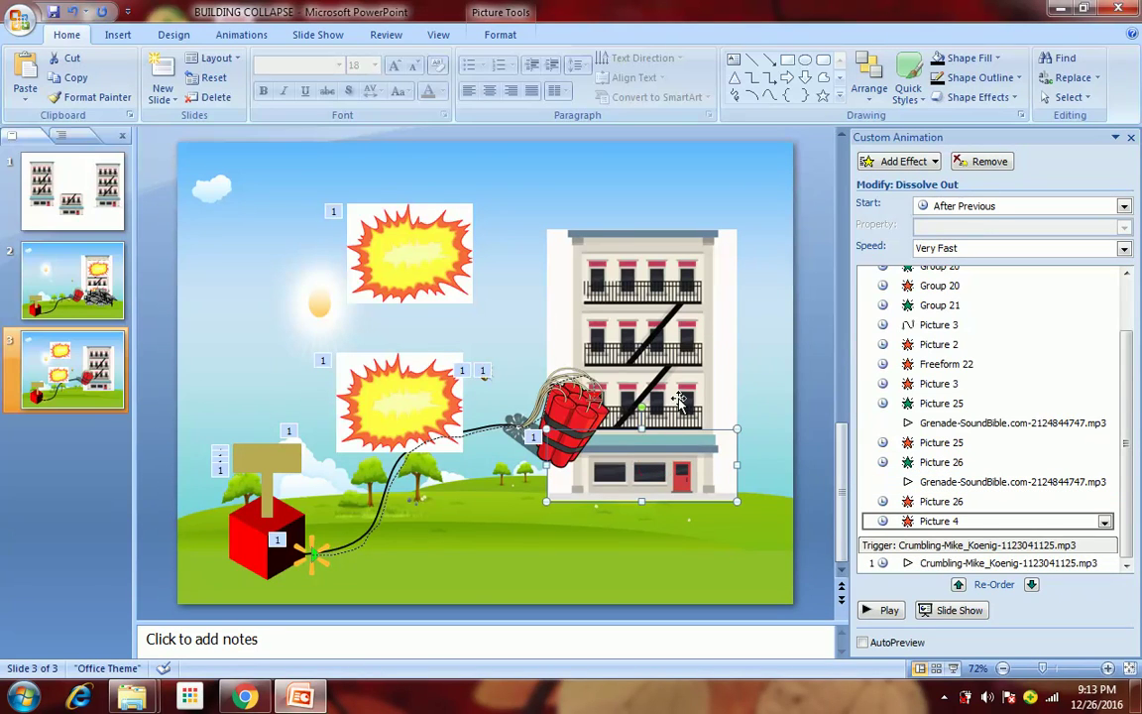
left_click(675, 369)
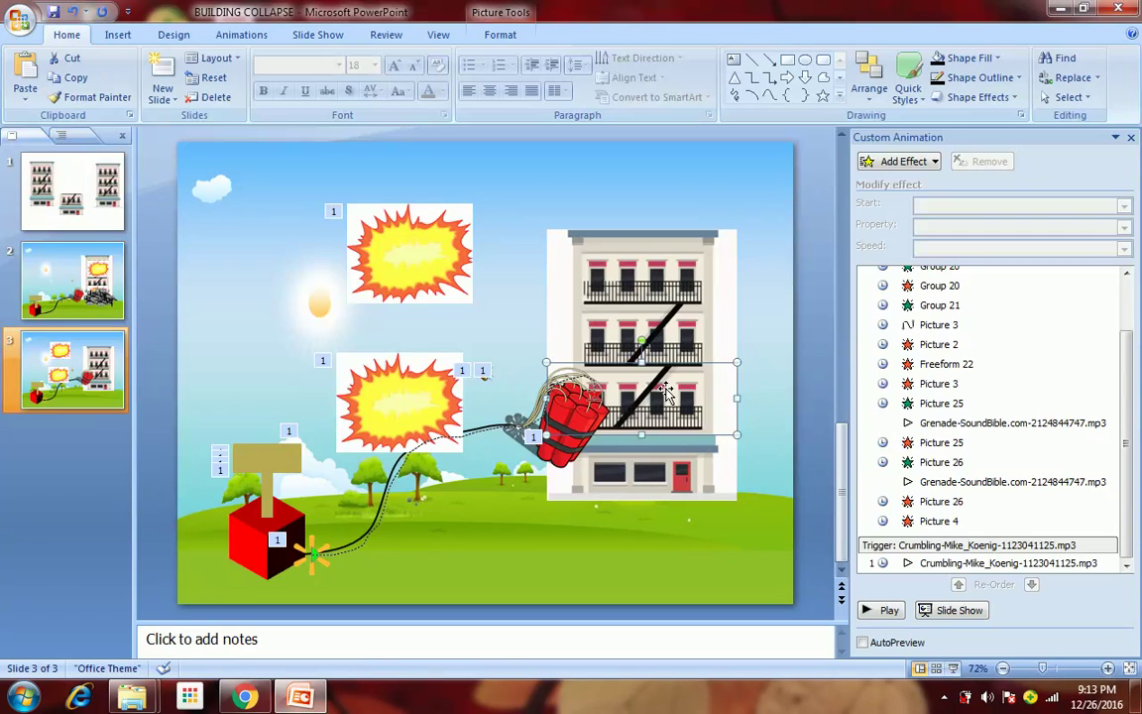
left_click(615, 322, "shift")
left_click(609, 260, "shift")
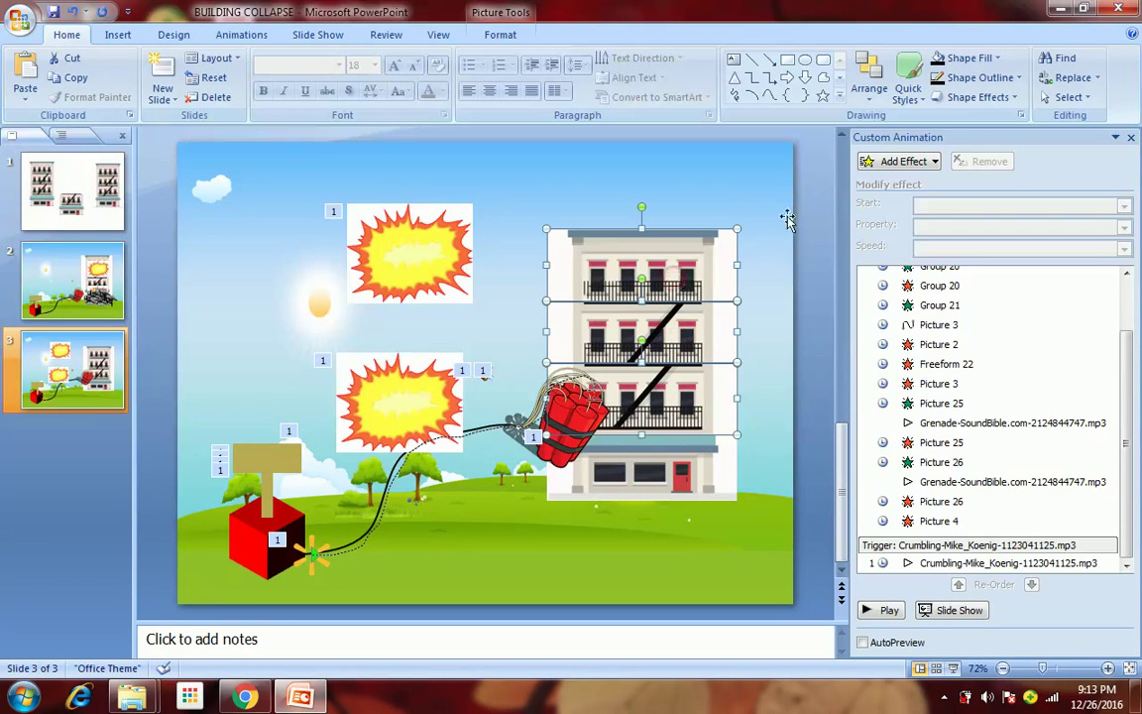
left_click(903, 161)
mouse_move(903, 248)
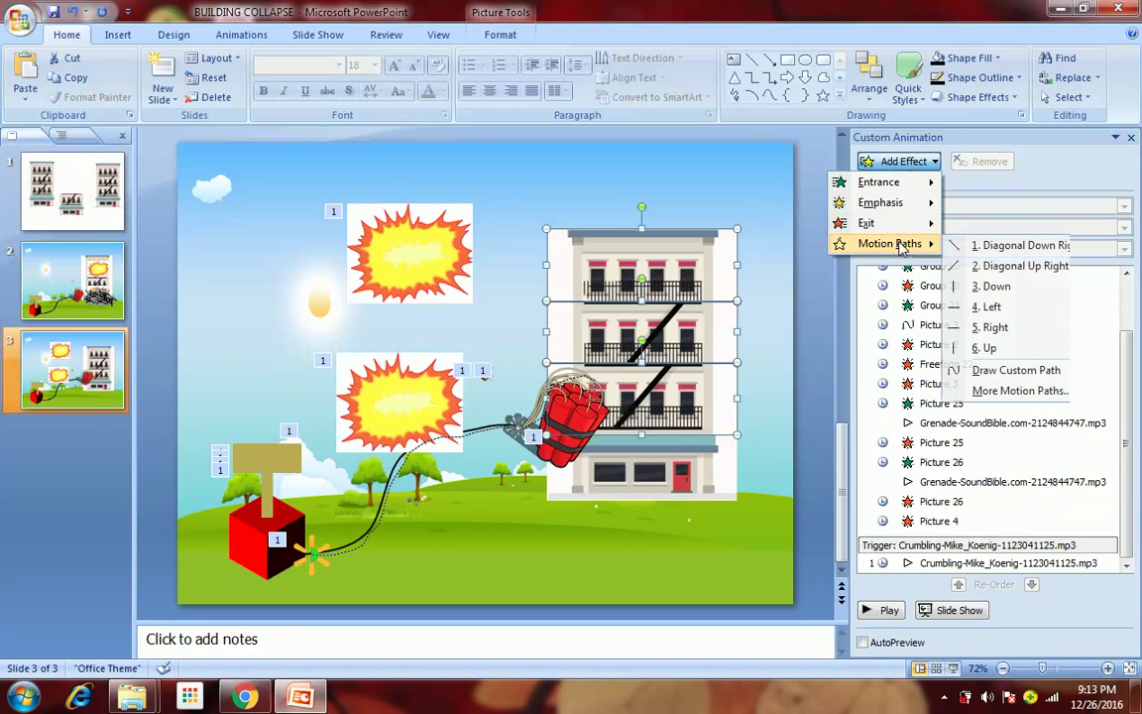
left_click(1009, 287)
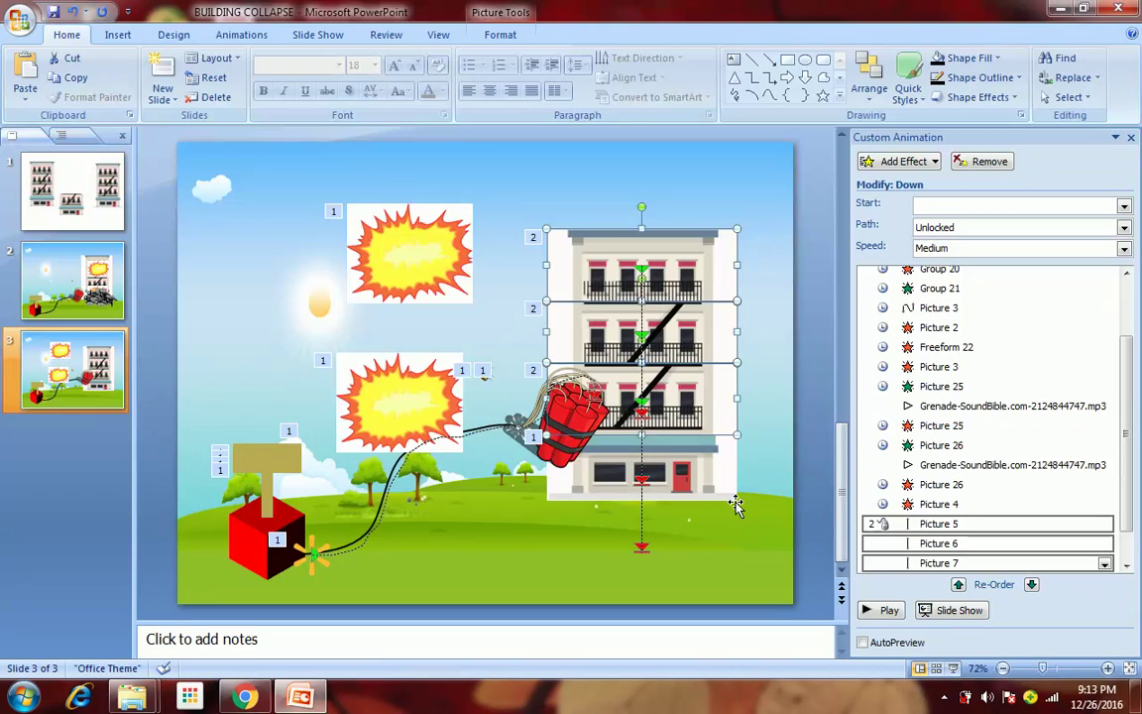
Step: Separate the Down path of the storey just above the ground floor to the right and raise it to end near the building's base
left_click(641, 535)
mouse_move(641, 536)
left_mouse_down()
mouse_move(643, 553)
mouse_move(644, 540)
left_mouse_up()
key("Right")
key("Right")
key("Right")
key("Right")
key("Right")
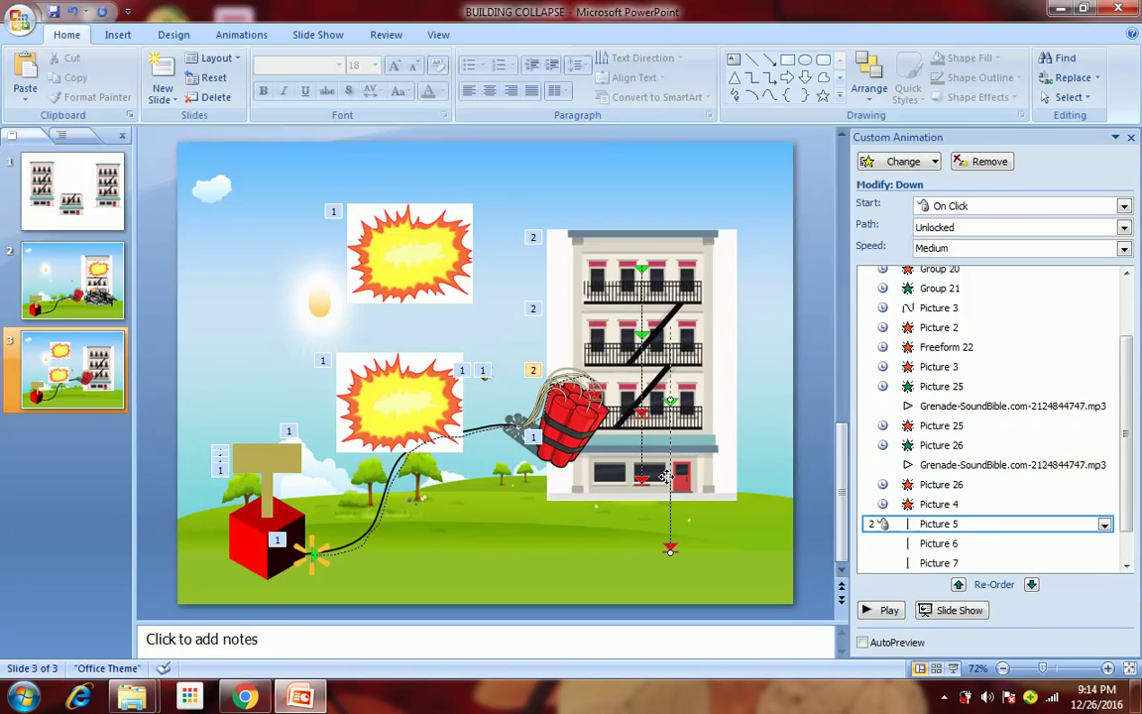
left_click_drag(667, 483, 668, 484)
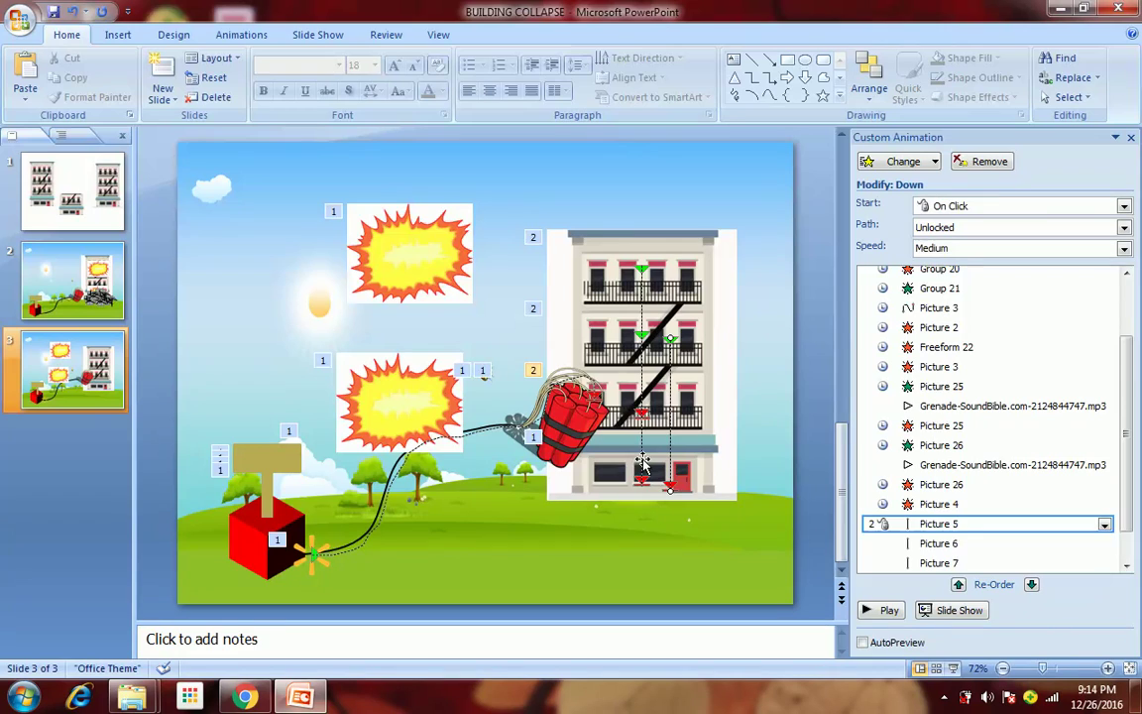
Step: Shift the middle storey's Down path to the left and move the raised path of the storey below back to the building's centre line
left_click(642, 463)
left_click_drag(647, 468, 629, 469)
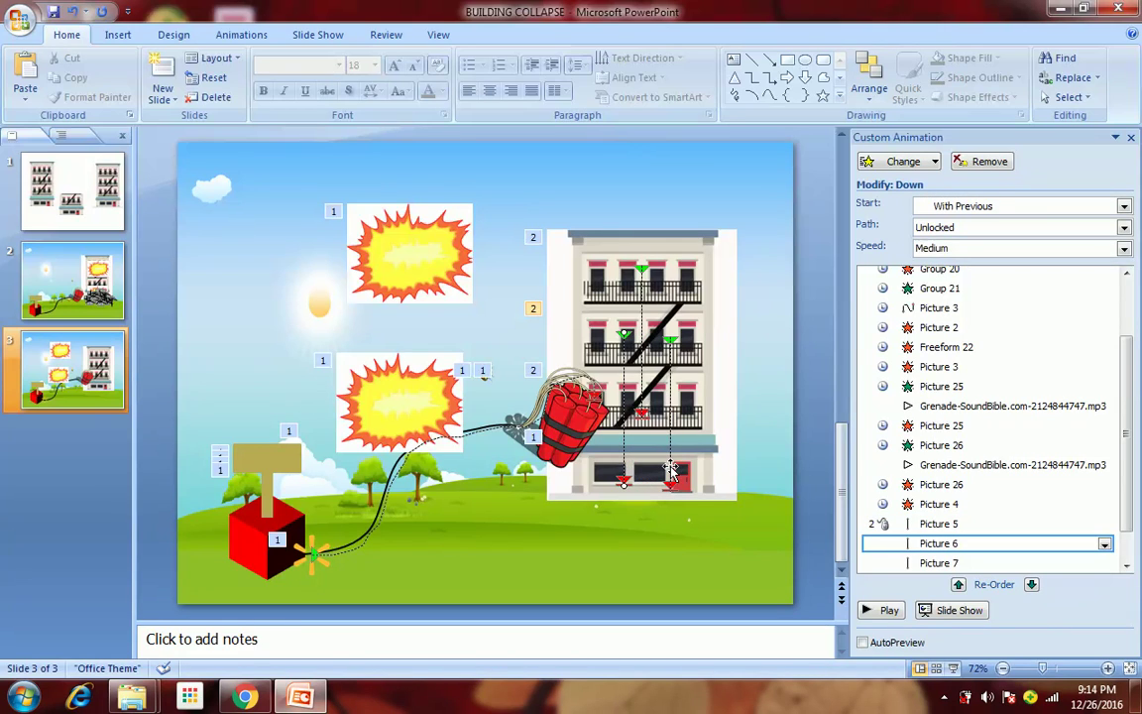
left_click(672, 473)
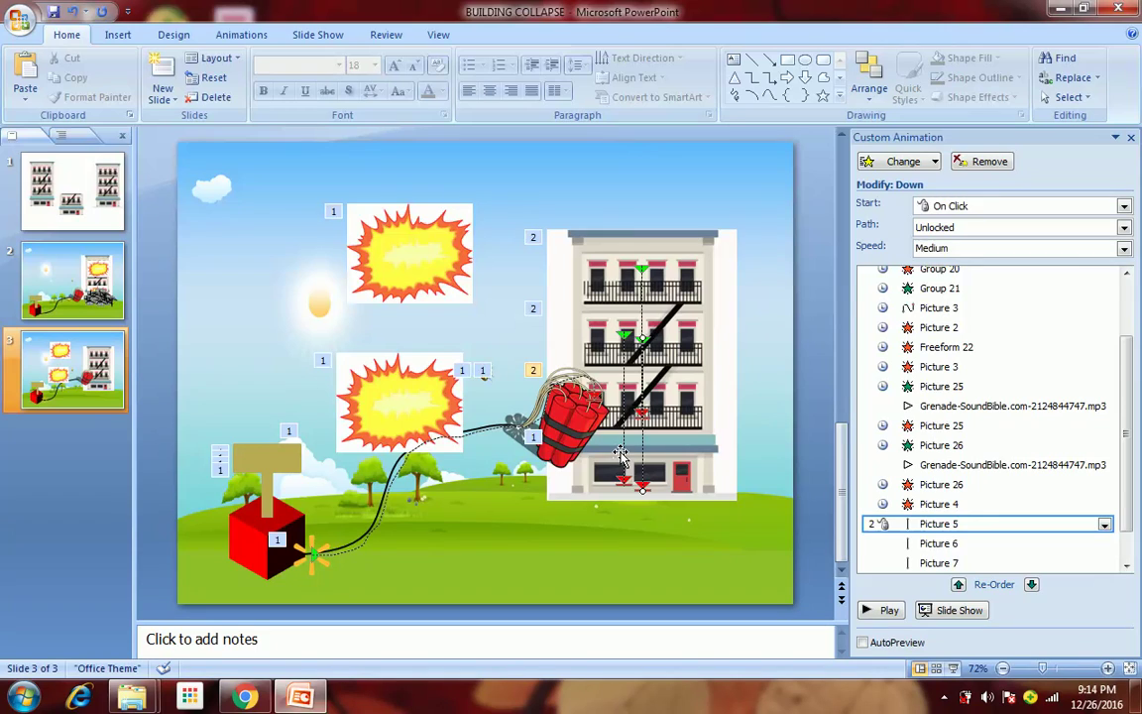
Step: Shorten the middle storey's Down path to end one storey lower, shift the top storey's path left, and return the middle path to the centre line
left_click(621, 462)
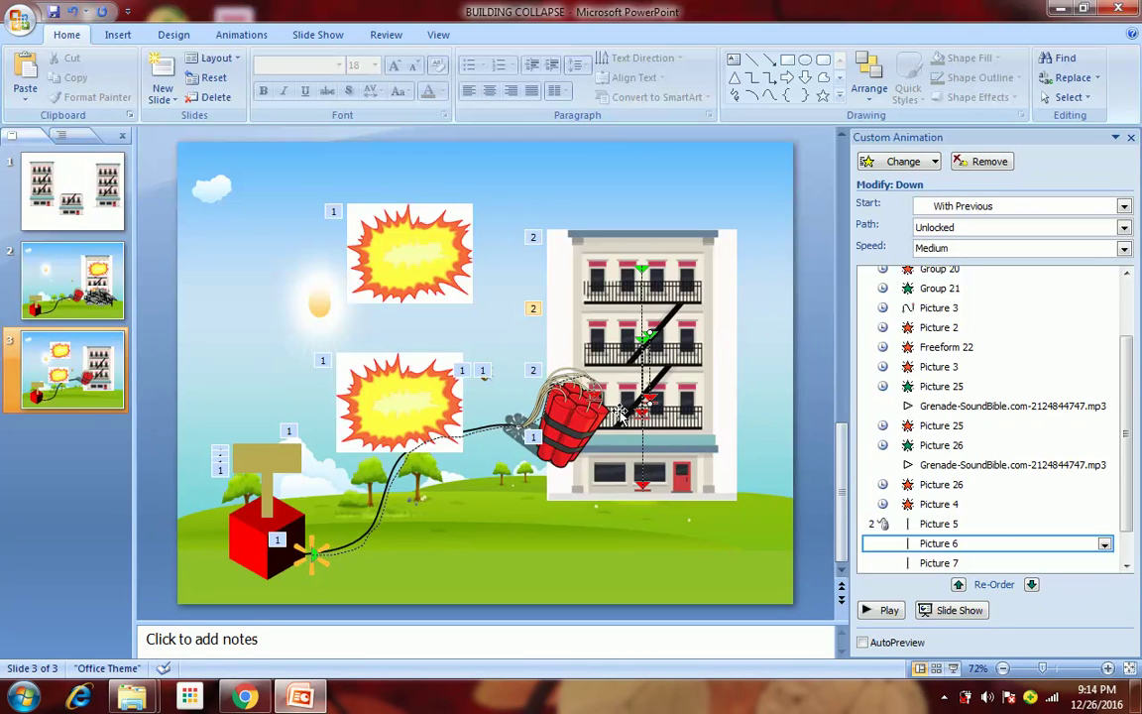
left_click(642, 325)
left_click(646, 337)
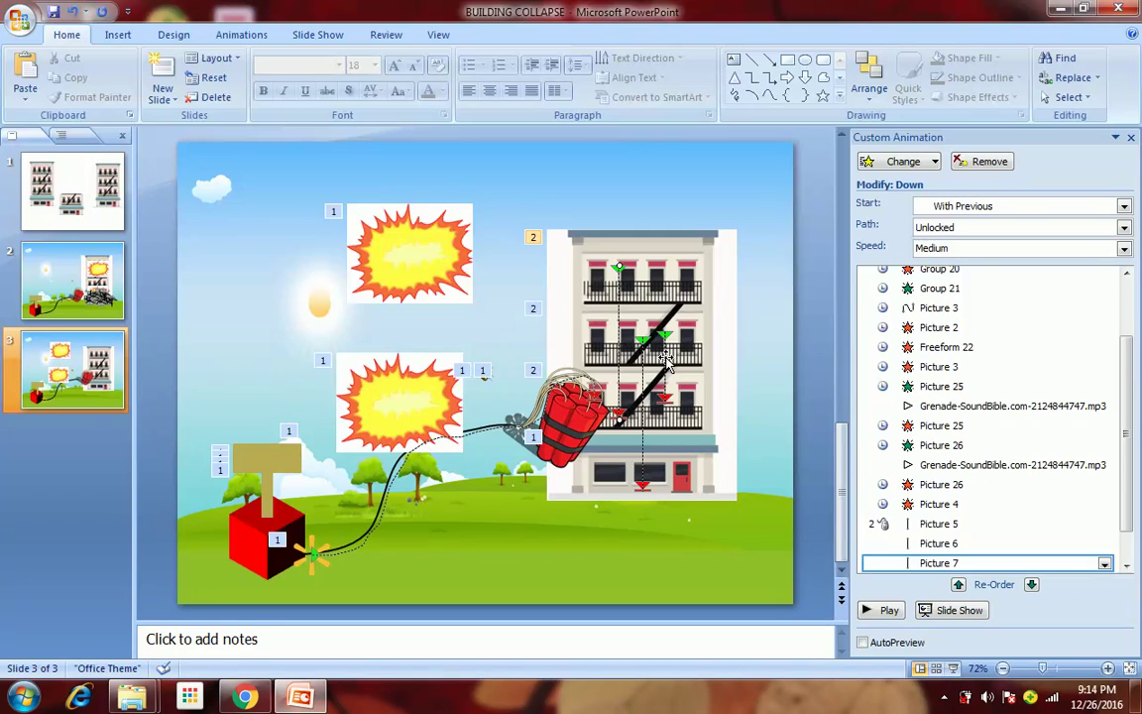
left_click(667, 362)
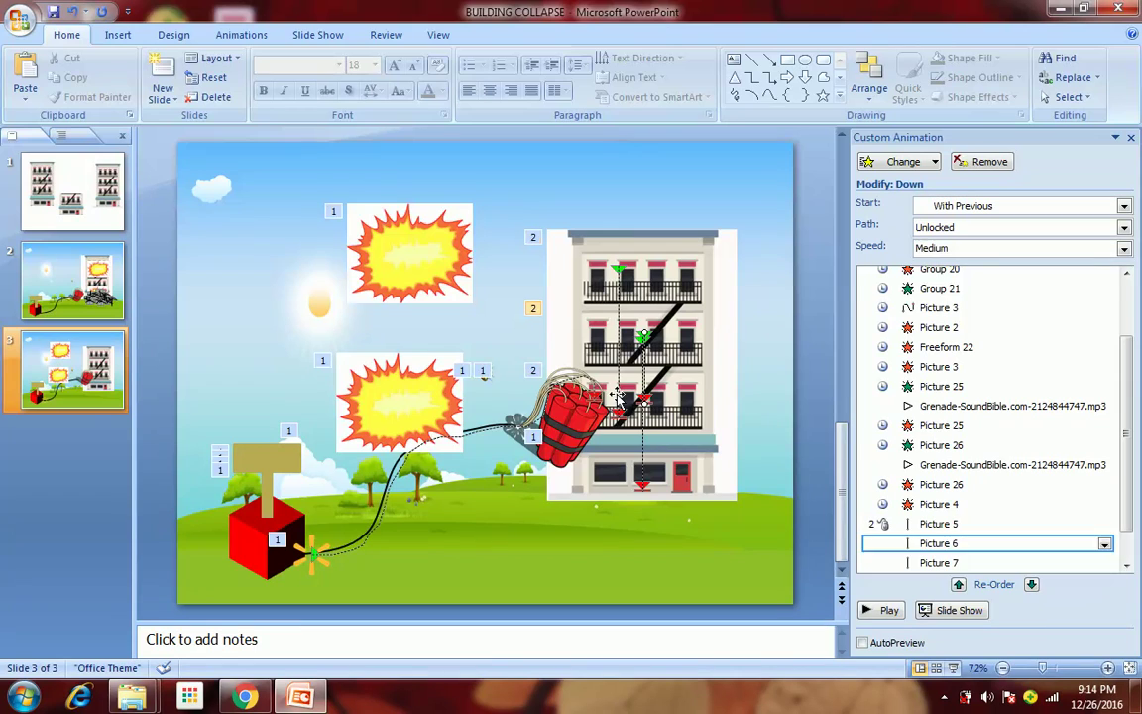
Step: Shorten the top storey's Down path to end at the middle storey and move it back to the building's centre line
left_click(618, 394)
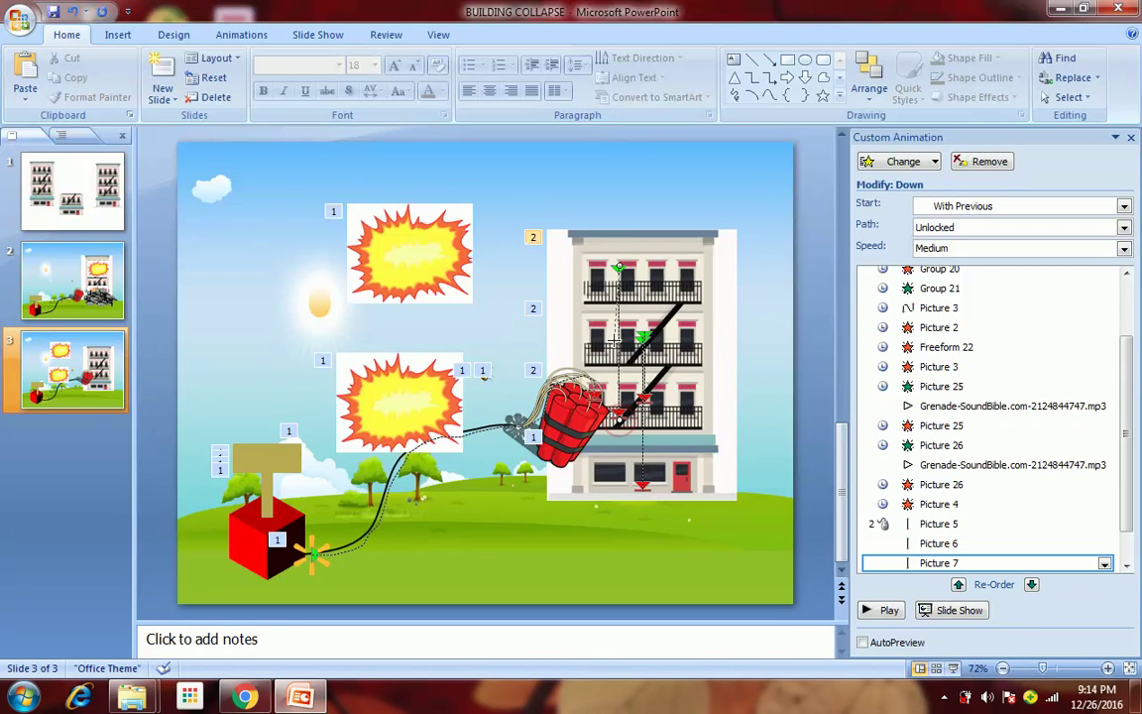
key("Right")
key("Right")
key("Right")
key("Right")
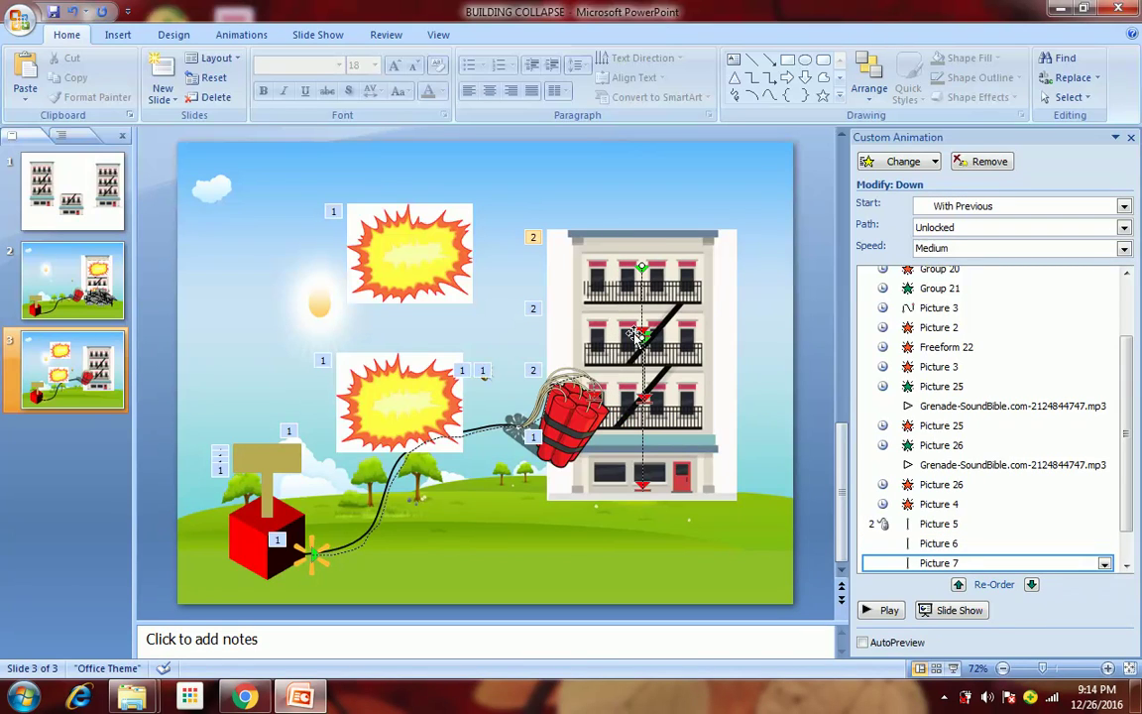
left_click(760, 329)
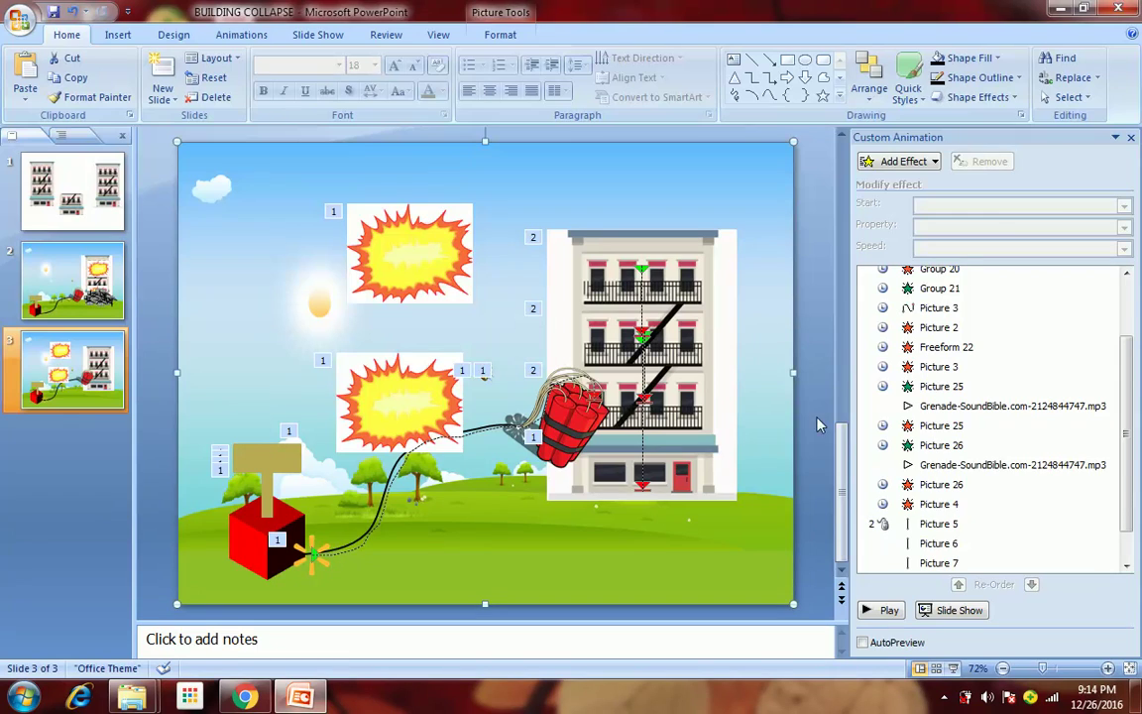
Step: Set the Down path of the storey just above the ground floor to start After Previous
left_click(967, 524)
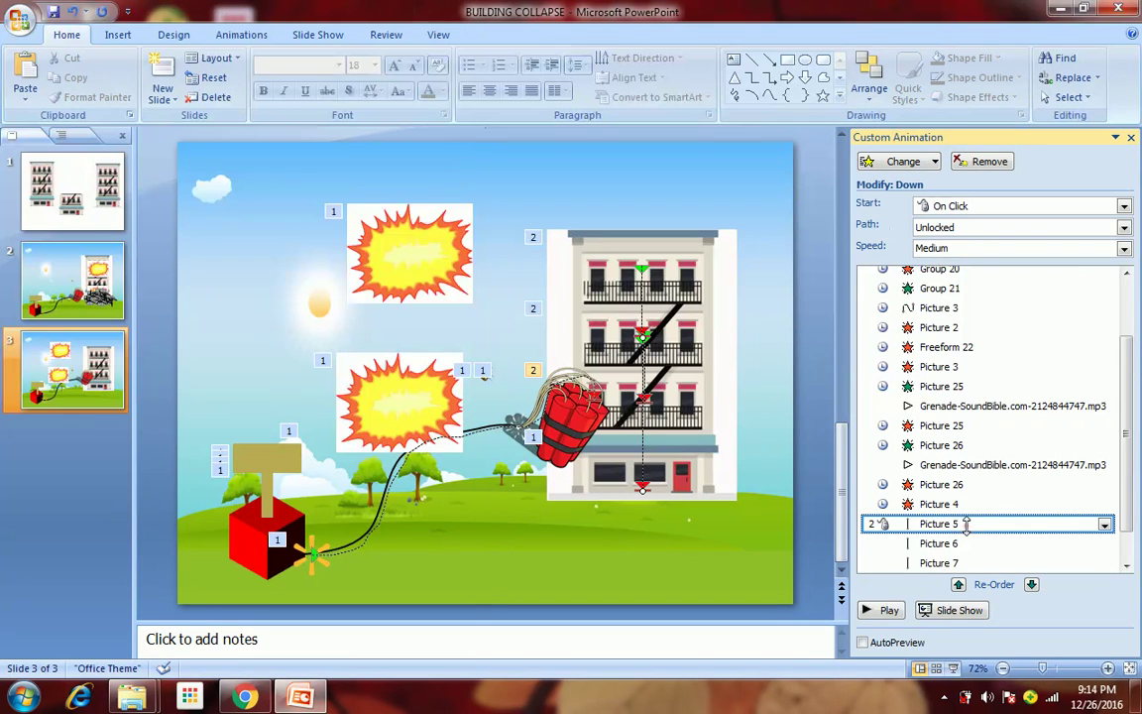
left_click(954, 207)
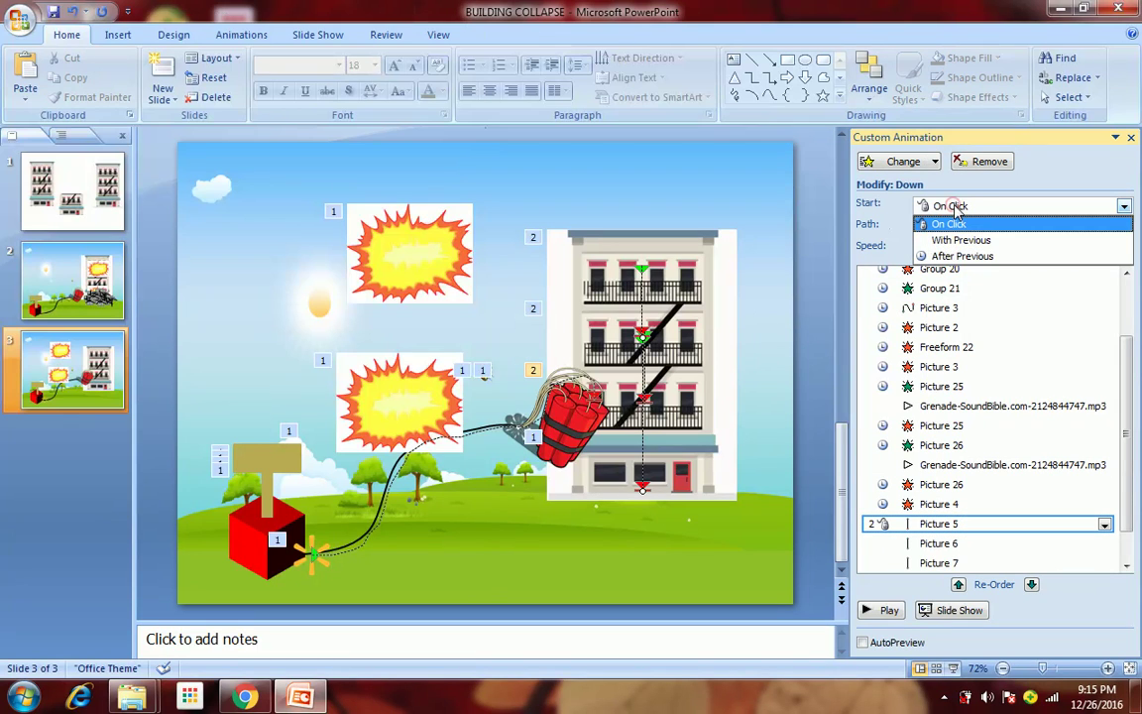
left_click(966, 258)
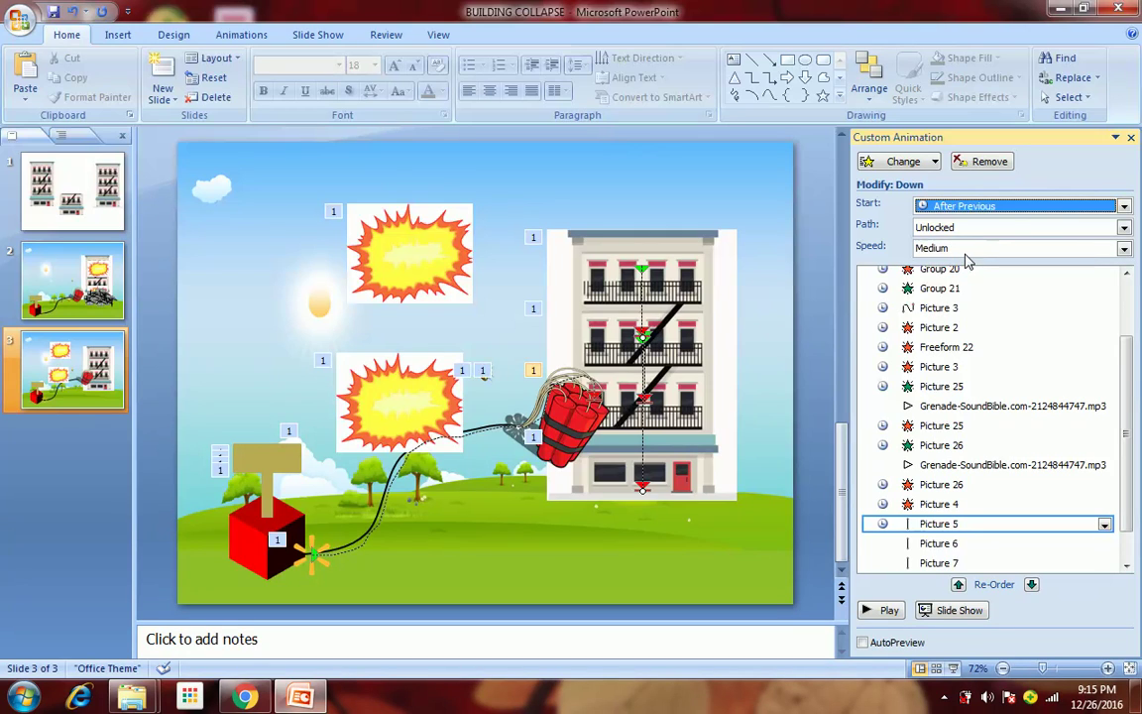
Step: Add a Dissolve Out exit to the storey just above the ground floor, starting With Previous
left_click(706, 396)
left_click(901, 161)
mouse_move(876, 227)
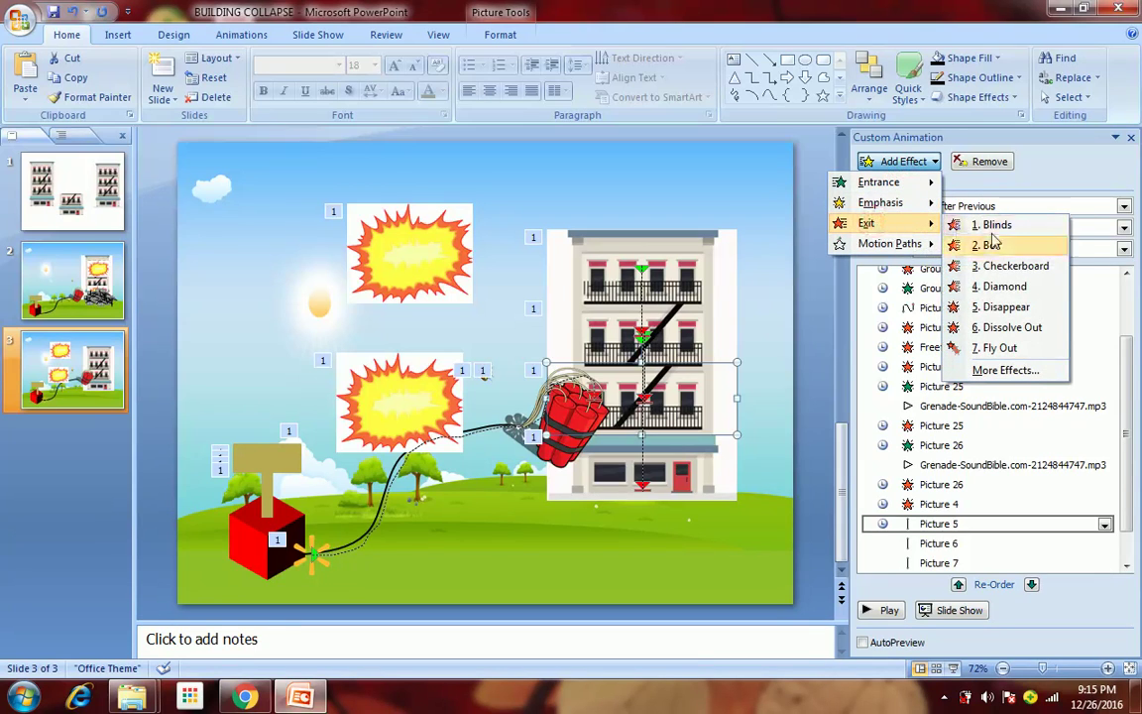
left_click(1003, 325)
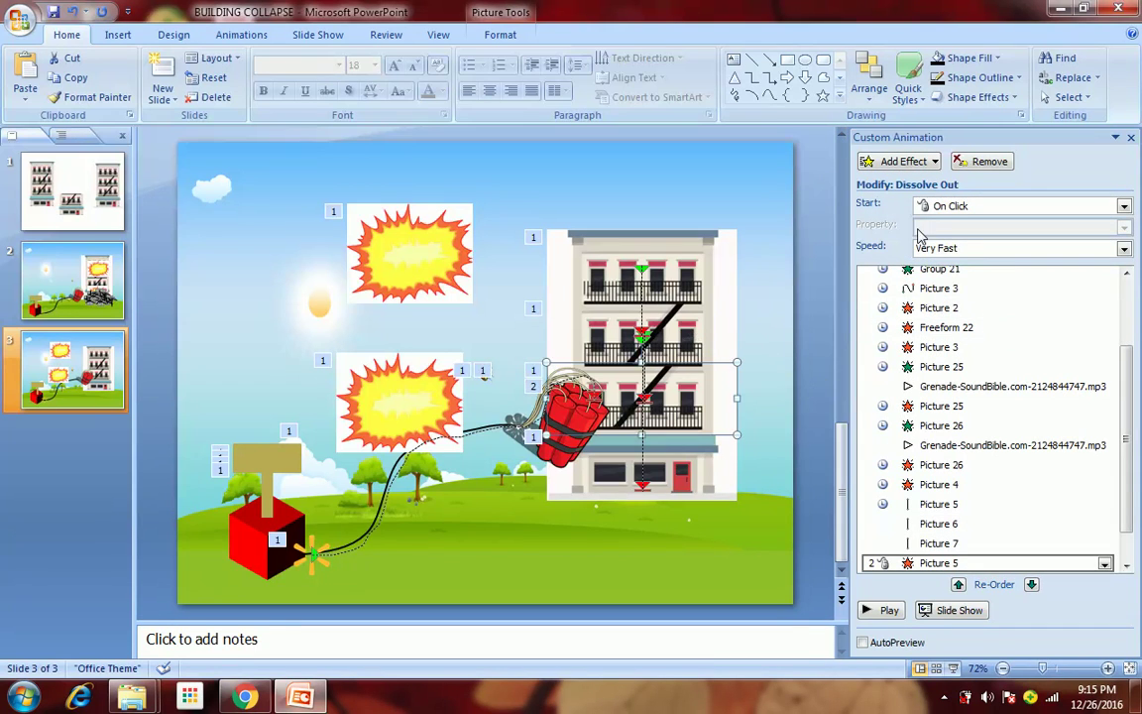
left_click(947, 206)
left_click(949, 241)
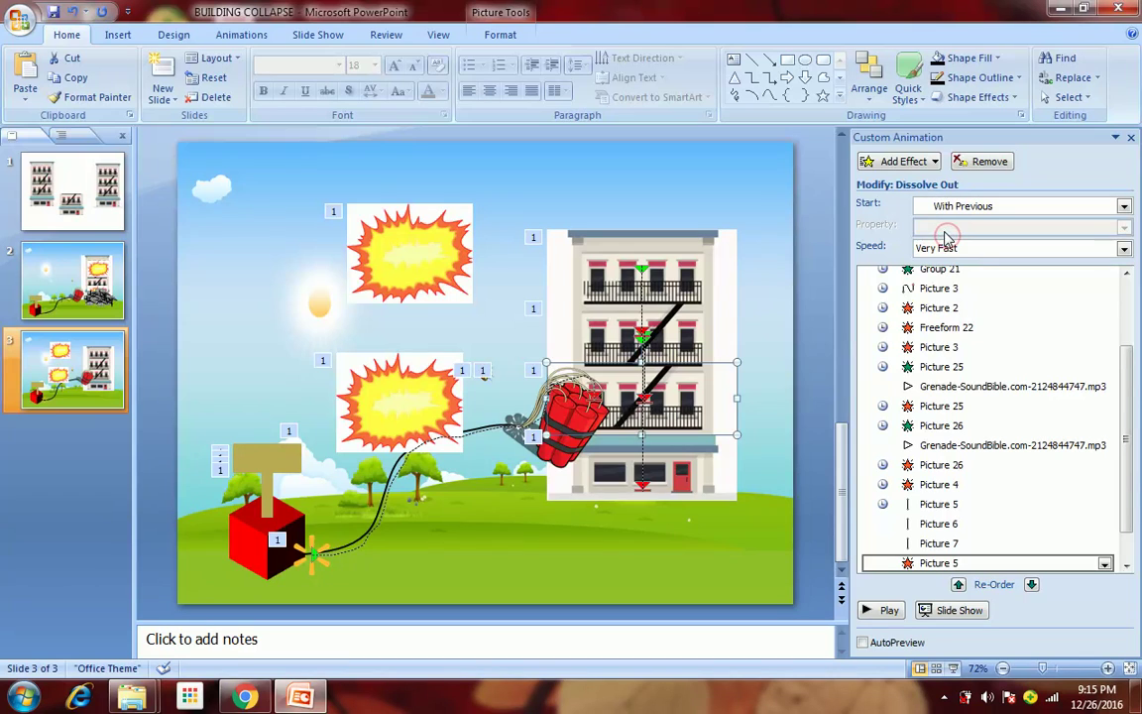
Step: Set a 1-second delay on the Dissolve Out effect of the storey just above the ground floor
double_click(907, 562)
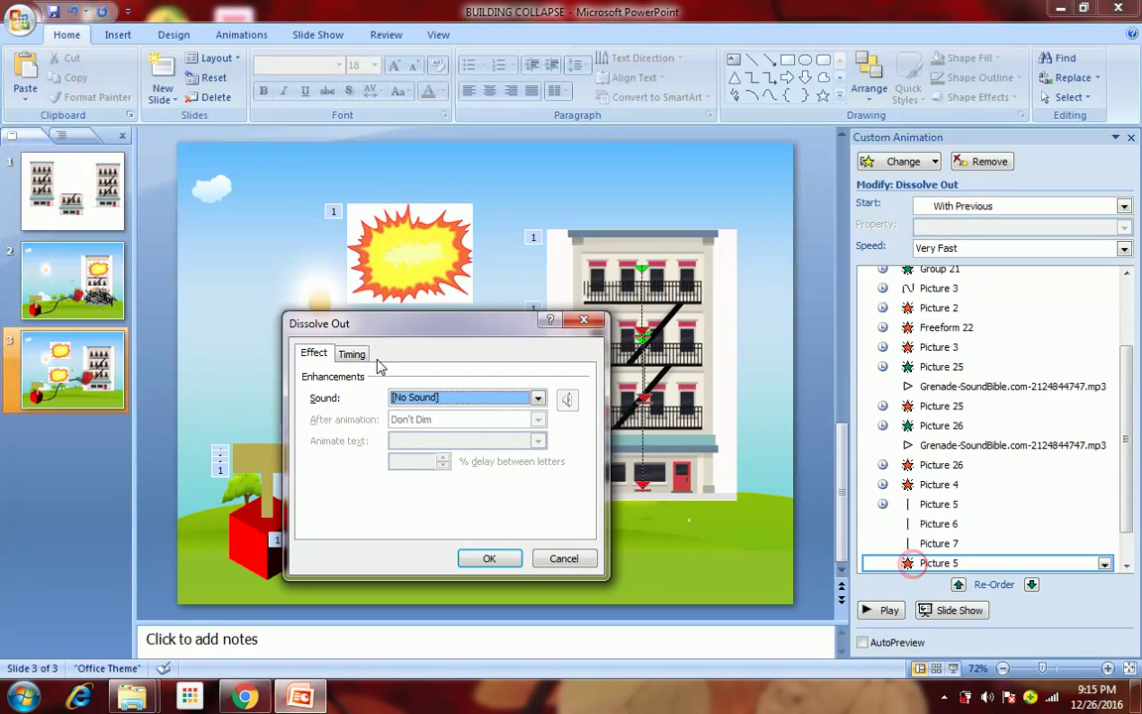
left_click(354, 355)
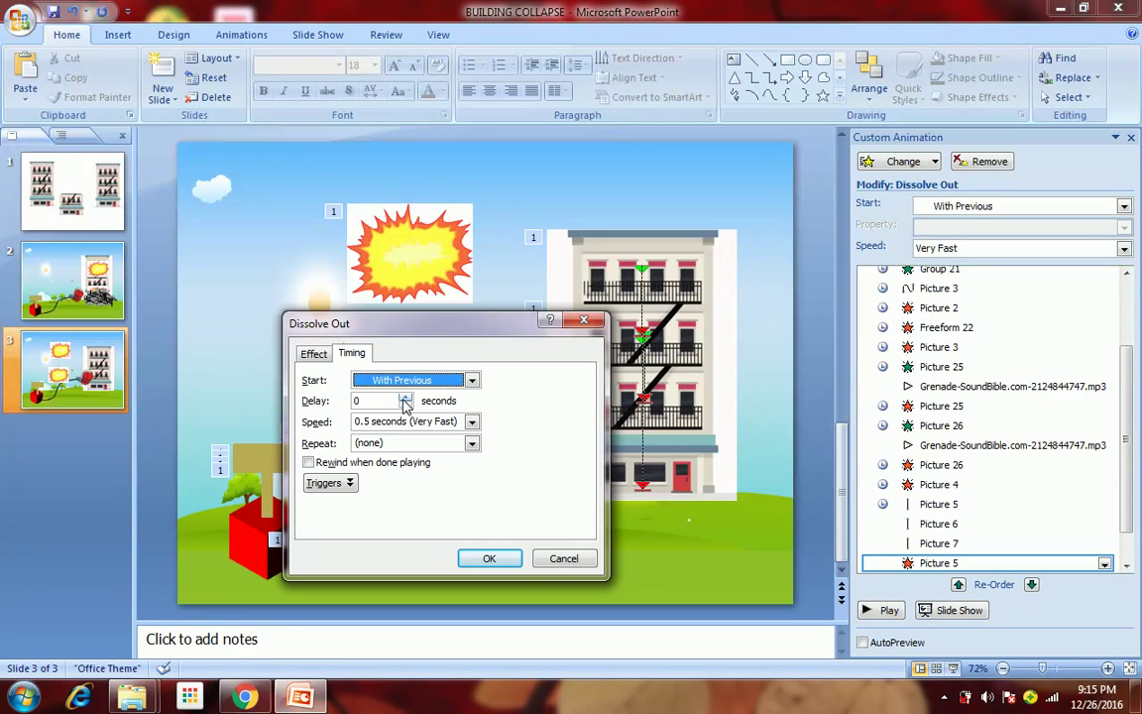
left_click(406, 397)
left_click(405, 398)
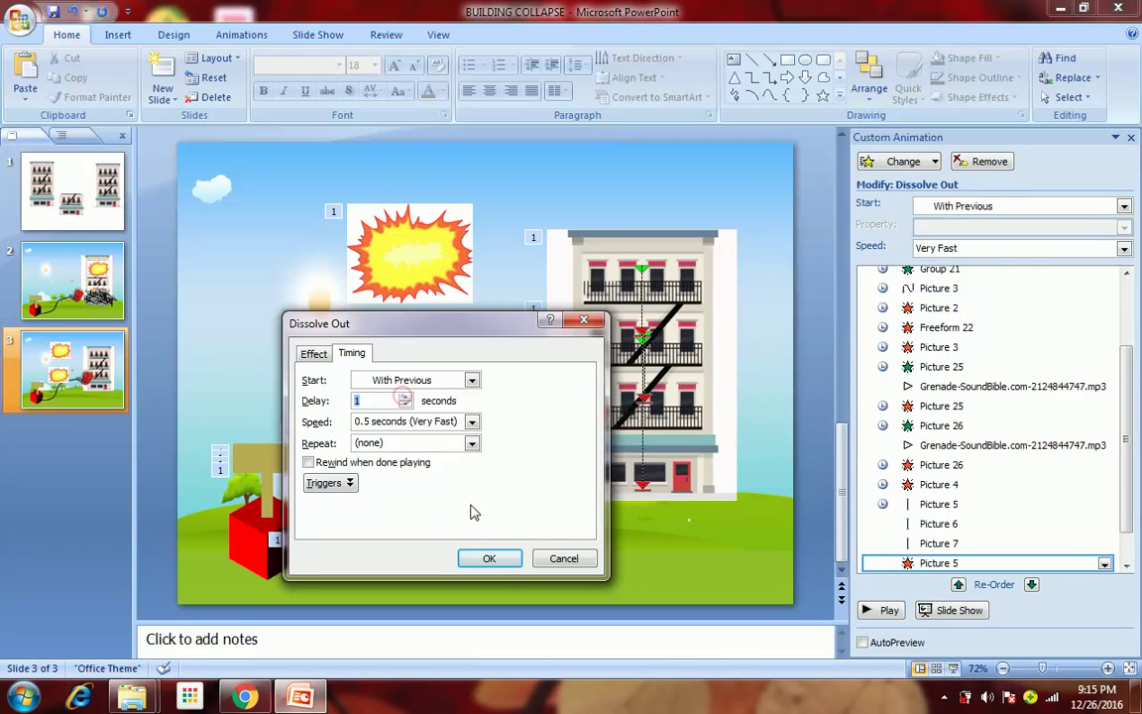
left_click(488, 558)
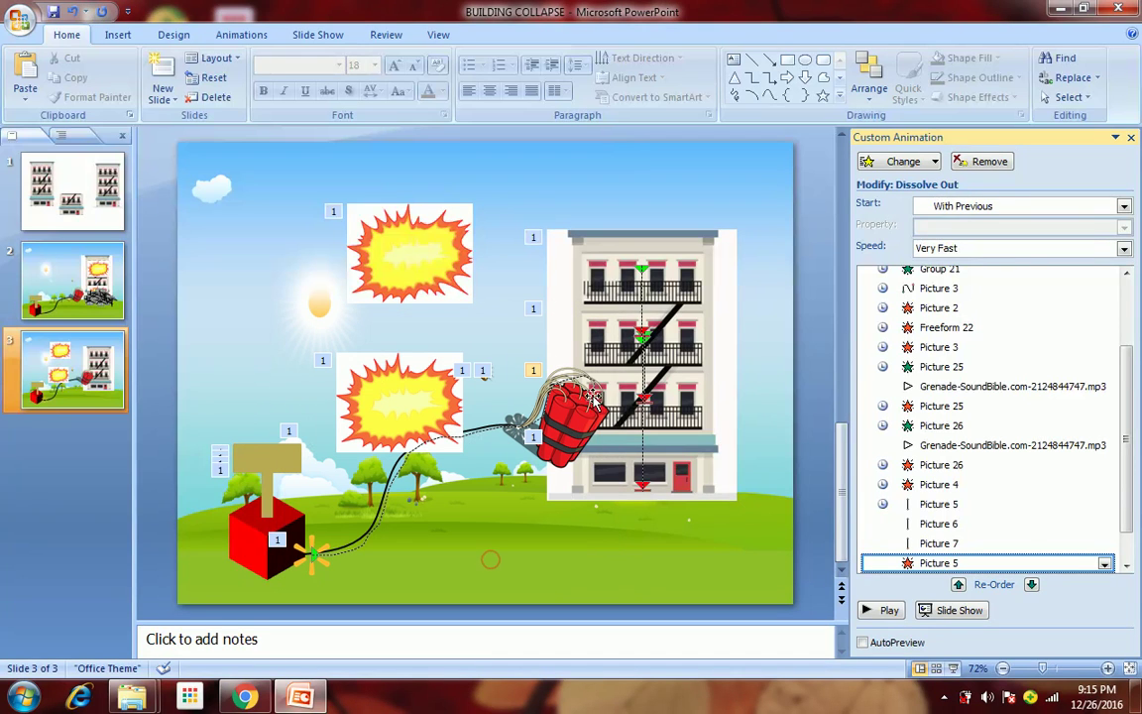
Step: Add a Dissolve Out exit to the middle storey, second from the top, starting With Previous
left_click(621, 305)
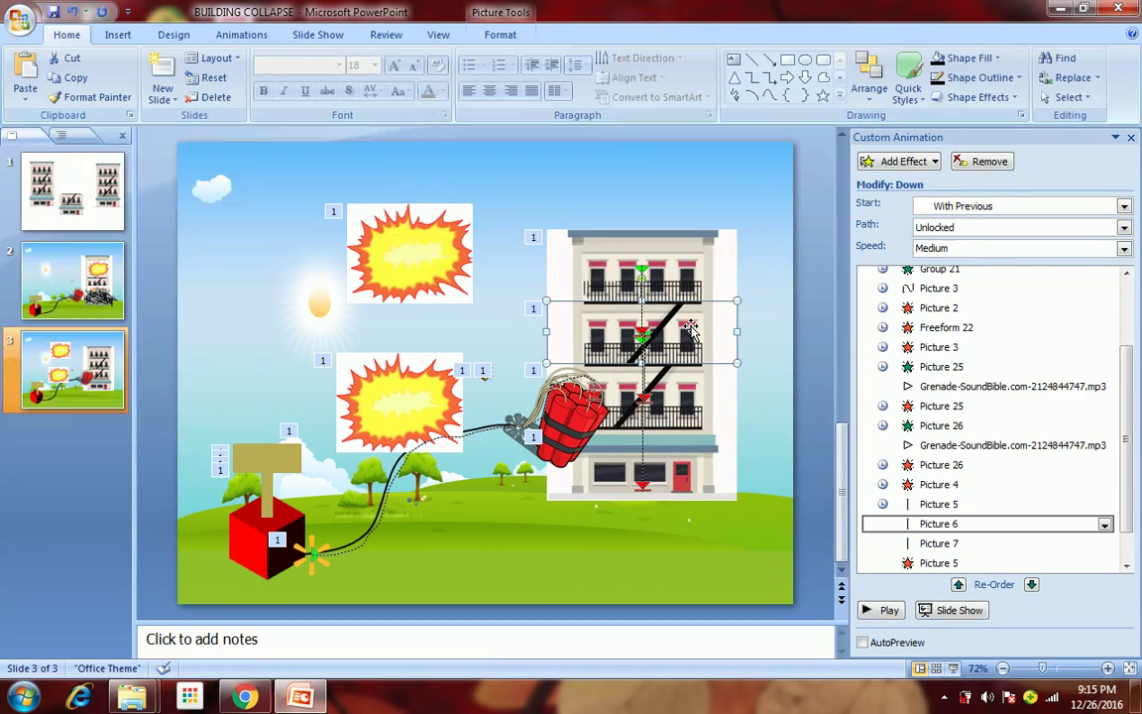
left_click(893, 167)
mouse_move(891, 224)
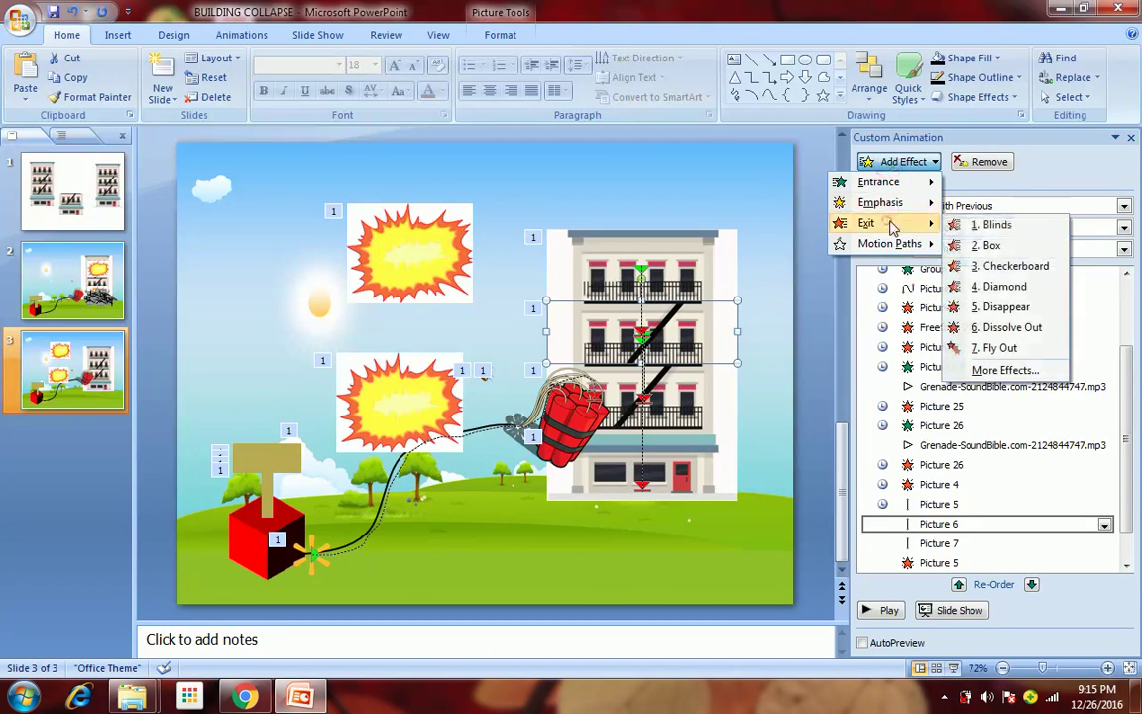
left_click(1008, 329)
left_click(991, 205)
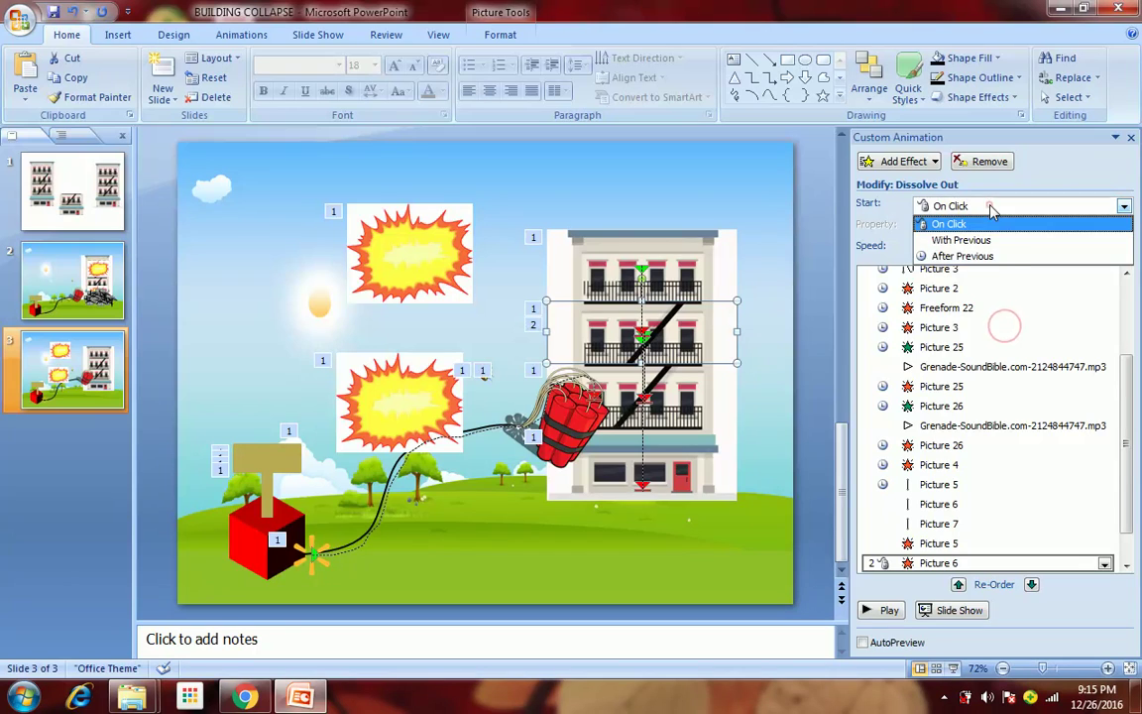
left_click(979, 241)
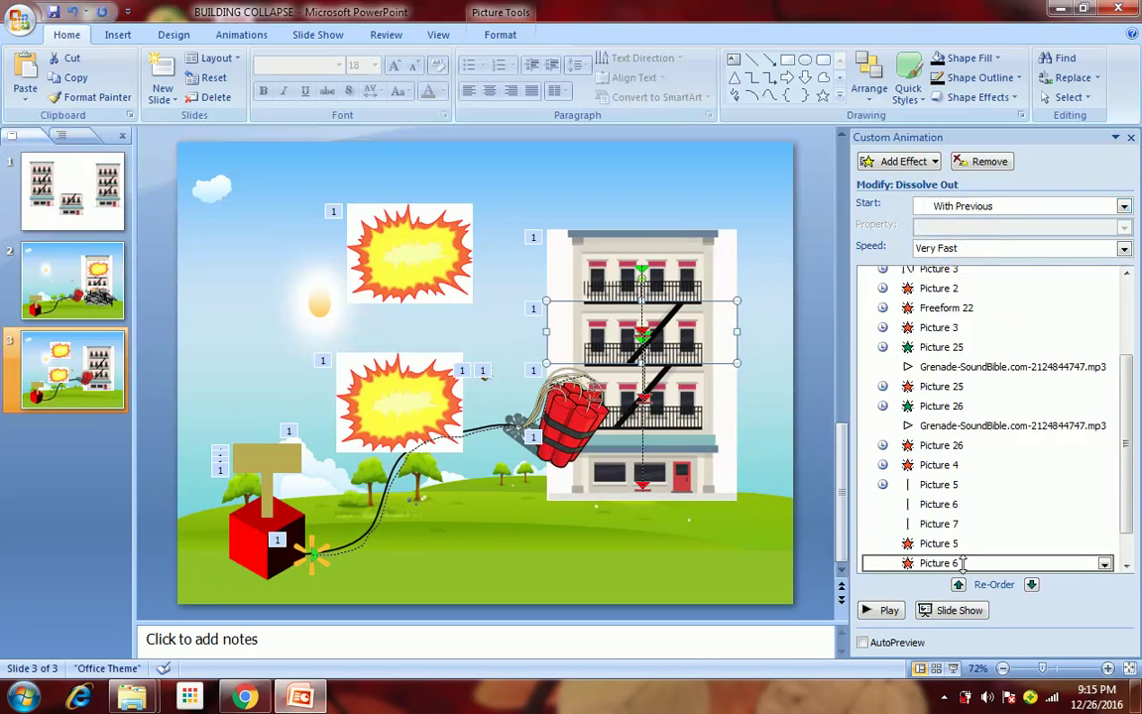
Step: Set a 1.5-second delay on the middle storey's Dissolve Out effect
double_click(961, 563)
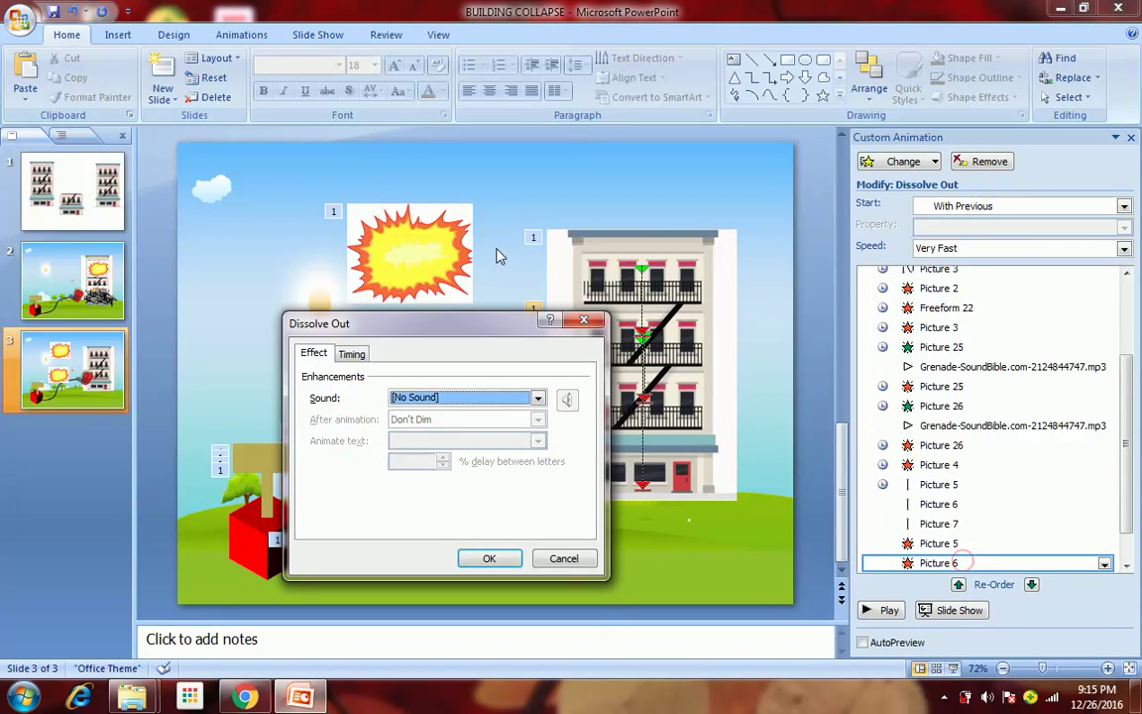
left_click(352, 354)
left_click(406, 397)
left_click(406, 397)
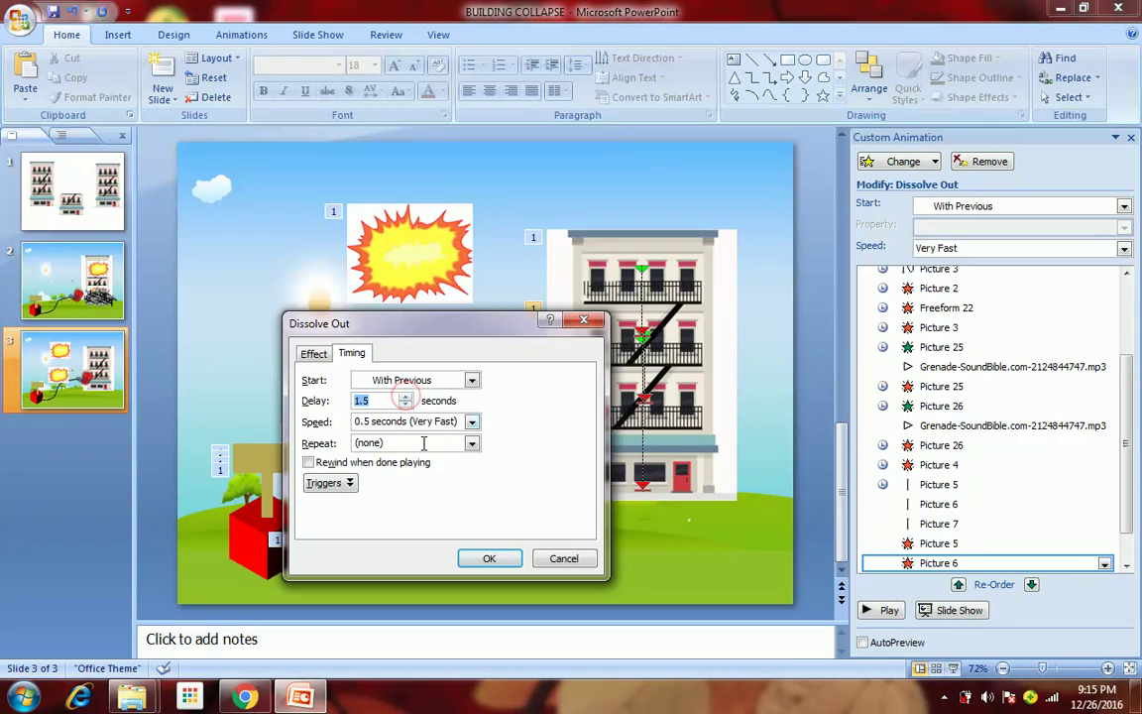
left_click(490, 560)
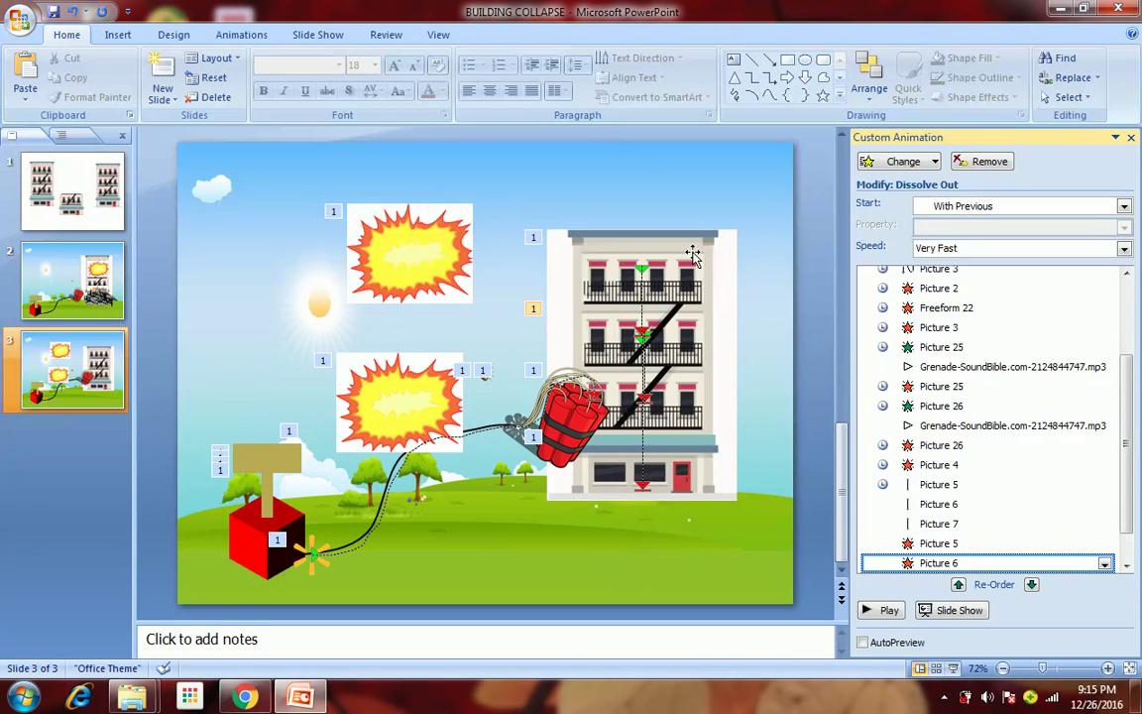
Step: Add a Dissolve Out exit to the top storey, starting With Previous
left_click(690, 253)
left_click(898, 161)
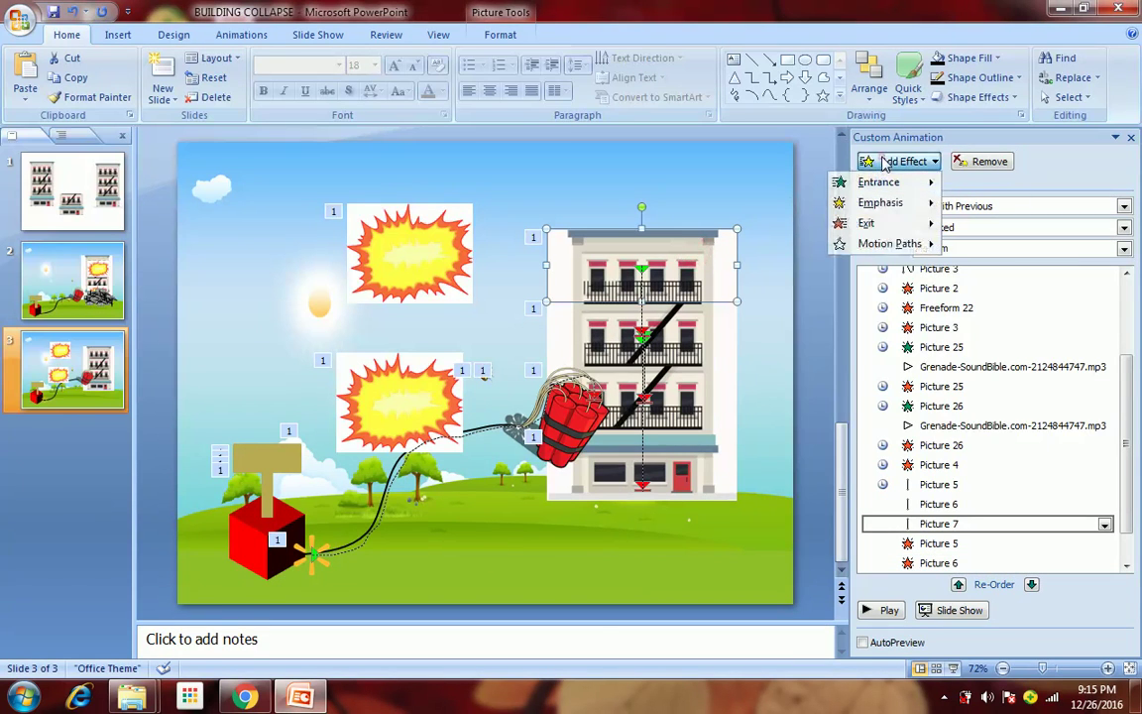
mouse_move(889, 222)
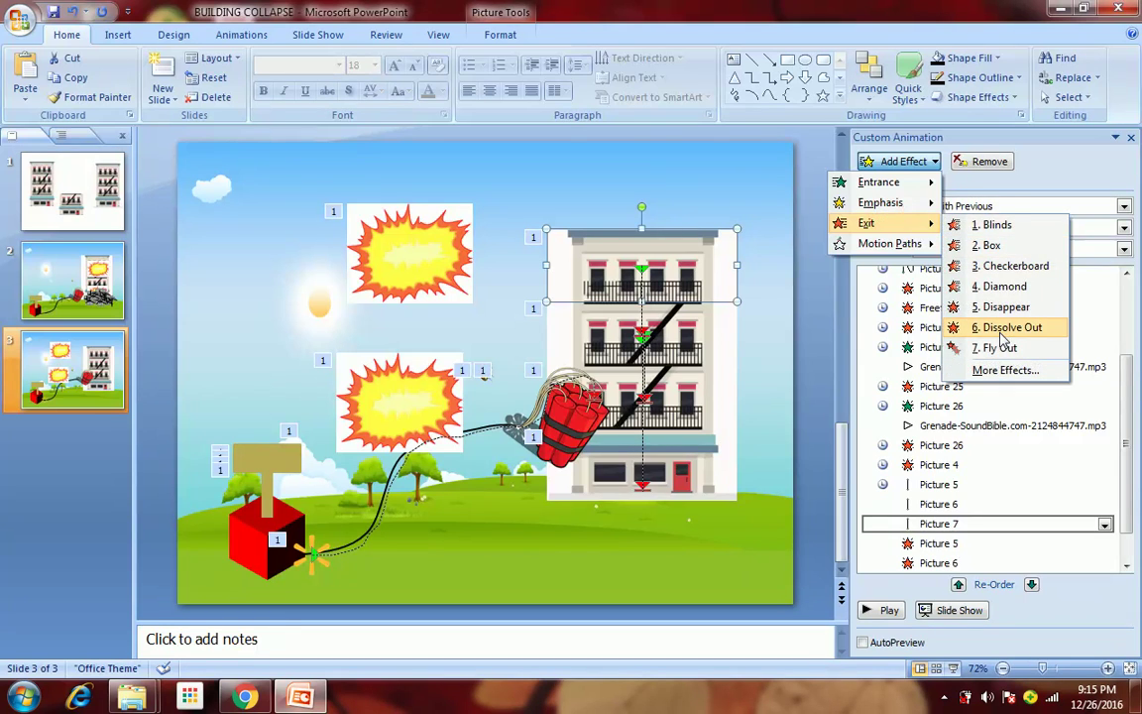
left_click(1000, 329)
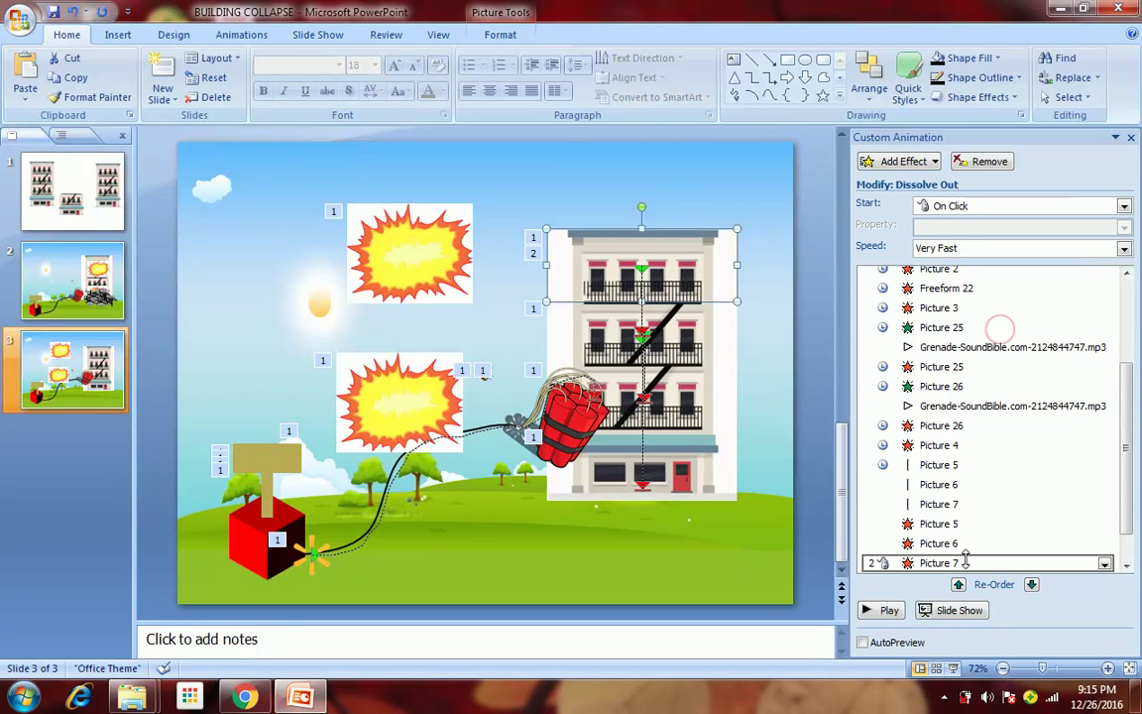
left_click(940, 206)
left_click(957, 240)
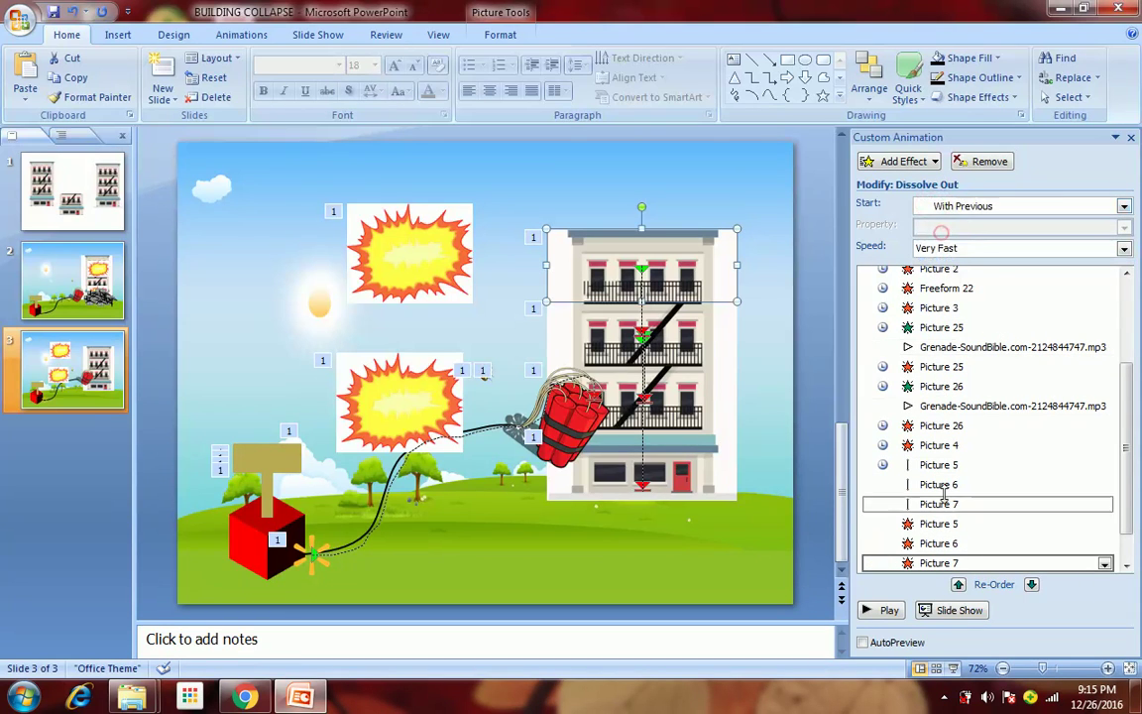
Step: Set a 2-second delay on the top storey's Dissolve Out effect
double_click(955, 562)
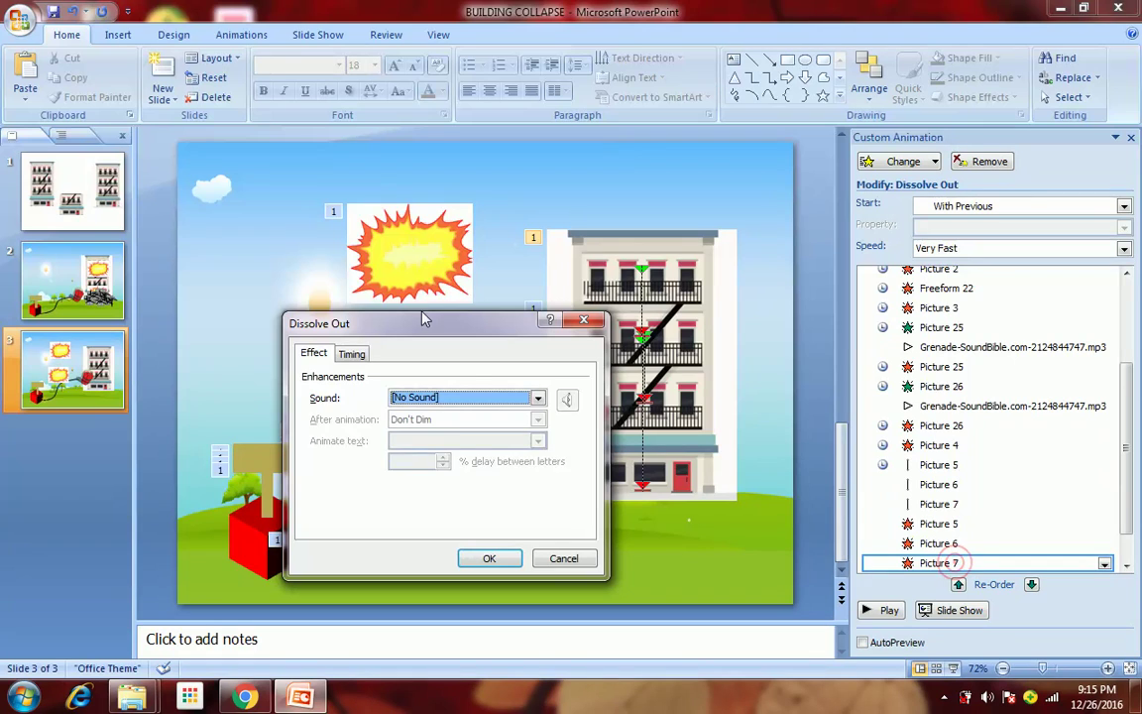
left_click(352, 353)
left_click(406, 397)
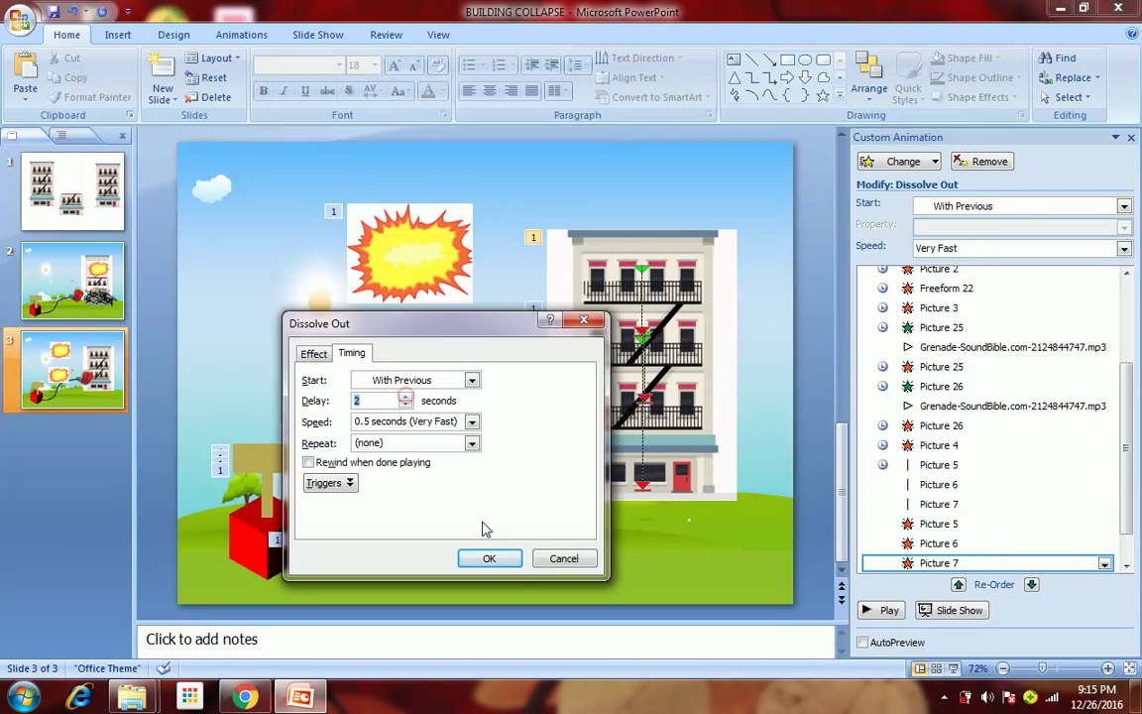
left_click(496, 557)
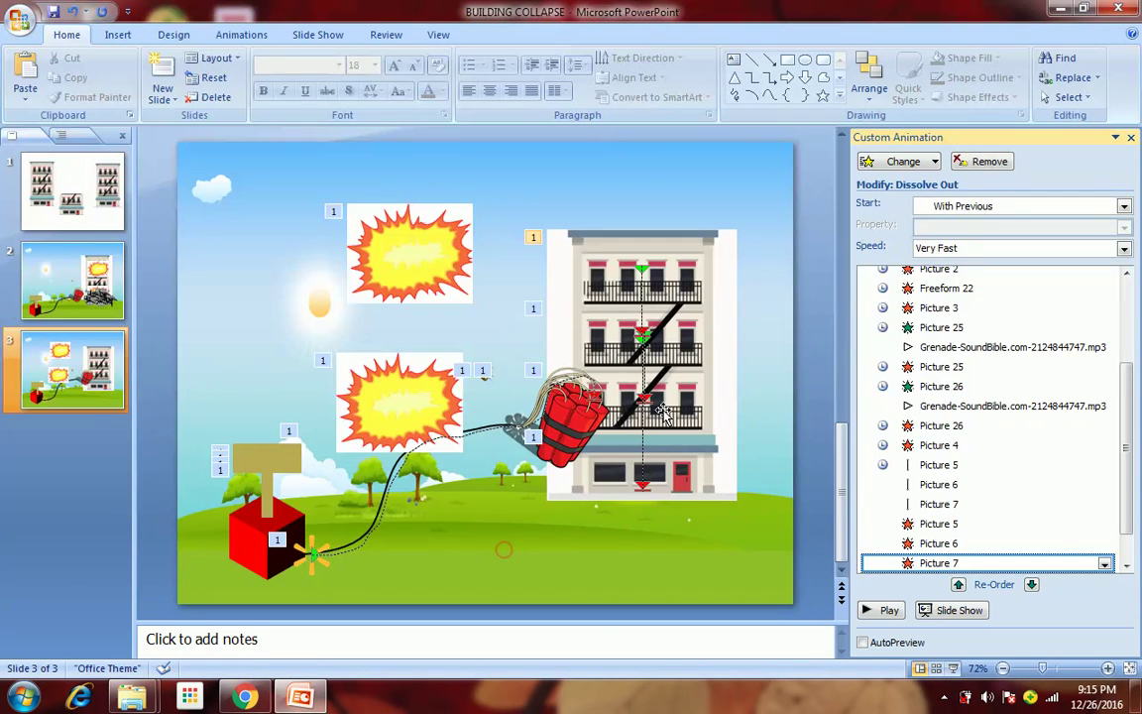
left_click(760, 375)
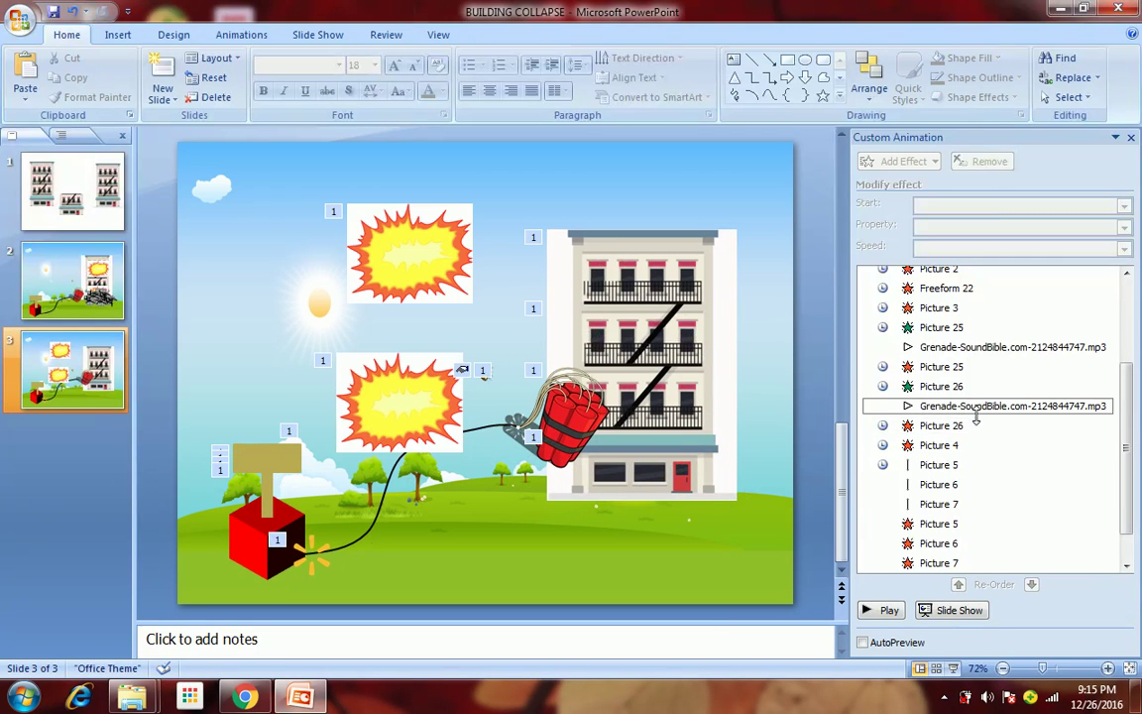
Step: Move the crumbling sound out of its trigger to directly after the ground floor's Dissolve Out effect and start it With Previous
left_click(991, 407)
scroll(1131, 443, "down", 2)
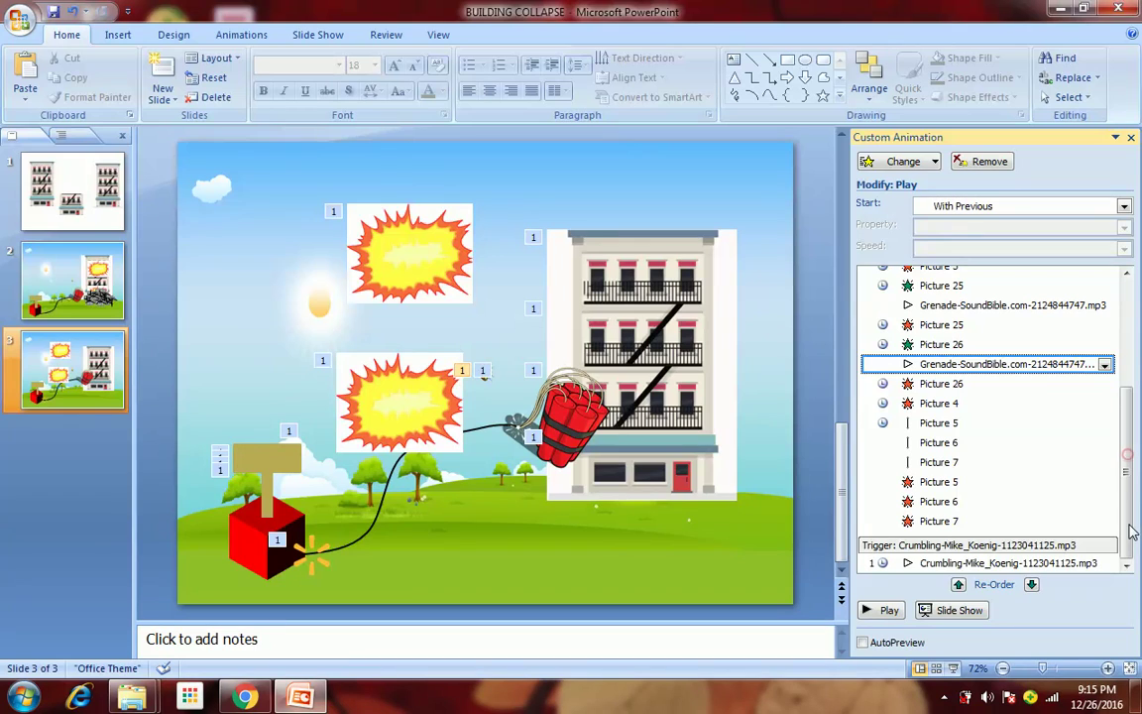
left_click(991, 562)
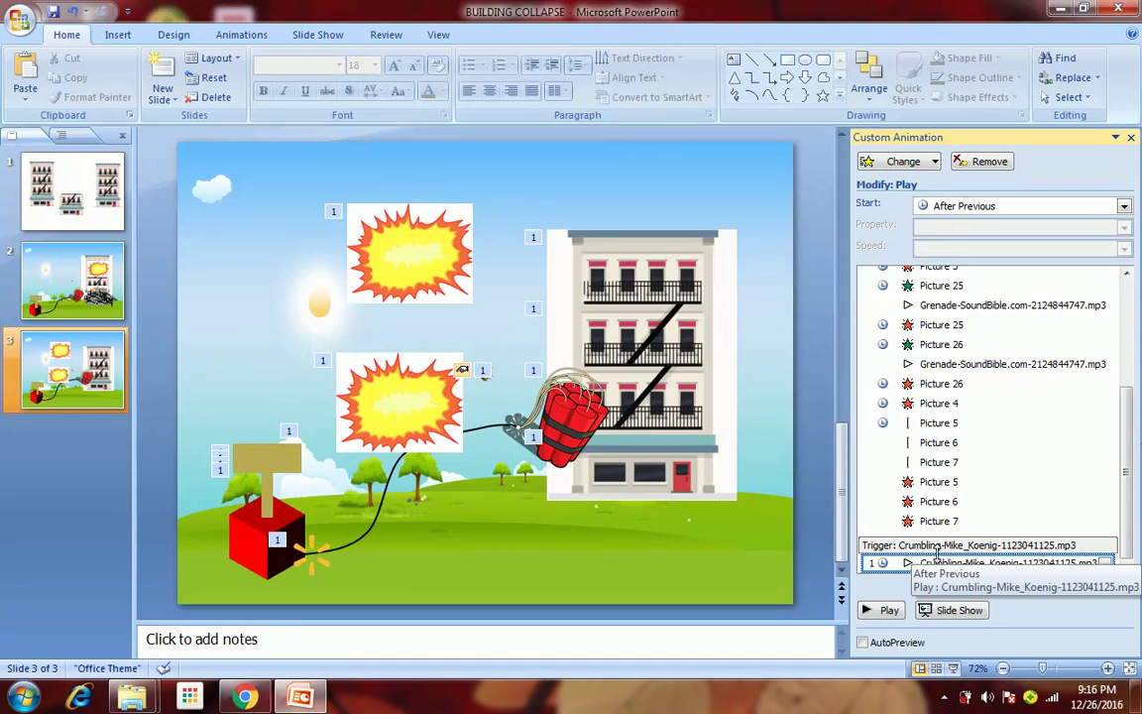
left_click(646, 469)
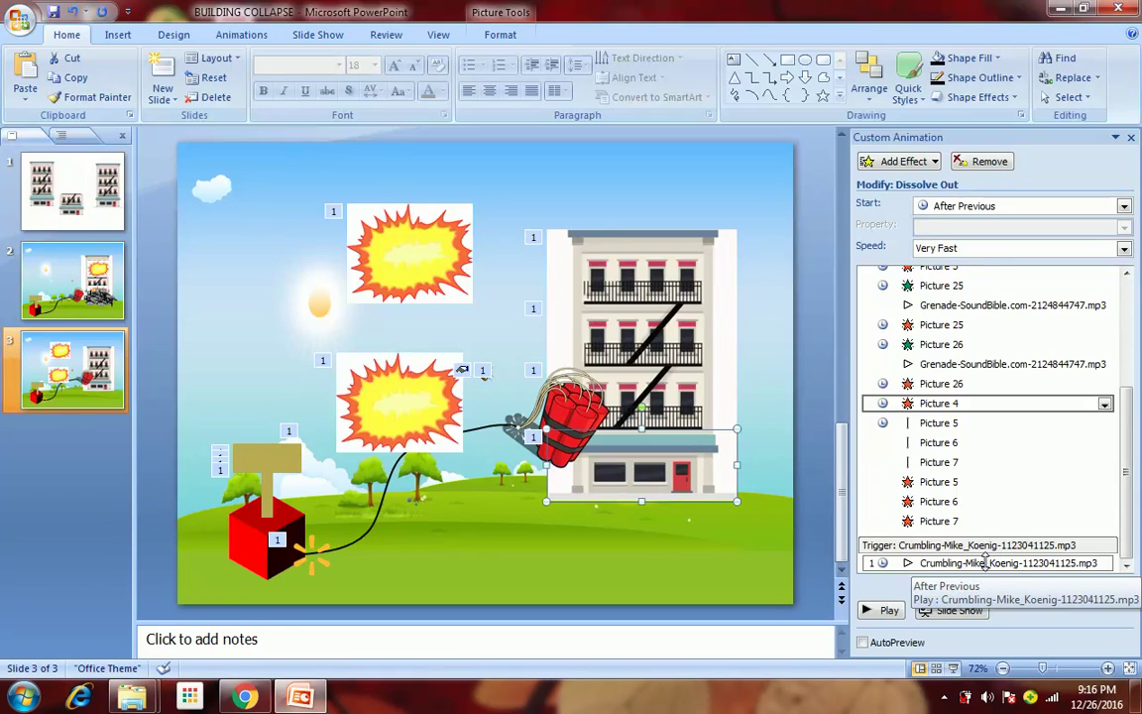
left_click_drag(982, 563, 968, 421)
left_click(967, 207)
left_click(961, 240)
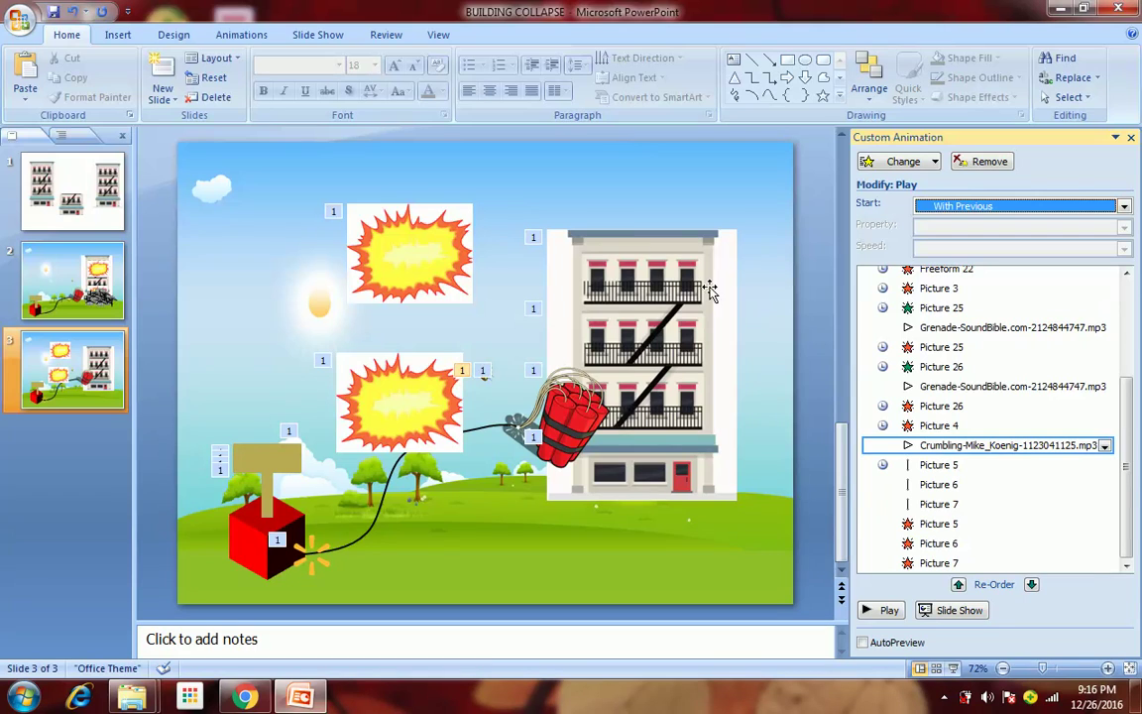
Step: Set the crumbling sound's Repeat timing to 2
left_click(932, 448)
double_click(932, 448)
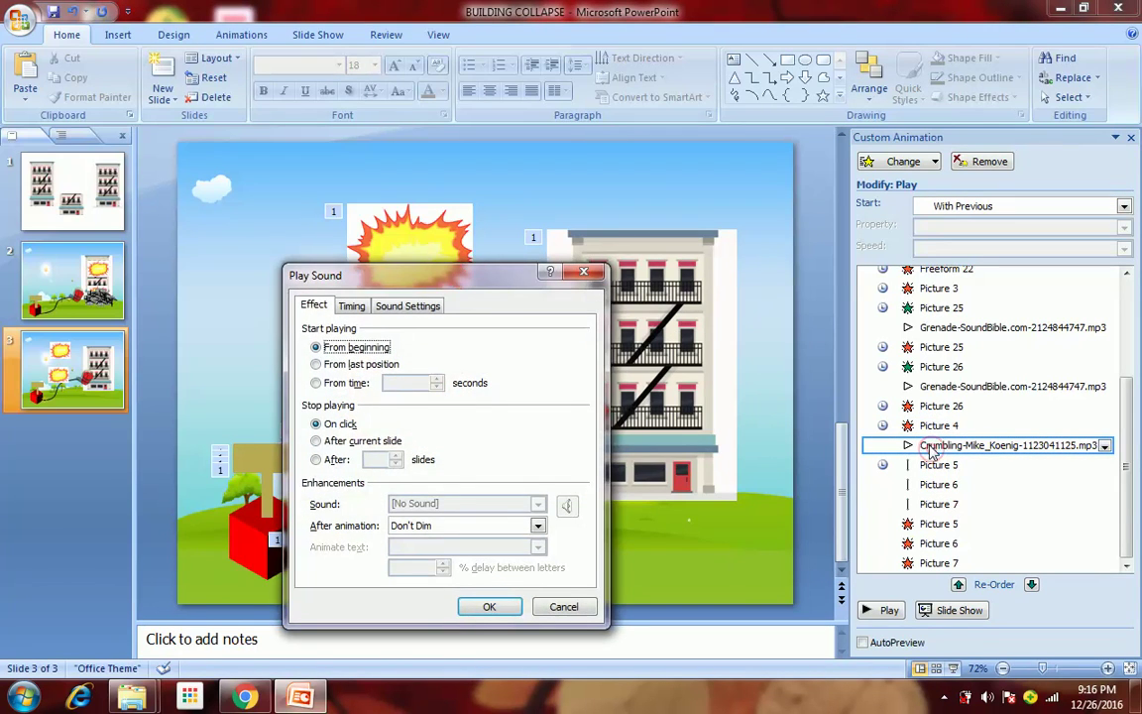
left_click(352, 307)
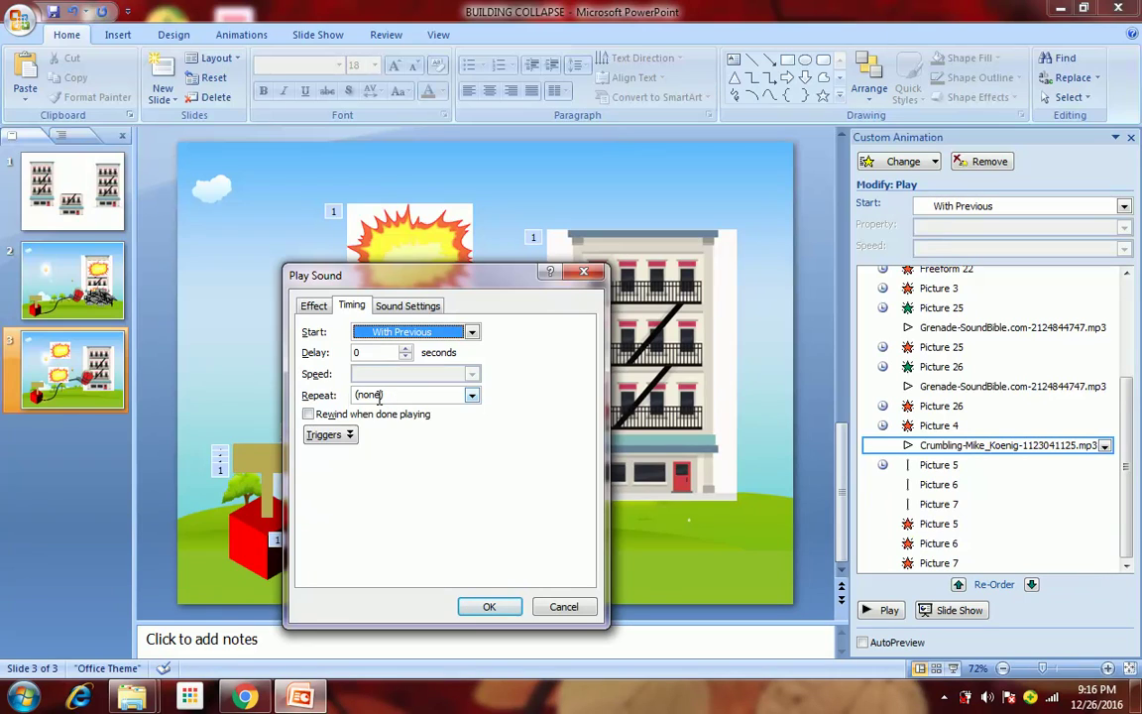
left_click(471, 395)
left_click(383, 423)
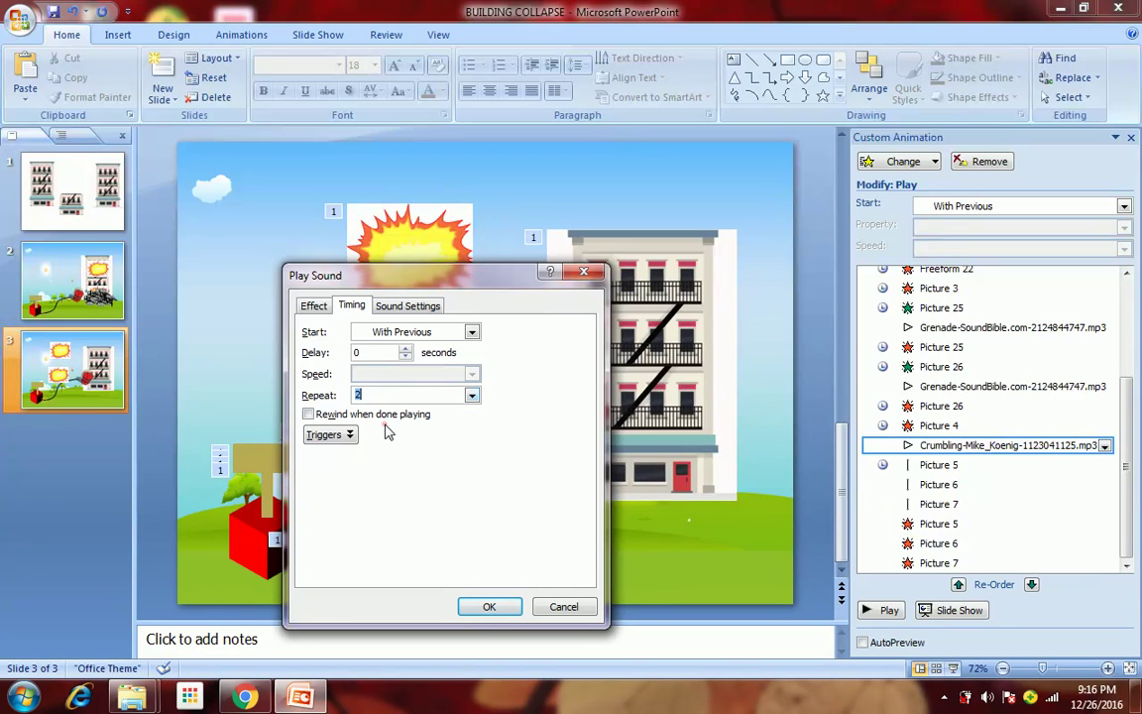
left_click(490, 605)
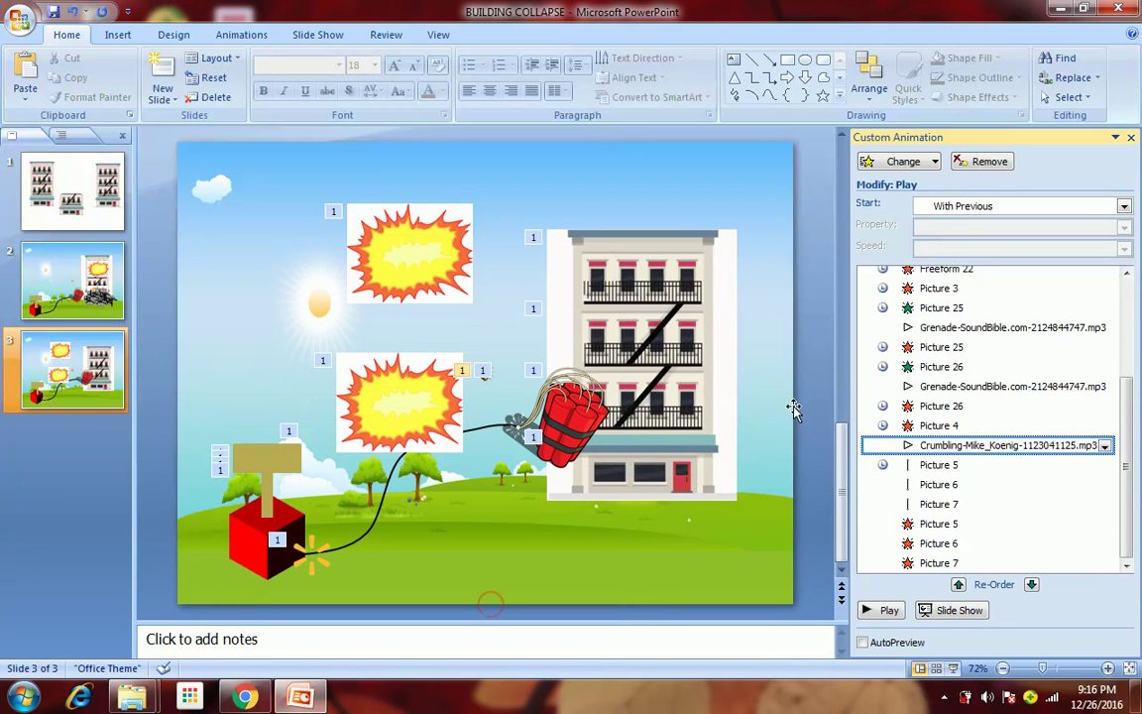